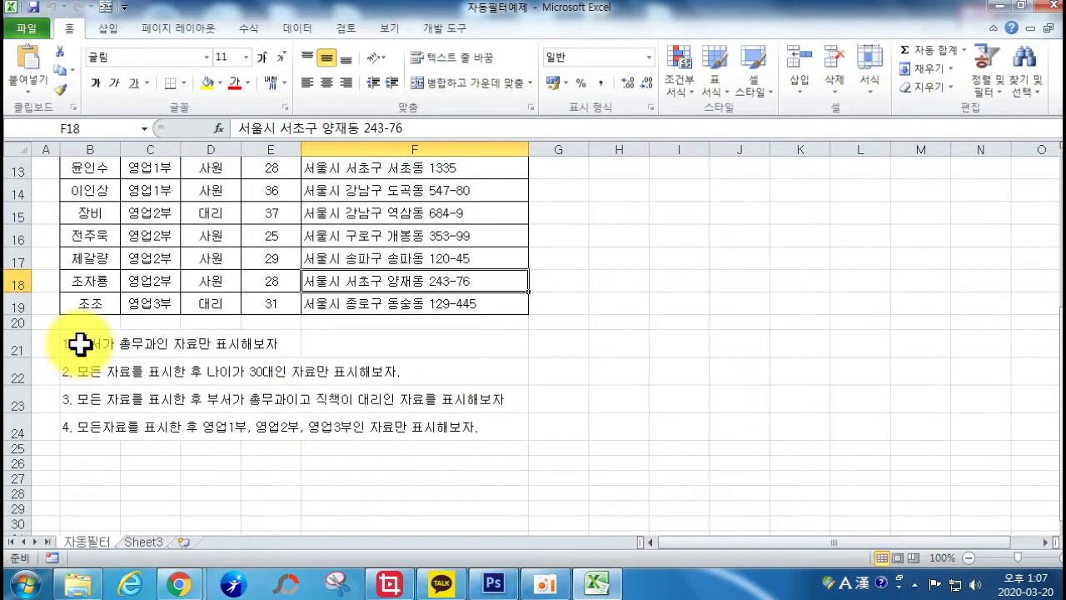
# Move the four exercise instructions from B21:B24 to H5:H8, beside the employee table.
pyautogui.moveTo(80, 344); pyautogui.dragTo(83, 429)
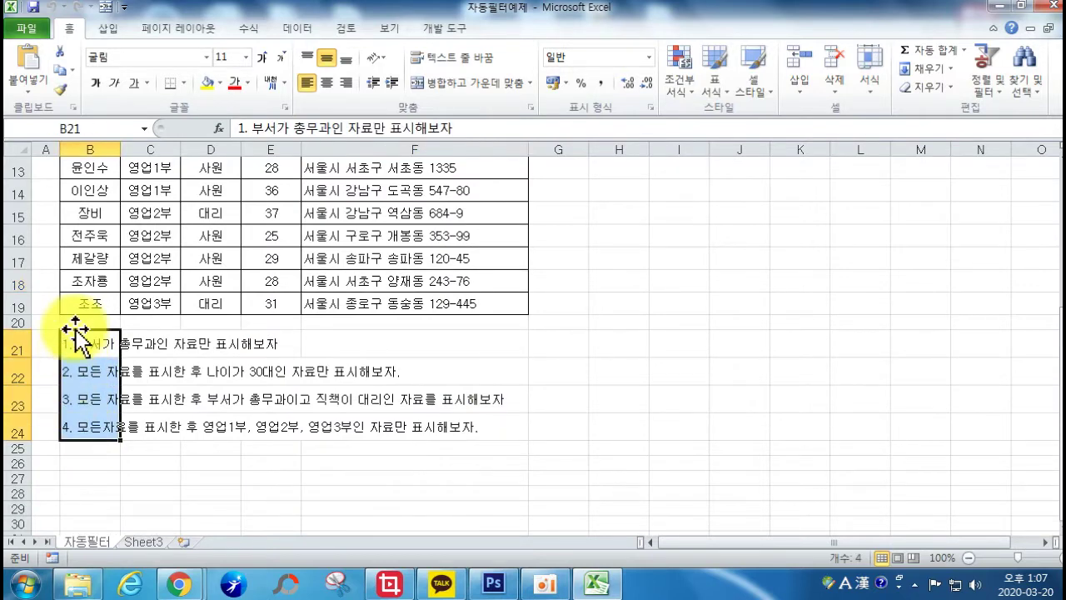
pyautogui.moveTo(83, 344); pyautogui.dragTo(598, 244)
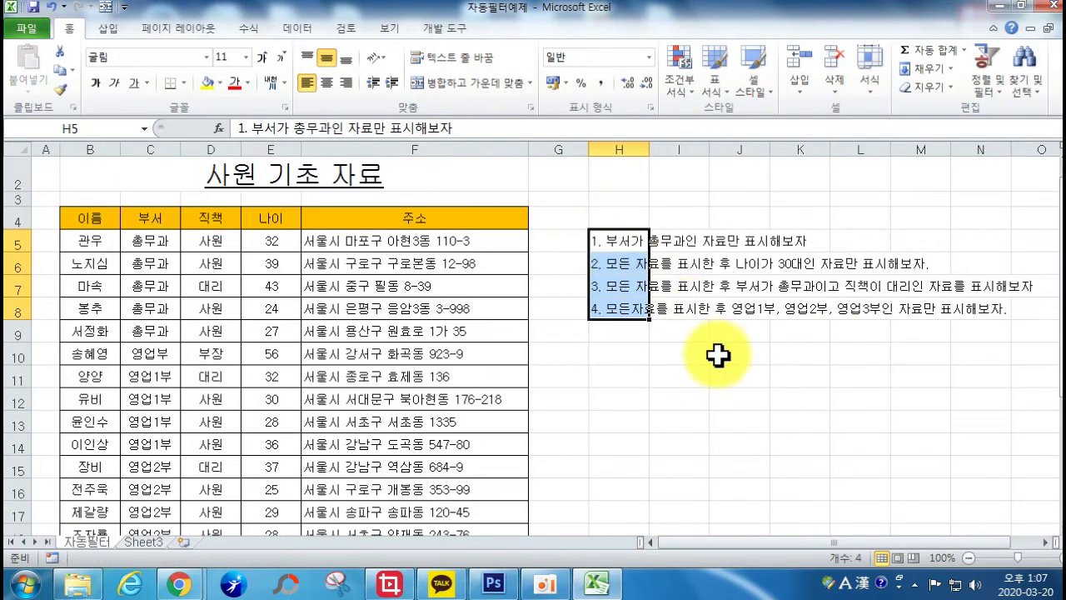
pyautogui.click(100, 235)
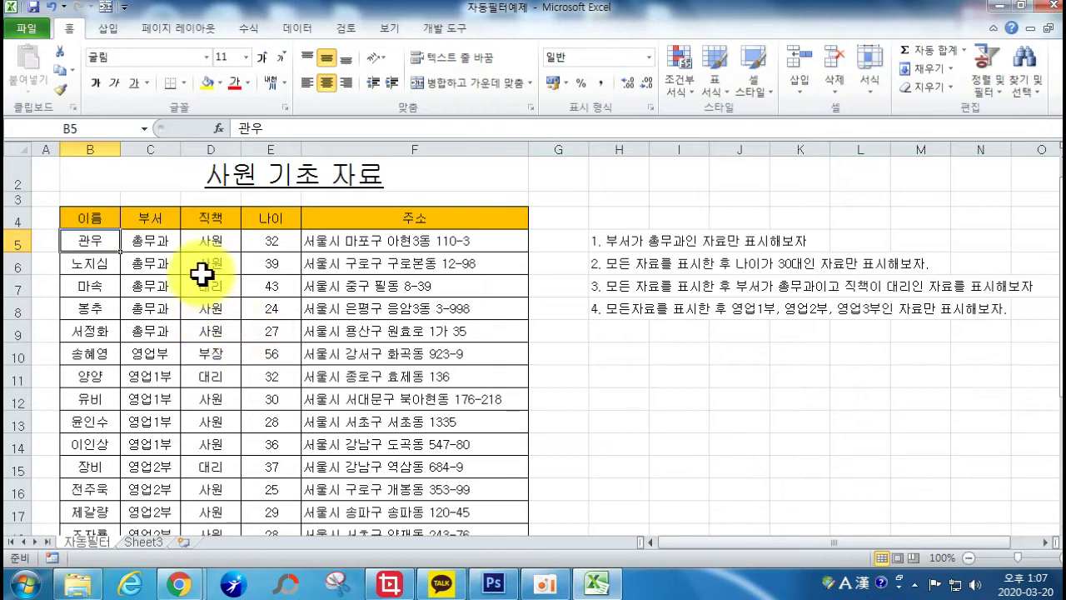
# Turn on AutoFilter for the employee table's header row.
pyautogui.click(319, 302)
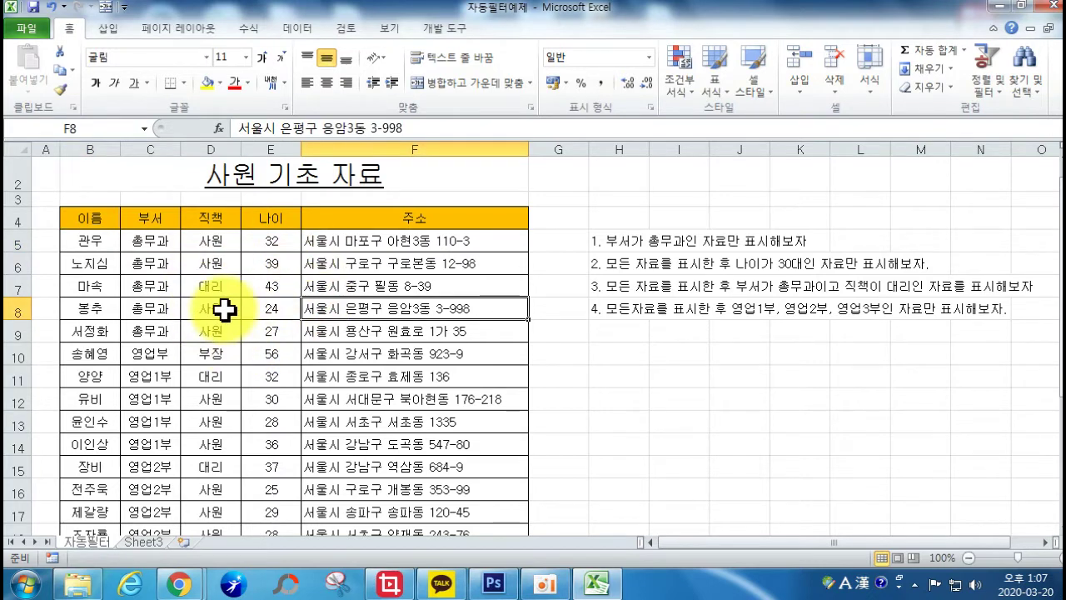
pyautogui.click(301, 28)
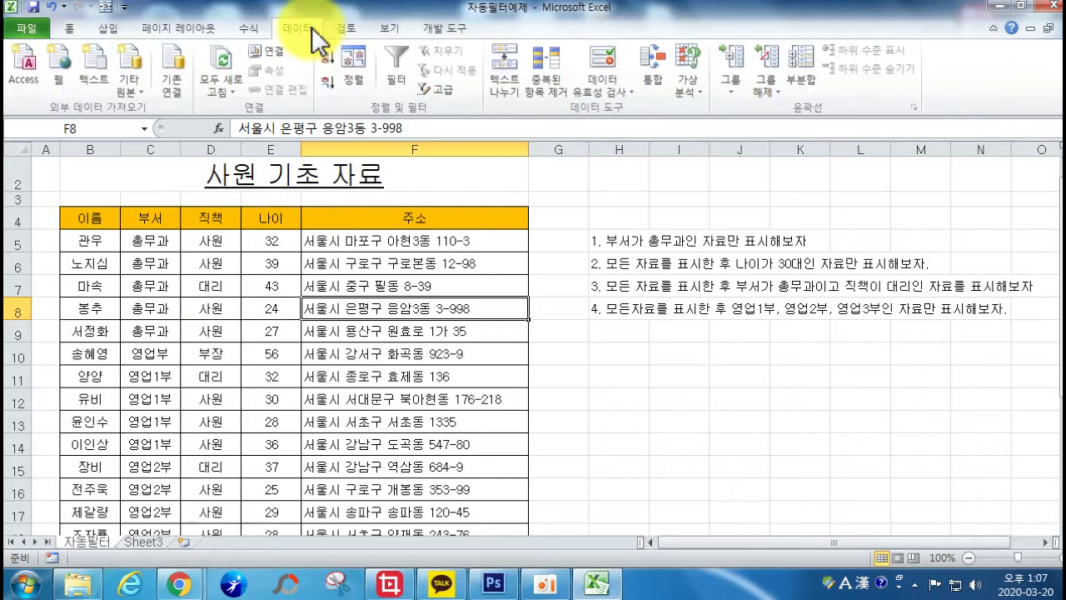
pyautogui.click(396, 80)
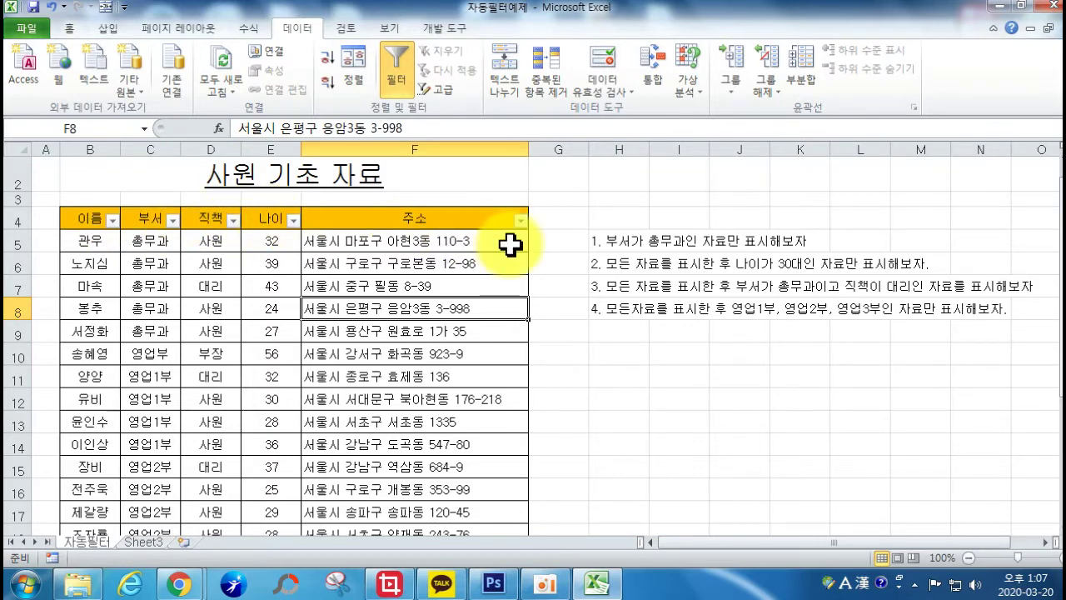
# Filter the 부서 column to show only 총무과 records.
pyautogui.click(173, 219)
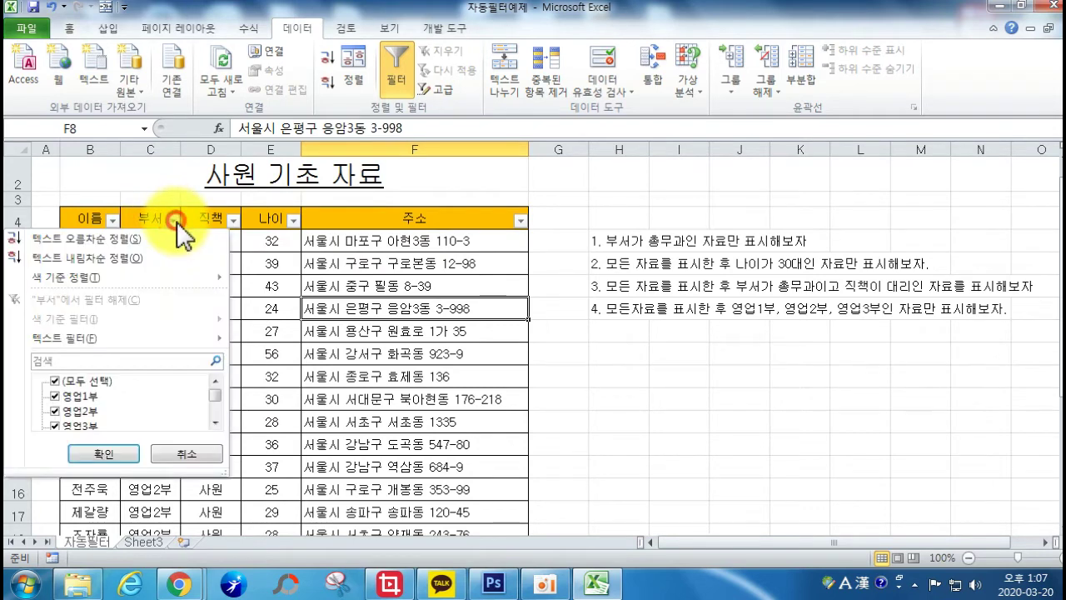
pyautogui.click(59, 381)
pyautogui.scroll(-2, 148, 417)
pyautogui.scroll(2, 58, 417)
pyautogui.scroll(-2, 57, 420)
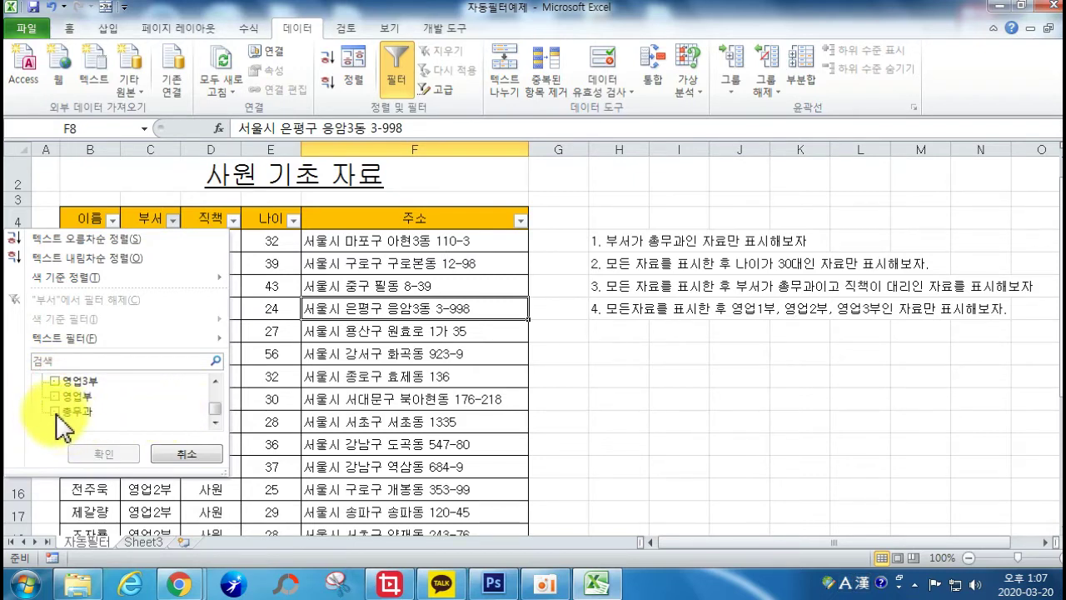
pyautogui.click(55, 411)
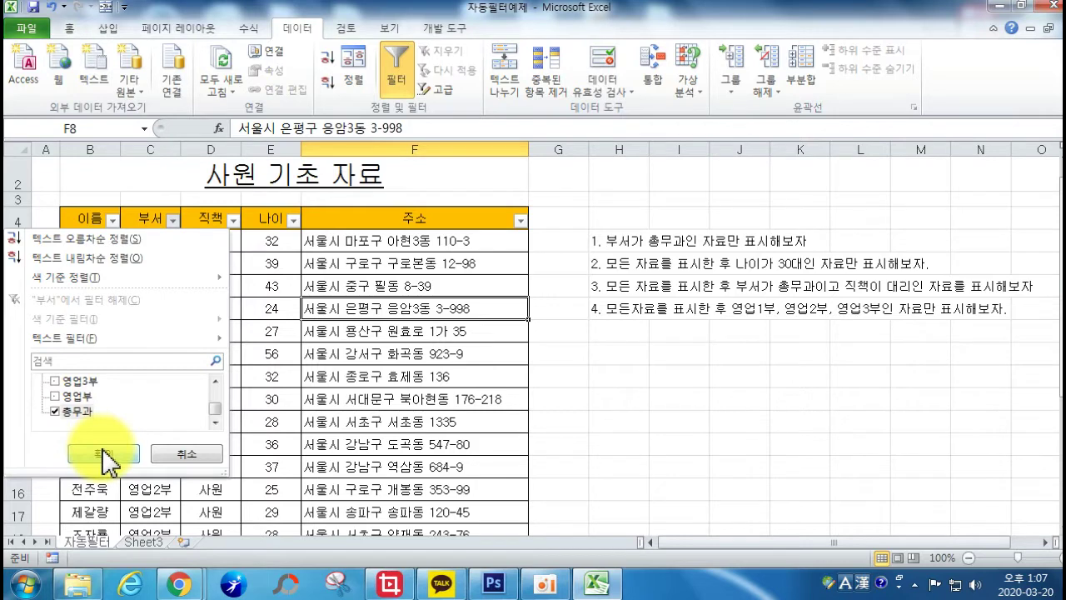
pyautogui.click(102, 453)
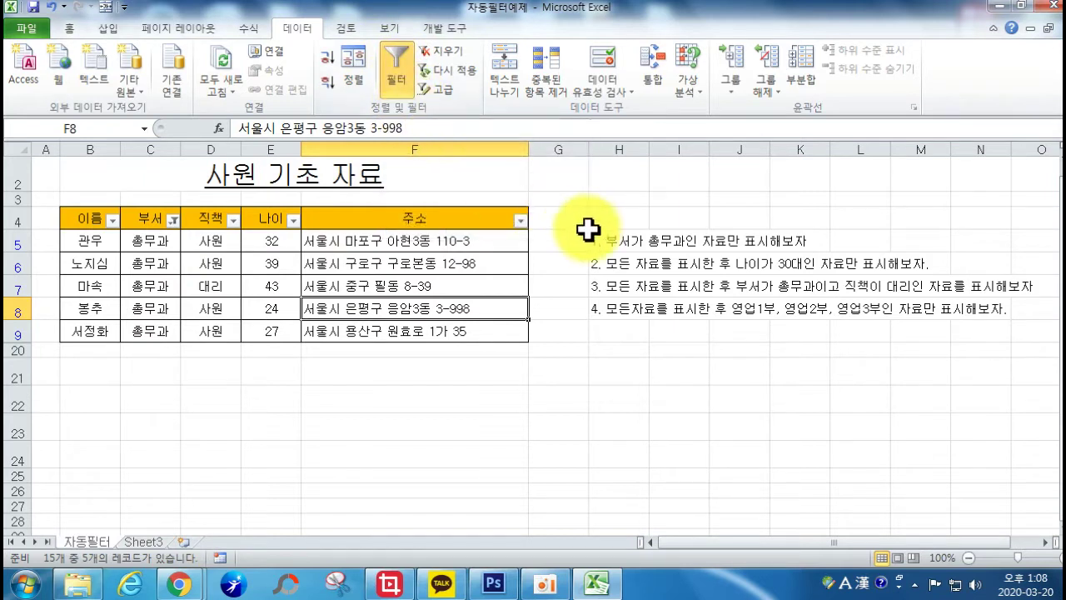
# Clear the 부서 filter to display all employee records.
pyautogui.click(174, 220)
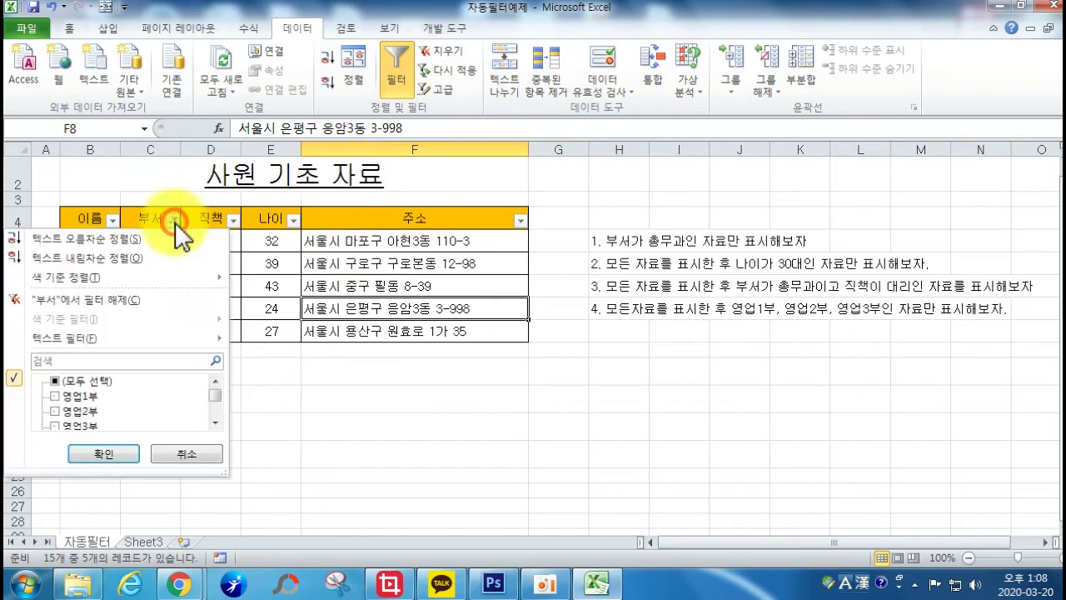
pyautogui.click(370, 296)
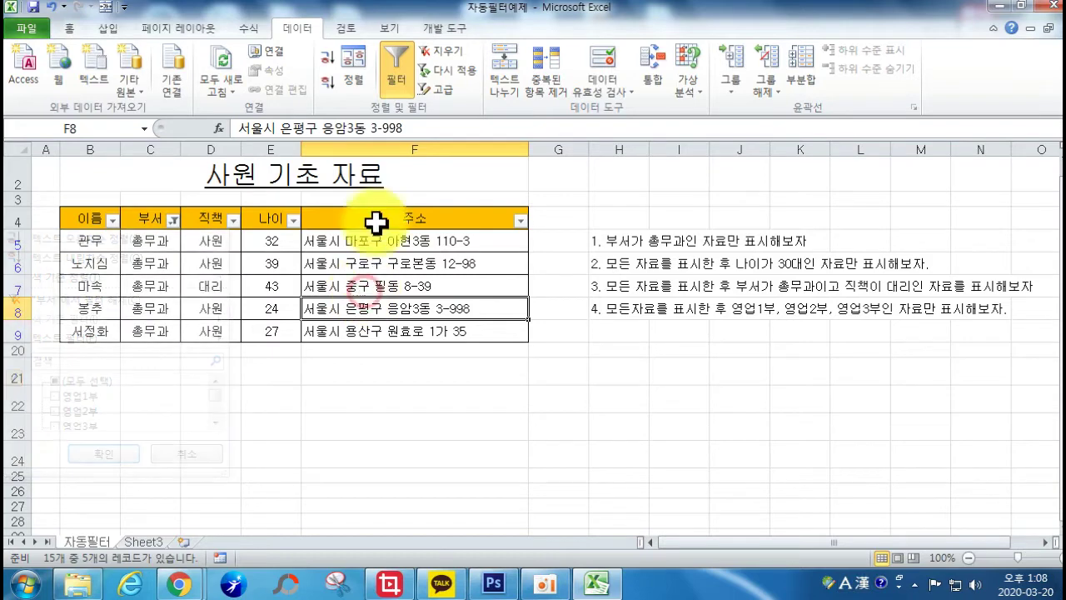
pyautogui.click(441, 67)
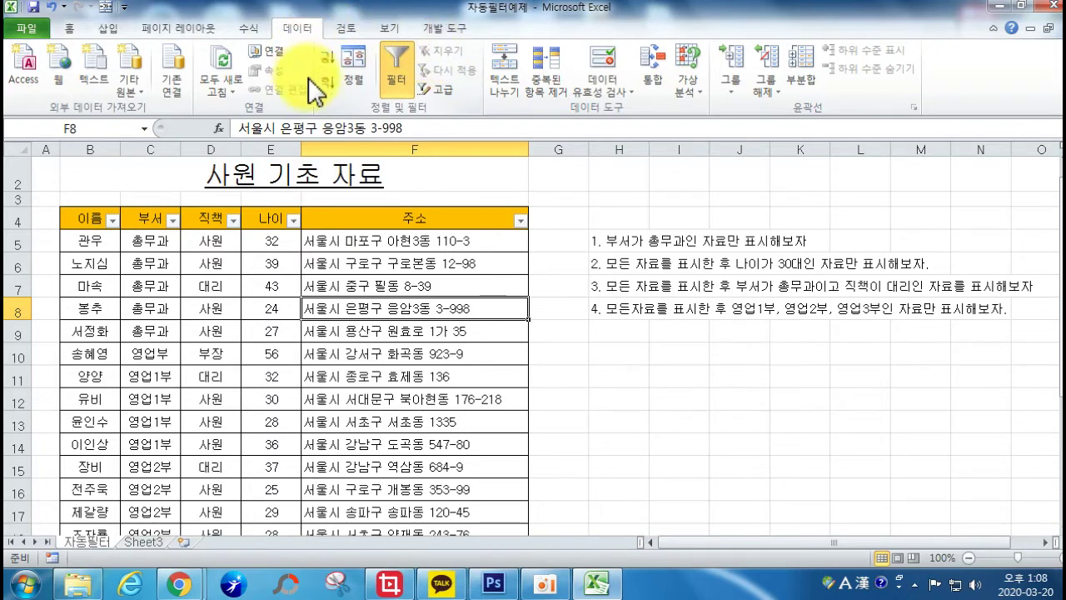
# Filter the 나이 column with a number range from 30 to 39 inclusive.
pyautogui.click(293, 220)
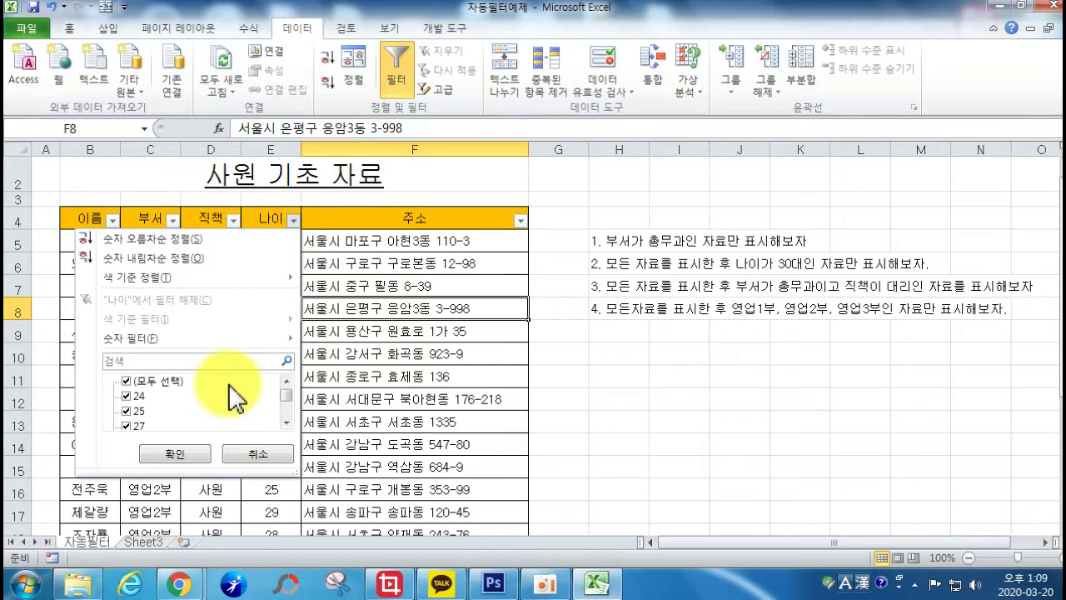
pyautogui.click(286, 422)
pyautogui.click(287, 422)
pyautogui.click(287, 422)
pyautogui.click(286, 422)
pyautogui.click(287, 422)
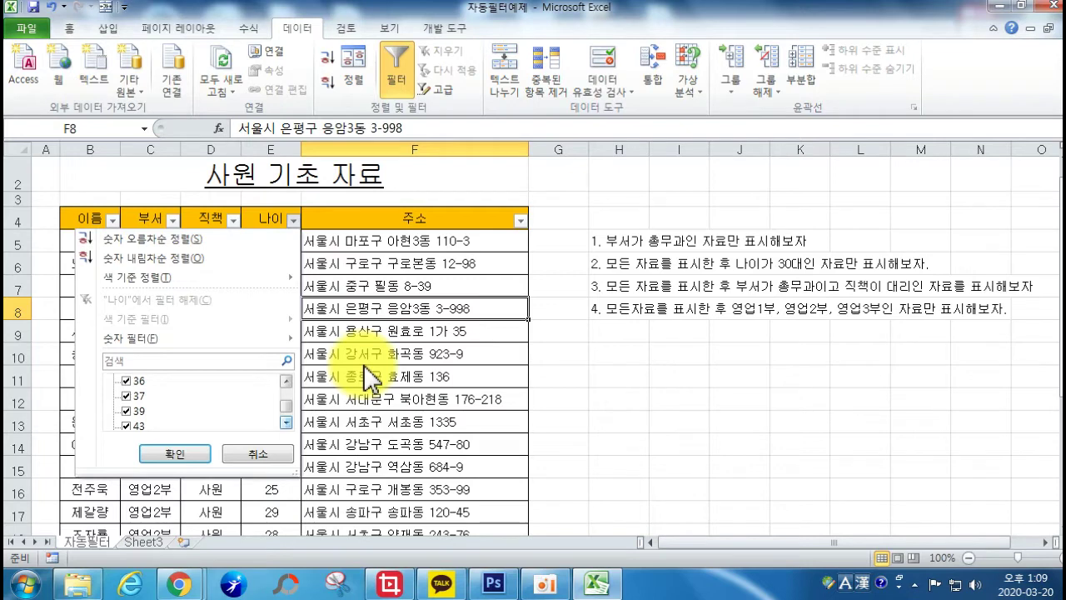
pyautogui.moveTo(213, 340)
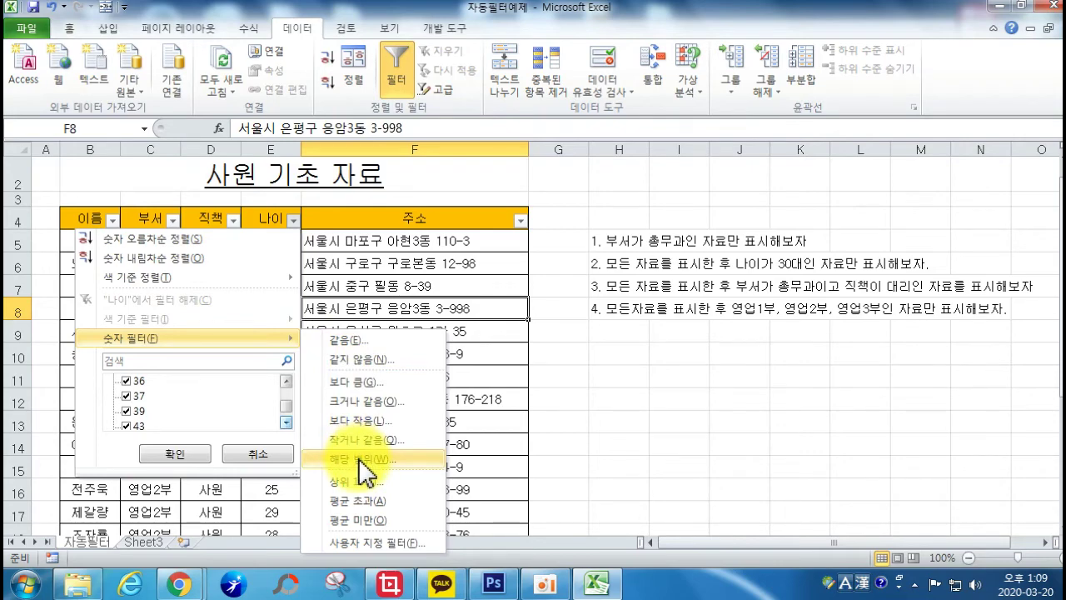
pyautogui.click(359, 460)
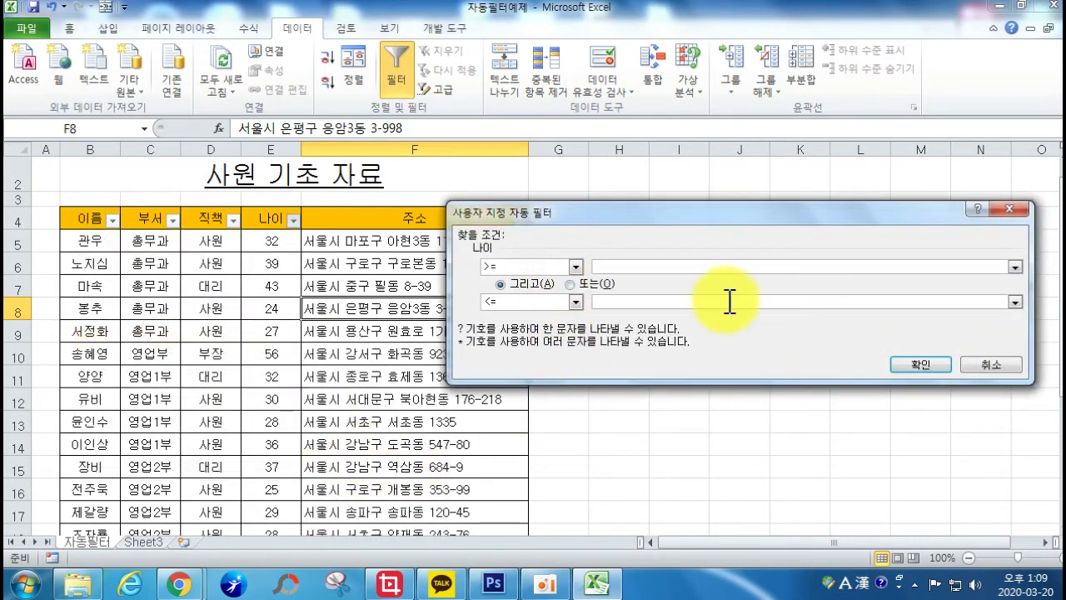
pyautogui.write('30')
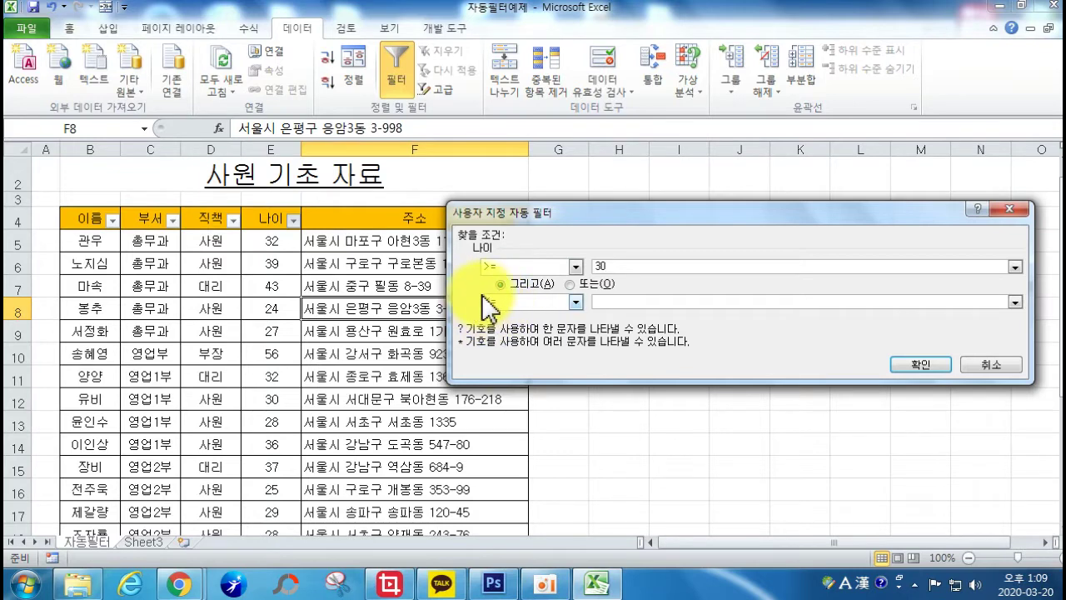
pyautogui.click(602, 303)
pyautogui.write('39')
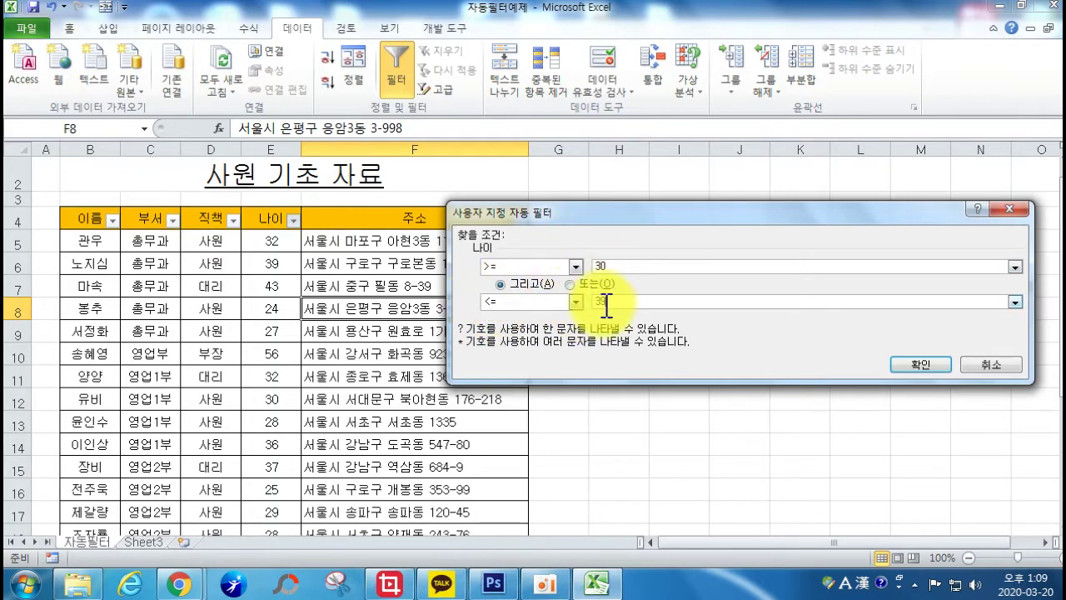
pyautogui.click(924, 365)
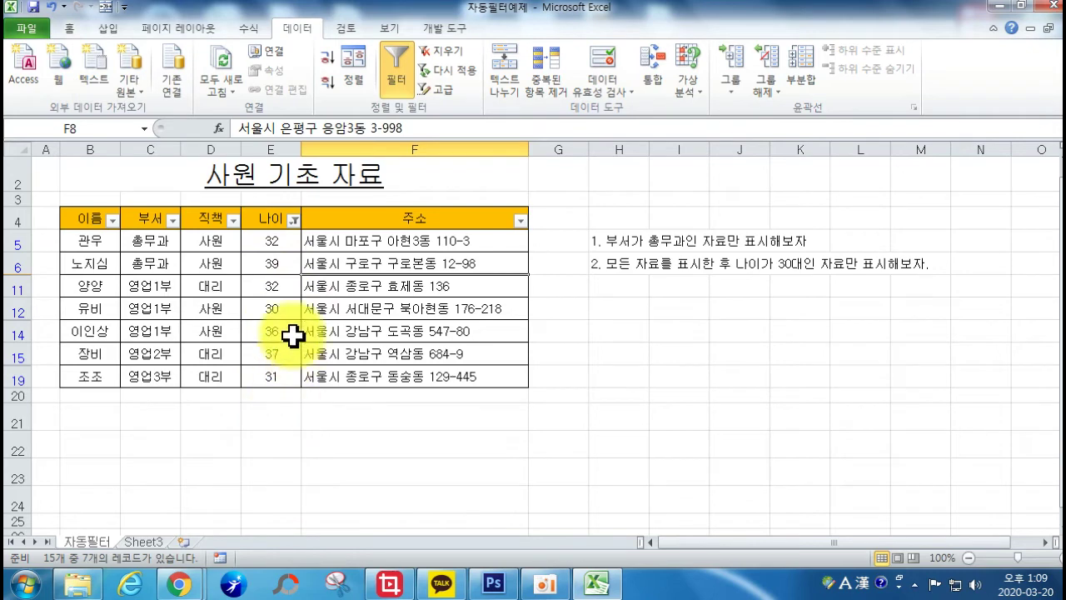
# Sort the filtered records by 나이 in ascending order and clear the age filter.
pyautogui.click(293, 220)
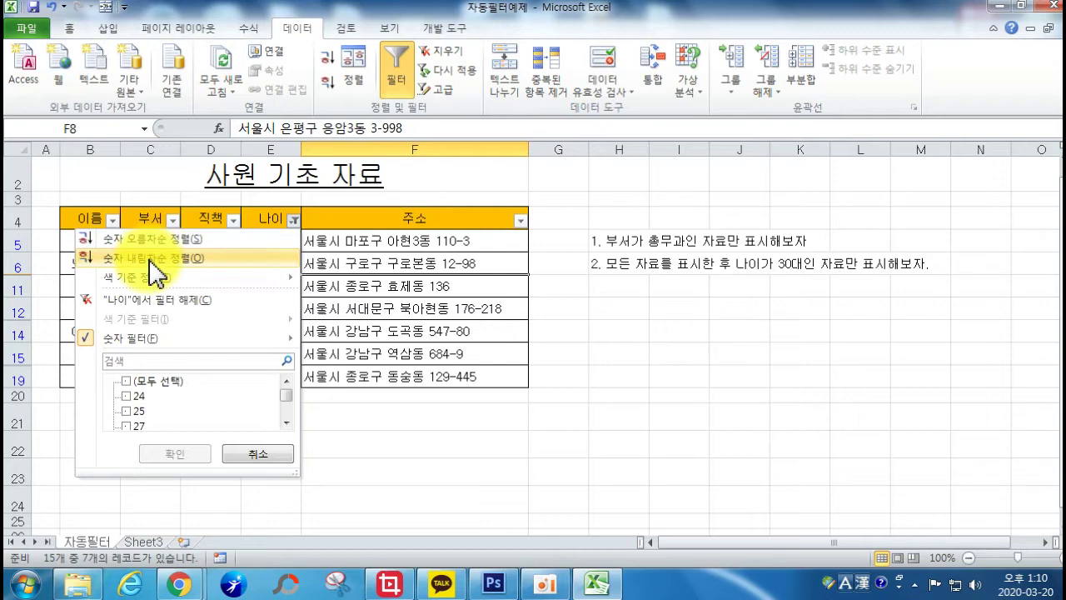
pyautogui.click(120, 239)
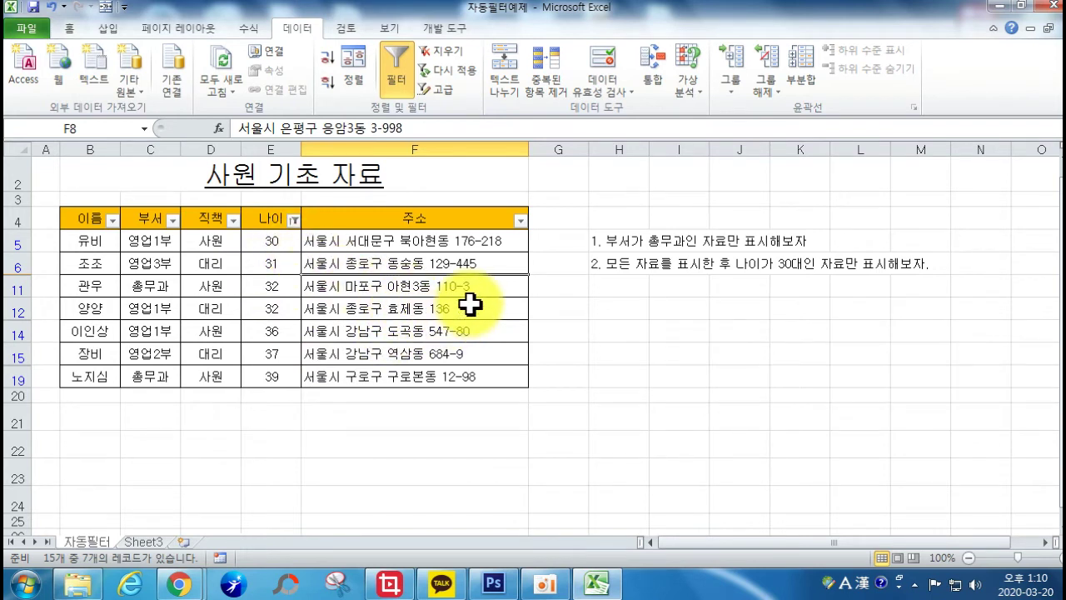
pyautogui.click(436, 52)
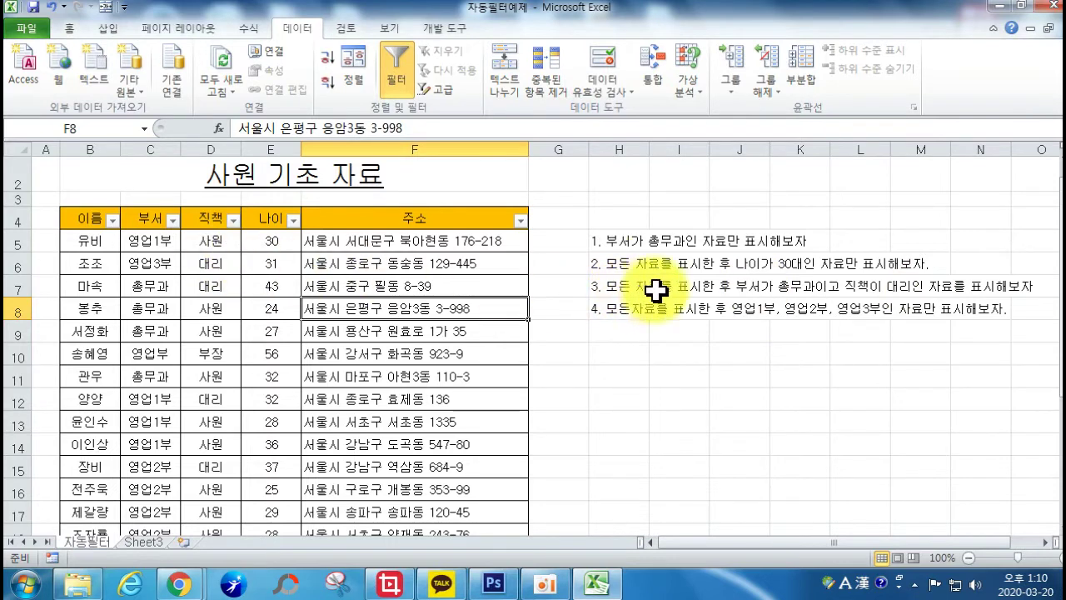
# Limit the employee table to records whose 부서 is 총무과.
pyautogui.click(173, 221)
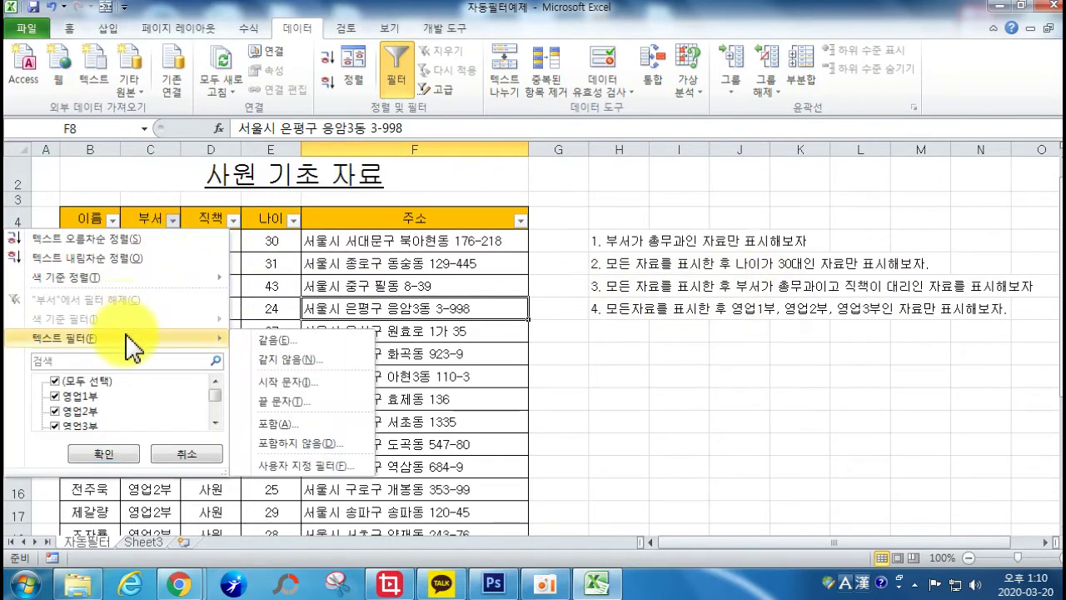
pyautogui.click(52, 380)
pyautogui.click(55, 410)
pyautogui.click(55, 411)
pyautogui.scroll(-1, 66, 413)
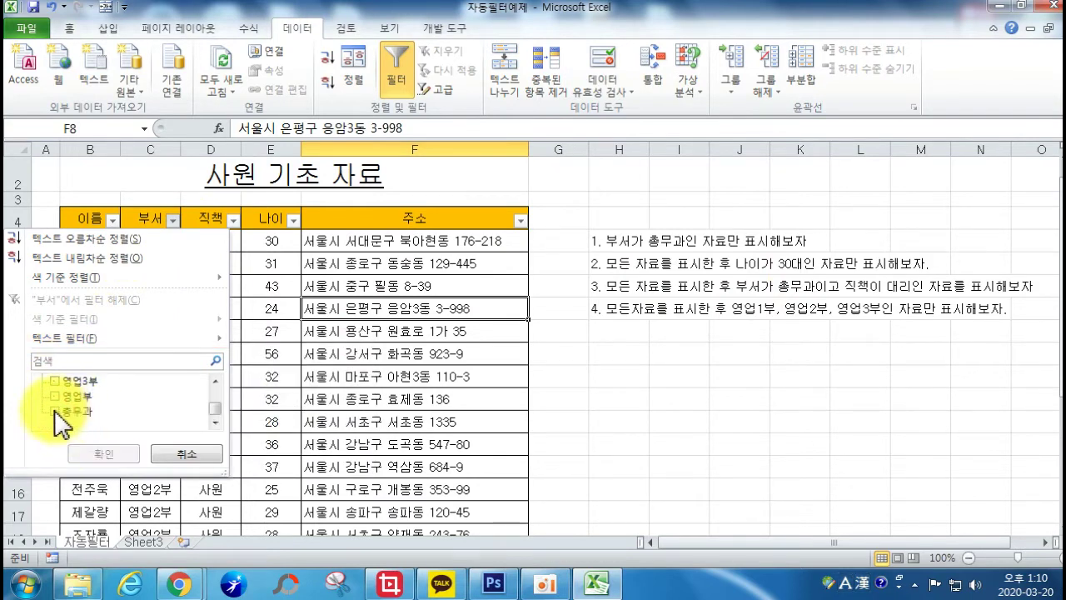
pyautogui.click(55, 410)
pyautogui.click(105, 454)
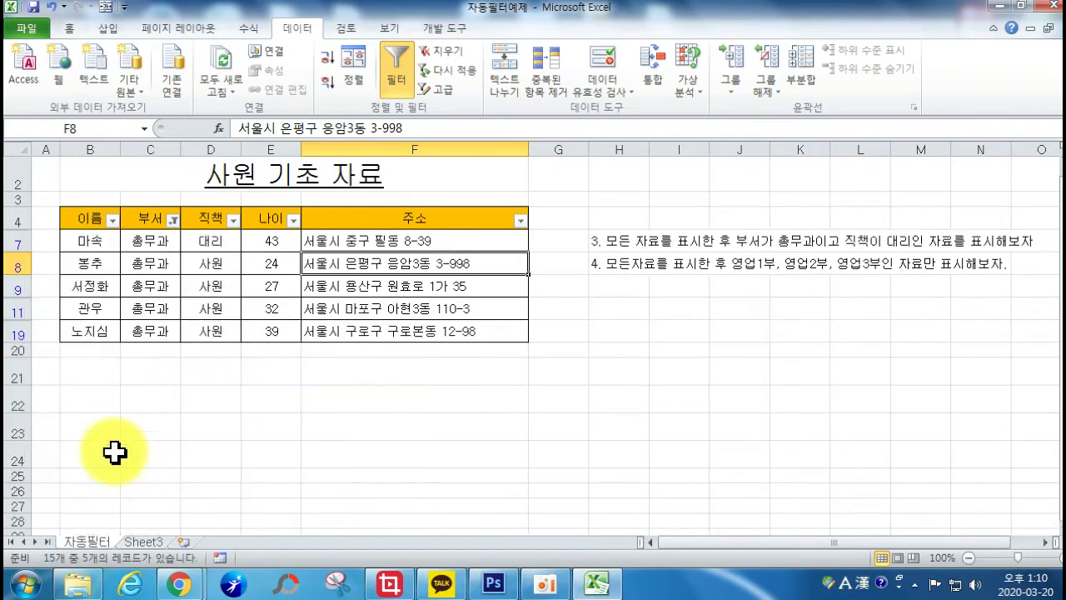
# Narrow the 총무과 records further by filtering the 직책 column to 대리 only.
pyautogui.click(232, 219)
pyautogui.click(66, 380)
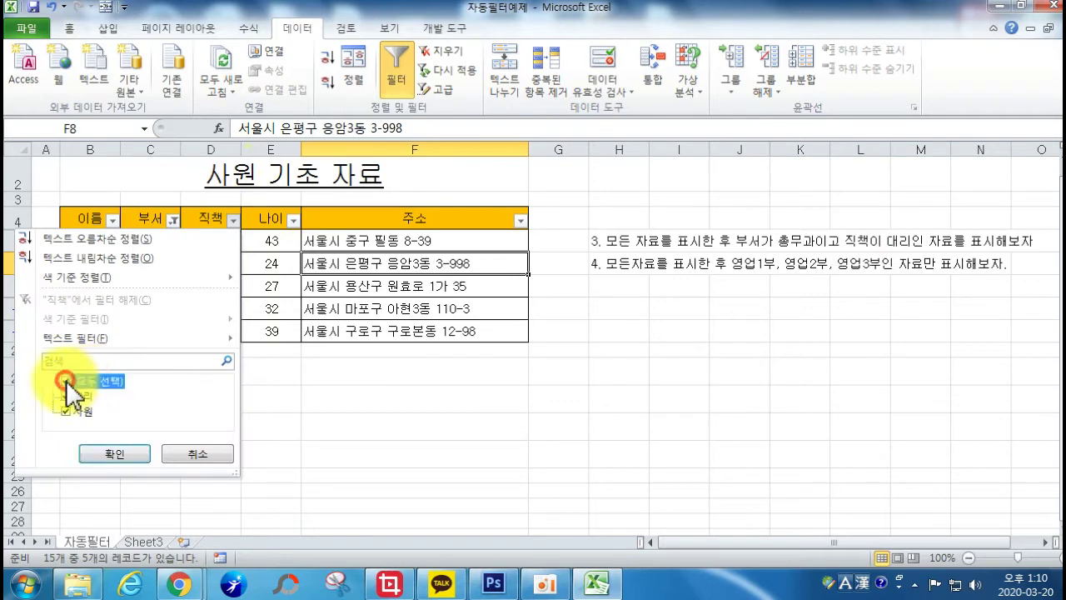
pyautogui.click(66, 397)
pyautogui.click(114, 454)
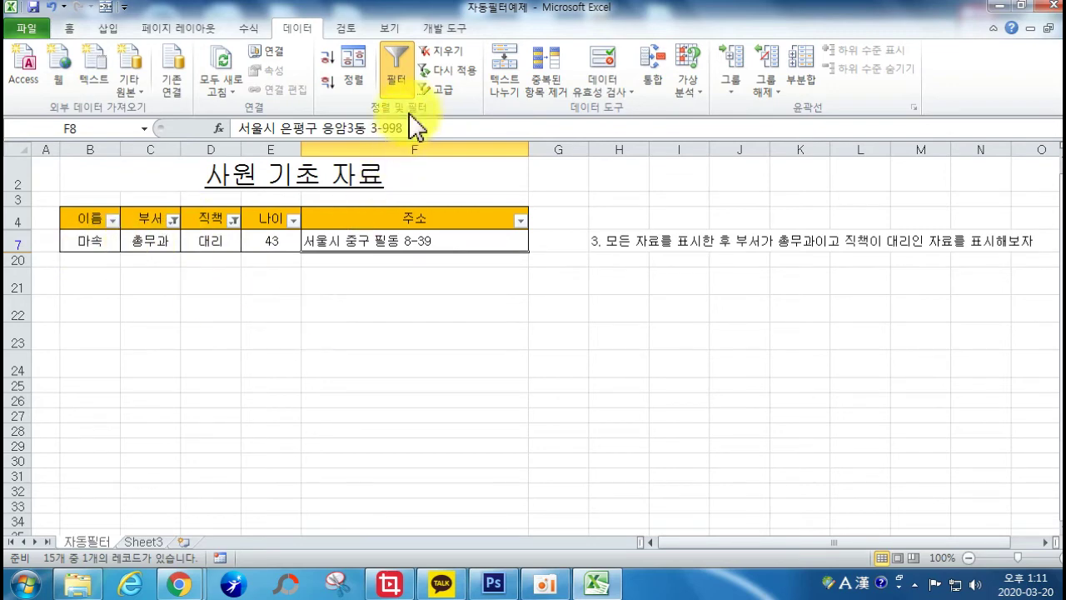
# Clear the 부서 and 직책 filters and check the department names listed in the 부서 column.
pyautogui.click(441, 52)
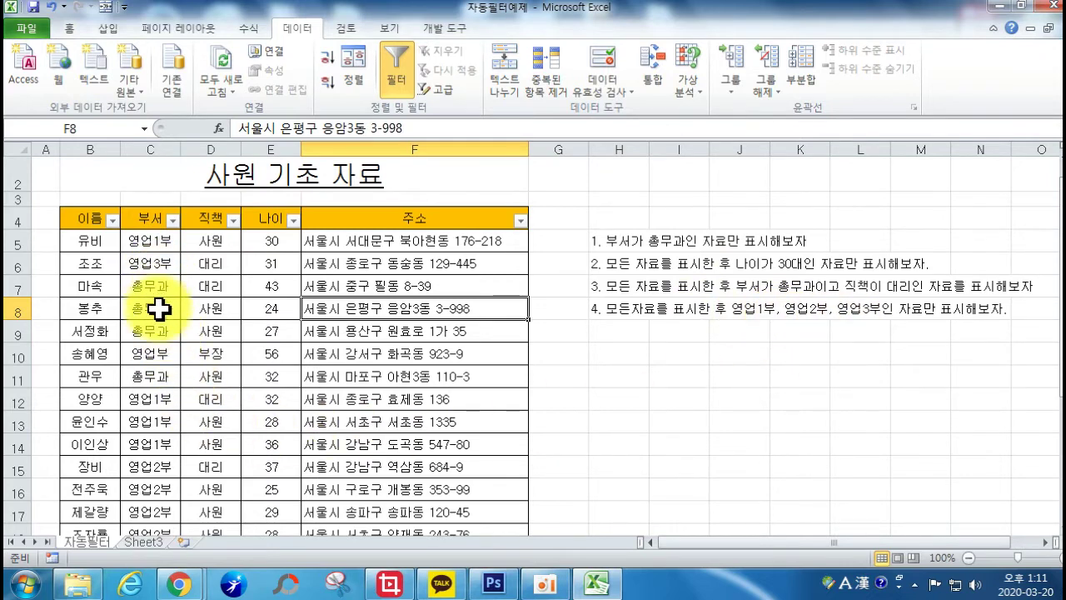
pyautogui.scroll(-1, 166, 350)
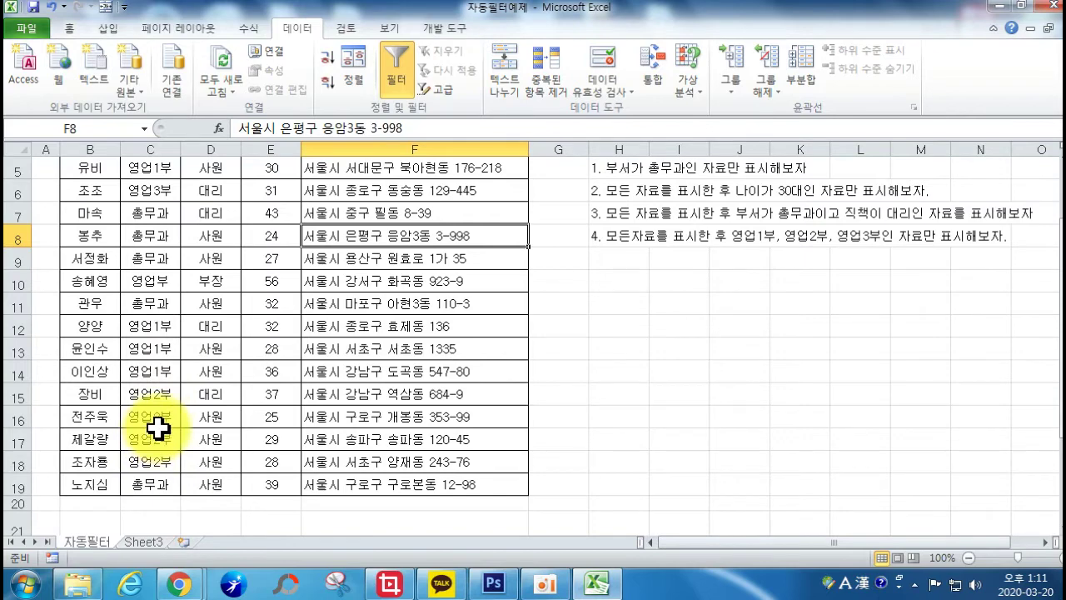
pyautogui.scroll(2, 166, 267)
pyautogui.scroll(-2, 167, 411)
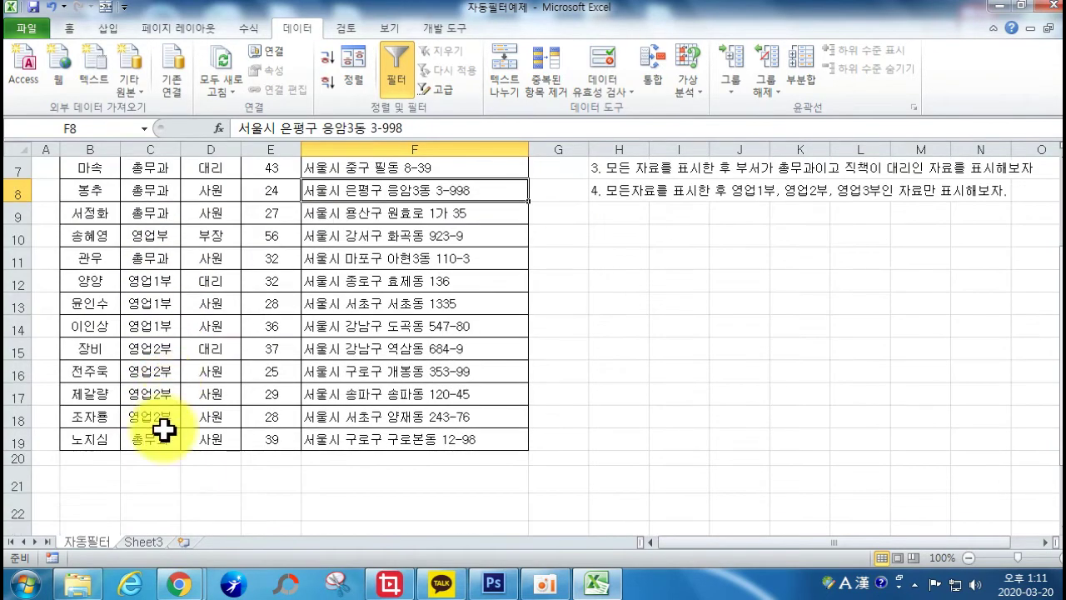
pyautogui.click(150, 236)
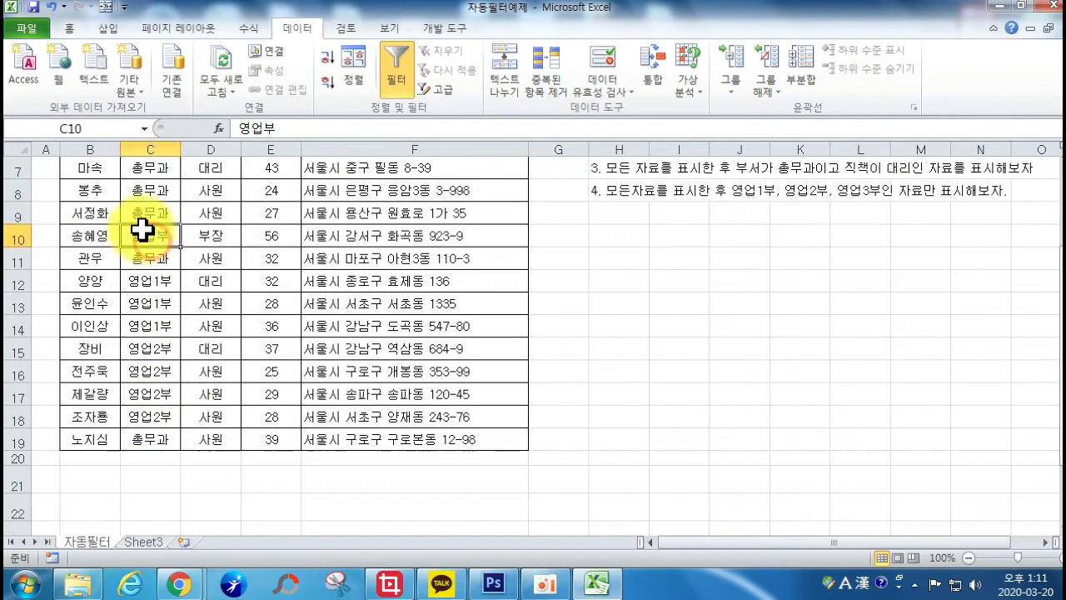
pyautogui.scroll(1, 166, 262)
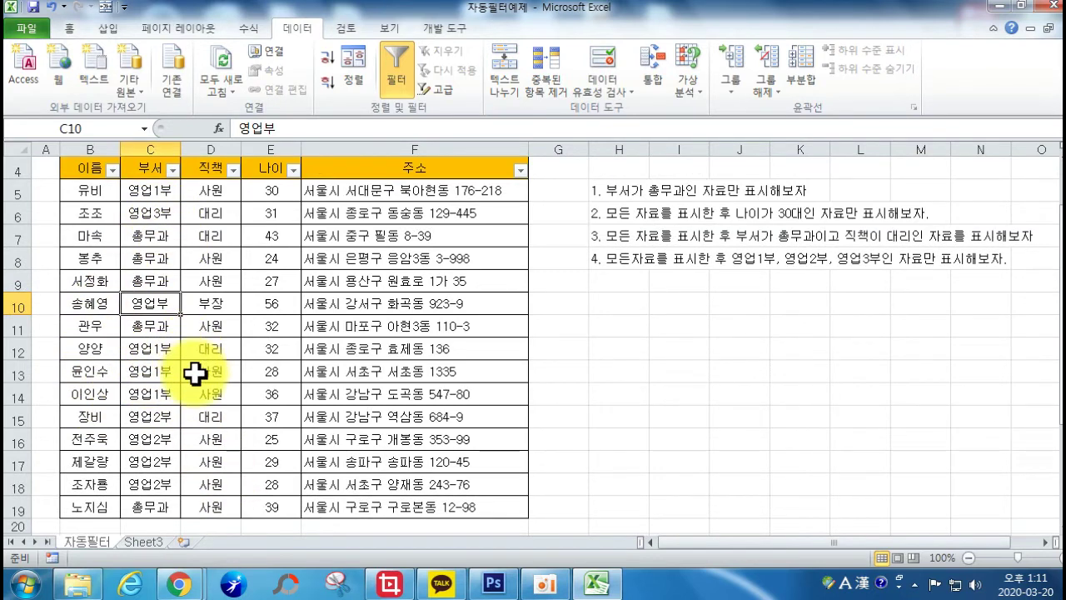
pyautogui.click(172, 170)
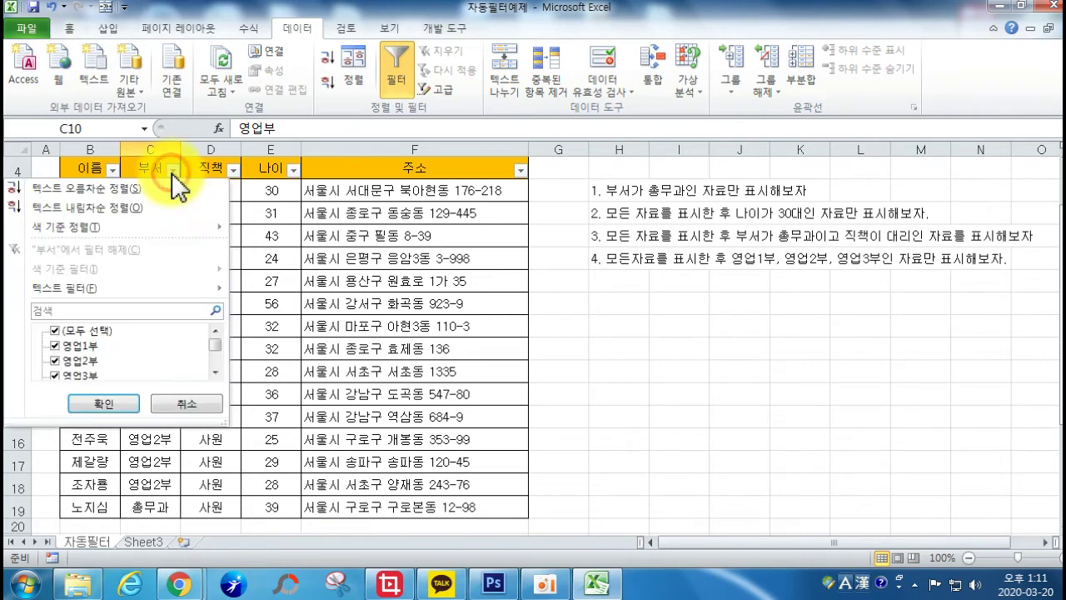
pyautogui.click(169, 289)
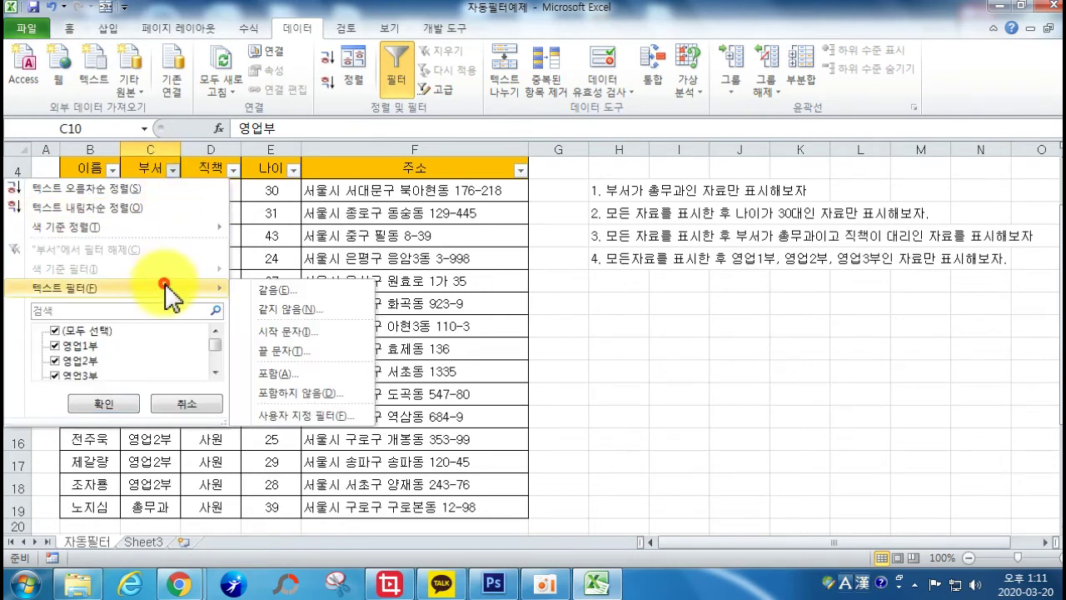
pyautogui.click(291, 374)
pyautogui.click(567, 267)
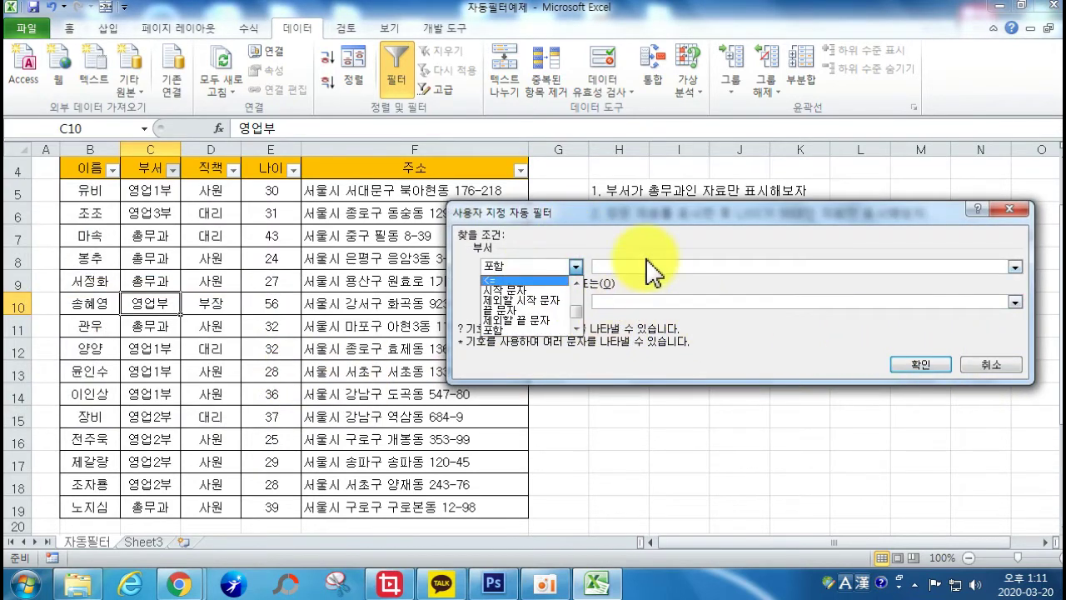
pyautogui.click(991, 364)
pyautogui.click(990, 364)
# Apply a custom text filter to the 부서 column so that it equals 영업?부, with a single-character wildcard.
pyautogui.click(172, 169)
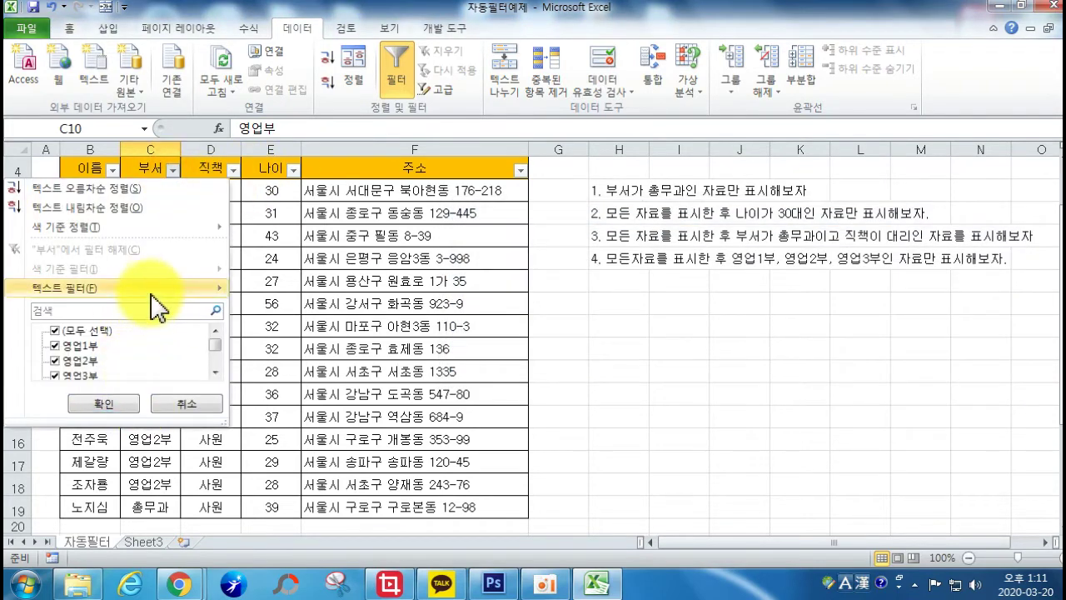
pyautogui.moveTo(218, 288)
pyautogui.click(289, 416)
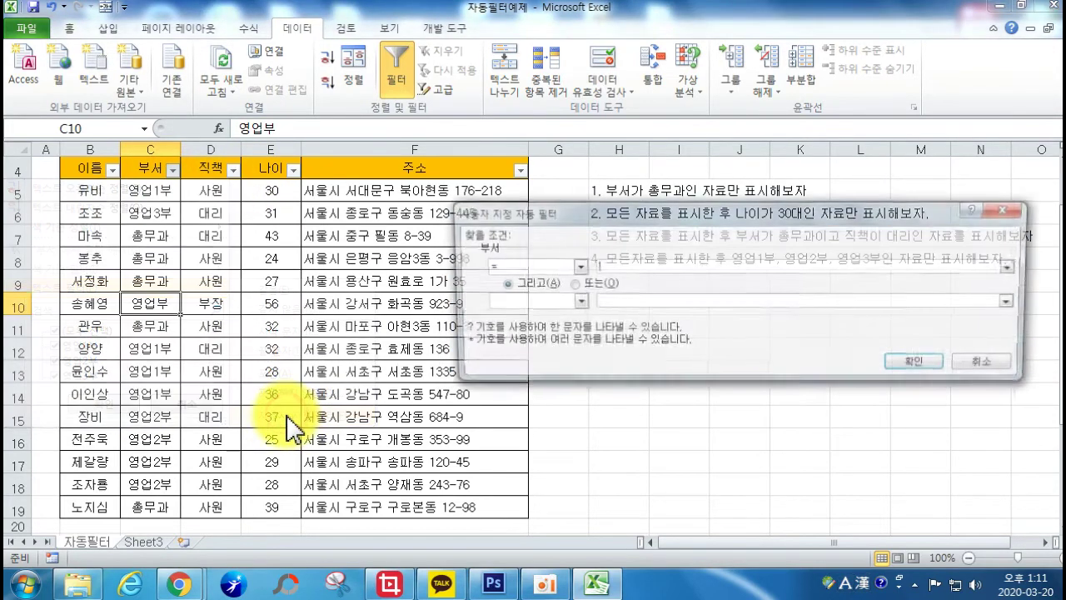
pyautogui.click(611, 266)
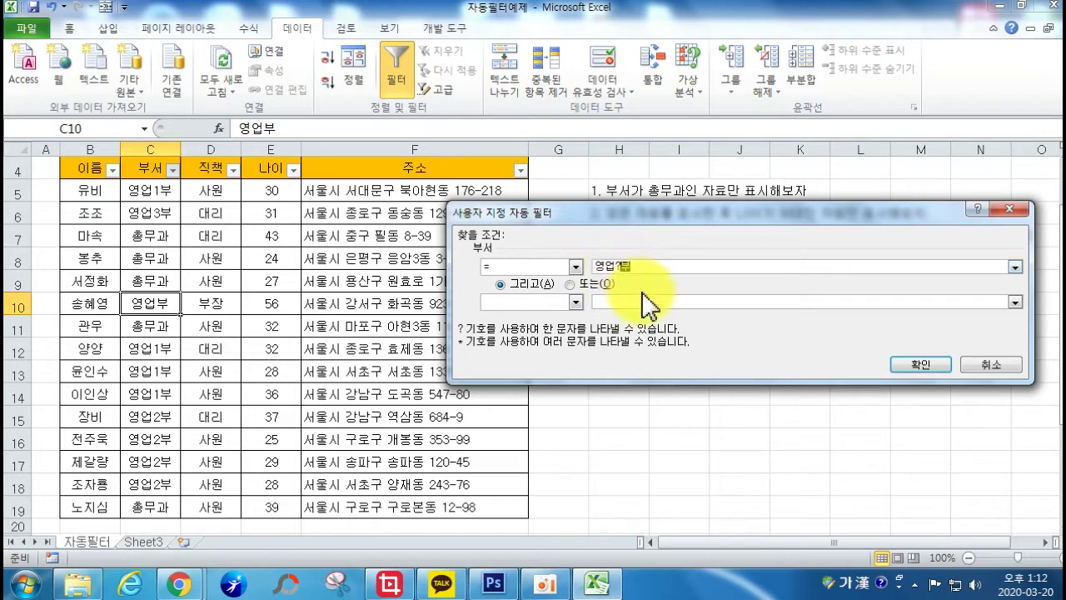
pyautogui.doubleClick(622, 268)
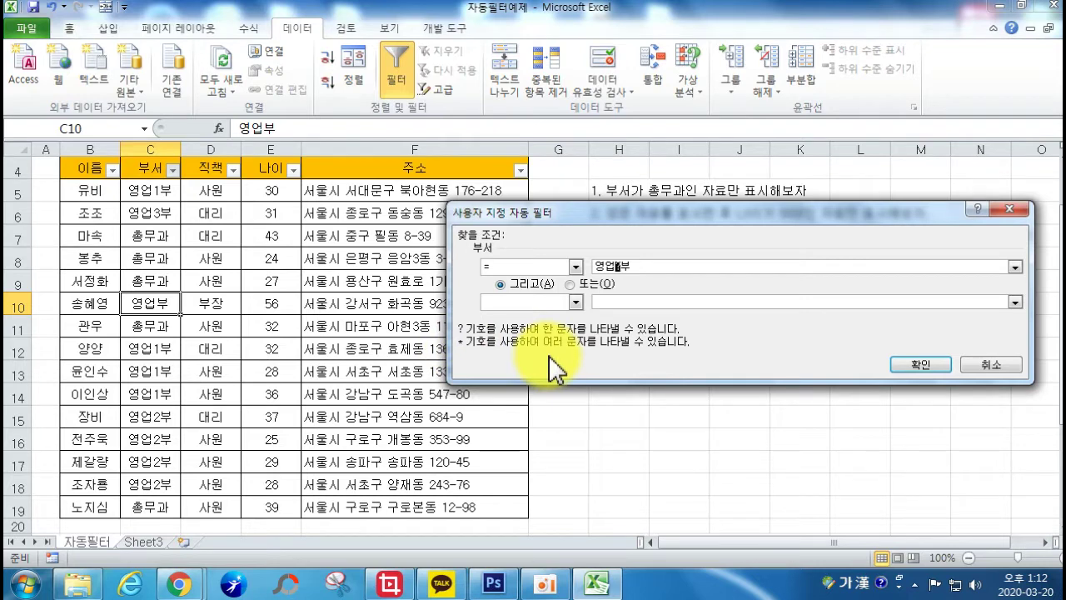
pyautogui.click(615, 266)
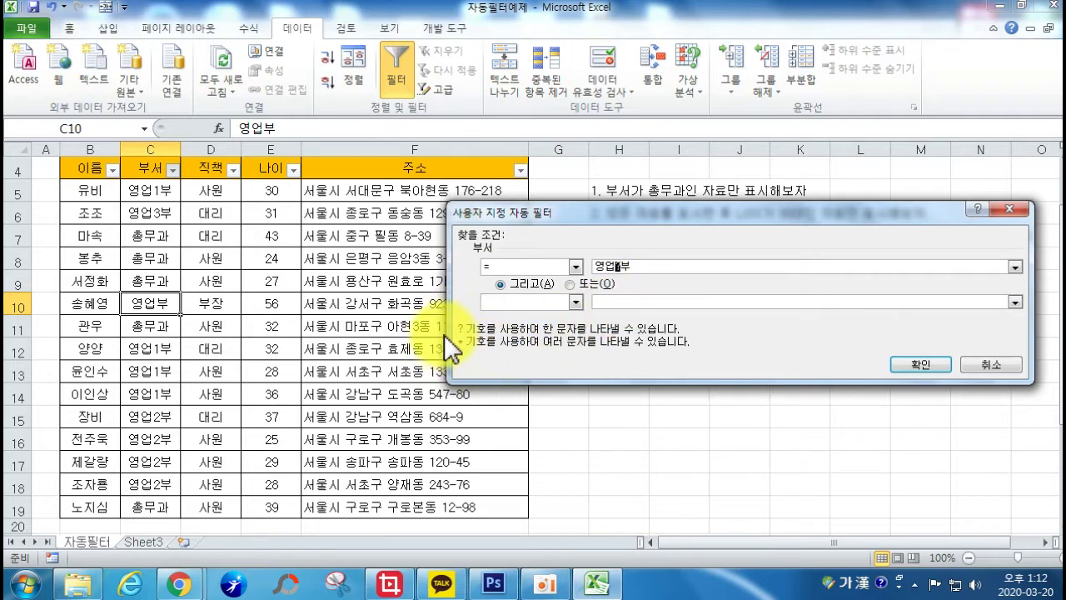
pyautogui.click(931, 370)
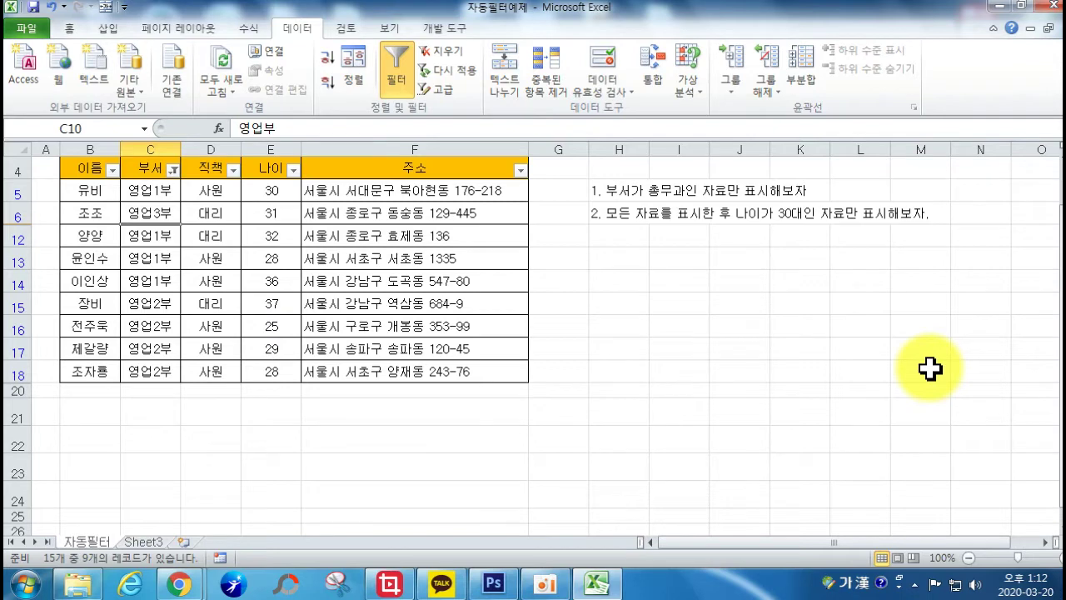
# Sort the filtered records by 부서 in ascending order and clear the department filter.
pyautogui.click(173, 169)
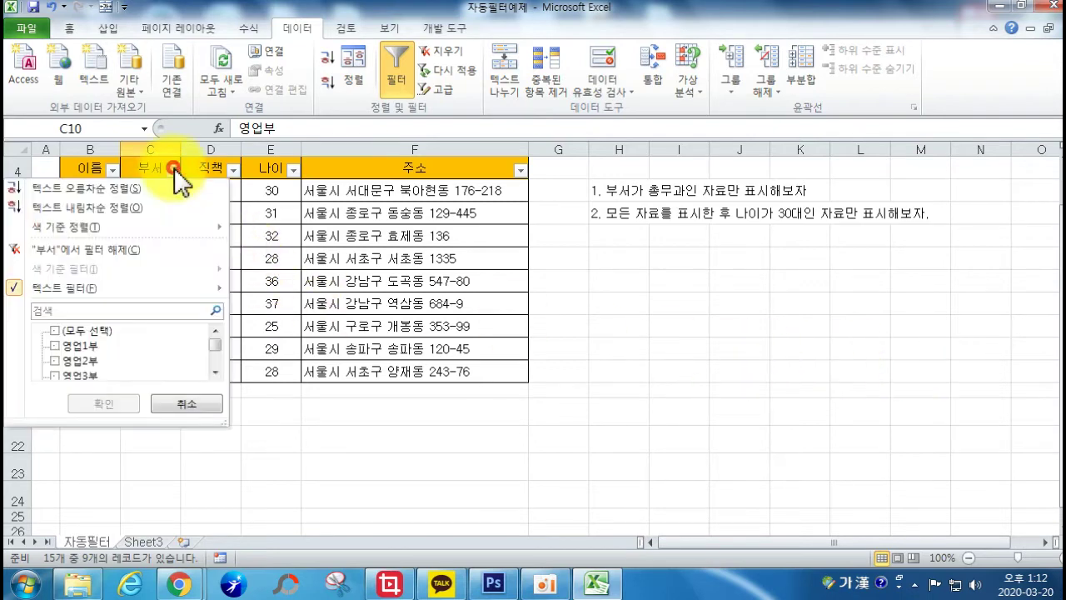
pyautogui.click(147, 192)
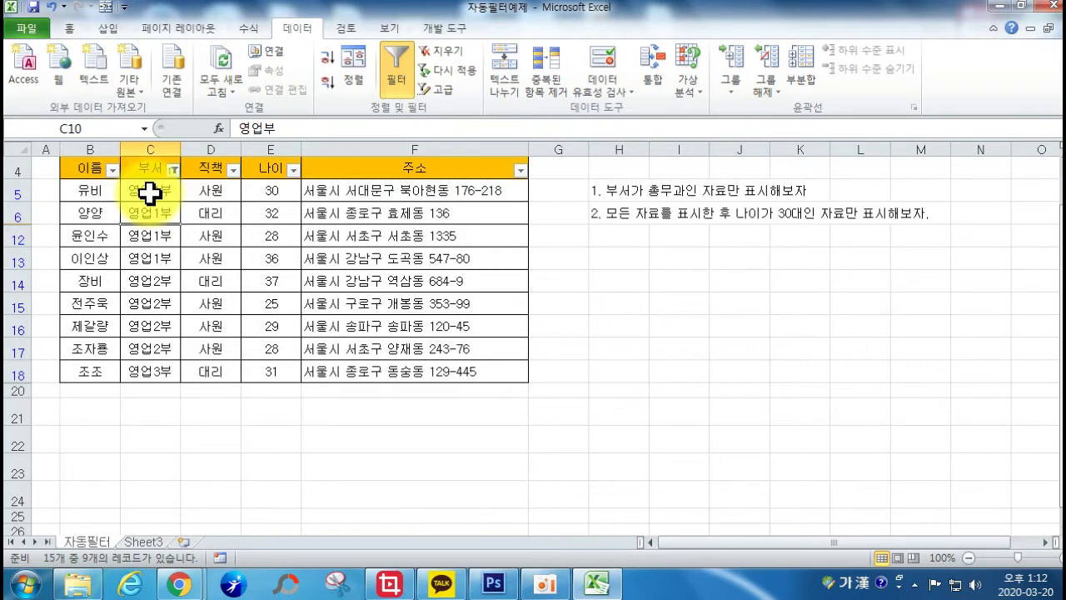
pyautogui.scroll(1, 492, 269)
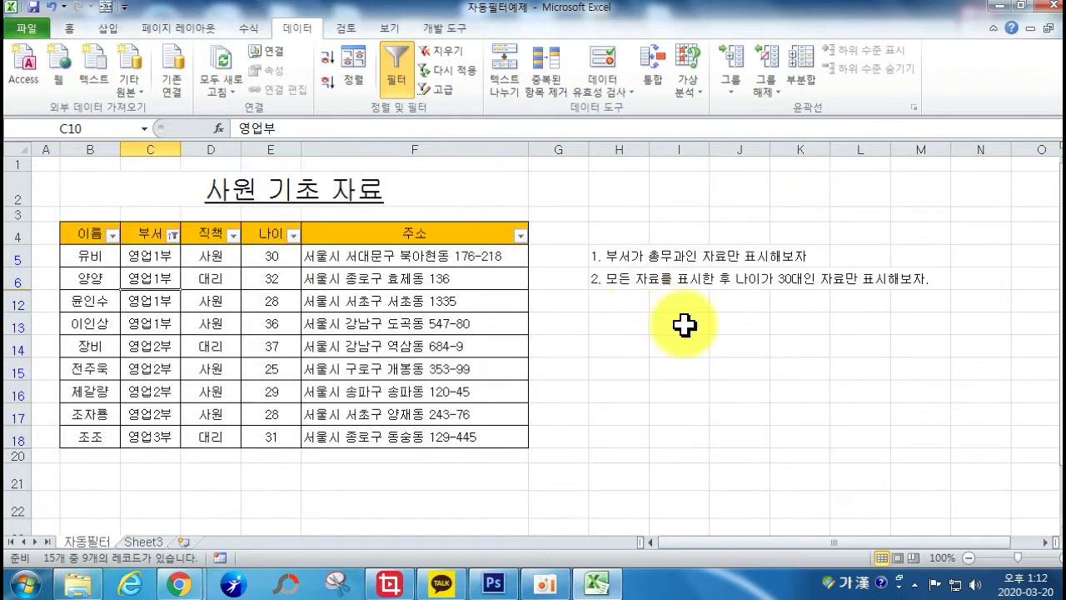
pyautogui.click(439, 53)
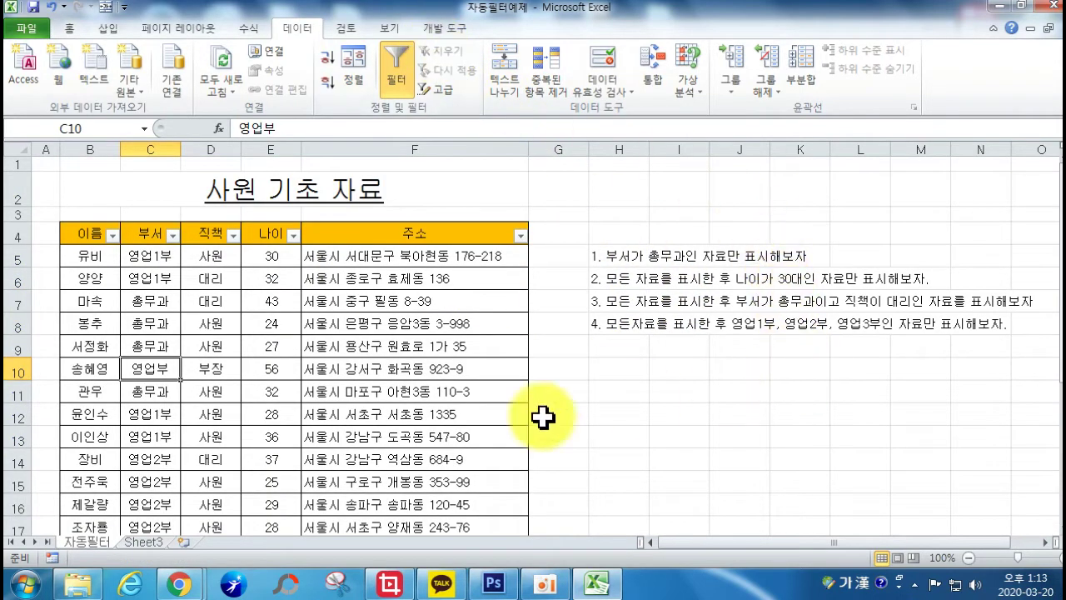
# Filter the 주소 column with a contains condition so that only the 강남구 addresses are displayed.
pyautogui.scroll(-2, 359, 267)
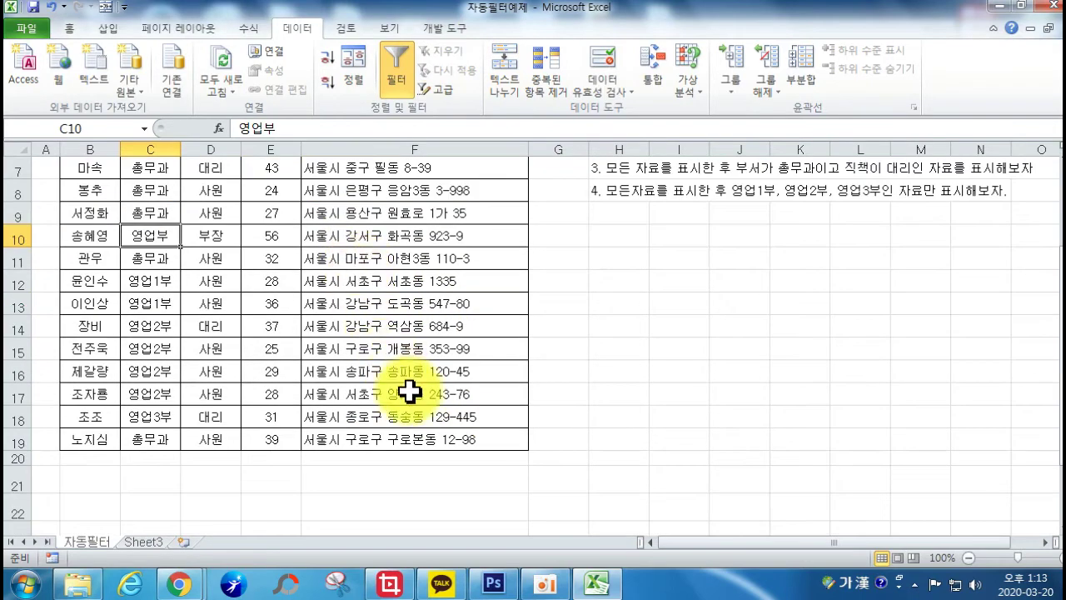
pyautogui.scroll(2, 424, 406)
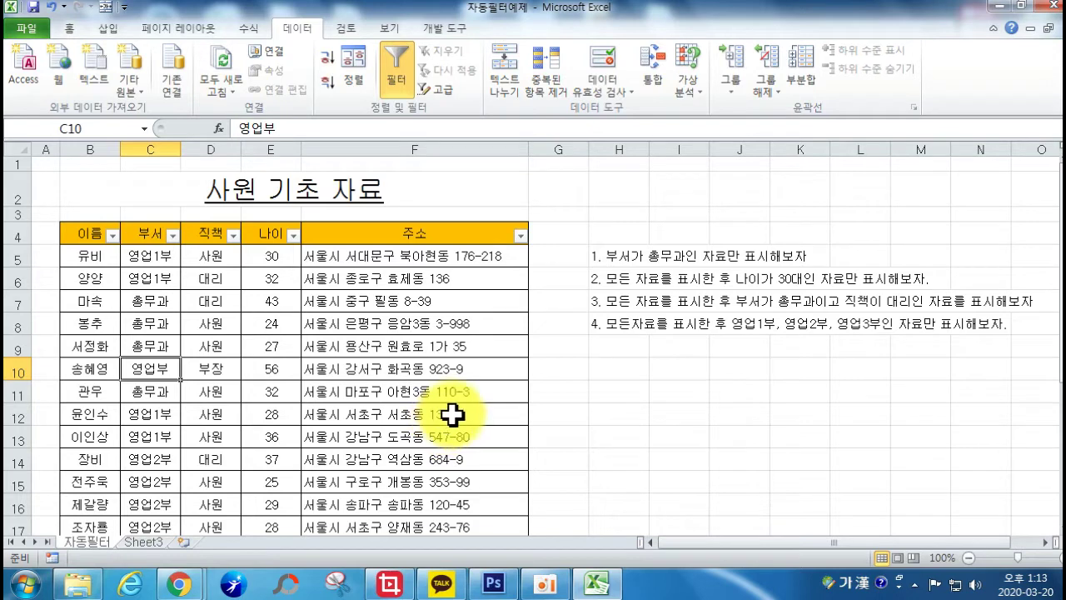
pyautogui.click(520, 236)
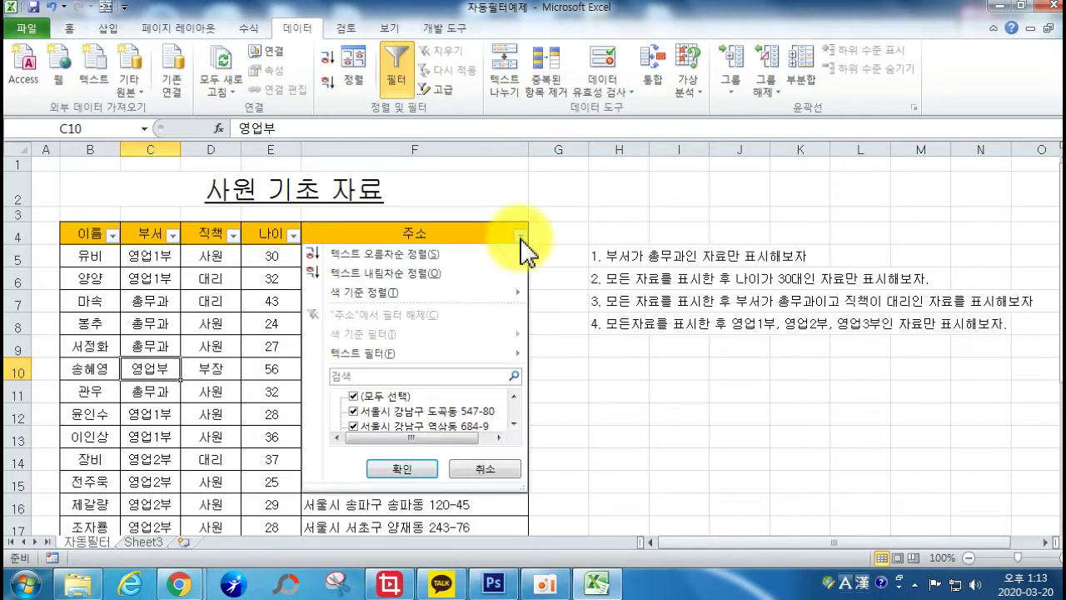
pyautogui.moveTo(490, 355)
pyautogui.click(578, 399)
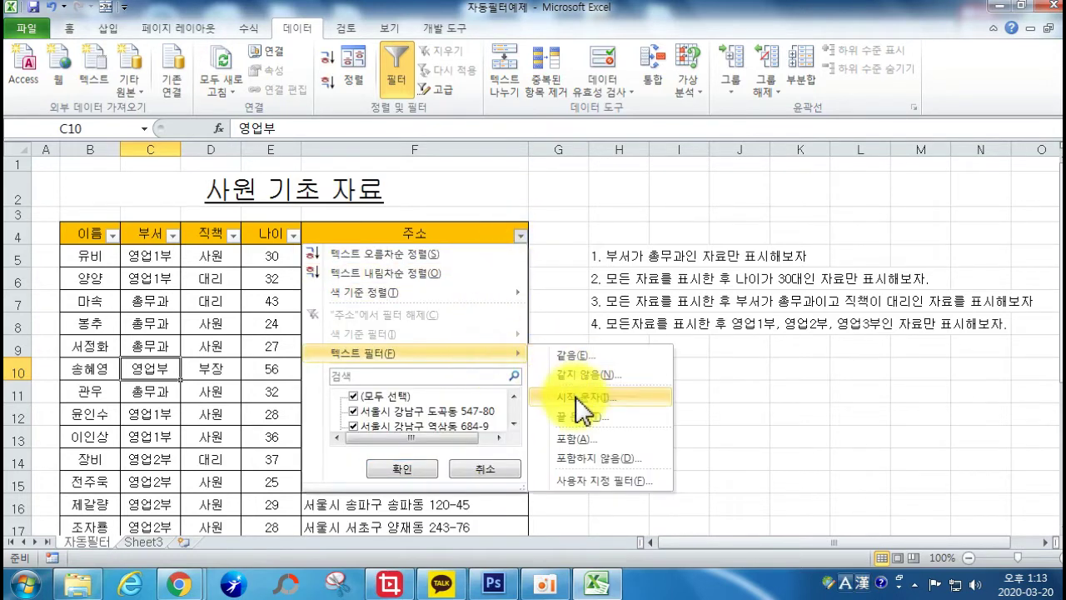
pyautogui.click(589, 440)
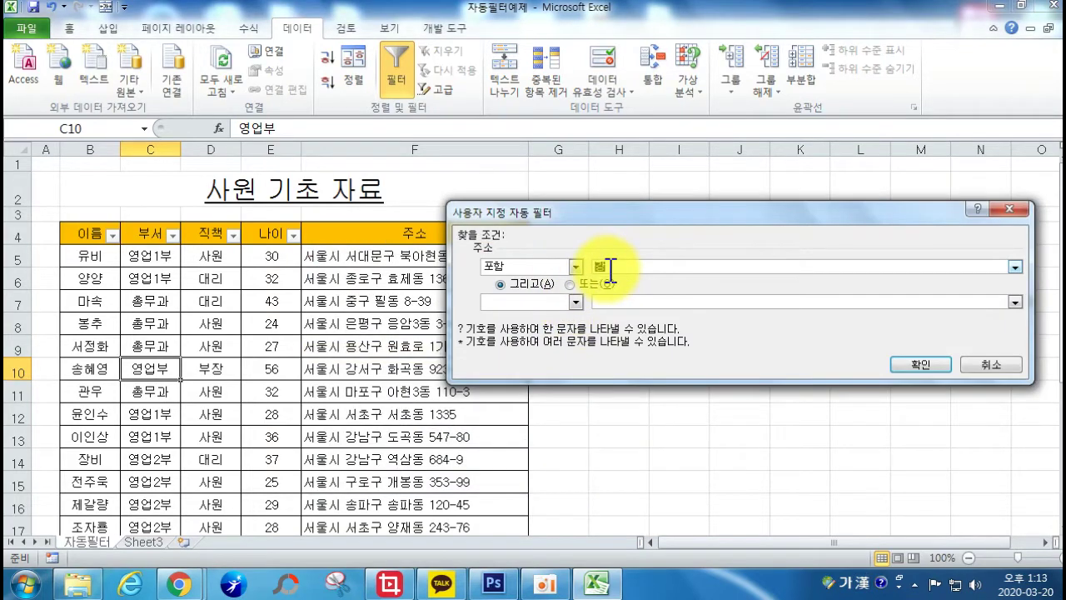
pyautogui.click(934, 371)
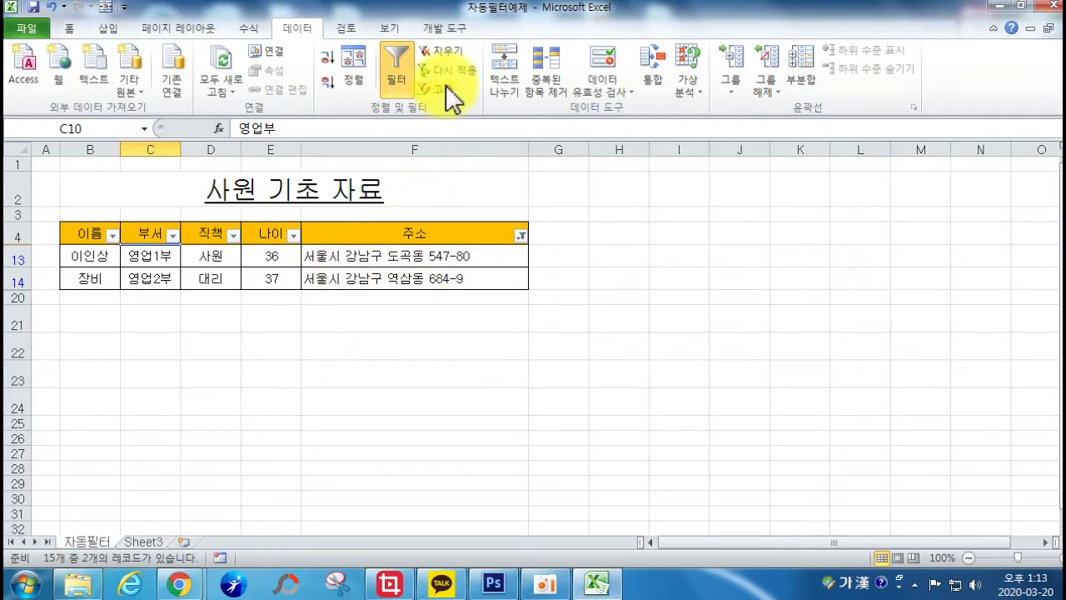
# Clear the address filter and limit the table to records whose 직책 is 대리.
pyautogui.click(441, 52)
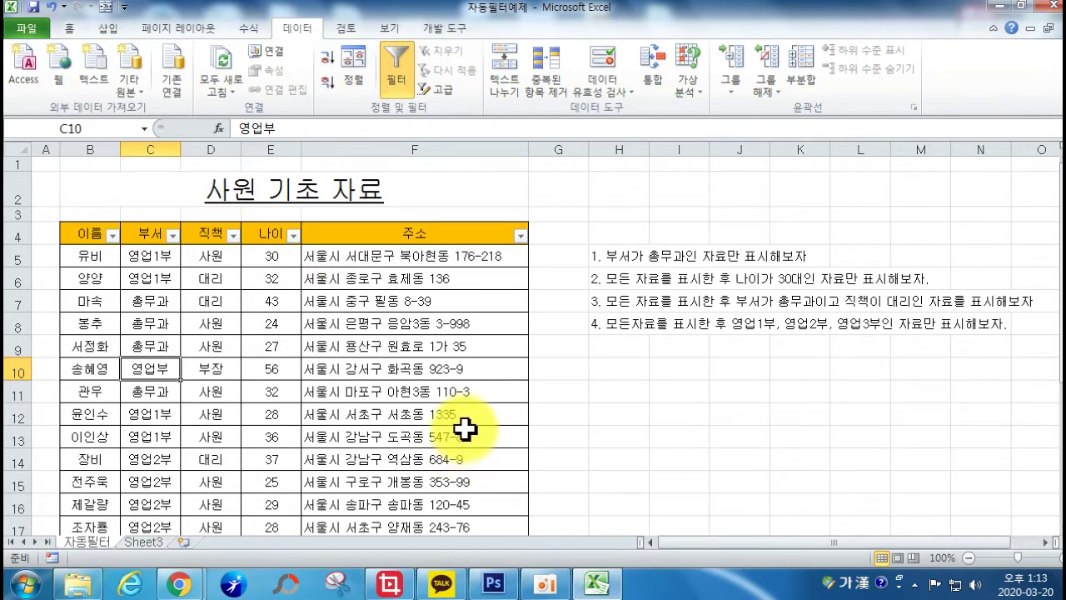
pyautogui.scroll(-2, 416, 388)
pyautogui.scroll(2, 418, 358)
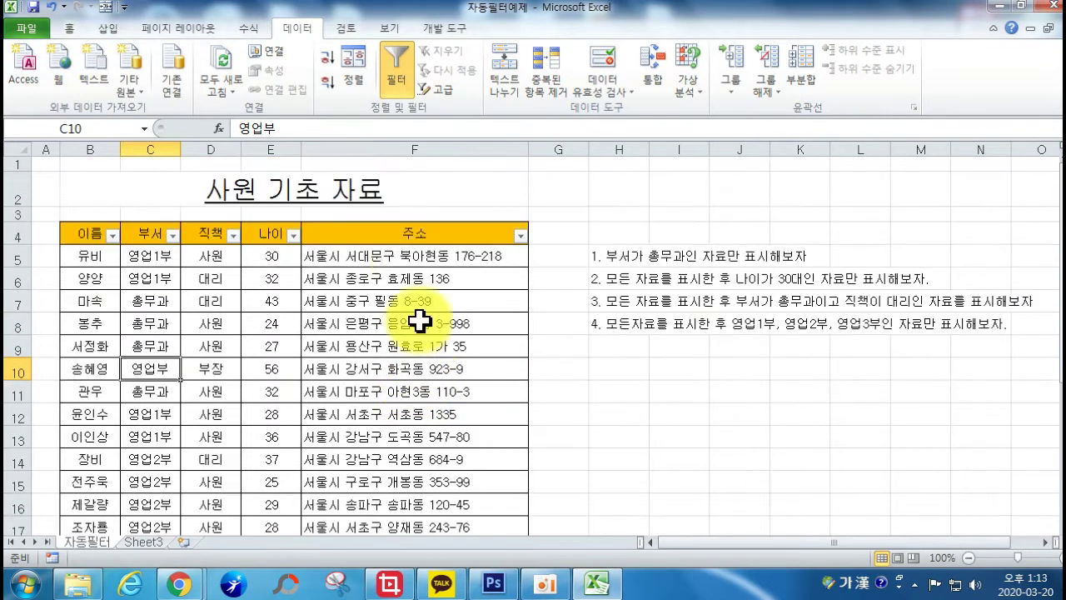
pyautogui.click(233, 236)
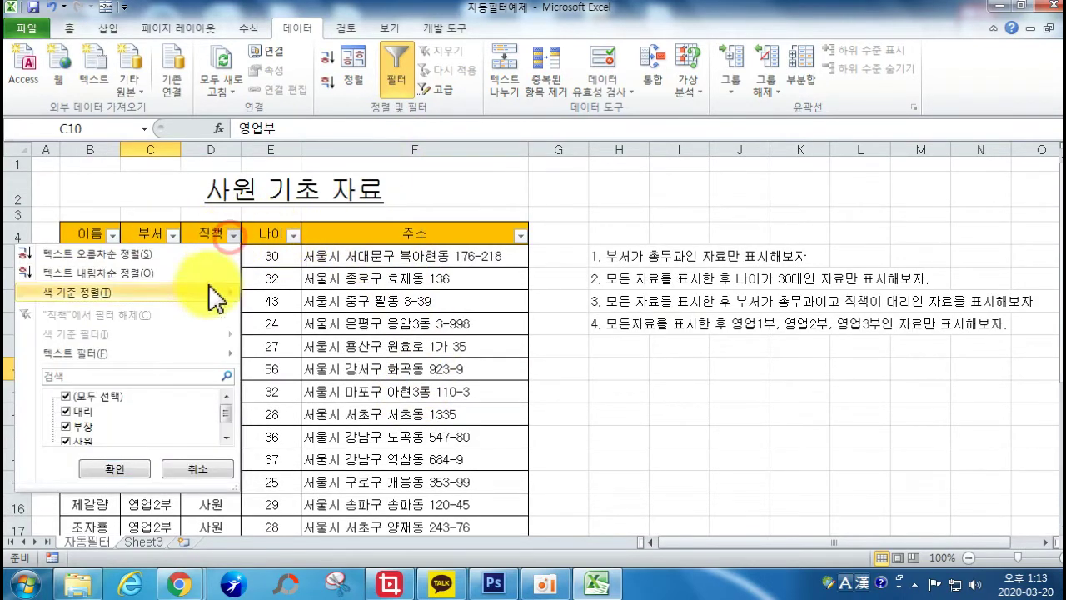
pyautogui.click(67, 398)
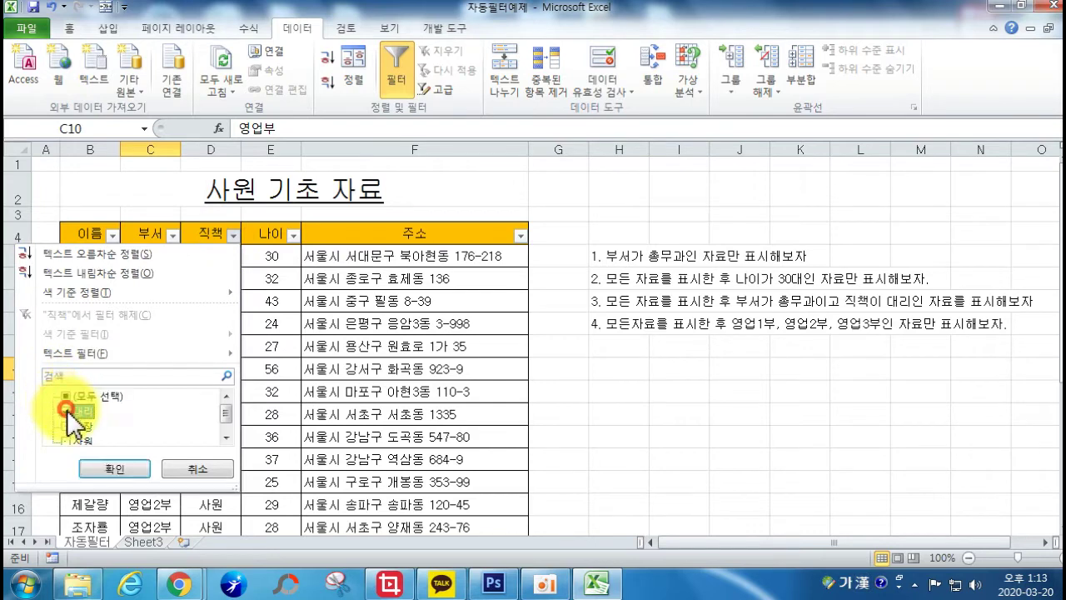
pyautogui.click(67, 409)
pyautogui.click(112, 468)
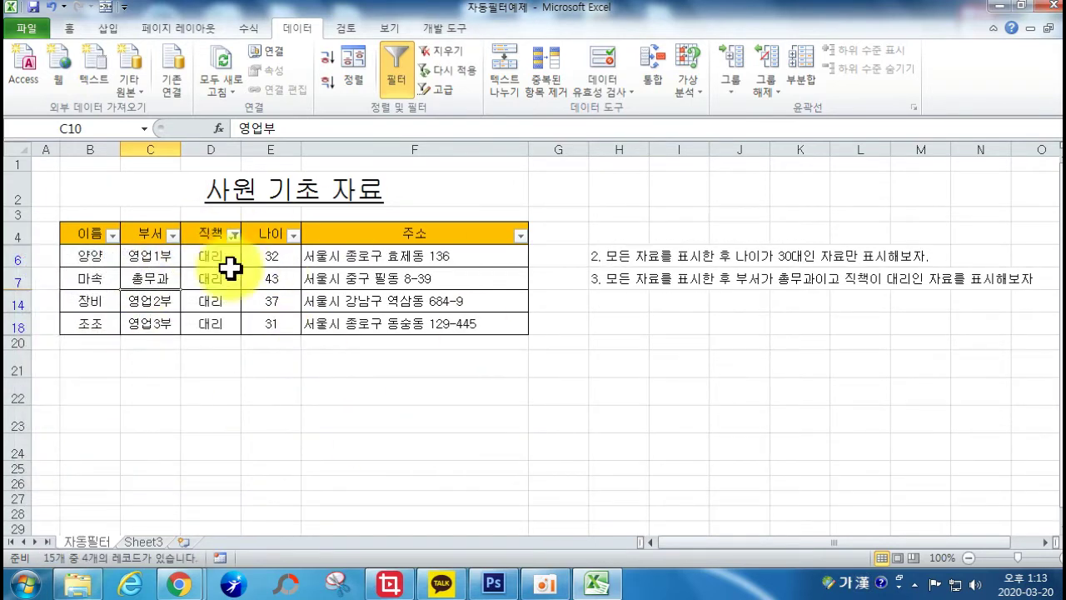
# Check how the filtered 대리 records appear in the print preview and return to the worksheet.
pyautogui.click(25, 31)
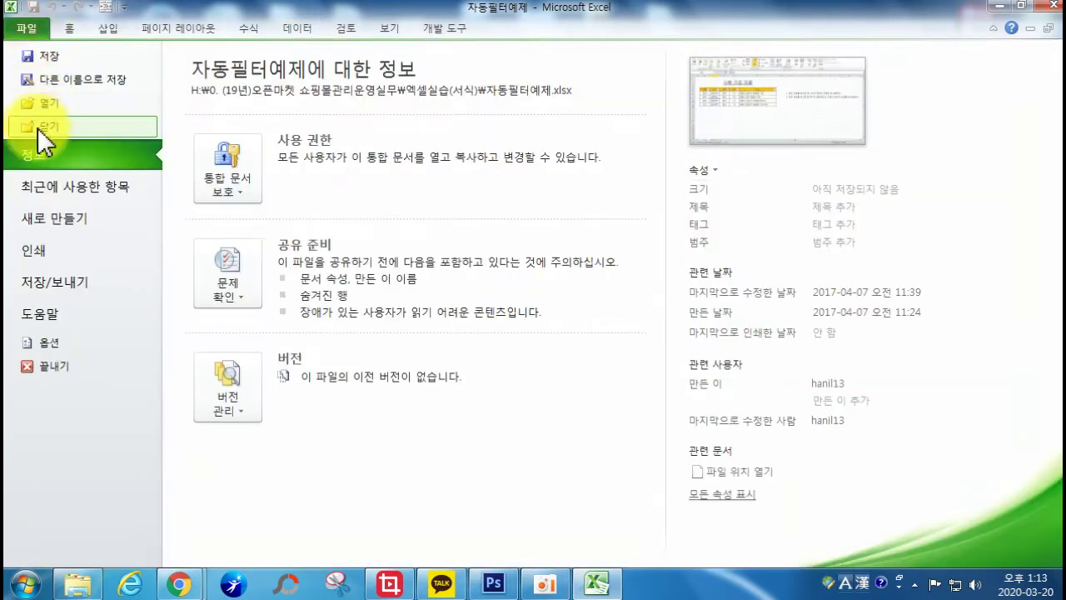
pyautogui.click(38, 243)
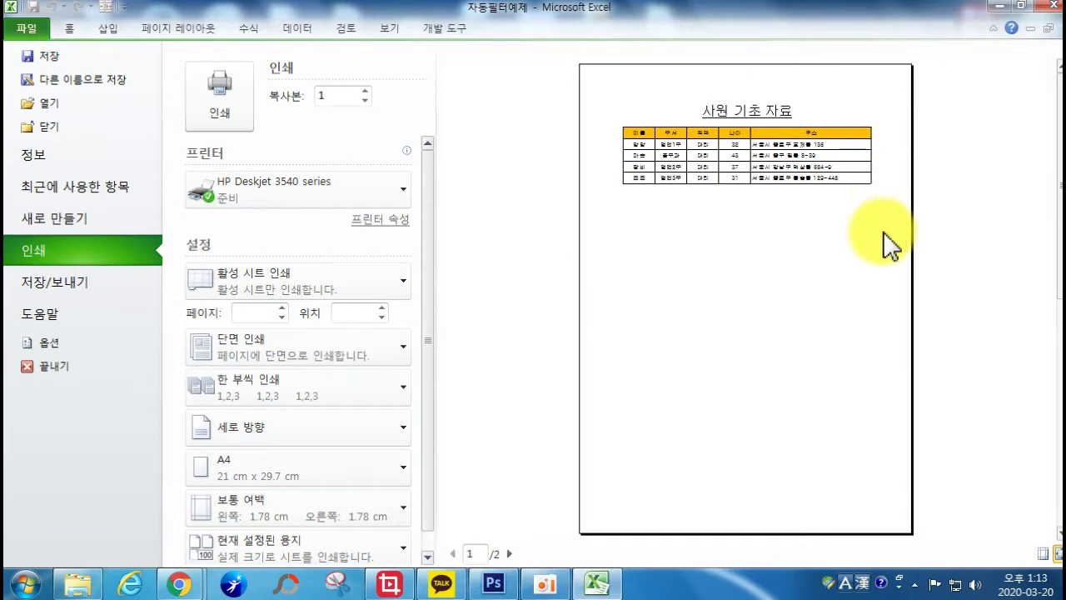
pyautogui.click(17, 34)
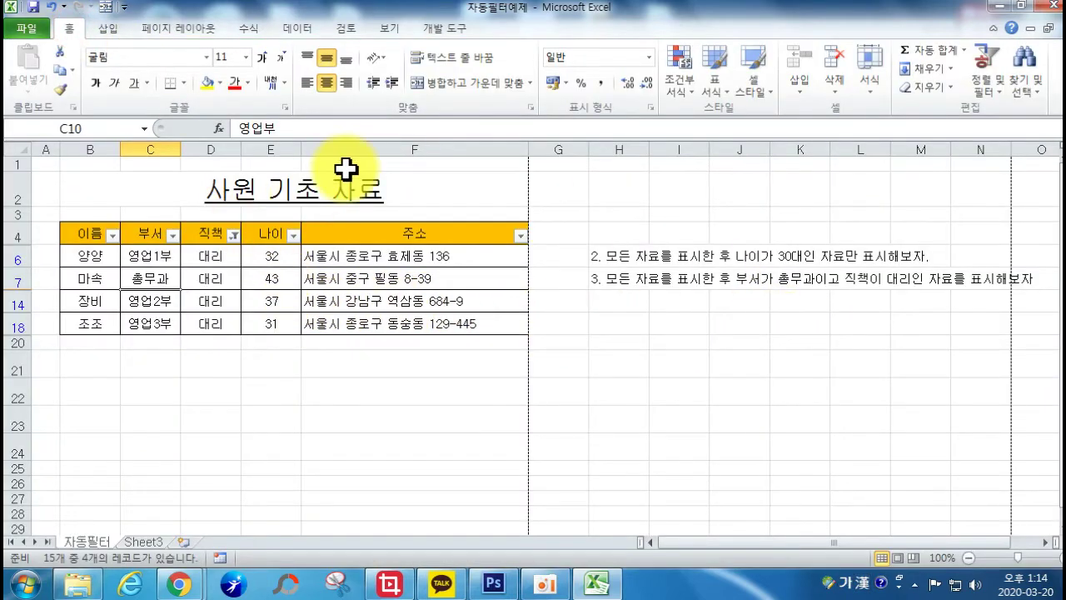
# Clear the 직책 filter to display all employee records again.
pyautogui.click(285, 29)
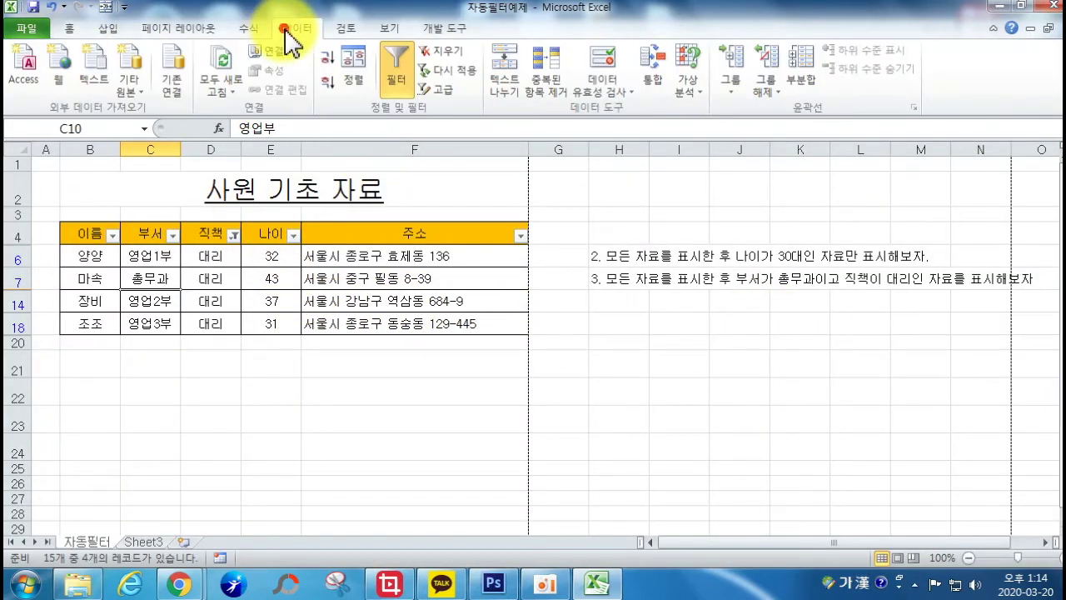
pyautogui.click(435, 52)
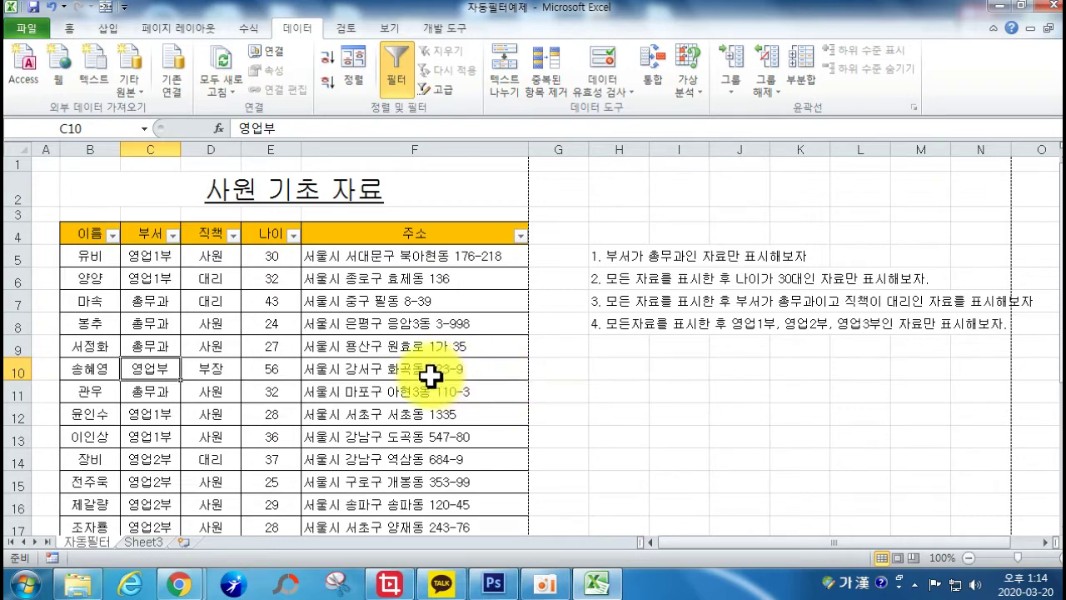
pyautogui.scroll(-1, 430, 376)
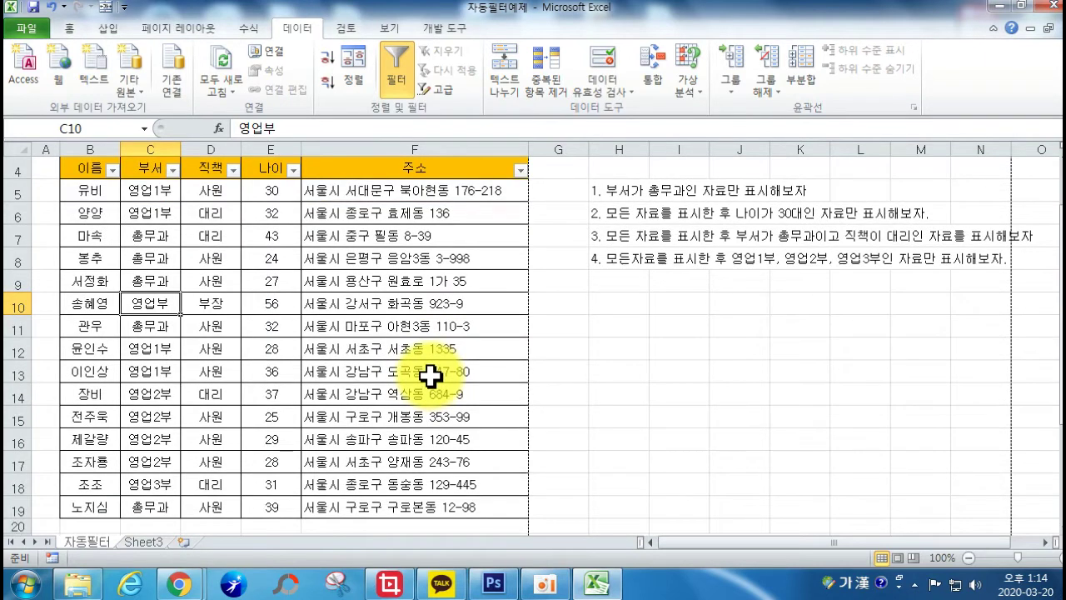
pyautogui.scroll(1, 430, 376)
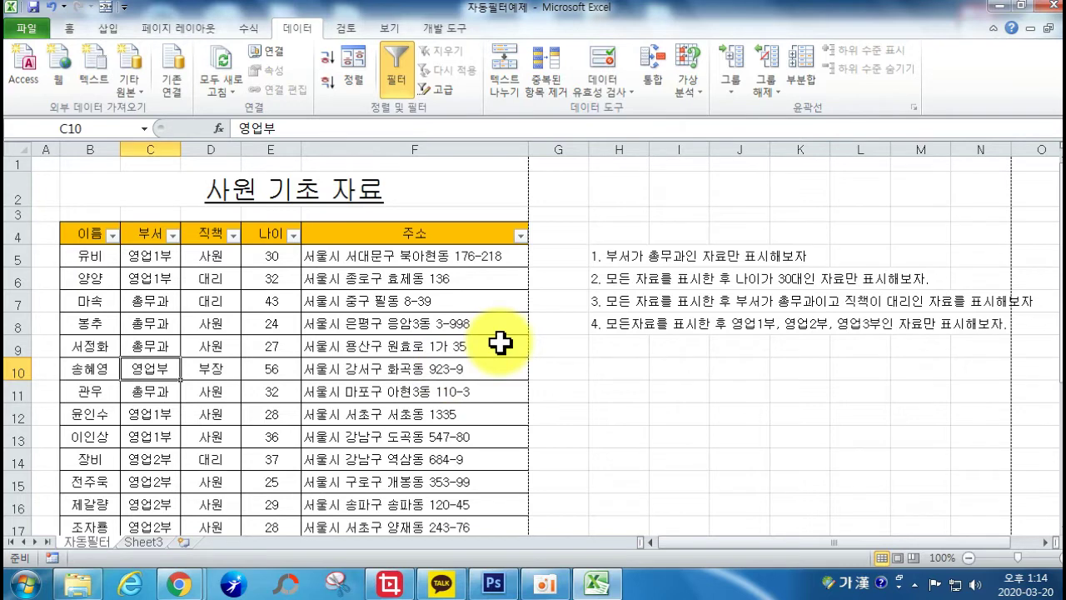
# Fill the name cells B5, B9, B12:B13 and B17 with the same light blue colour.
pyautogui.click(77, 256)
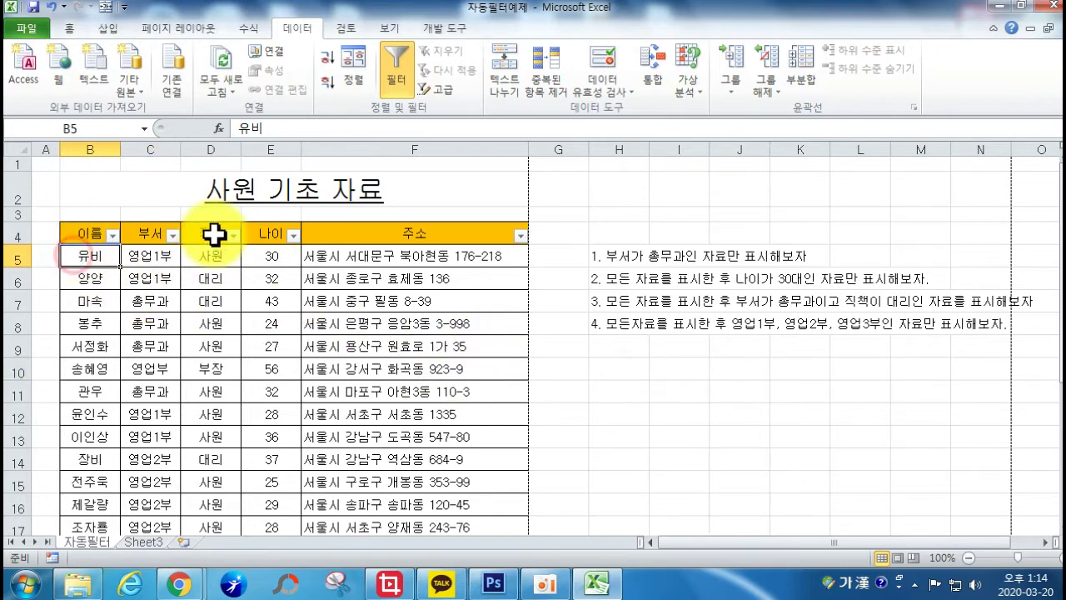
pyautogui.click(70, 28)
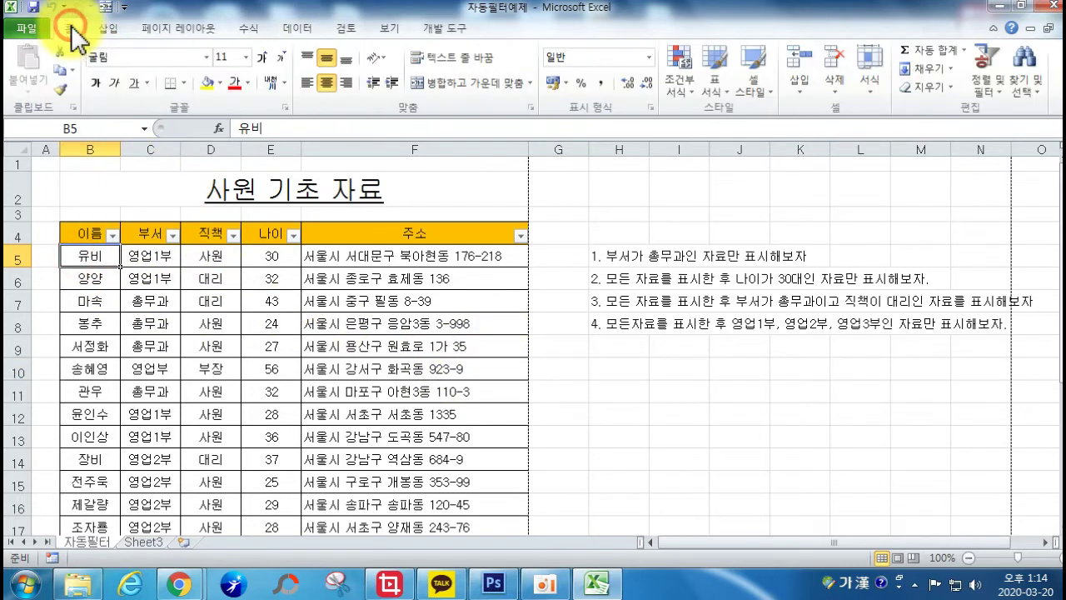
pyautogui.click(219, 82)
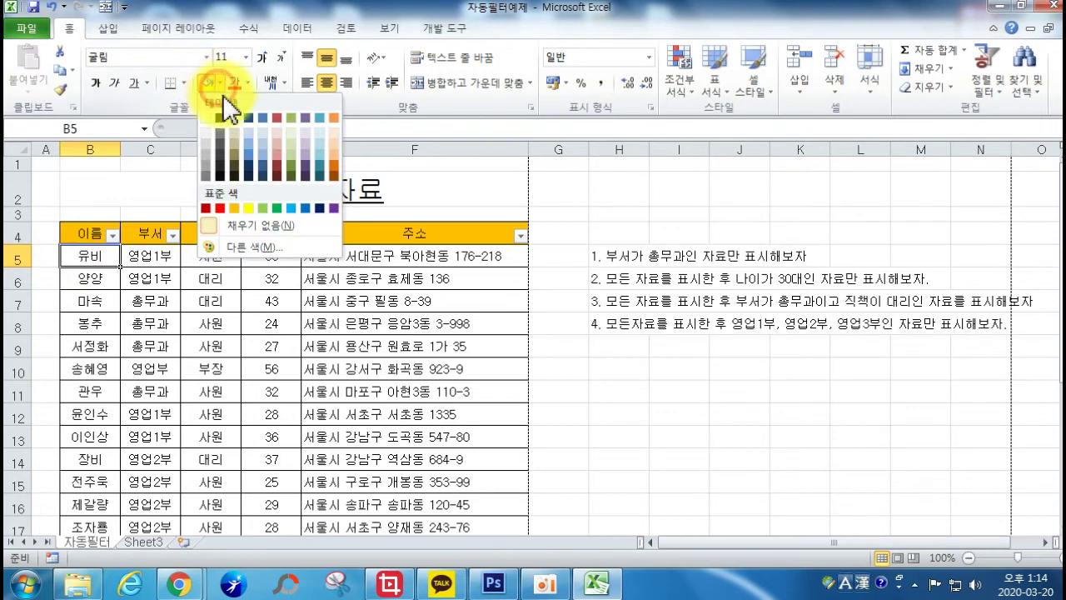
pyautogui.click(265, 146)
pyautogui.click(100, 344)
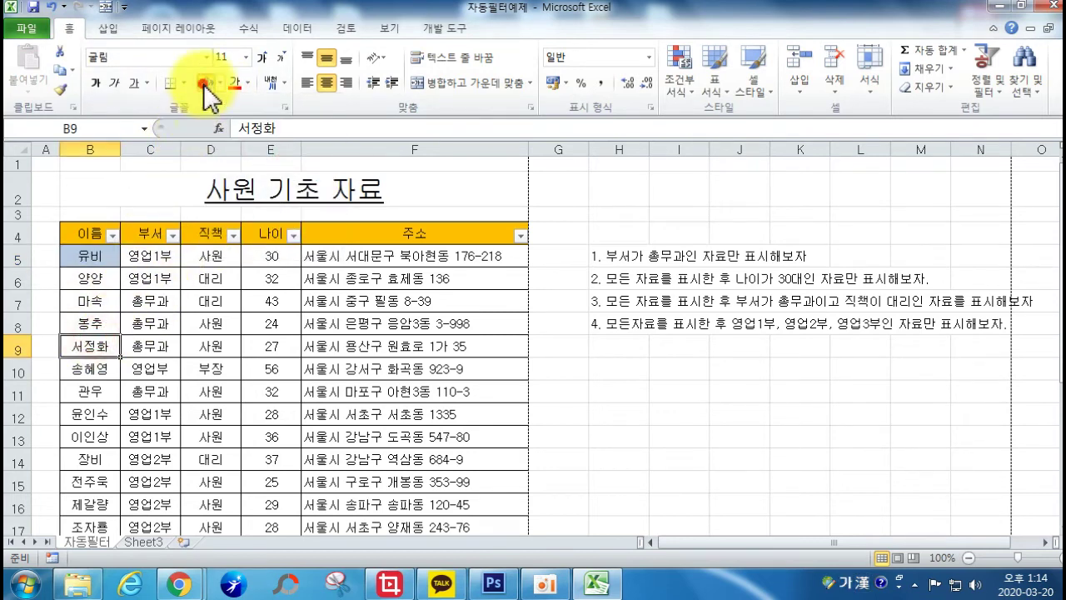
pyautogui.moveTo(79, 423); pyautogui.dragTo(83, 436)
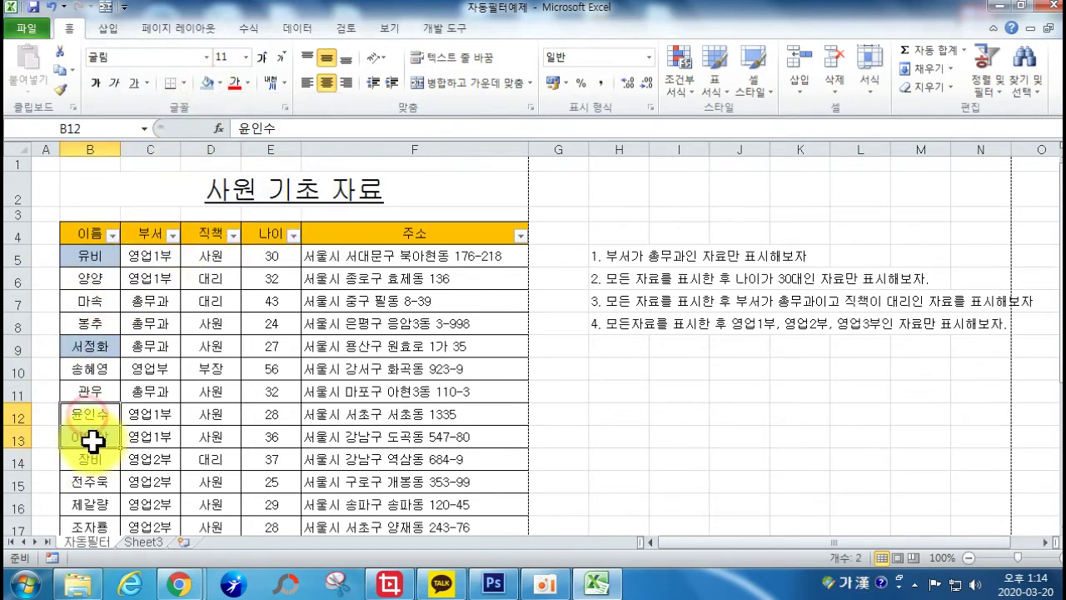
pyautogui.click(209, 83)
pyautogui.scroll(-2, 117, 402)
pyautogui.click(112, 396)
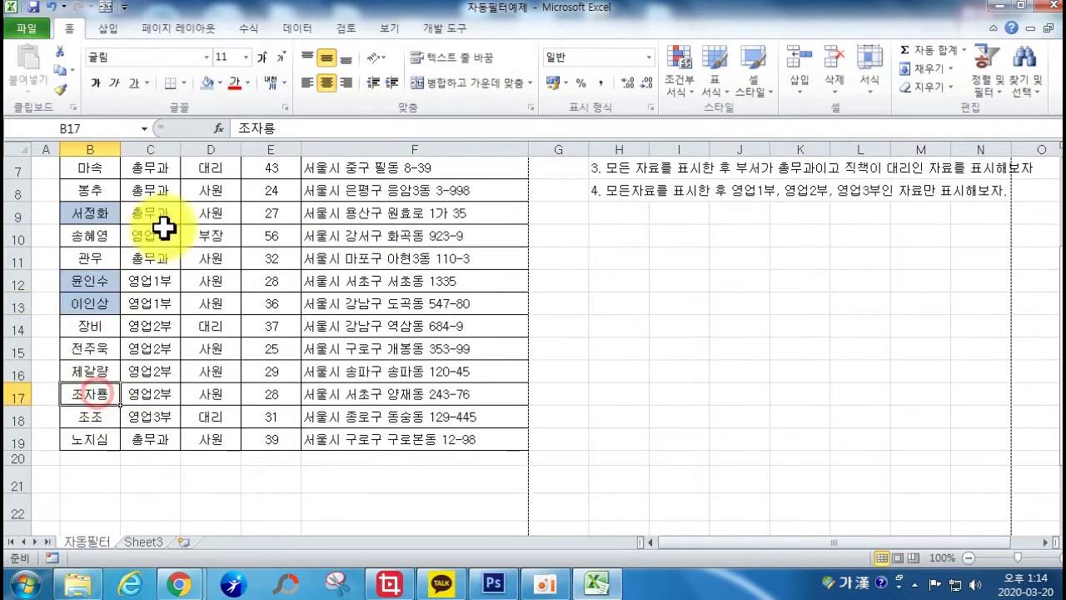
pyautogui.click(209, 84)
# Filter the 이름 column by the light blue cell colour.
pyautogui.scroll(2, 345, 358)
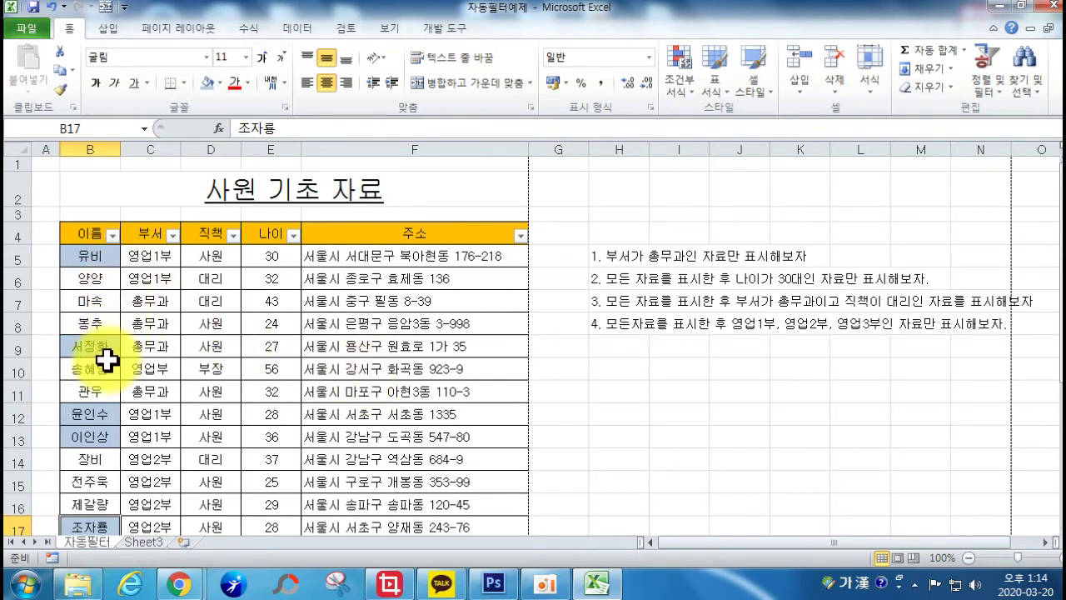
pyautogui.click(113, 235)
pyautogui.moveTo(133, 335)
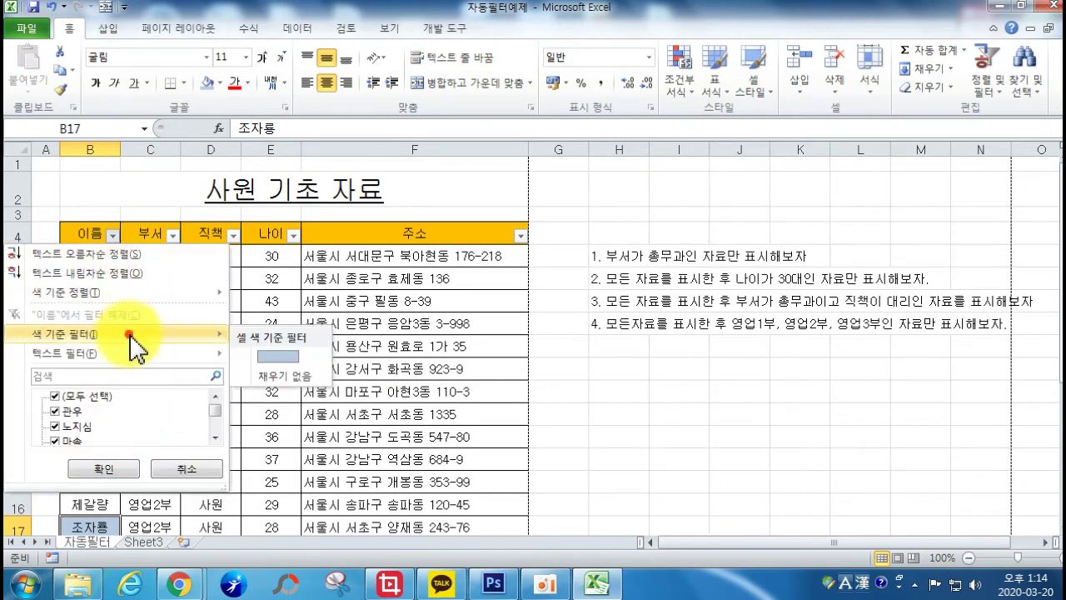
pyautogui.click(259, 355)
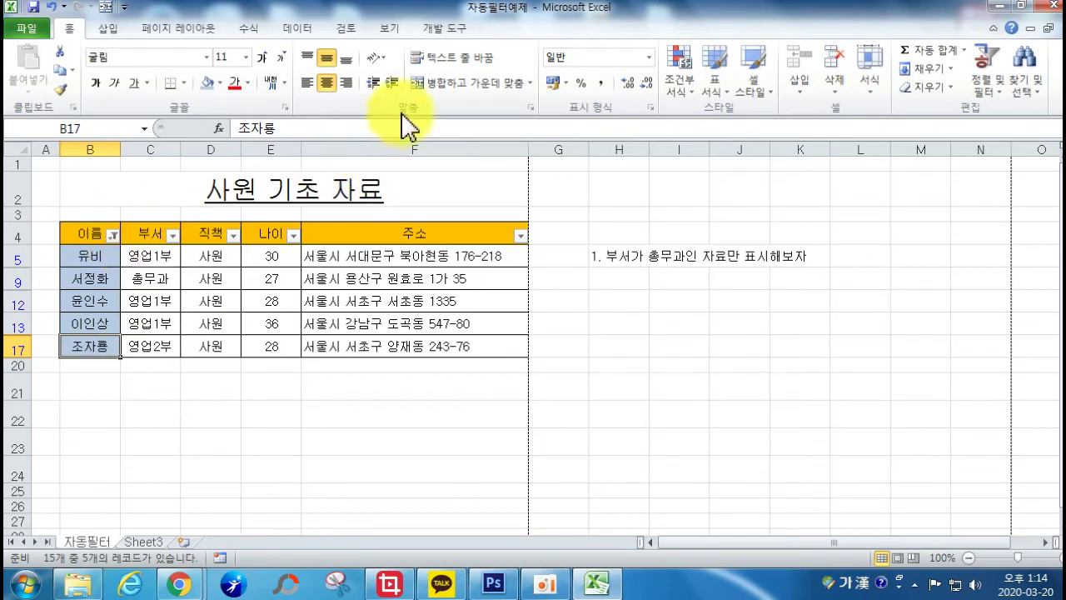
# Clear the 이름 filter and sort the table by cell colour with the light blue name cells on top.
pyautogui.click(113, 234)
pyautogui.moveTo(83, 333)
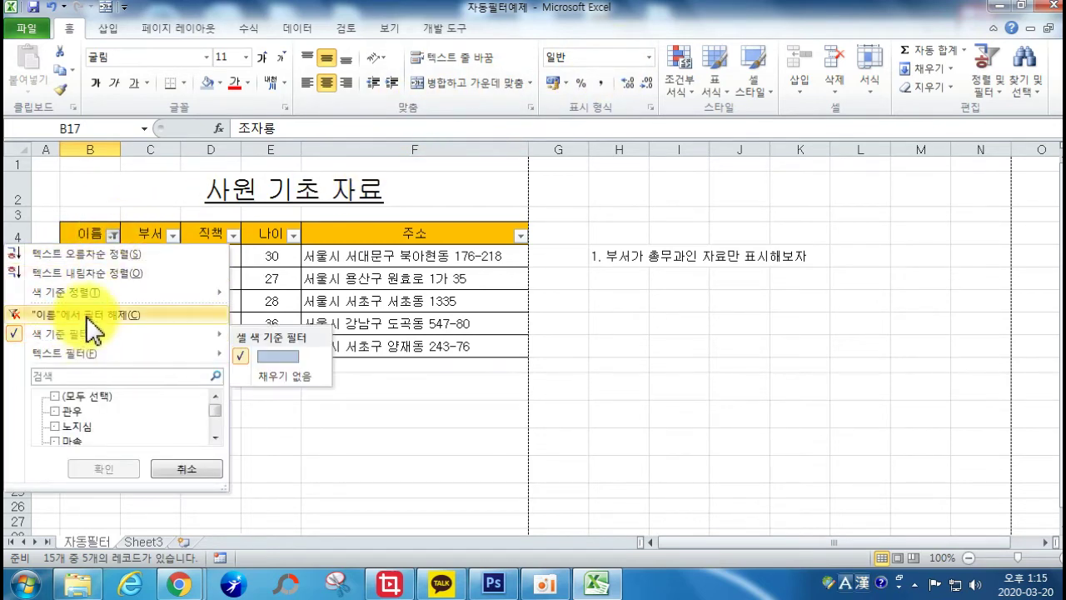
pyautogui.click(83, 315)
pyautogui.click(111, 236)
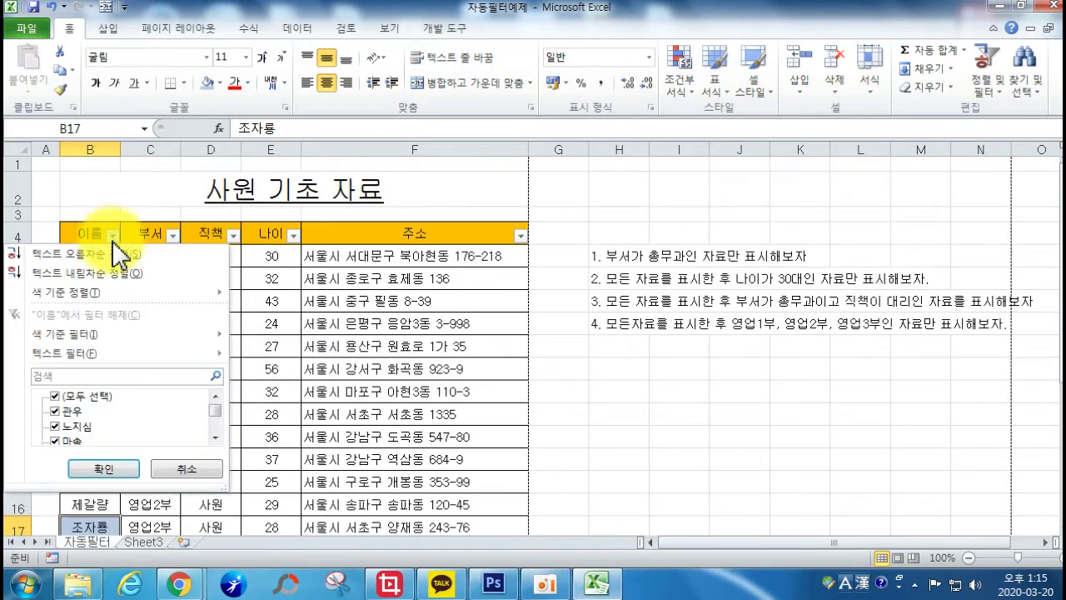
pyautogui.moveTo(129, 291)
pyautogui.click(275, 321)
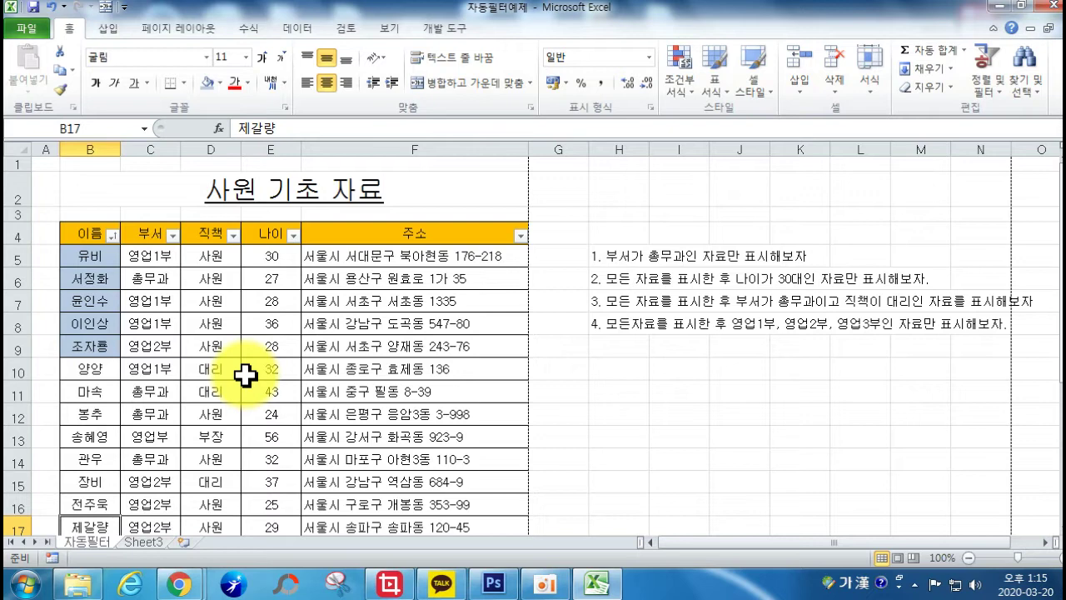
# Remove the fill colour from the name cells B5:B10.
pyautogui.click(300, 30)
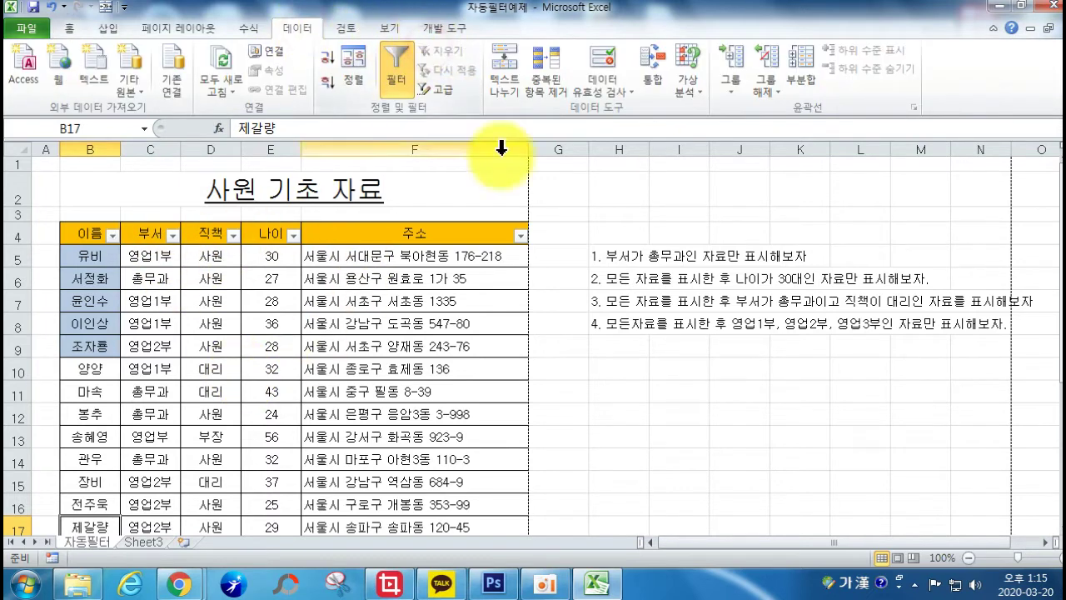
pyautogui.moveTo(90, 256); pyautogui.dragTo(92, 368)
pyautogui.click(69, 28)
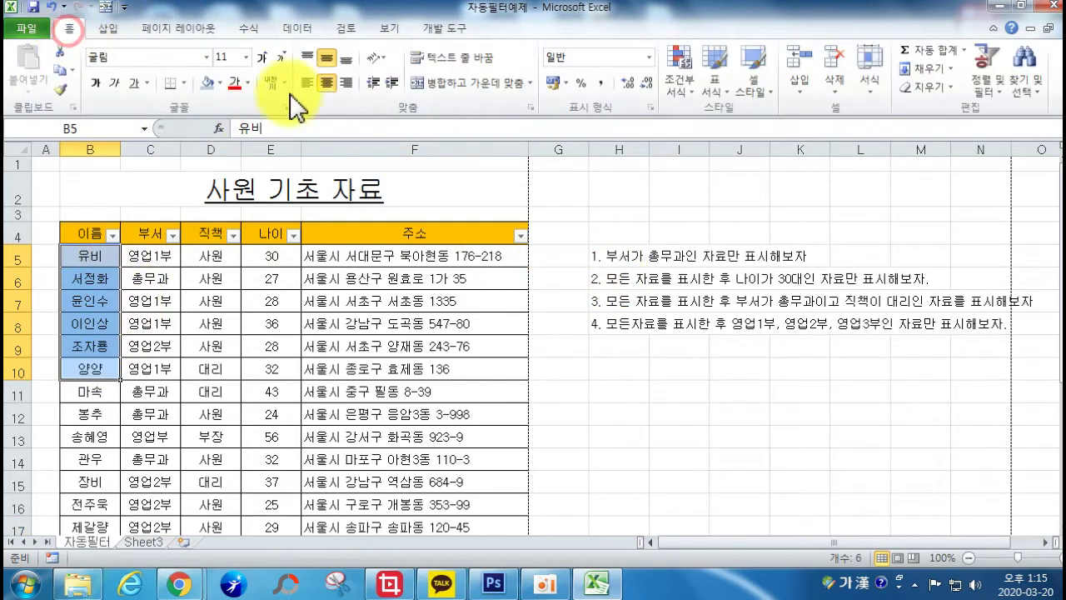
pyautogui.click(220, 83)
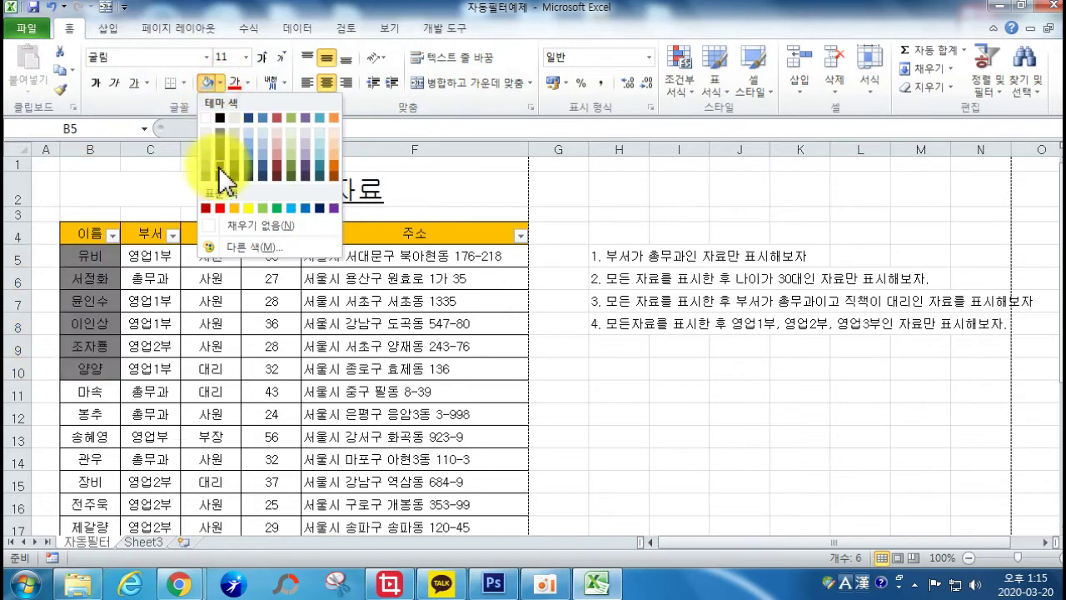
pyautogui.click(209, 227)
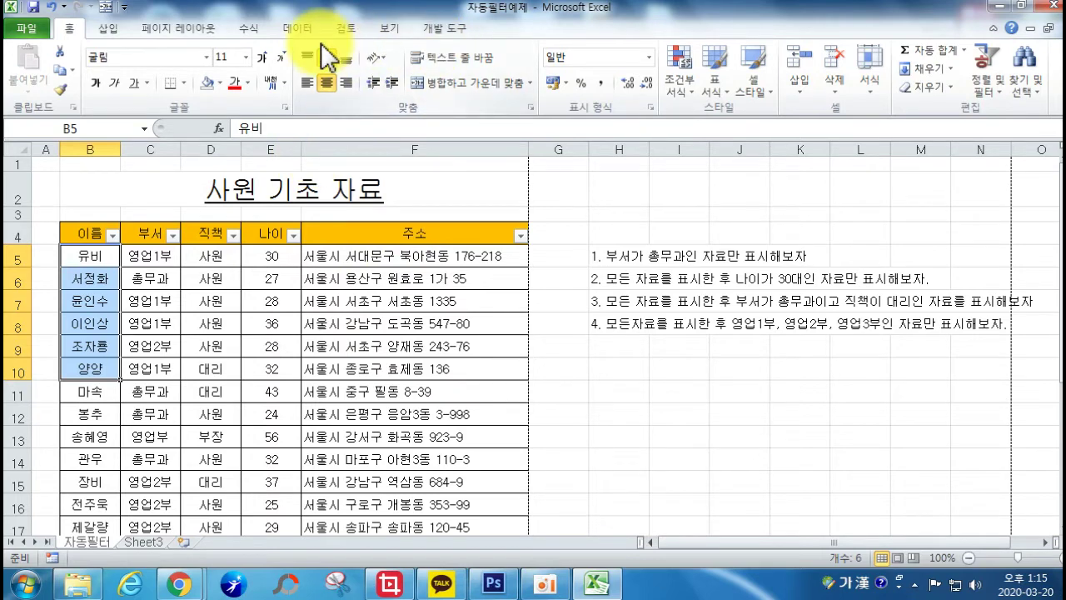
pyautogui.click(292, 325)
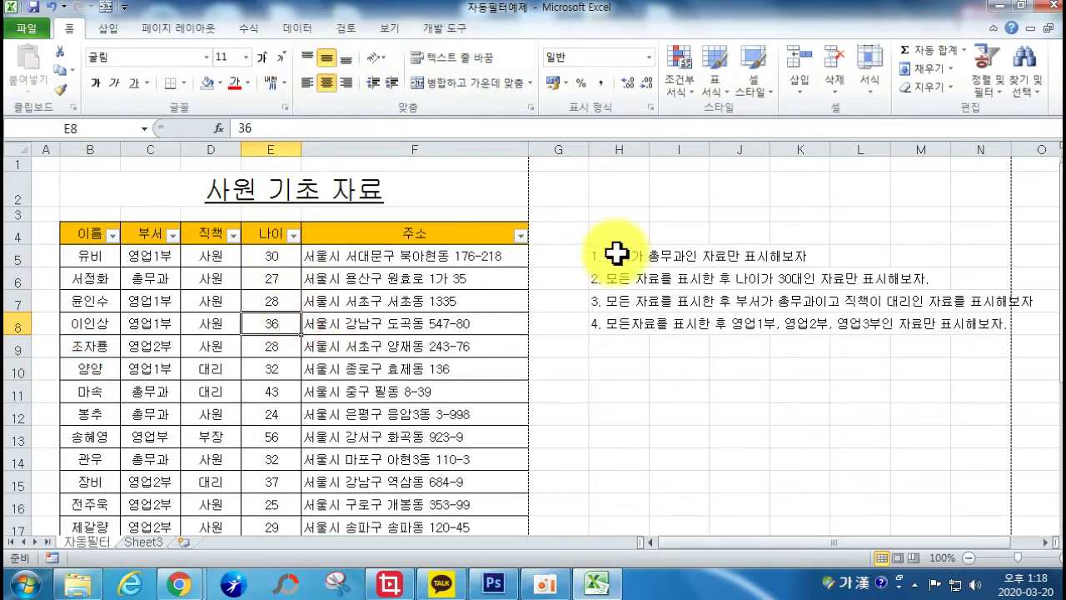
# Delete the four exercise instructions beside the employee table, starting in cell H5.
pyautogui.moveTo(613, 252); pyautogui.dragTo(725, 344)
pyautogui.press('Delete')
pyautogui.click(439, 345)
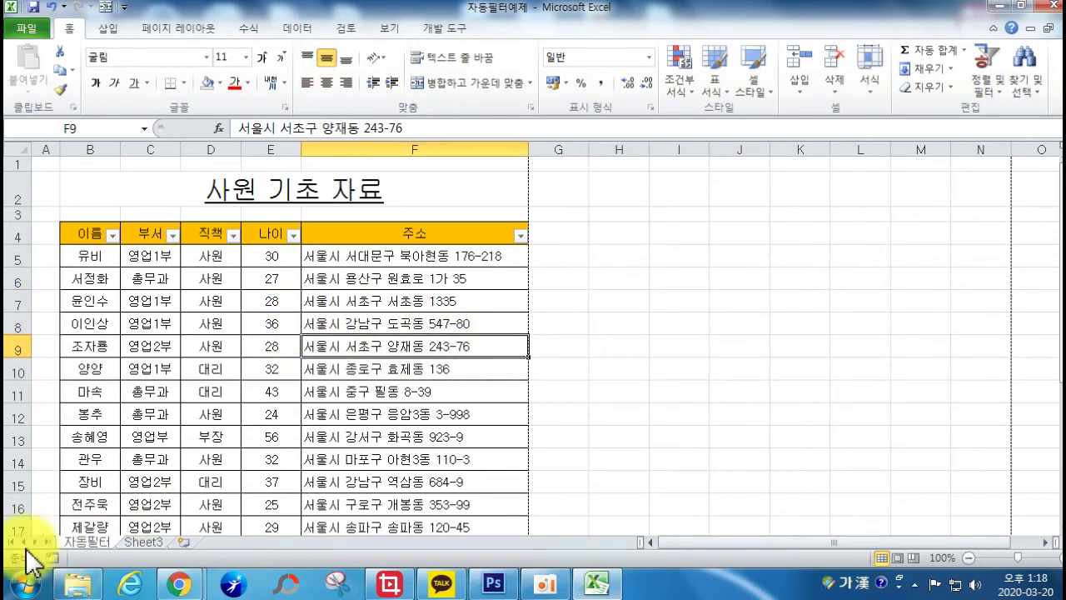
# Open 0.스마트스토어 상품등록엑셀파일 from the 엑셀서식 folder inside 0. (19년)오픈마켓 쇼핑몰관리운영실무 on drive 평가자료 (H:).
pyautogui.click(26, 581)
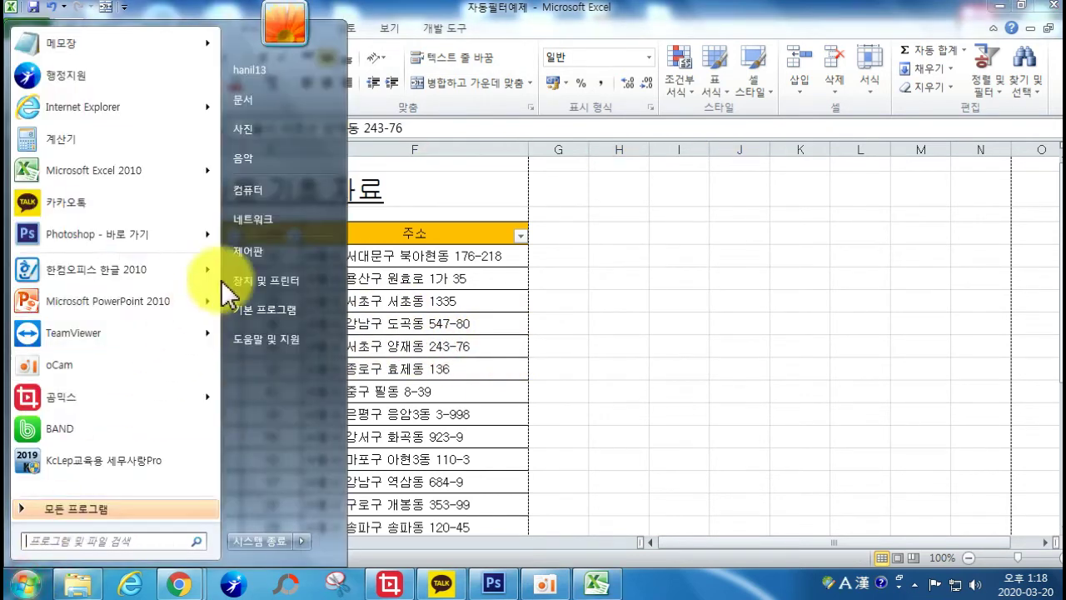
pyautogui.click(290, 188)
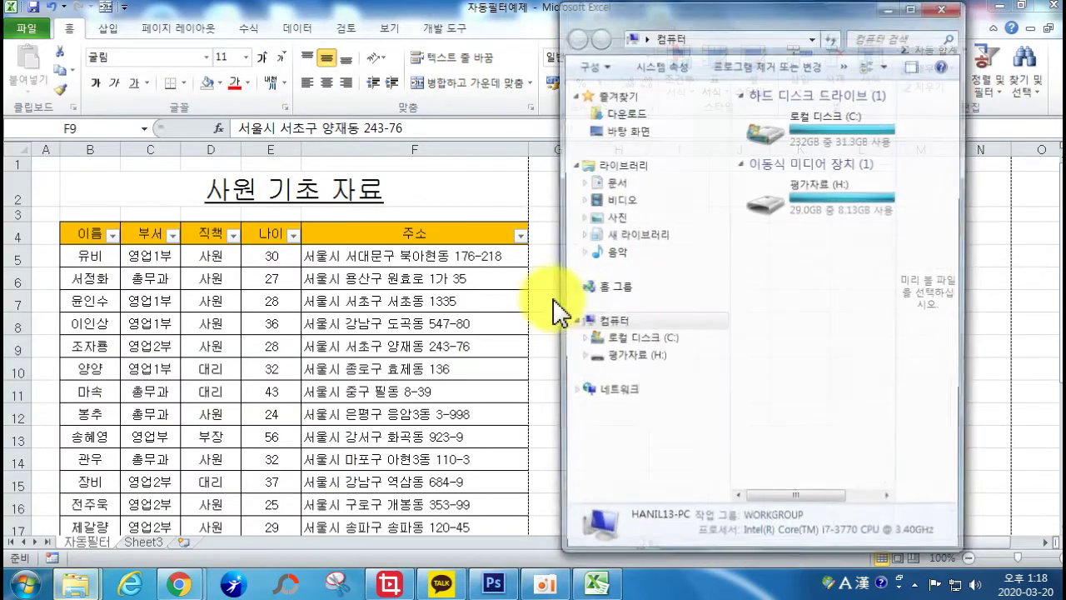
pyautogui.doubleClick(814, 215)
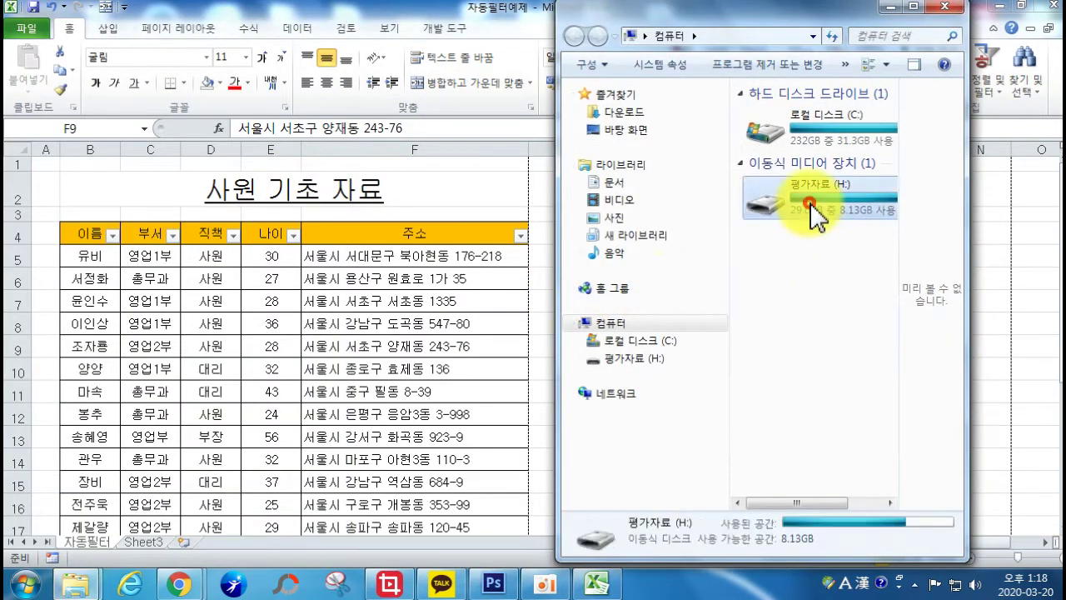
pyautogui.doubleClick(793, 123)
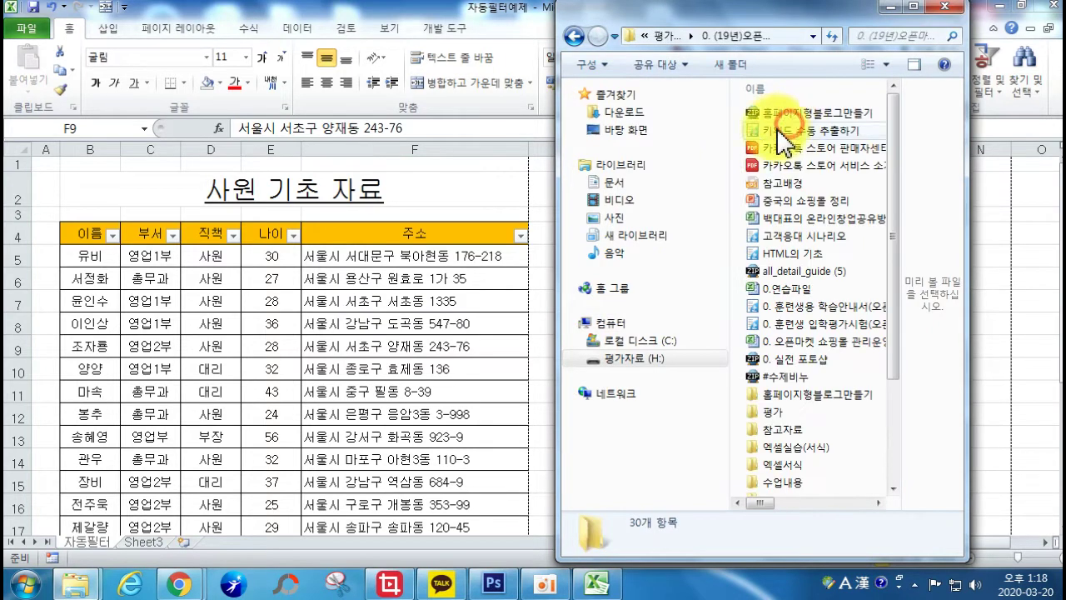
pyautogui.doubleClick(693, 10)
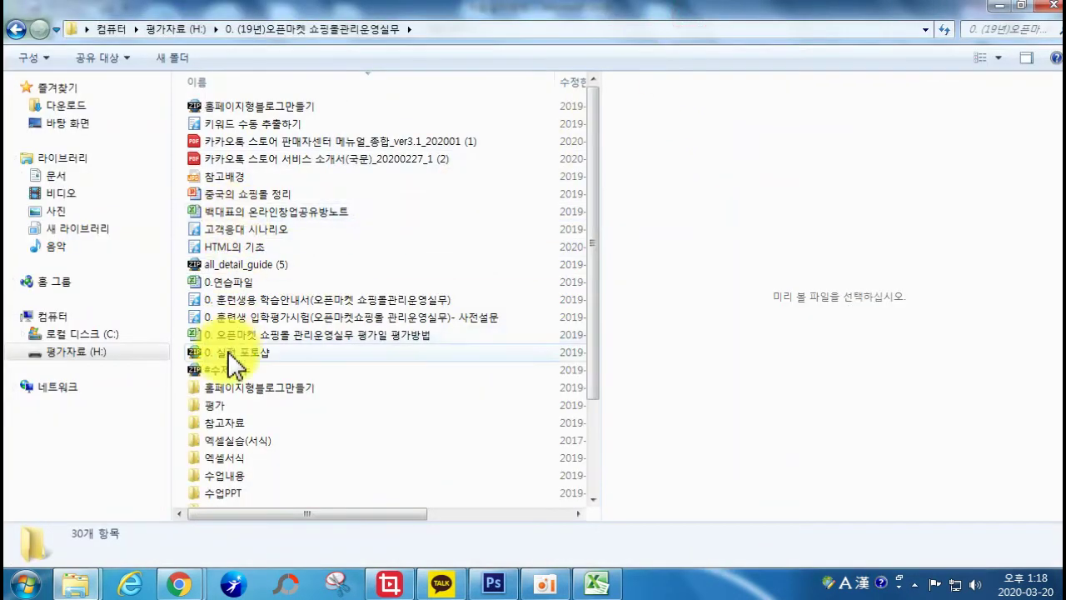
pyautogui.doubleClick(226, 457)
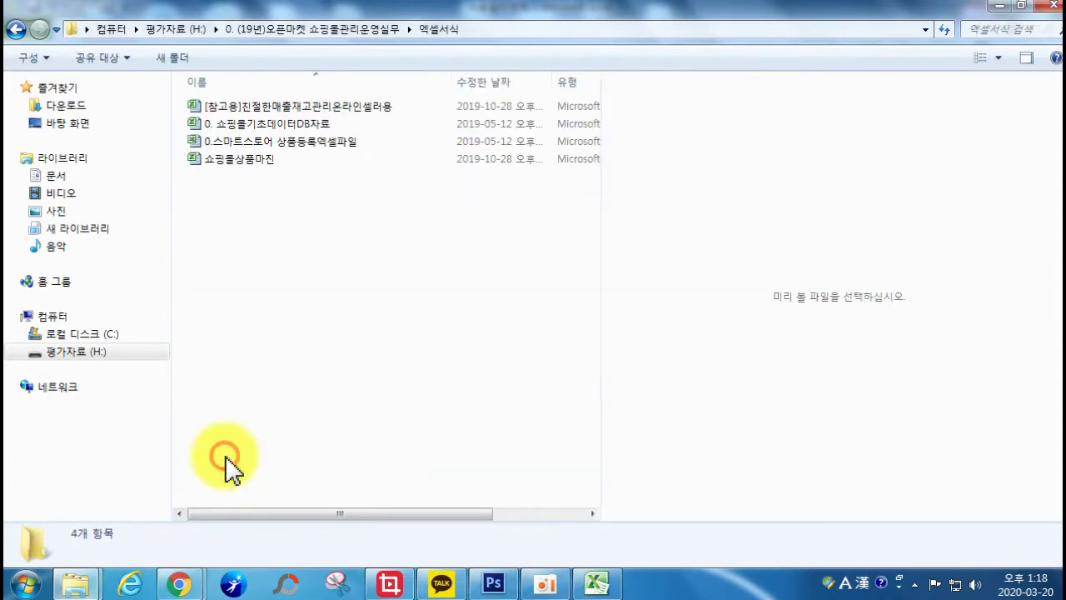
pyautogui.doubleClick(272, 143)
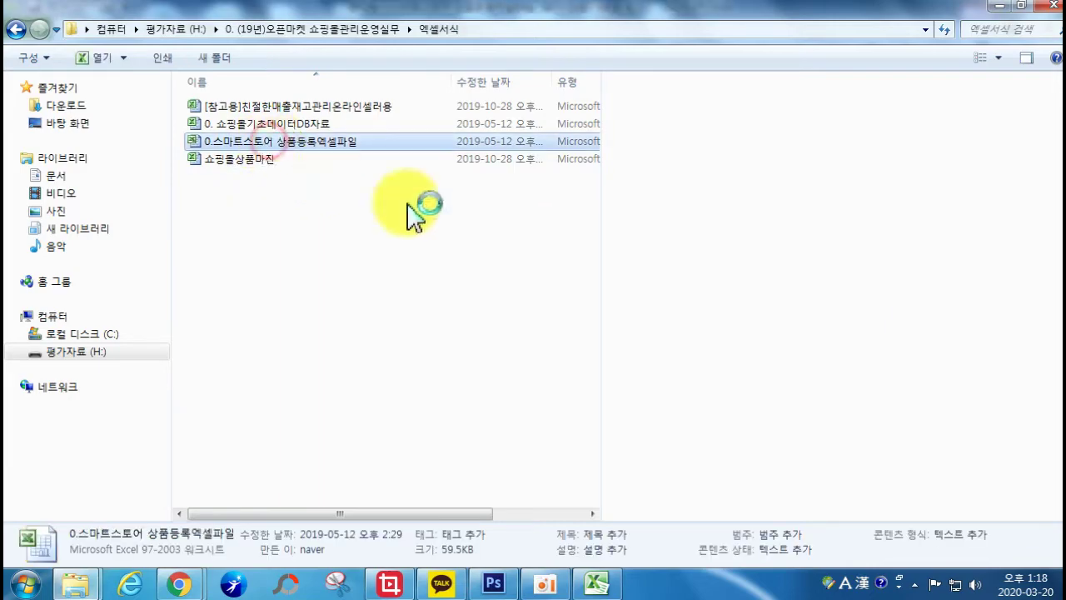
# Look over the product registration template's columns and entry instructions, and close the workbook.
pyautogui.scroll(-6, 292, 388)
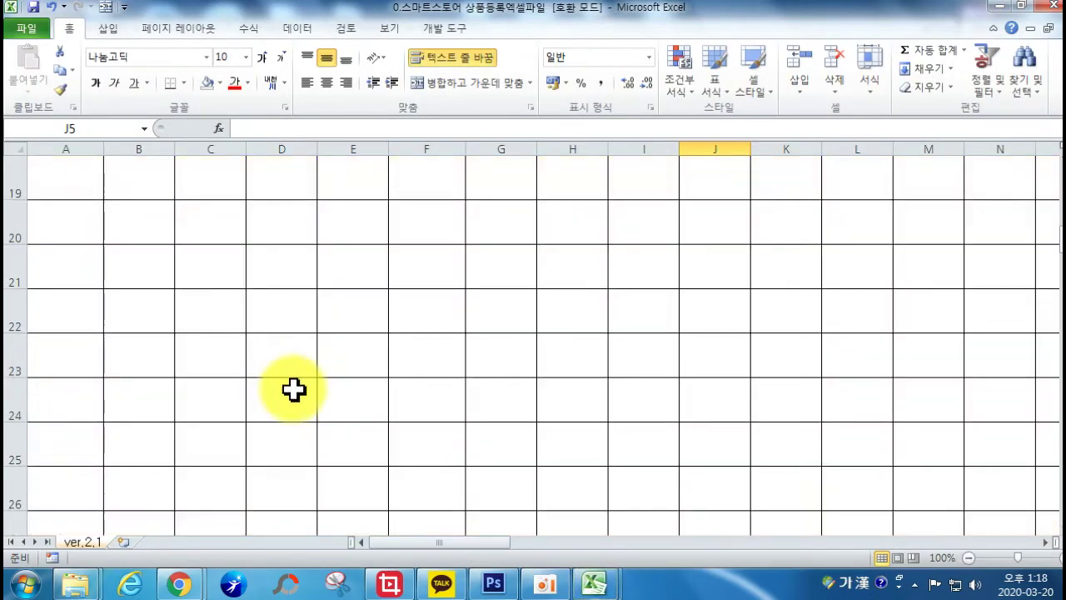
pyautogui.scroll(5, 844, 142)
pyautogui.scroll(1, 766, 241)
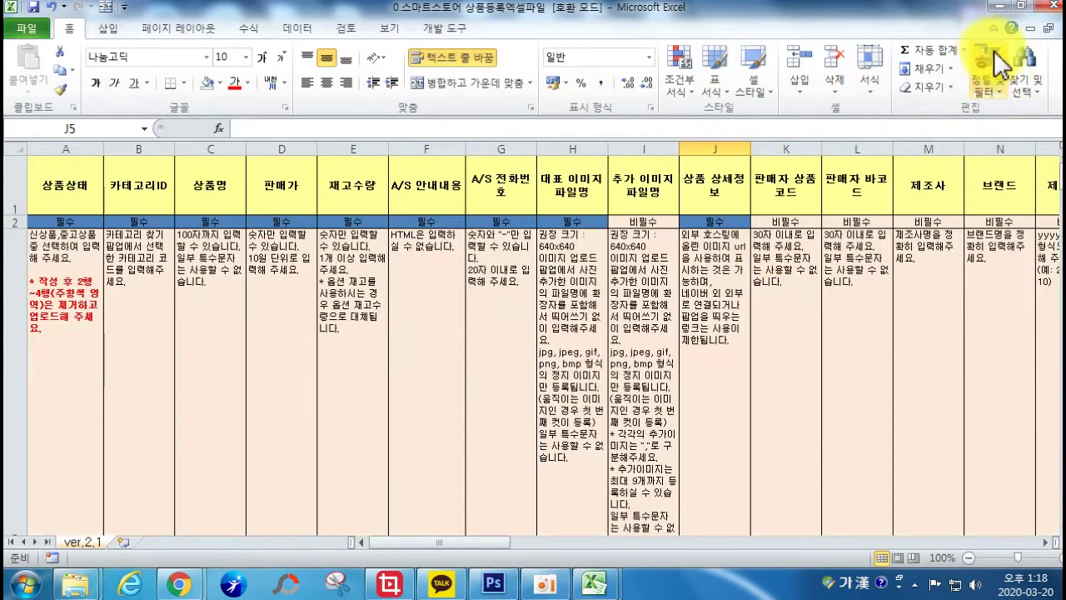
pyautogui.click(1051, 27)
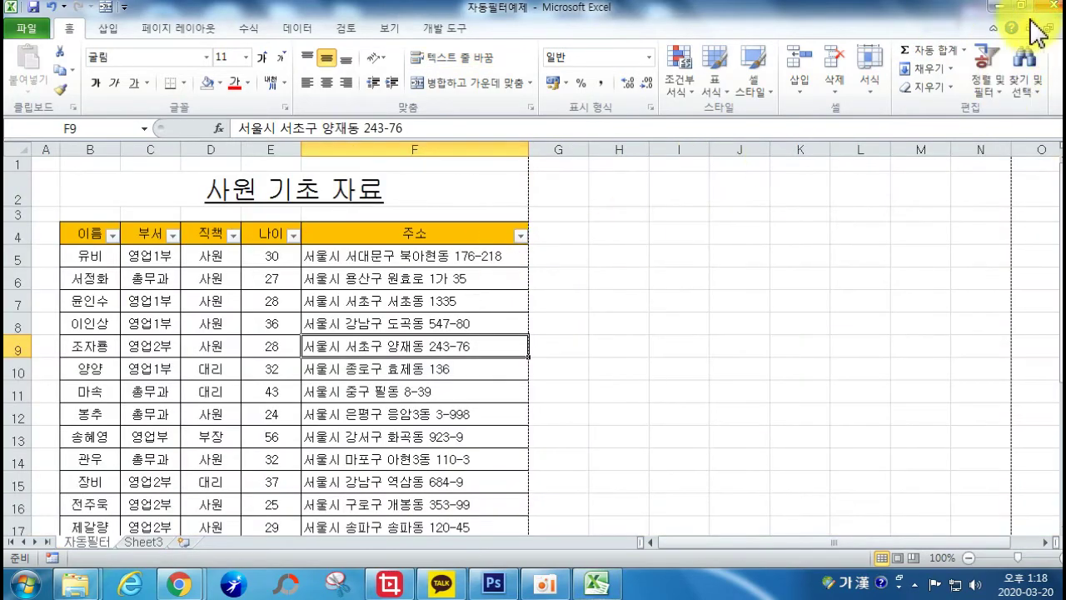
# Clear the open windows from the desktop and open the 스마트스토어_전체주문조회_20200224_1230 workbook from the 스토어주문 folder.
pyautogui.click(999, 7)
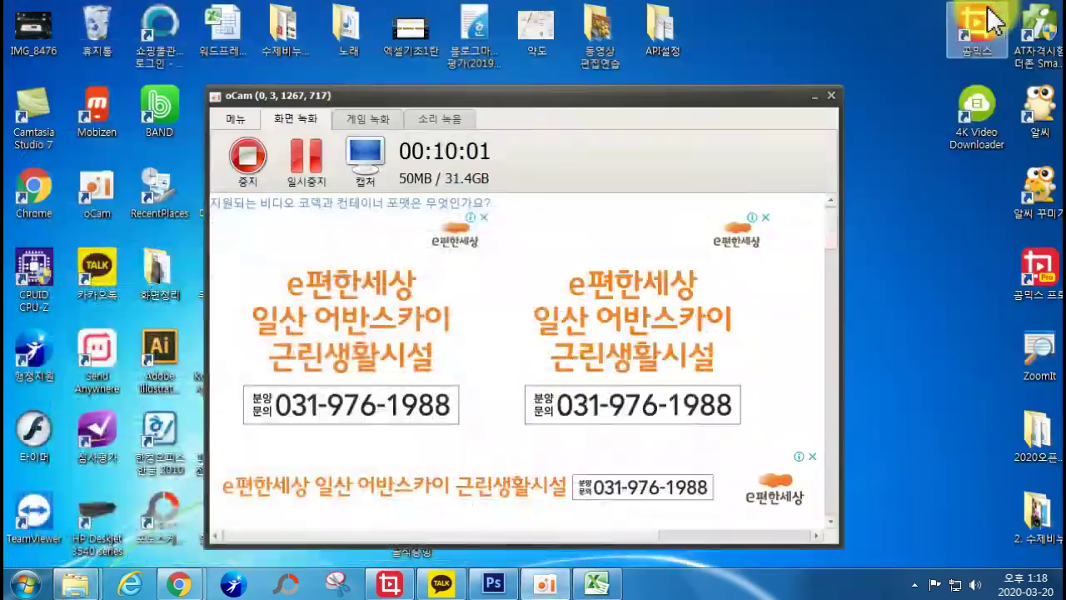
pyautogui.click(832, 87)
pyautogui.click(812, 96)
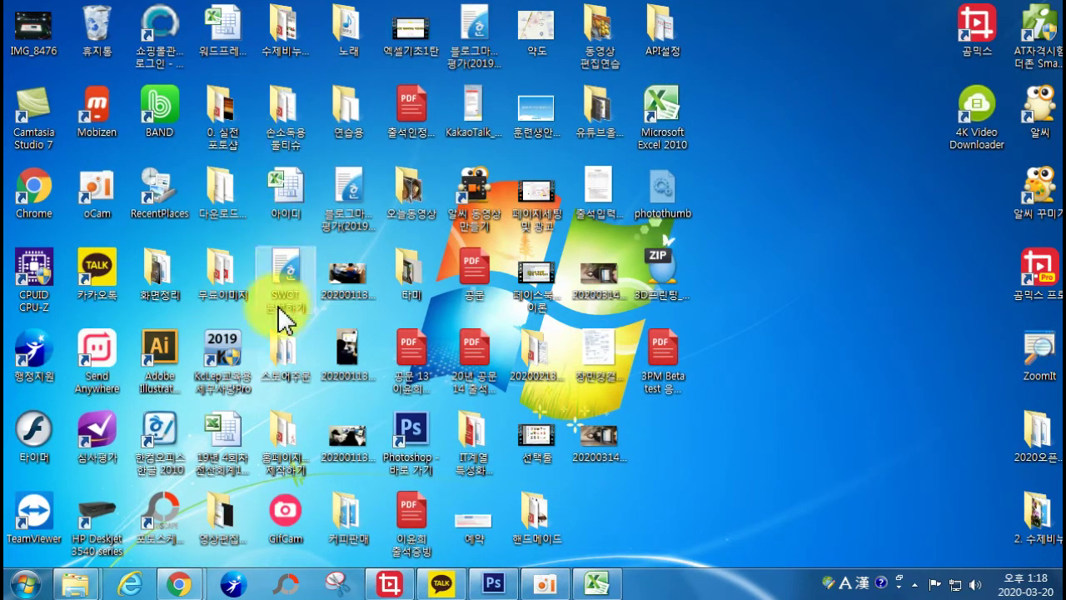
pyautogui.click(279, 361)
pyautogui.doubleClick(279, 366)
pyautogui.doubleClick(844, 137)
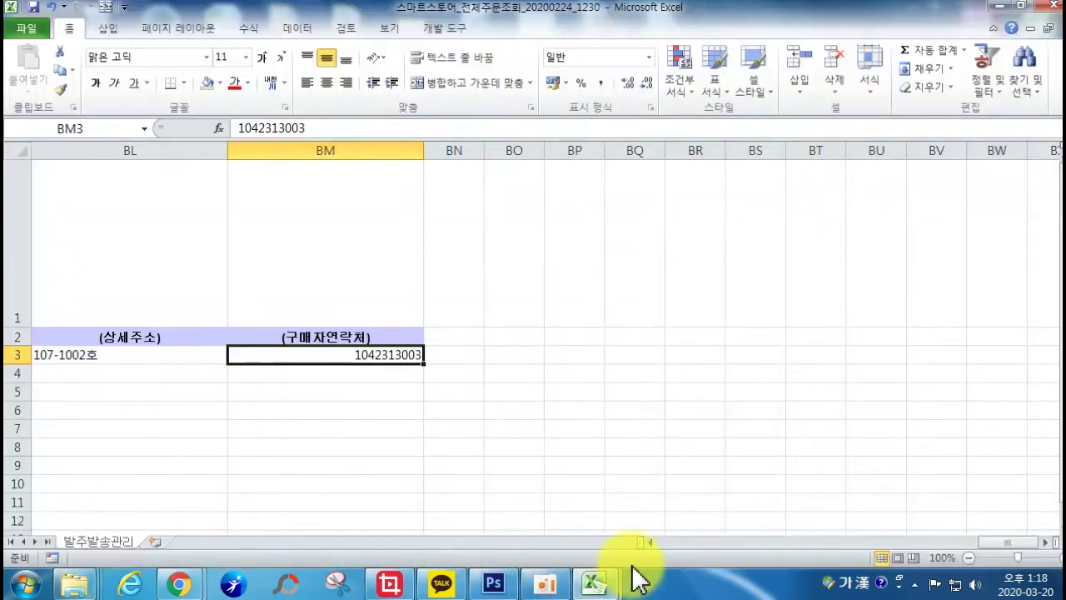
# Look across the order sheet's columns, from 상품주문번호 through the payment and product details.
pyautogui.click(739, 544)
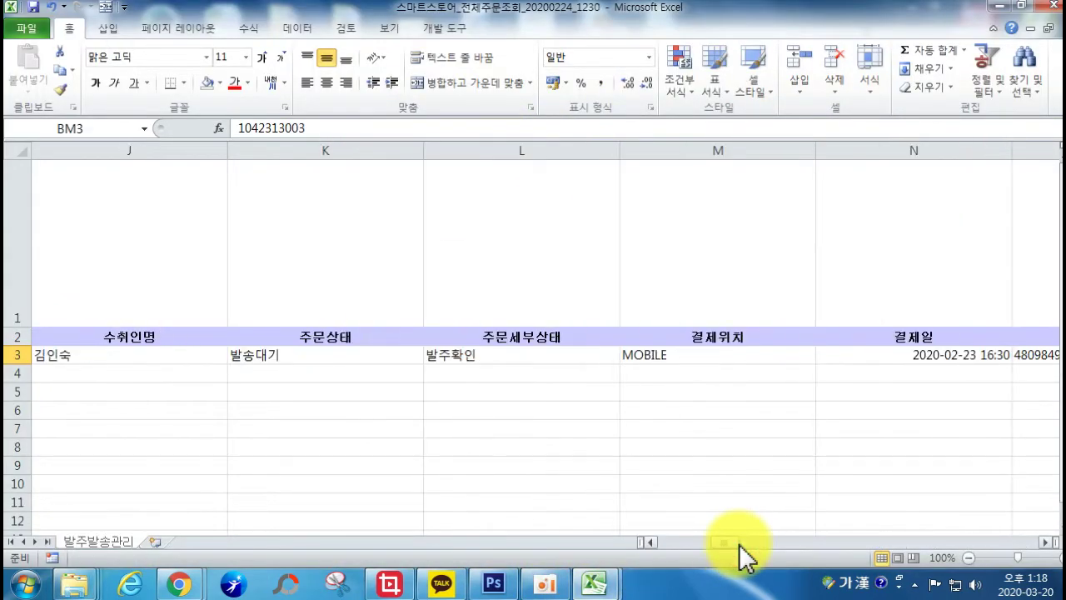
pyautogui.moveTo(730, 542); pyautogui.dragTo(650, 541)
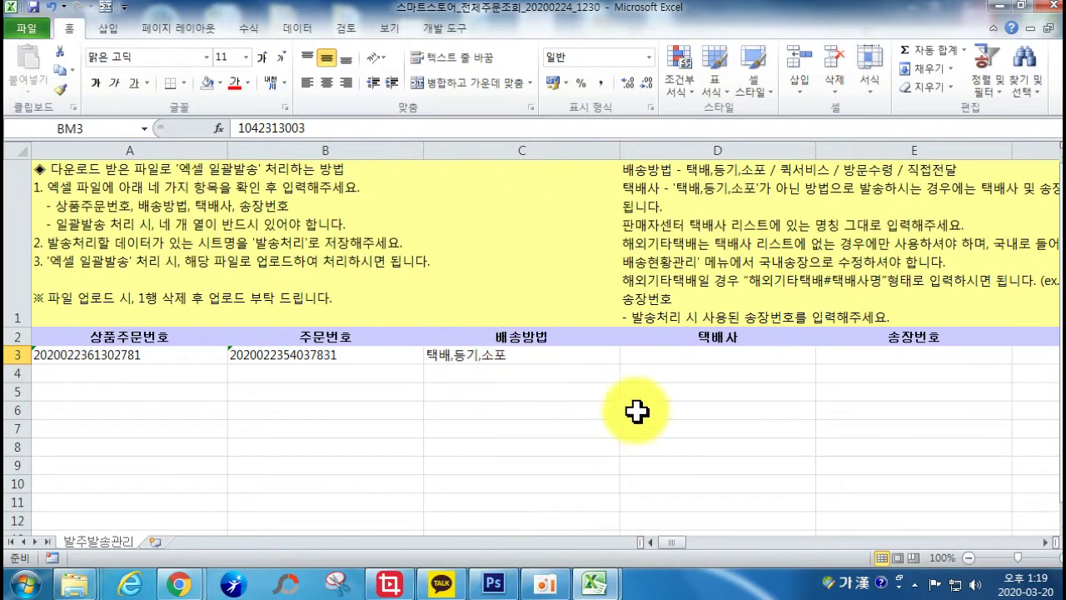
pyautogui.click(1051, 543)
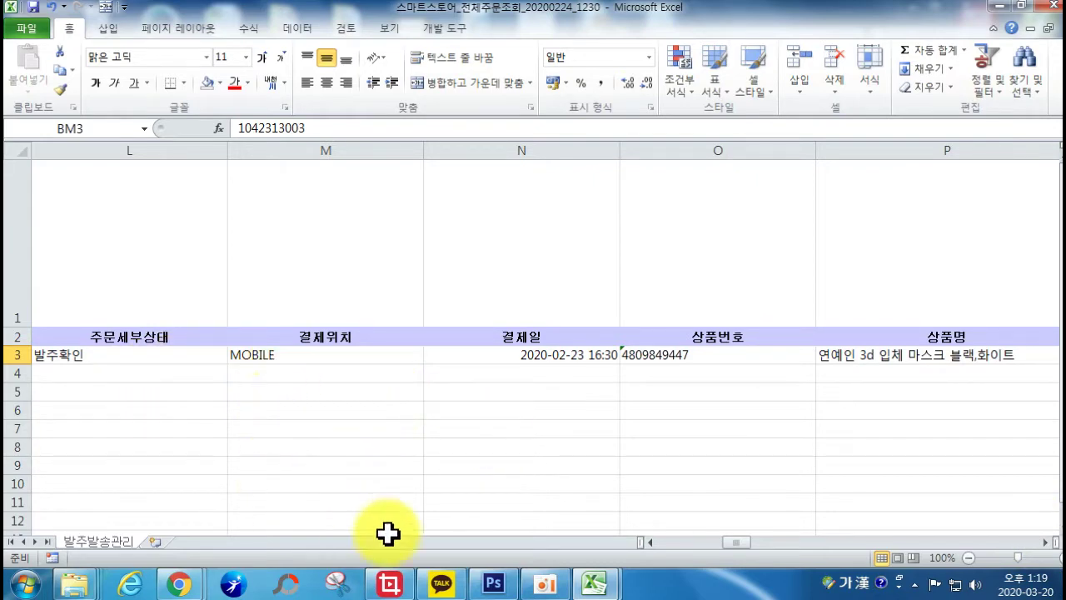
pyautogui.moveTo(731, 543); pyautogui.dragTo(643, 542)
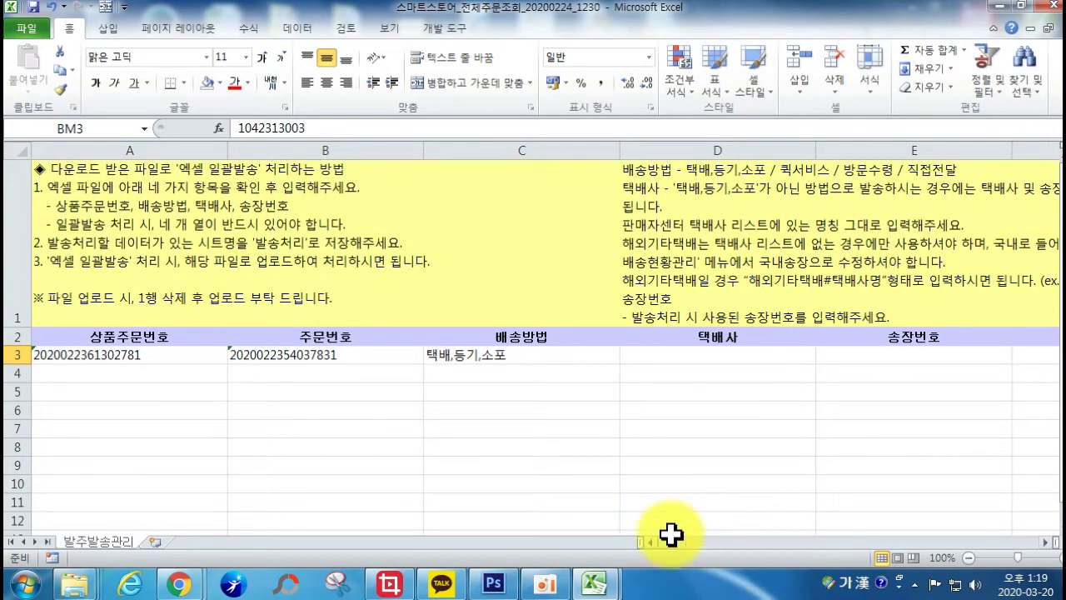
# Look over the shipping date, sales channel, buyer and recipient columns of the order sheet, and close the order workbook.
pyautogui.click(1044, 542)
pyautogui.click(1045, 542)
pyautogui.click(1045, 542)
pyautogui.click(1045, 543)
pyautogui.click(592, 353)
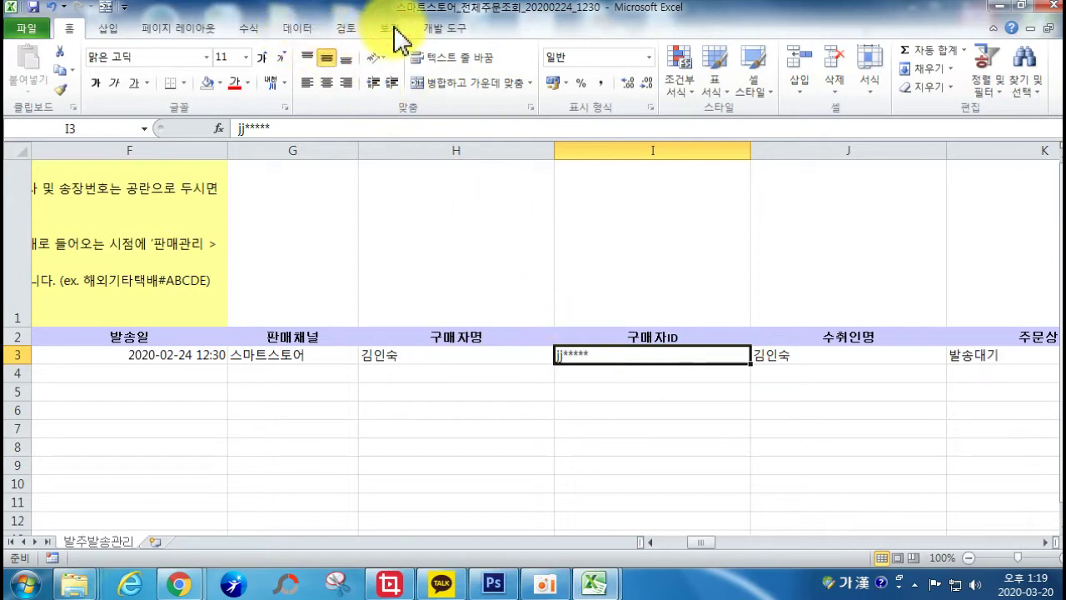
pyautogui.click(508, 264)
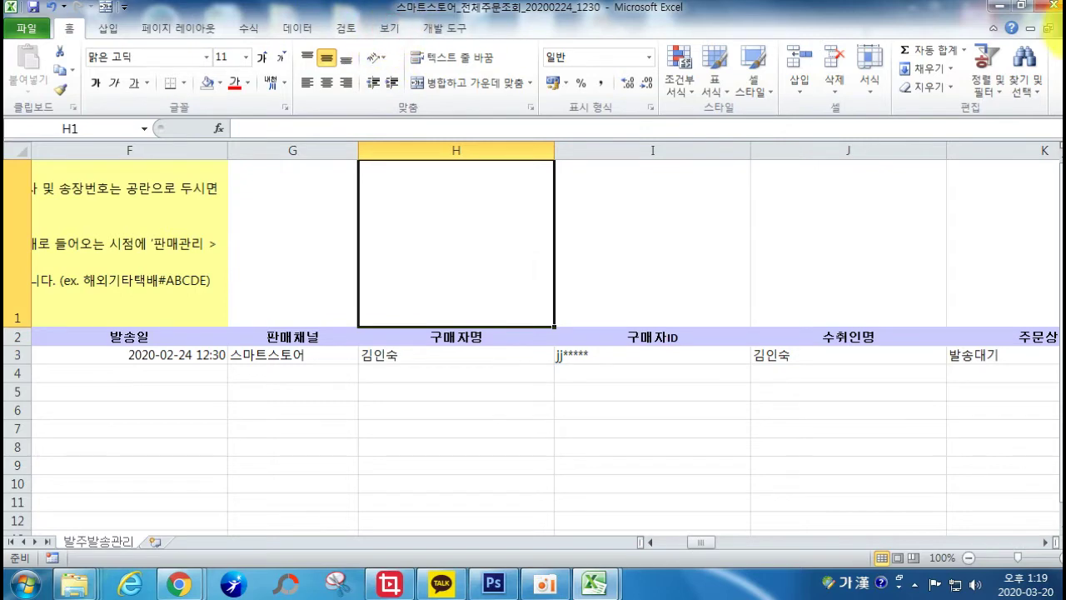
pyautogui.click(1054, 5)
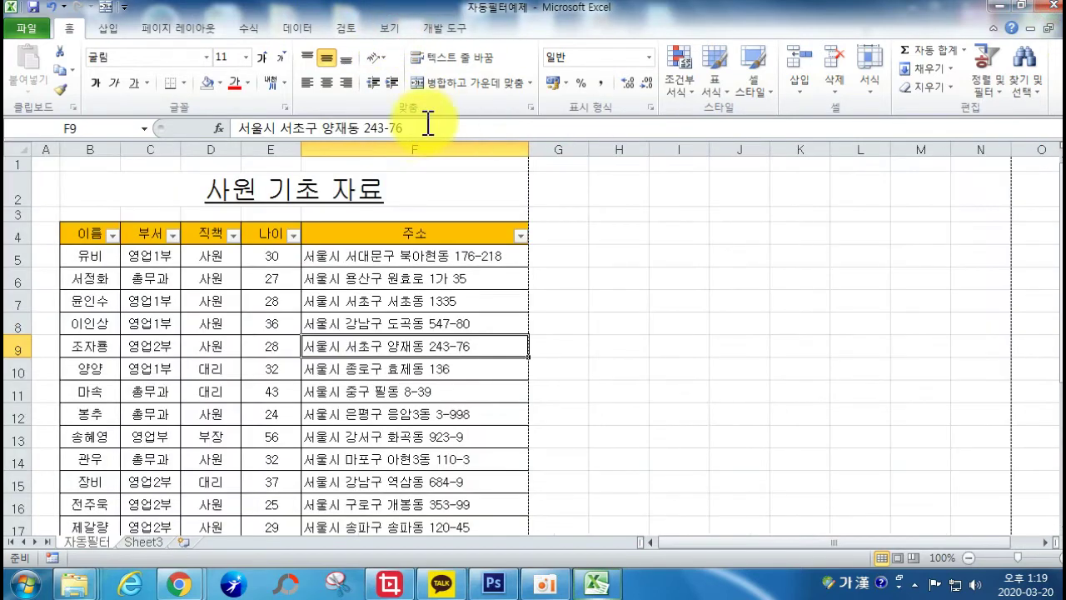
# Close the 자동필터예제 workbook without saving its changes.
pyautogui.click(387, 31)
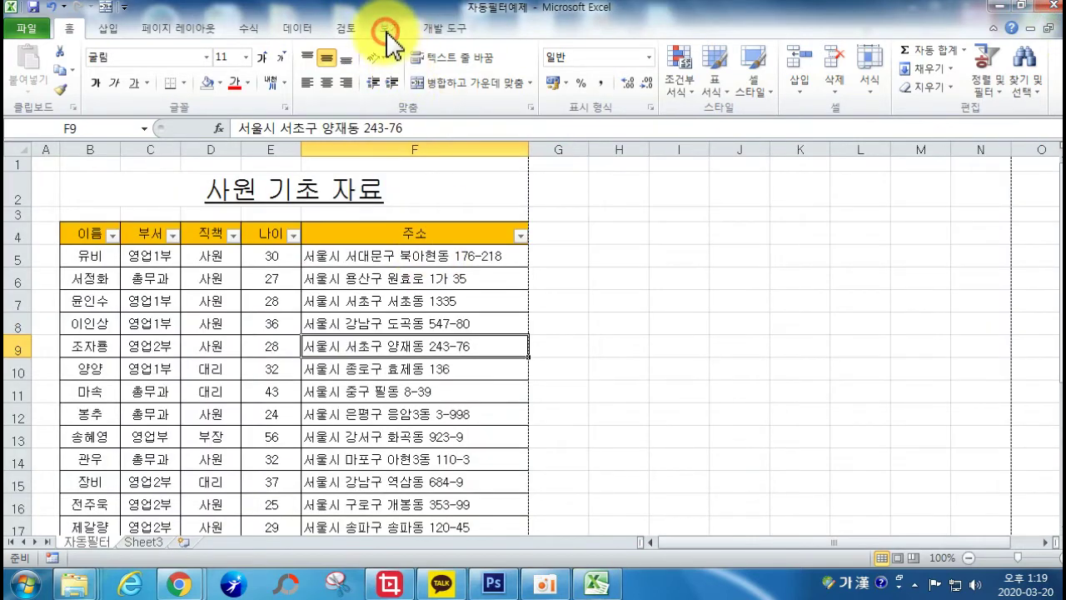
pyautogui.click(1054, 6)
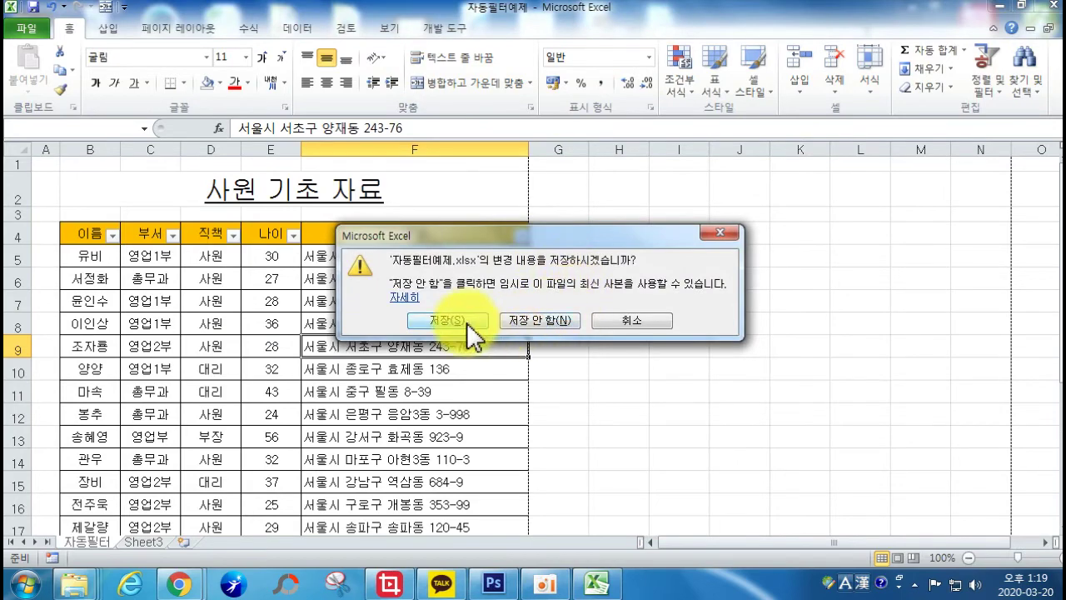
pyautogui.click(516, 327)
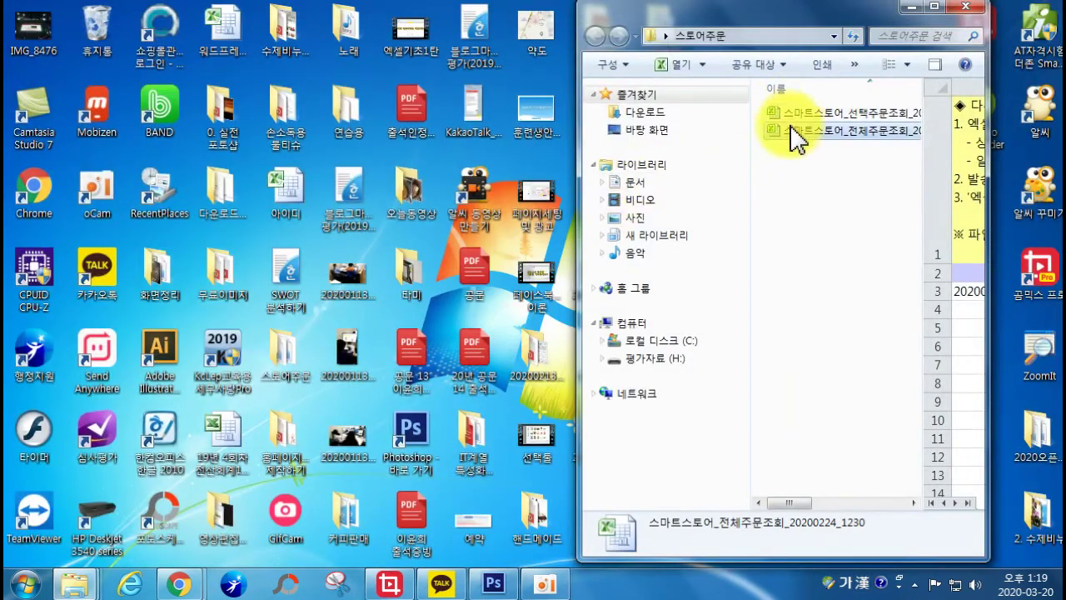
# Reopen the 스마트스토어_전체주문조회_20200224_1230 workbook and look over its buyer, order status, payment and product columns.
pyautogui.doubleClick(797, 131)
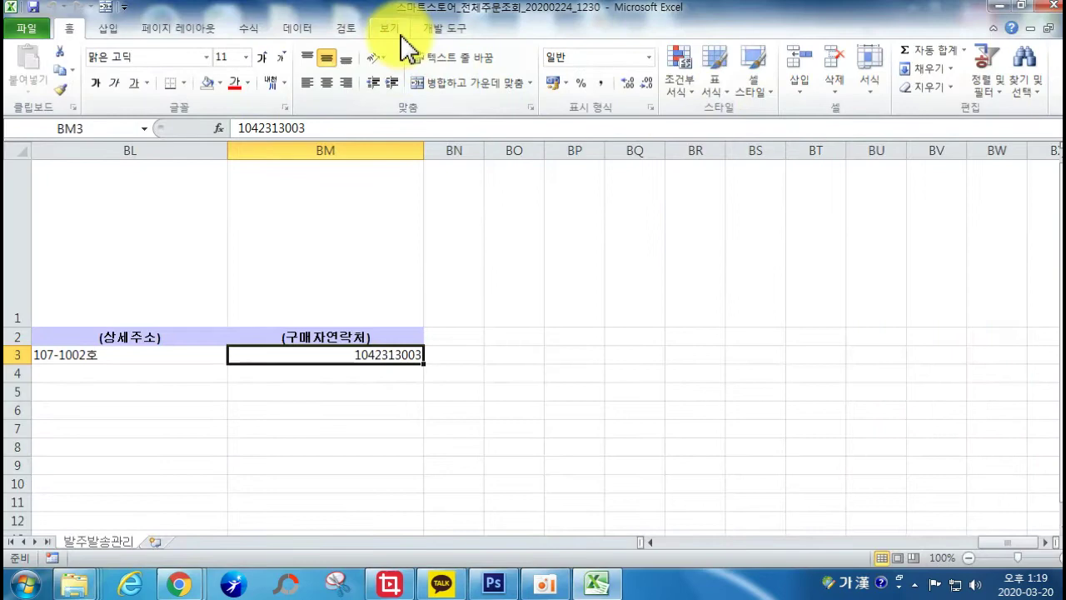
pyautogui.click(397, 31)
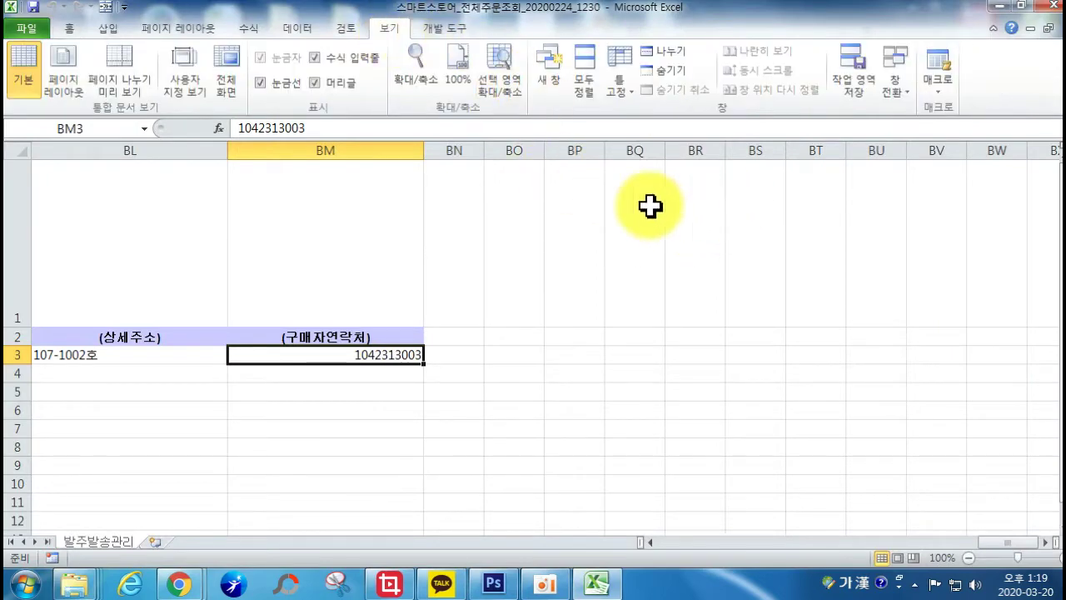
pyautogui.click(683, 543)
pyautogui.moveTo(774, 542); pyautogui.dragTo(744, 538)
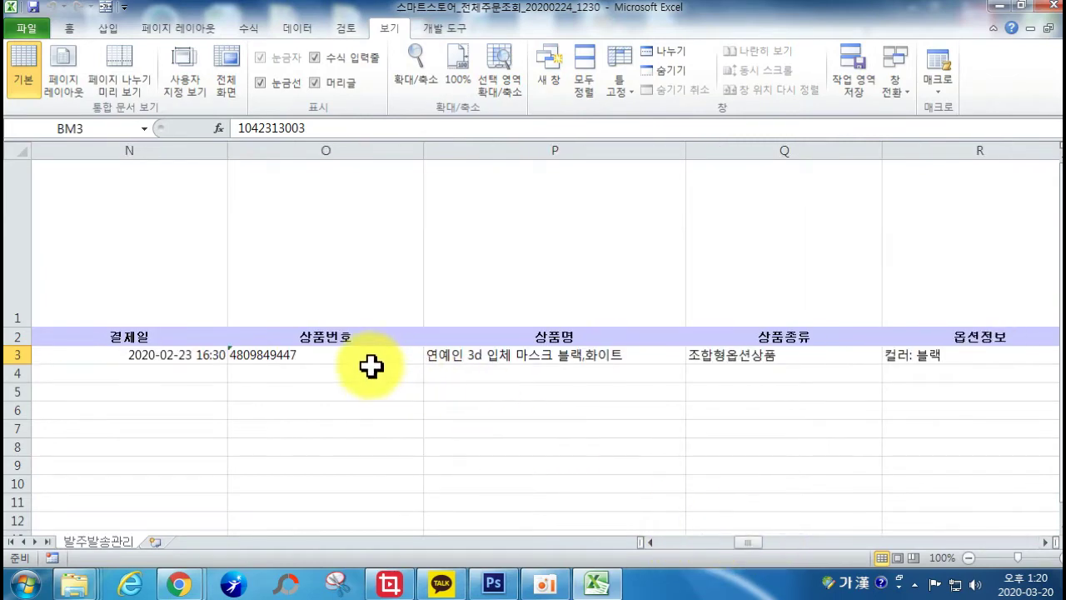
pyautogui.click(353, 358)
pyautogui.click(656, 542)
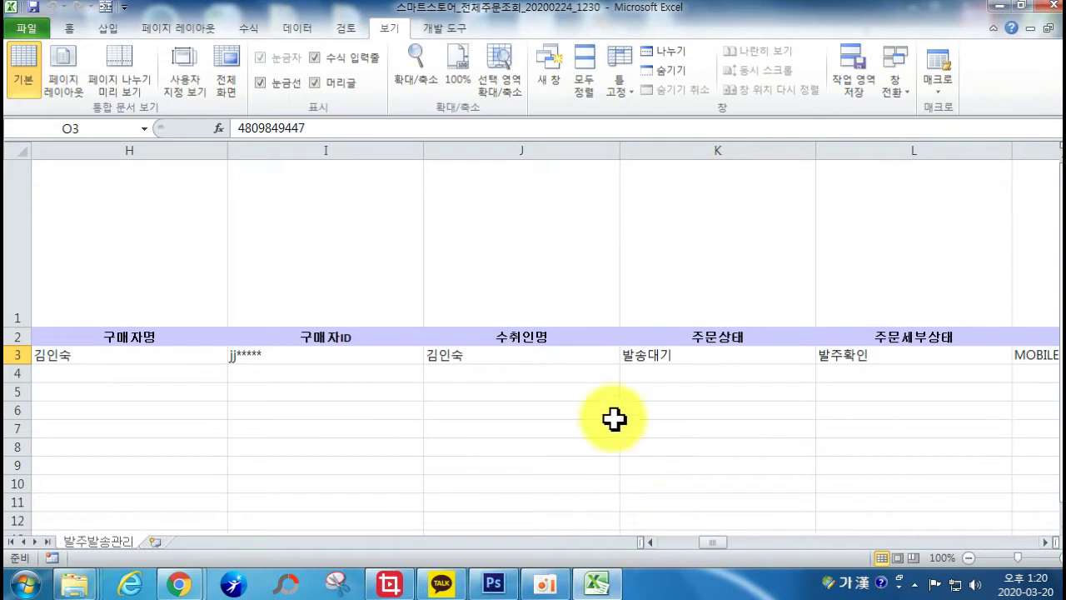
pyautogui.click(642, 369)
pyautogui.click(623, 353)
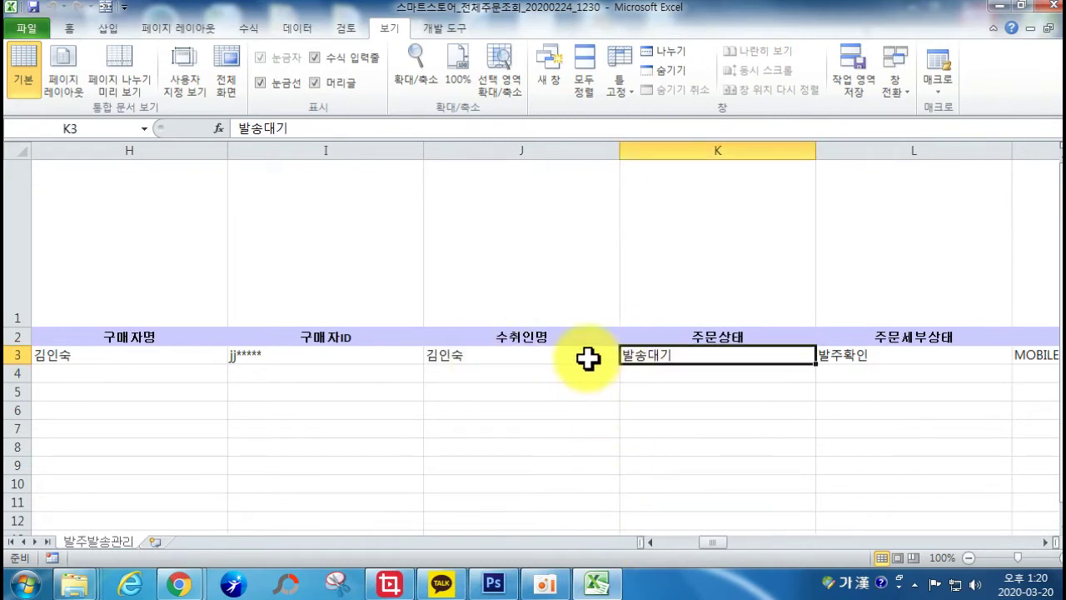
pyautogui.click(1044, 542)
pyautogui.click(1044, 542)
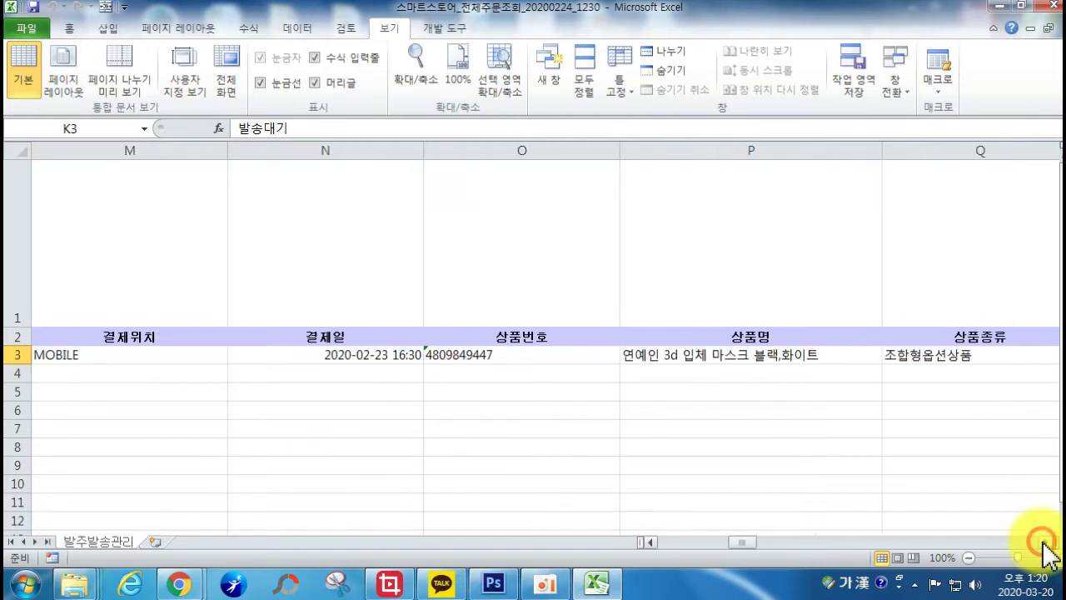
# Freeze the panes at cell Q3, the first data cell under 상품종류, to lock the header rows and preceding columns.
pyautogui.click(703, 356)
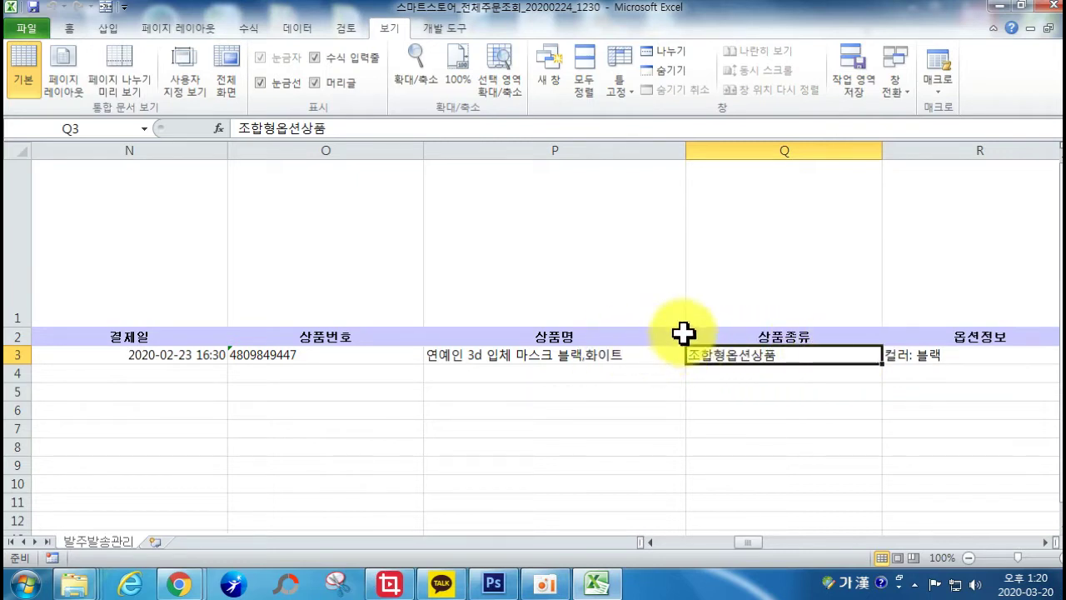
pyautogui.click(626, 62)
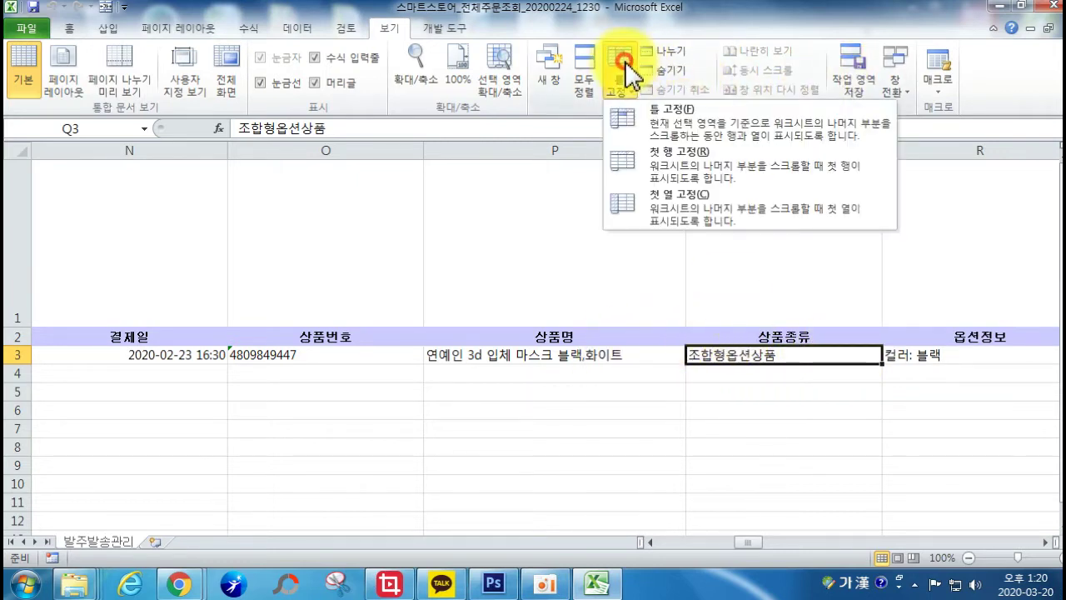
pyautogui.click(645, 125)
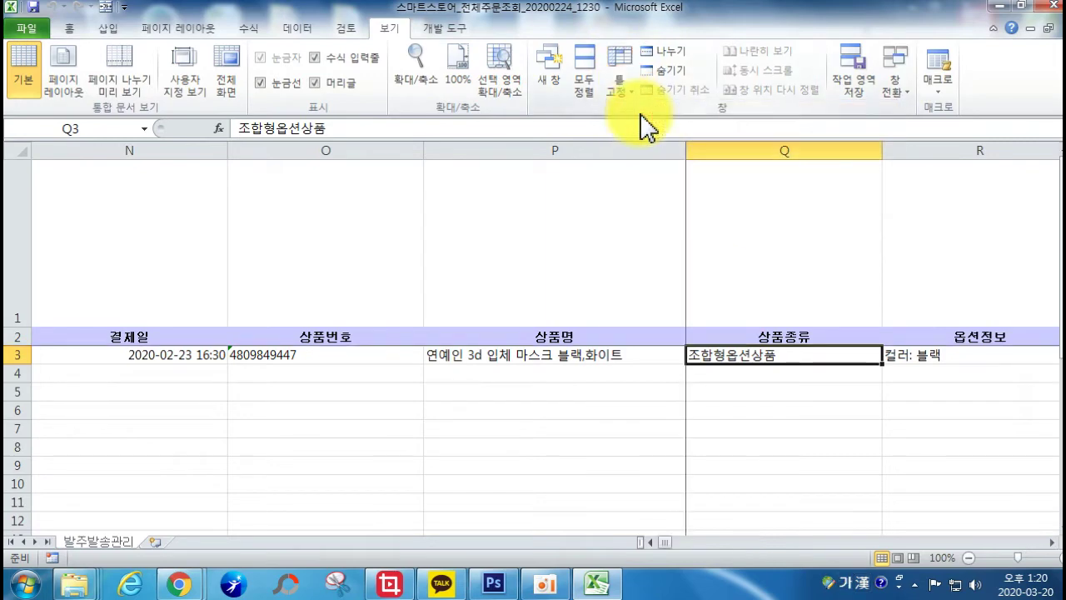
# Examine how the frozen header rows and product columns behave farther down and across the sheet, and close the order workbook.
pyautogui.press('Down')
pyautogui.press('Down')
pyautogui.press('Down')
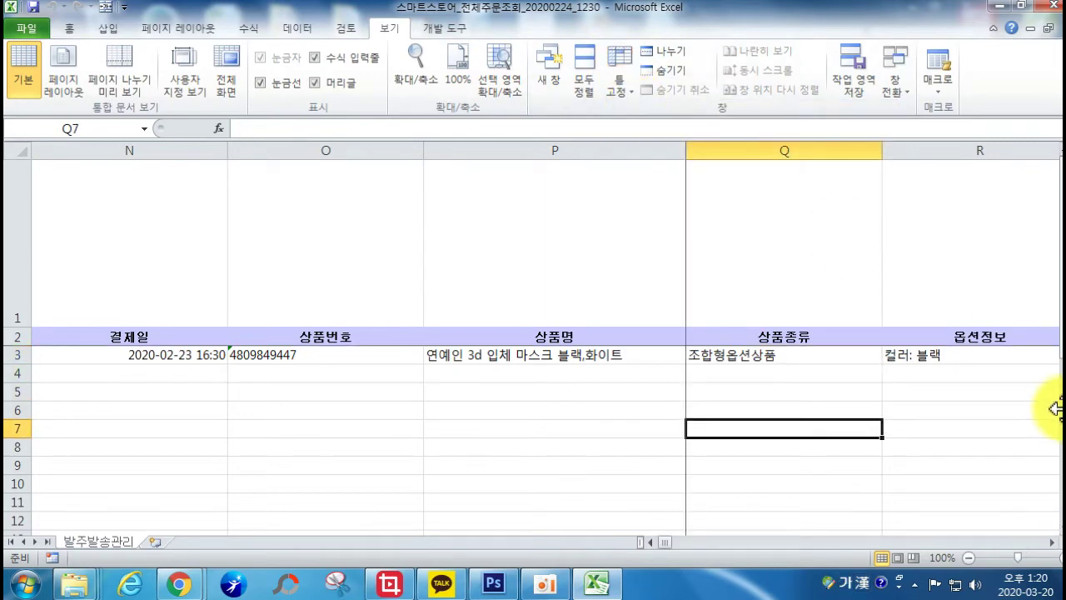
pyautogui.press('Down')
pyautogui.press('Down')
pyautogui.press('Down')
pyautogui.press('Down')
pyautogui.press('Down')
pyautogui.press('Down')
pyautogui.press('Down')
pyautogui.press('Down')
pyautogui.press('Down')
pyautogui.press('Down')
pyautogui.press('Down')
pyautogui.press('Down')
pyautogui.press('Down')
pyautogui.press('Up')
pyautogui.press('Up')
pyautogui.press('Up')
pyautogui.press('Up')
pyautogui.press('Up')
pyautogui.press('Up')
pyautogui.press('Up')
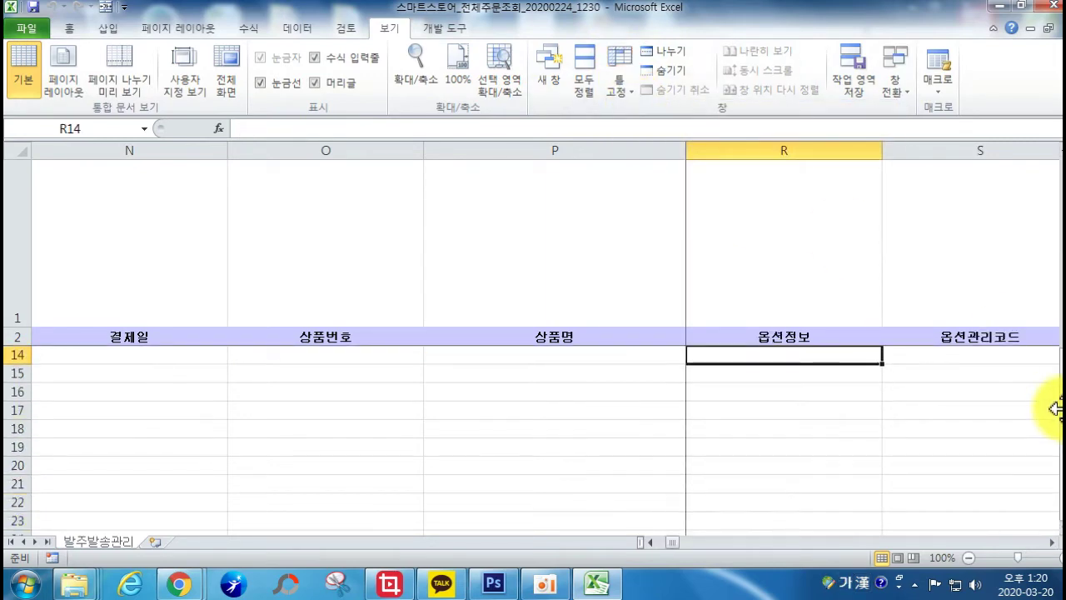
pyautogui.click(1052, 542)
pyautogui.click(1052, 542)
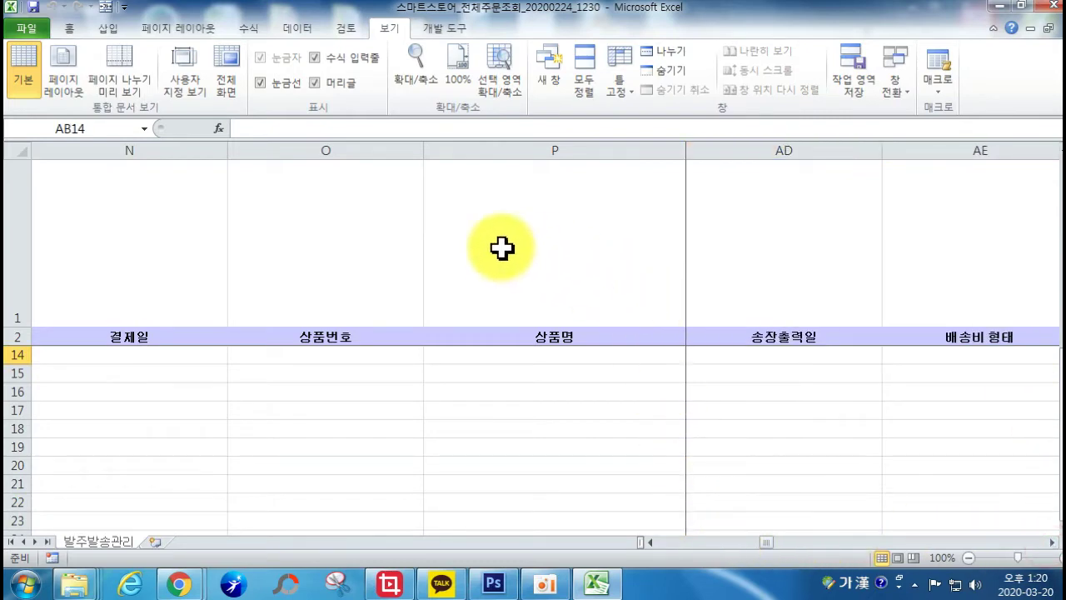
pyautogui.click(1056, 12)
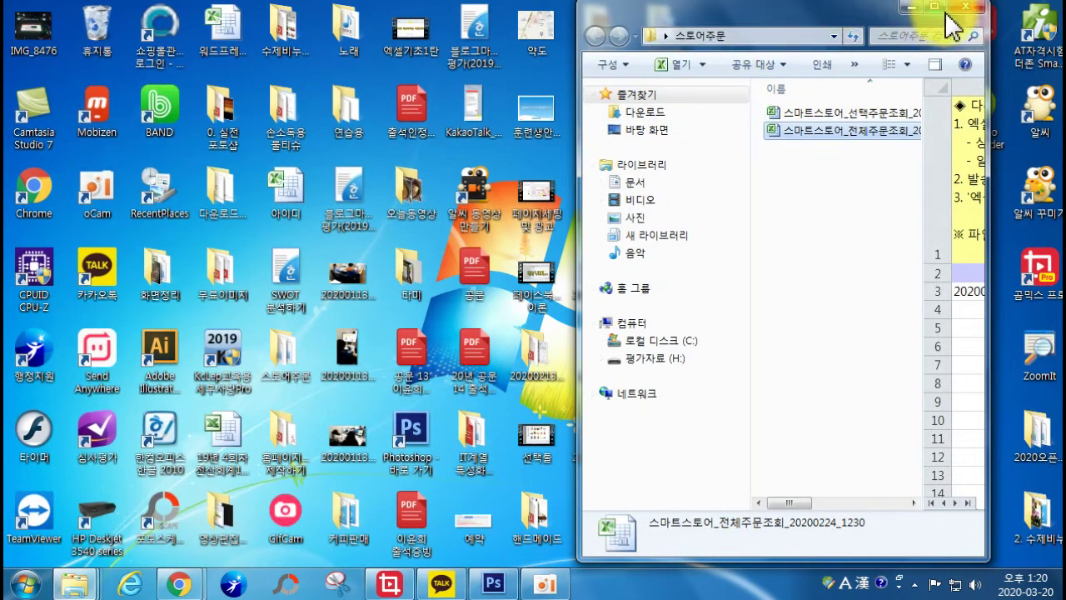
# Open 자동필터예제 from the 엑셀실습(서식) folder inside 0. (19년)오픈마켓 쇼핑몰관리운영실무 on drive 평가자료 (H:).
pyautogui.click(630, 359)
pyautogui.click(820, 321)
pyautogui.scroll(-2, 824, 400)
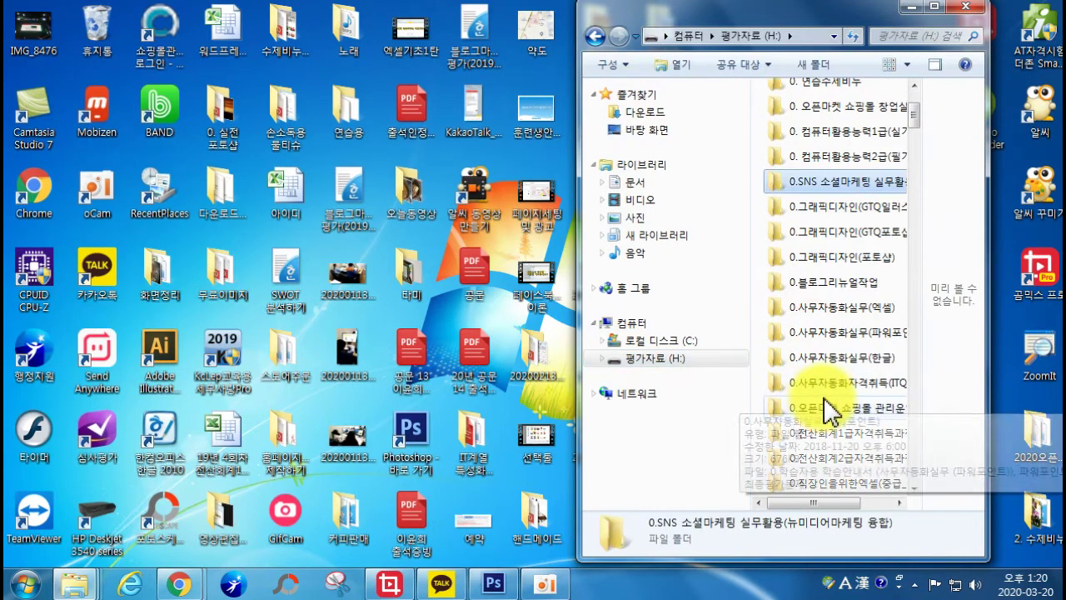
pyautogui.scroll(2, 841, 292)
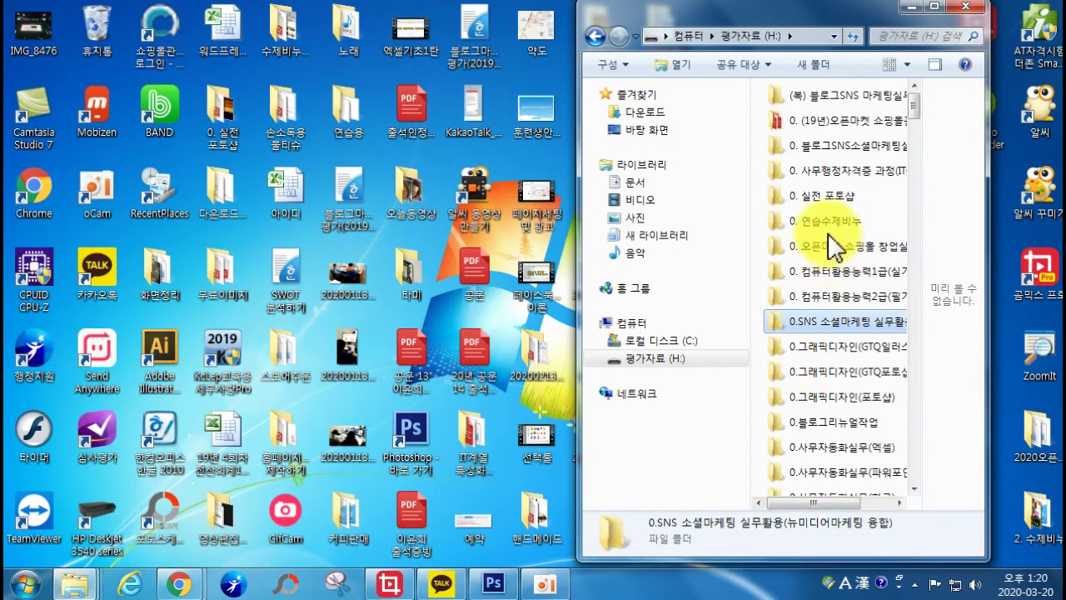
pyautogui.click(820, 122)
pyautogui.doubleClick(820, 122)
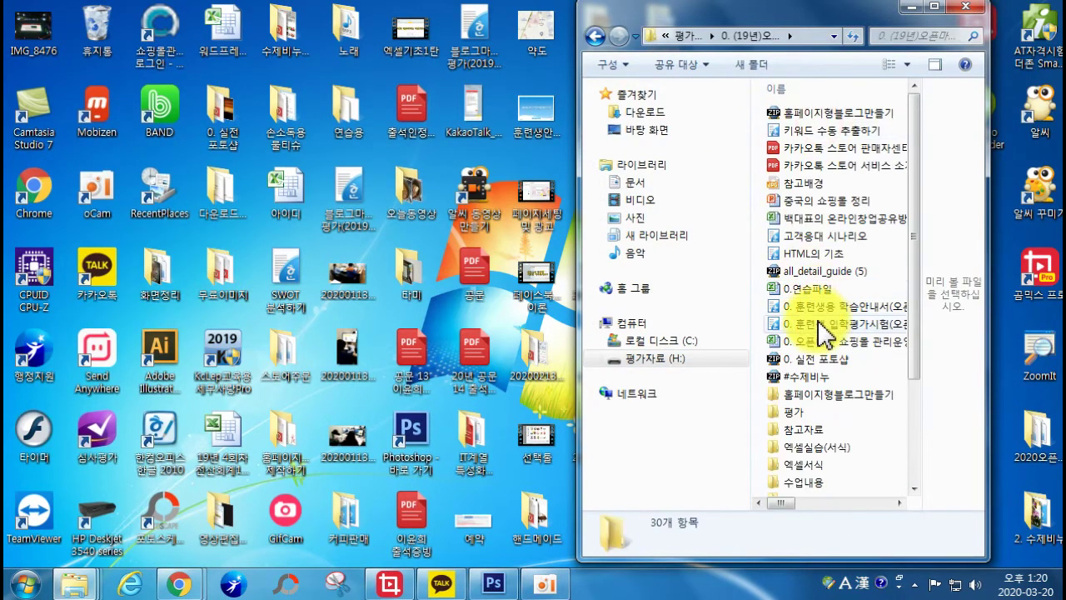
pyautogui.click(815, 466)
pyautogui.scroll(-2, 814, 466)
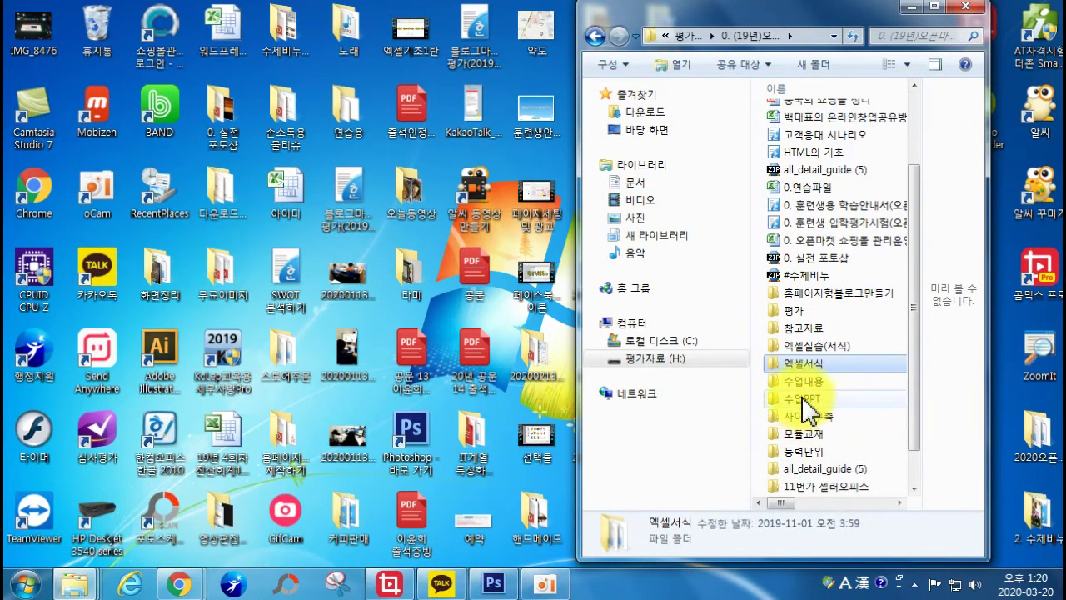
pyautogui.doubleClick(797, 364)
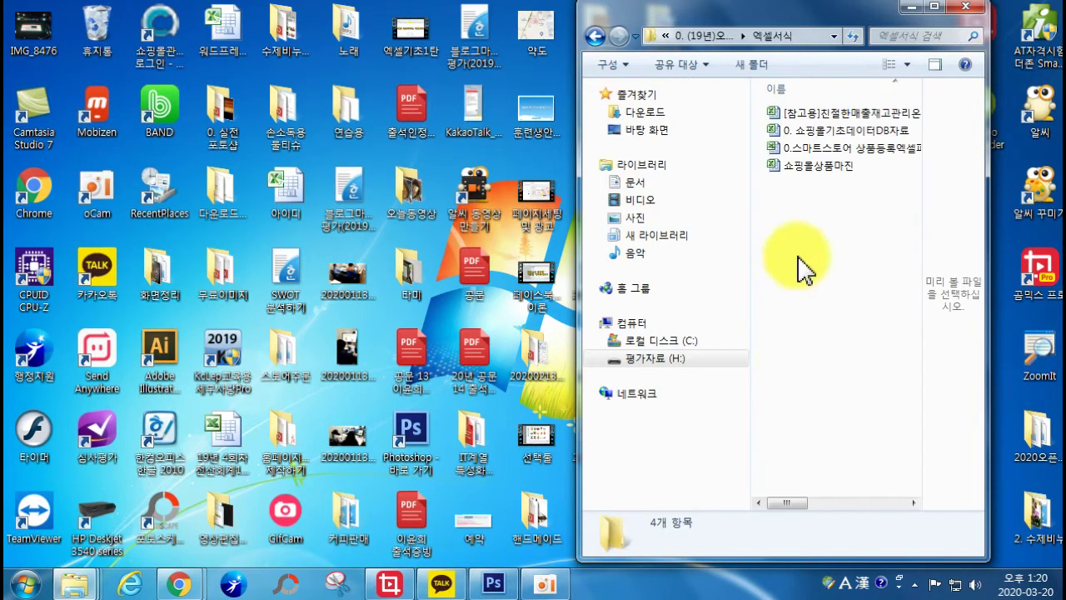
pyautogui.click(593, 36)
pyautogui.doubleClick(800, 446)
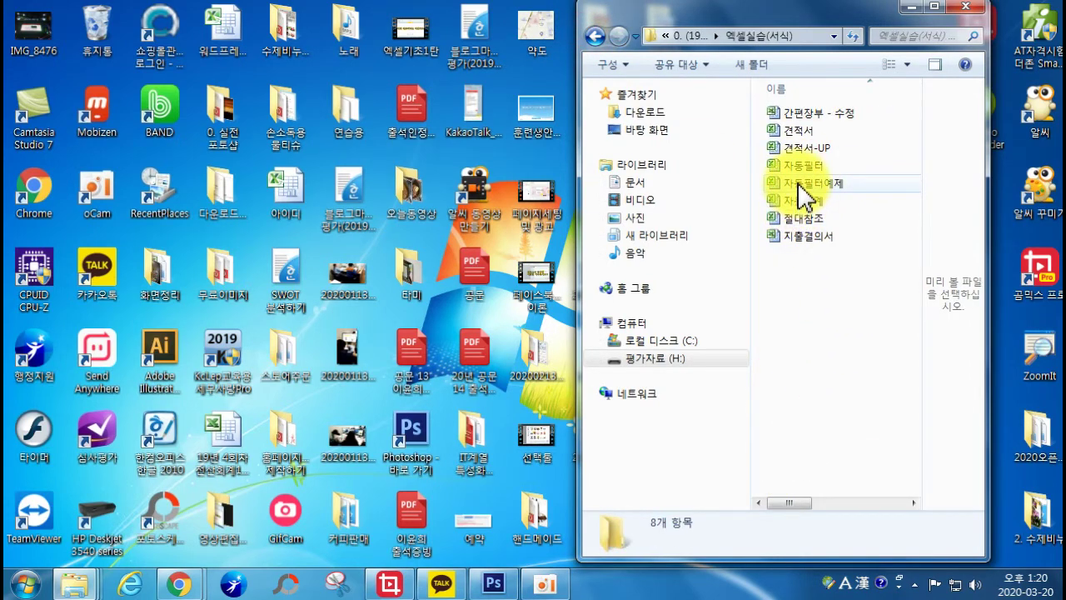
pyautogui.doubleClick(799, 184)
# Fill the 직책, 나이 and 주소 columns of the employee table (D4:F19) across to column AF.
pyautogui.scroll(-3, 202, 266)
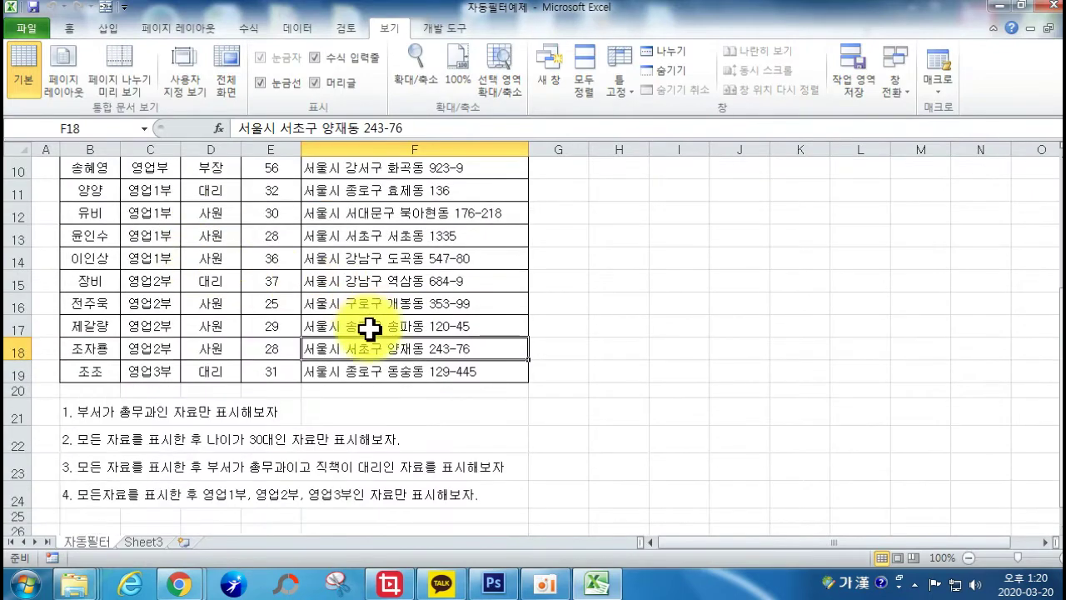
pyautogui.scroll(3, 369, 324)
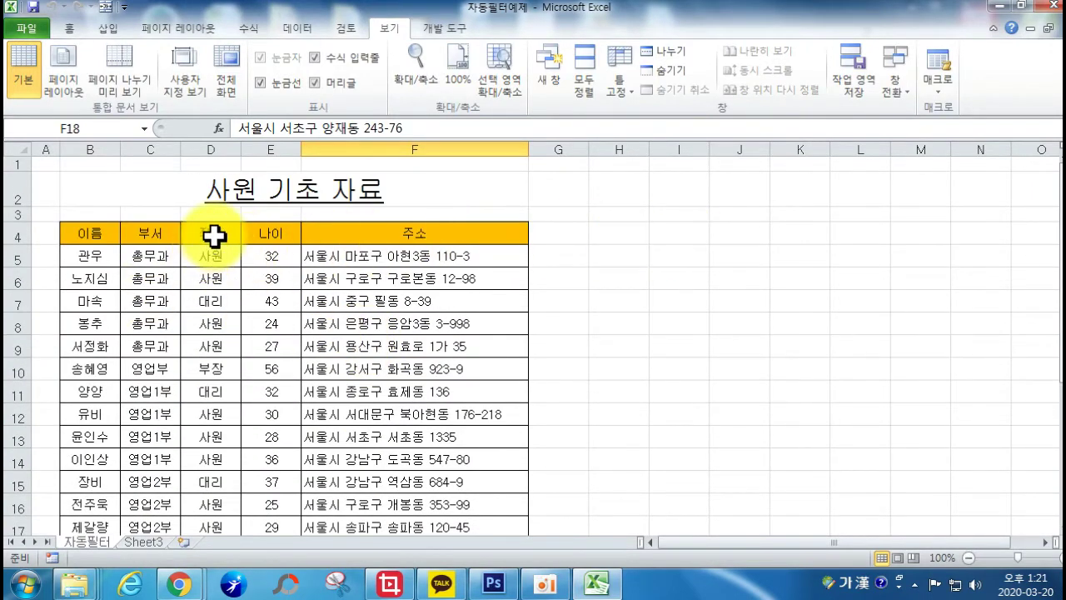
pyautogui.scroll(-1, 208, 232)
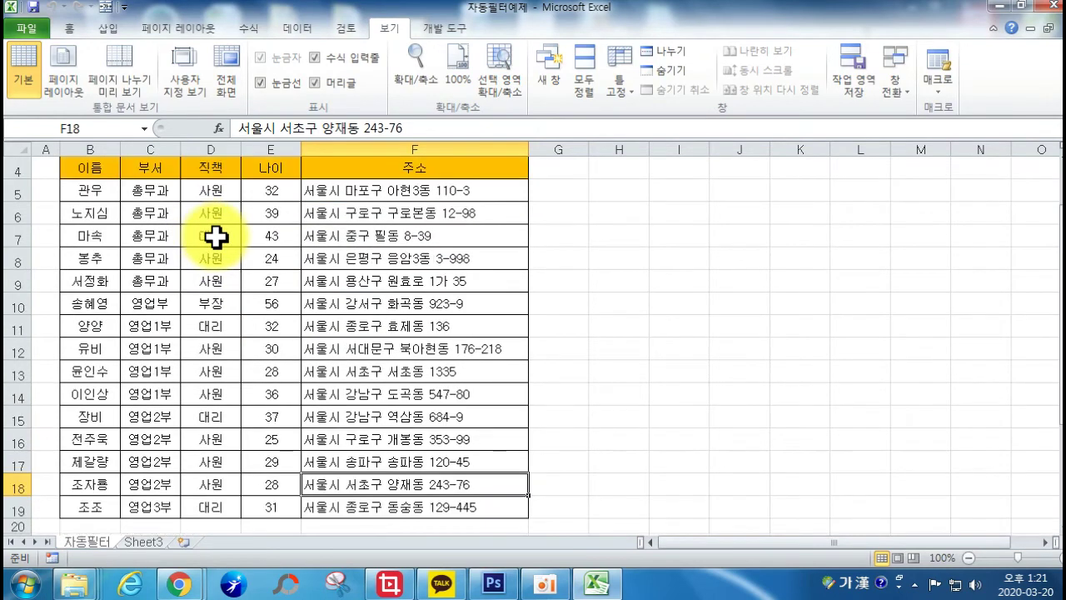
pyautogui.scroll(1, 218, 234)
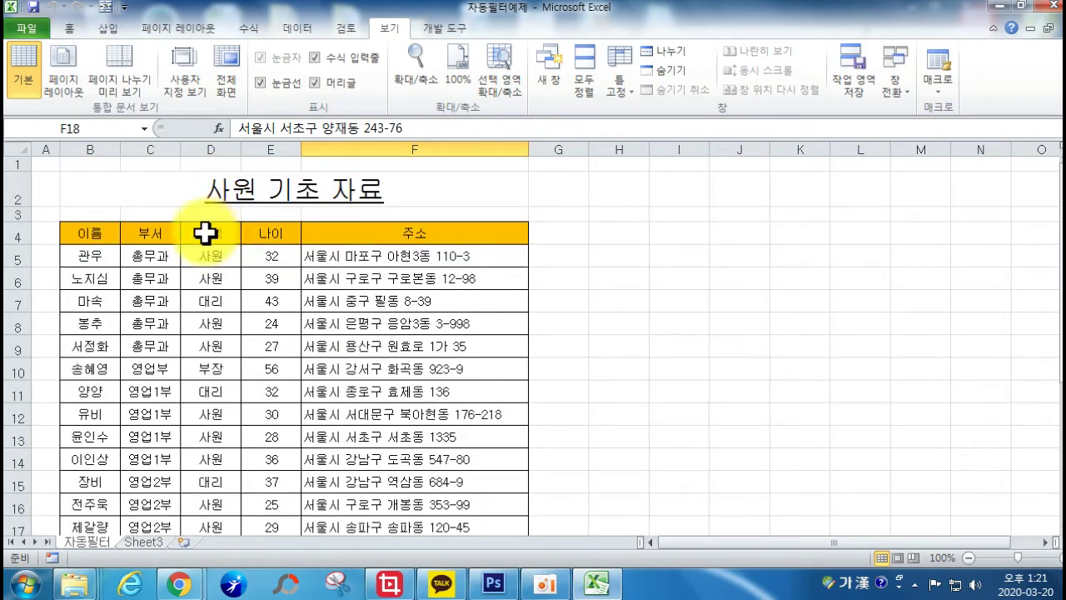
pyautogui.moveTo(205, 233); pyautogui.dragTo(379, 420)
pyautogui.moveTo(530, 429); pyautogui.dragTo(996, 424)
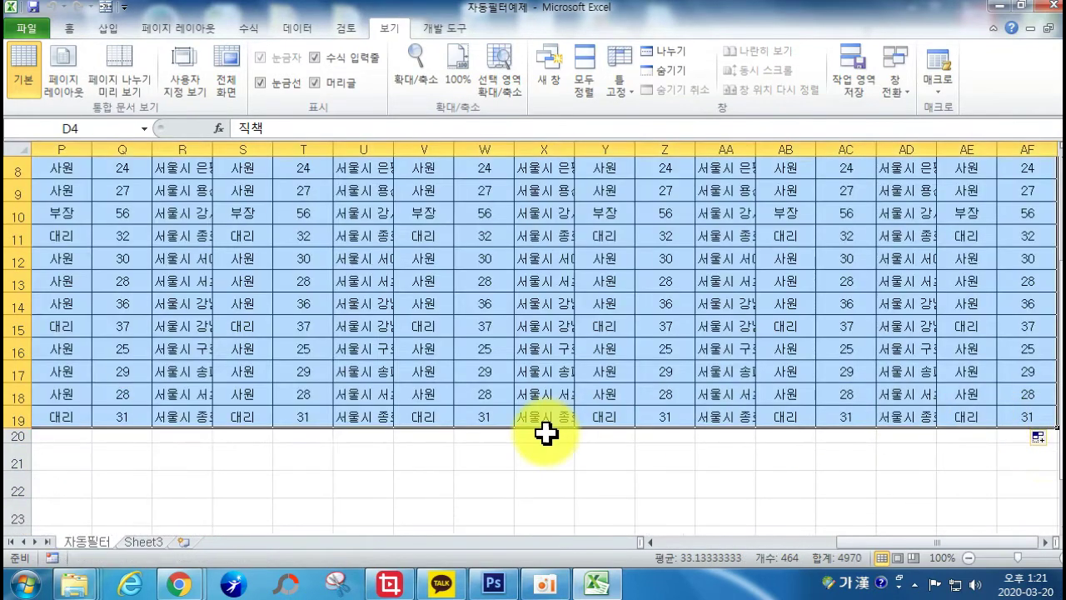
pyautogui.click(504, 457)
pyautogui.moveTo(857, 540); pyautogui.dragTo(651, 520)
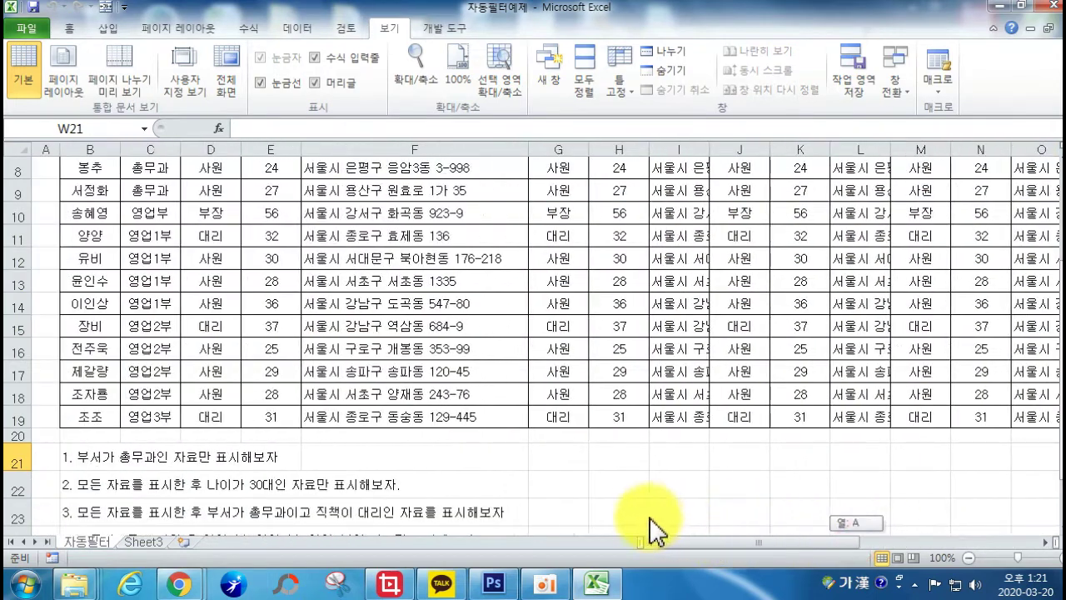
# Fill rows 12 to 19 of the widened employee table, columns B to AF, down to row 203.
pyautogui.scroll(3, 547, 407)
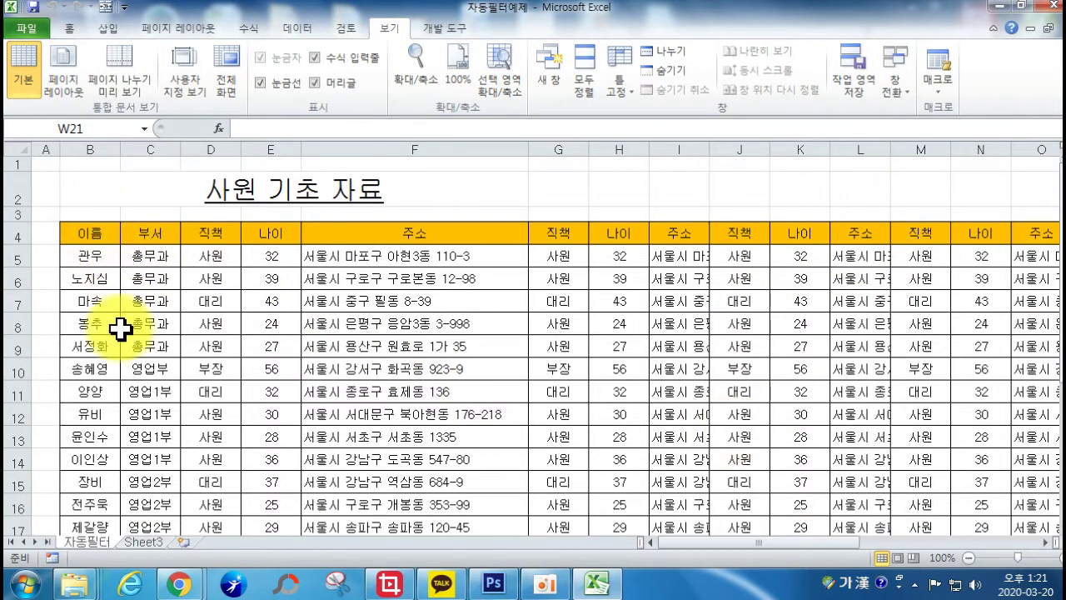
pyautogui.scroll(-5, 281, 274)
pyautogui.scroll(5, 499, 317)
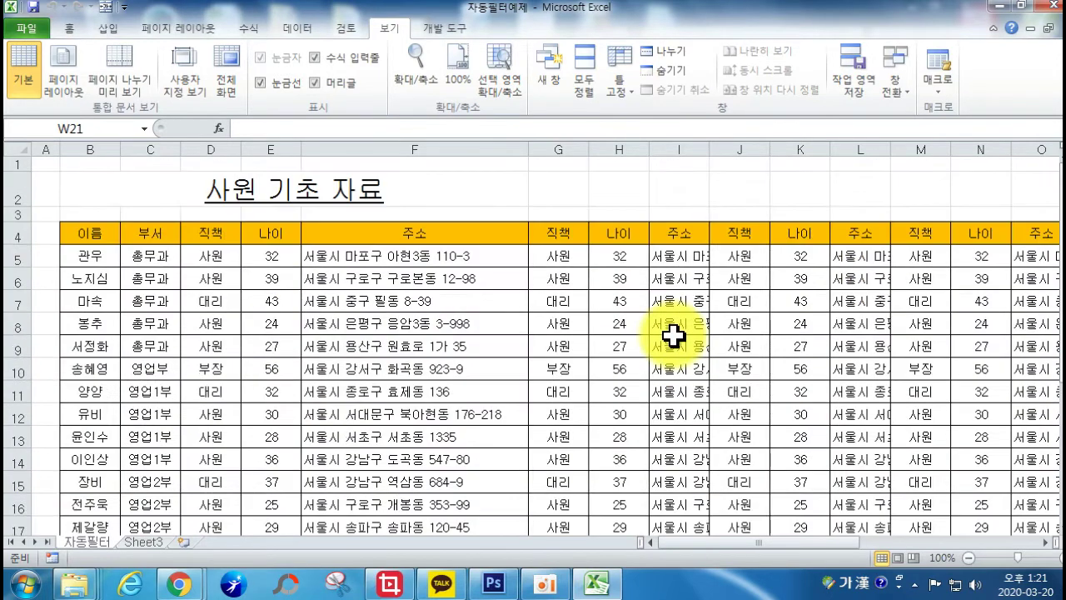
pyautogui.scroll(-5, 116, 333)
pyautogui.scroll(2, 129, 350)
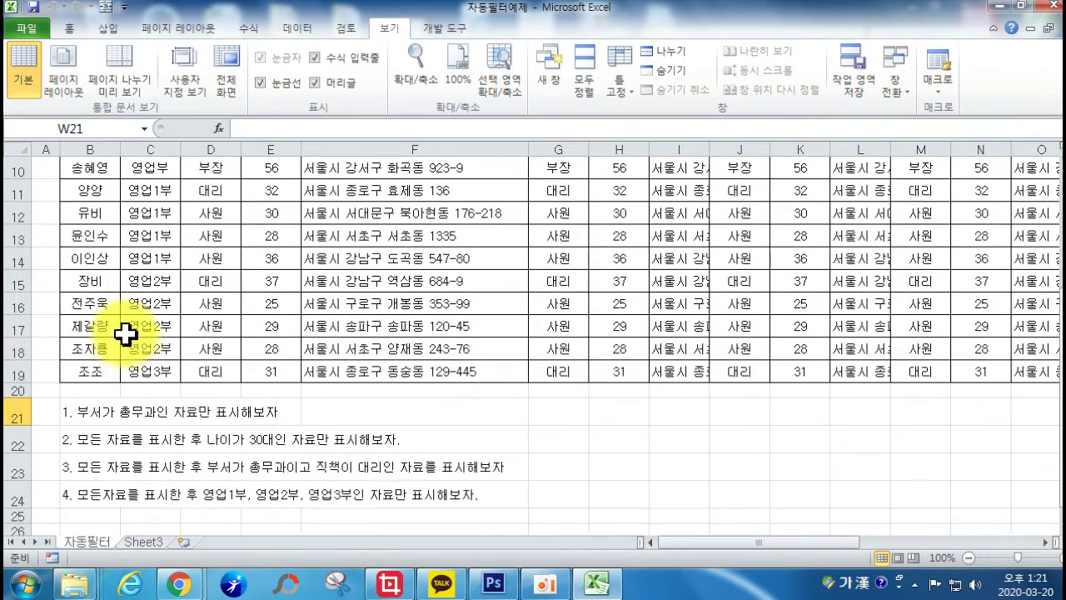
pyautogui.moveTo(89, 212); pyautogui.dragTo(991, 510)
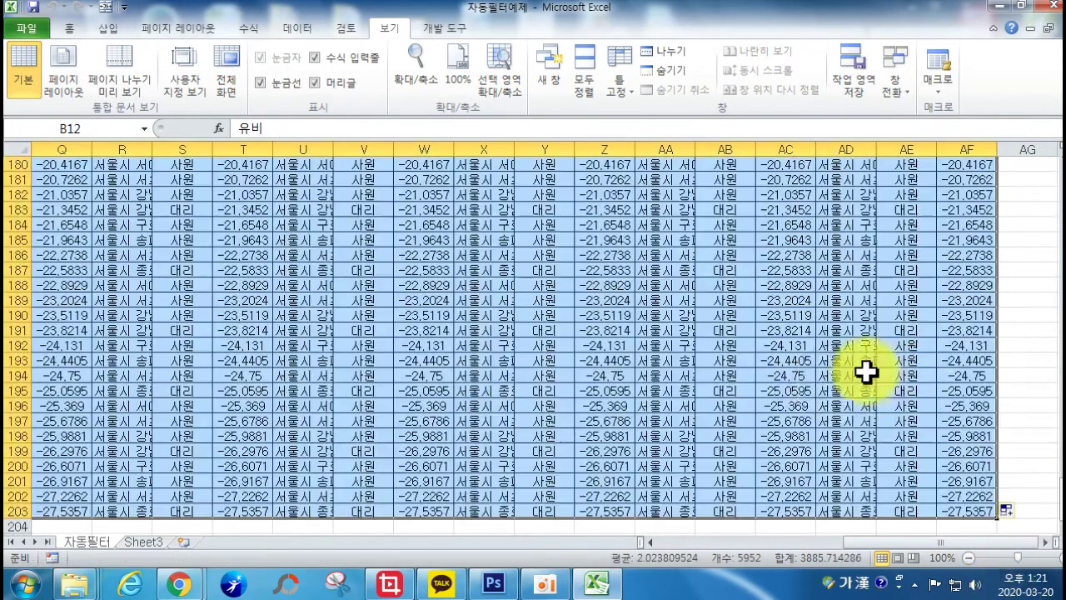
# Go back to the start of the widened employee table and AutoFit the 주소 column I to its addresses.
pyautogui.moveTo(1051, 493); pyautogui.dragTo(1041, 142)
pyautogui.click(345, 302)
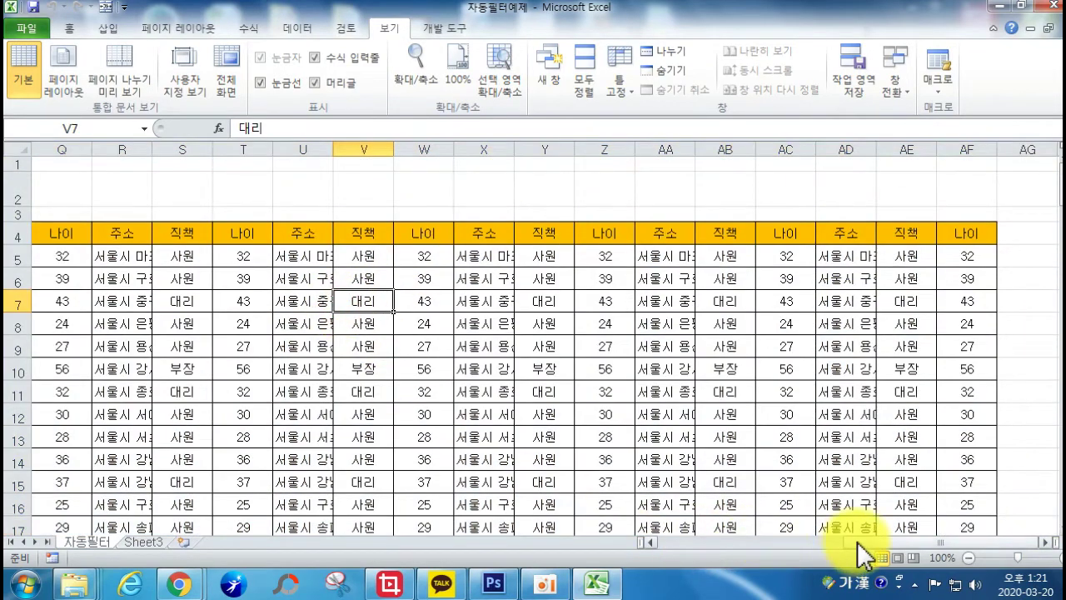
pyautogui.moveTo(862, 543); pyautogui.dragTo(637, 540)
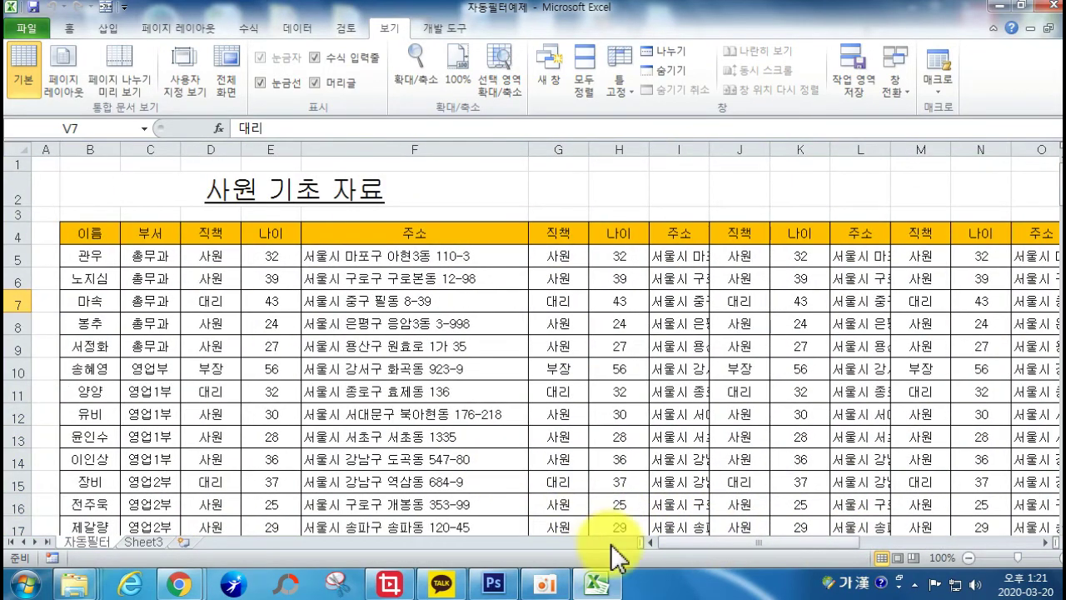
pyautogui.doubleClick(708, 151)
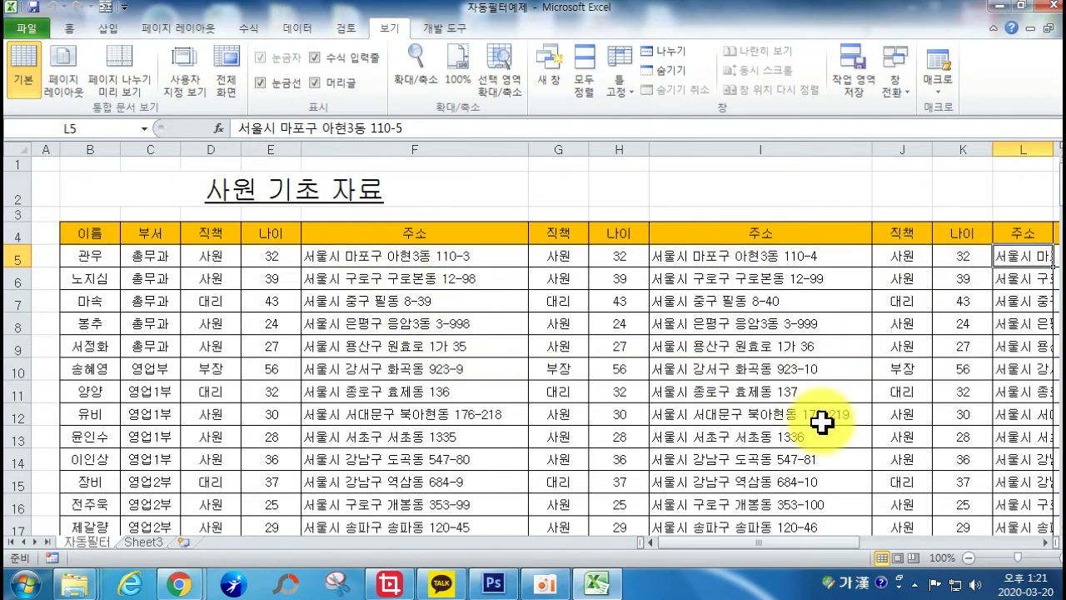
# Examine the unfrozen employee table across to its later columns and down past row 89, then its header row and name column.
pyautogui.press('Right')
pyautogui.press('Right')
pyautogui.press('Right')
pyautogui.press('Right')
pyautogui.press('Right')
pyautogui.press('Right')
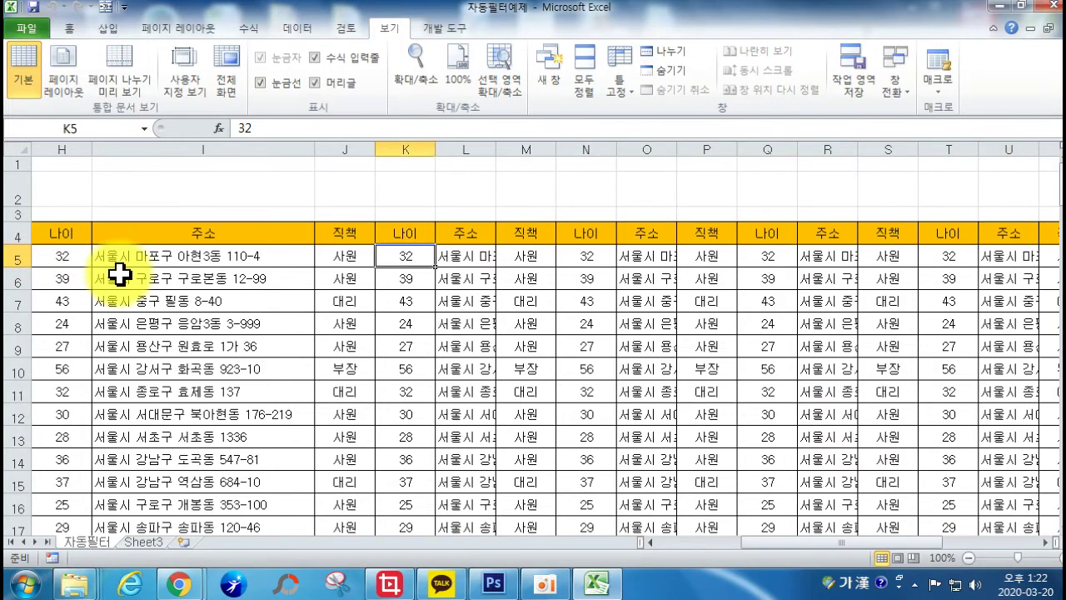
pyautogui.press('Home')
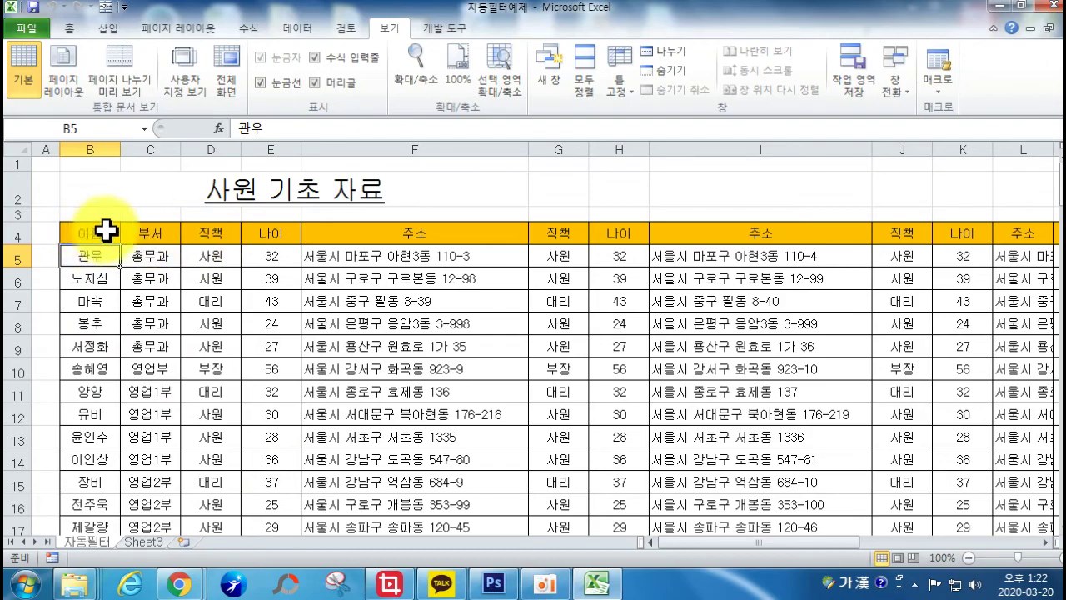
pyautogui.scroll(-7, 374, 308)
pyautogui.scroll(6, 406, 354)
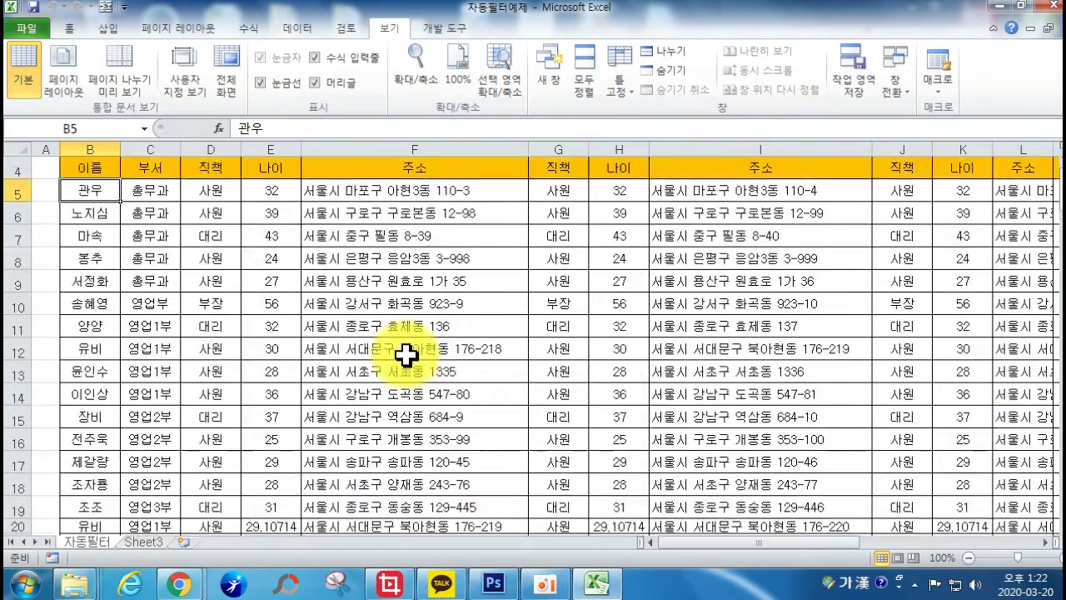
pyautogui.scroll(-20, 406, 353)
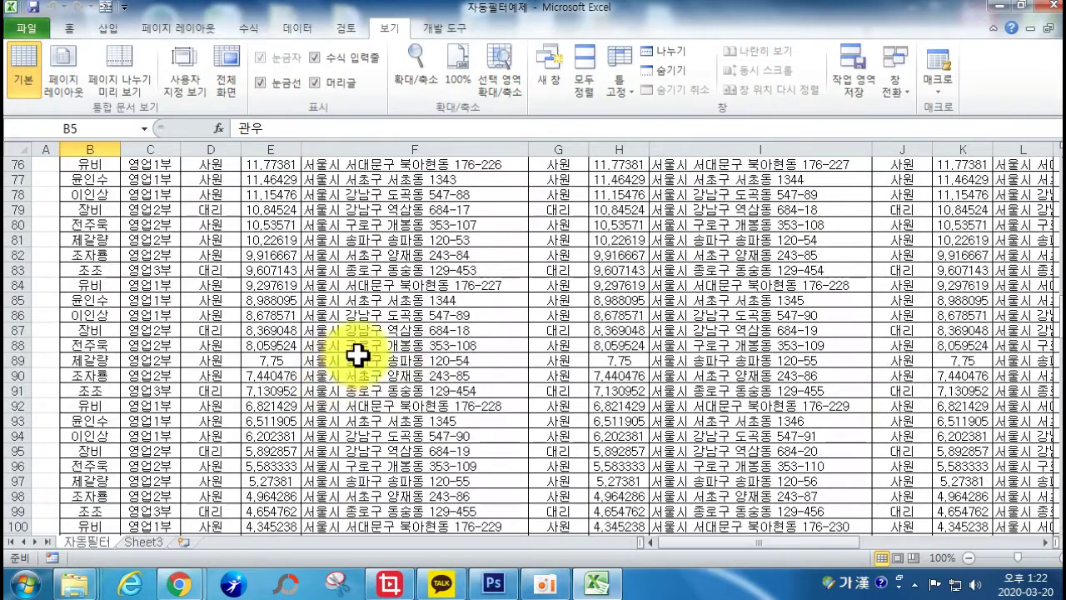
pyautogui.click(607, 360)
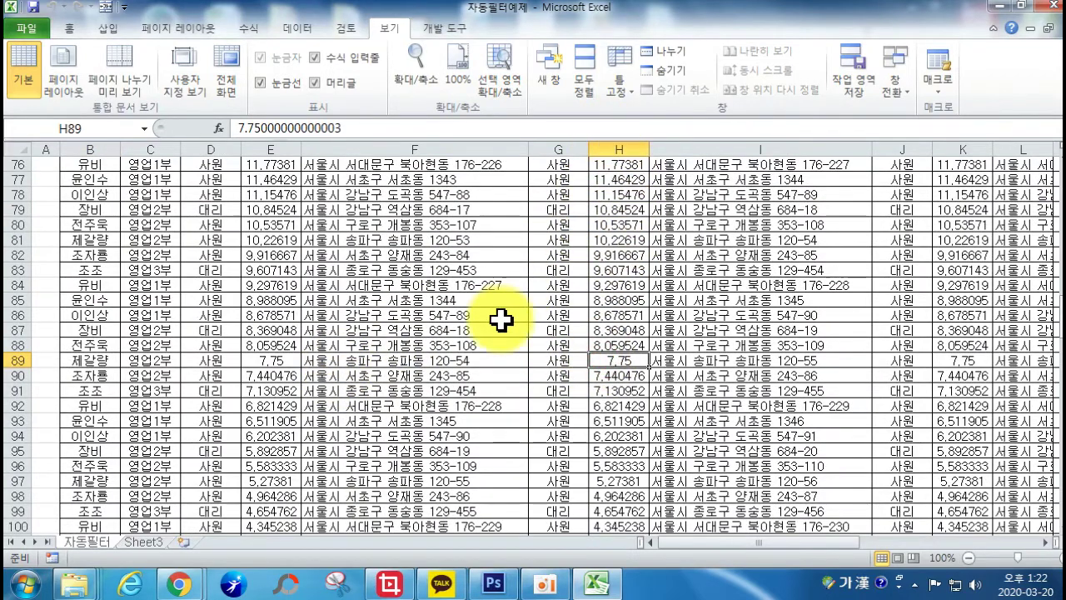
pyautogui.scroll(20, 500, 319)
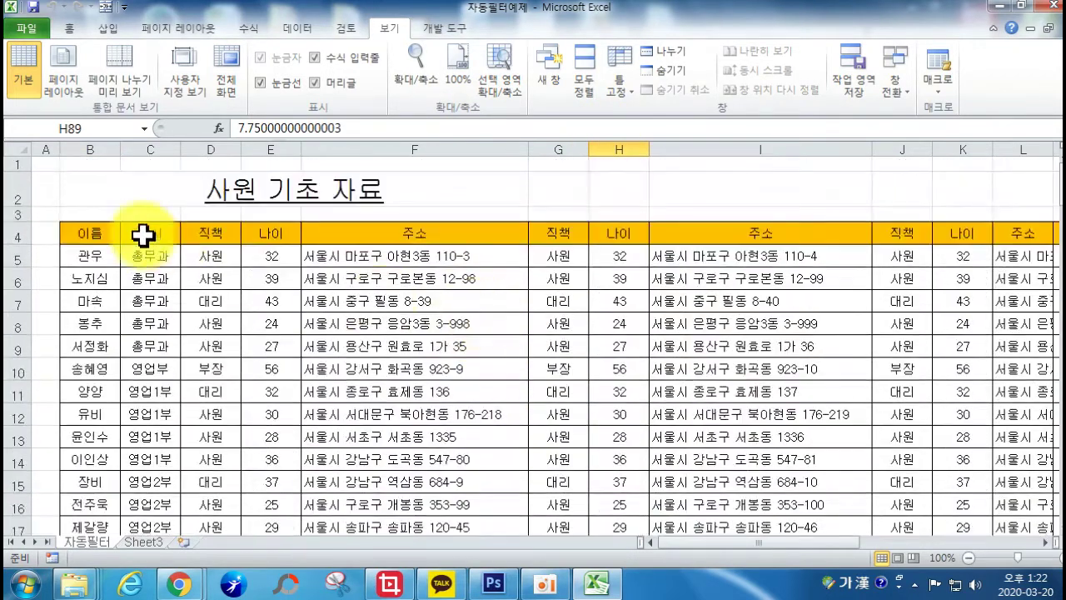
pyautogui.moveTo(119, 234); pyautogui.dragTo(297, 233)
pyautogui.moveTo(94, 307); pyautogui.dragTo(90, 230)
pyautogui.click(76, 254)
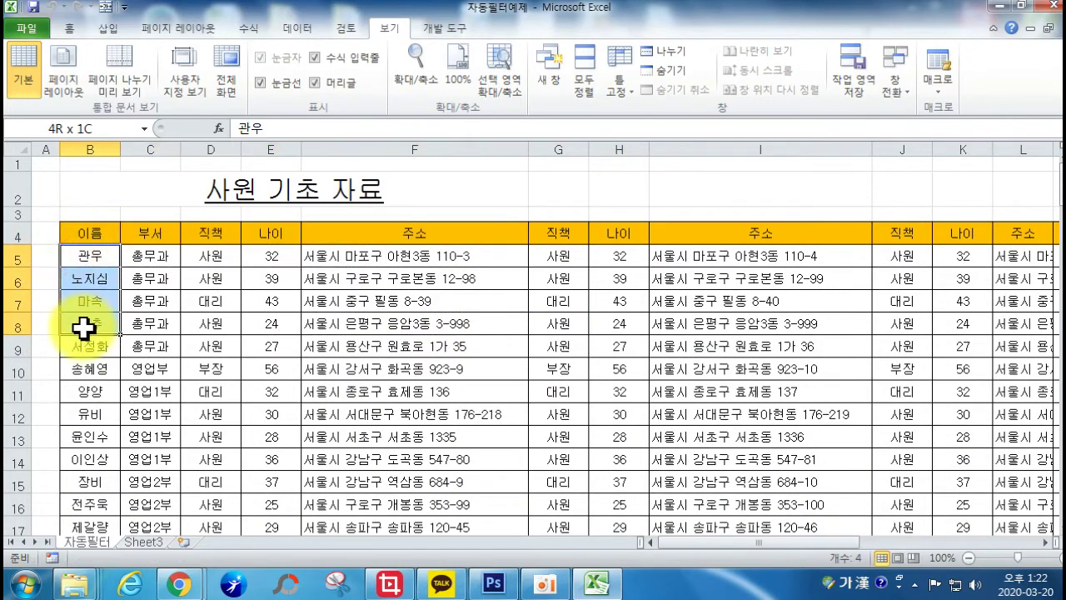
pyautogui.click(386, 427)
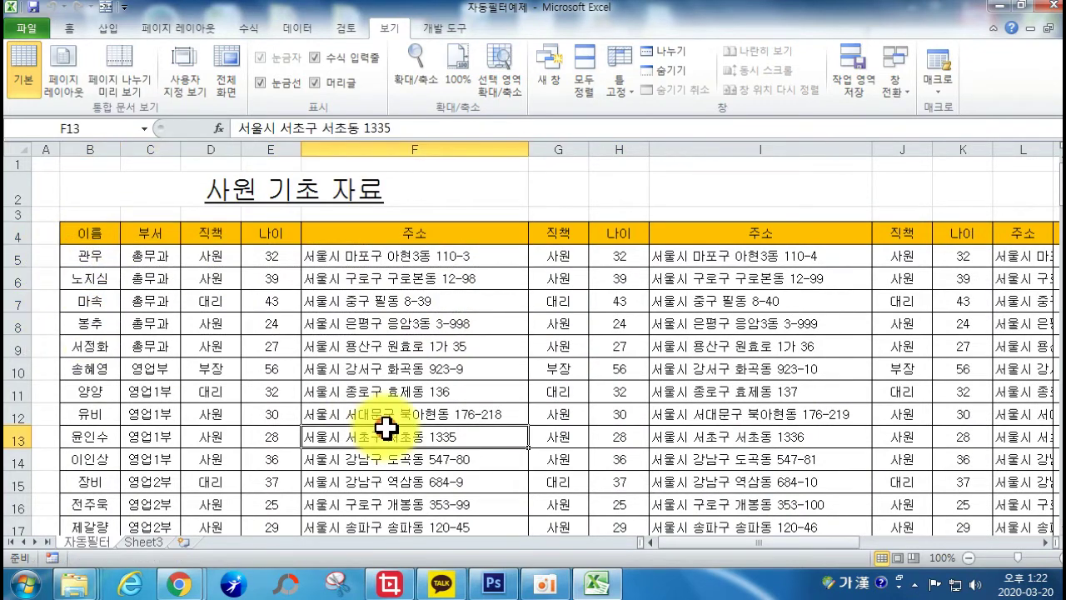
# Freeze the panes at cell C5, locking the rows above it and the columns before 부서.
pyautogui.click(145, 261)
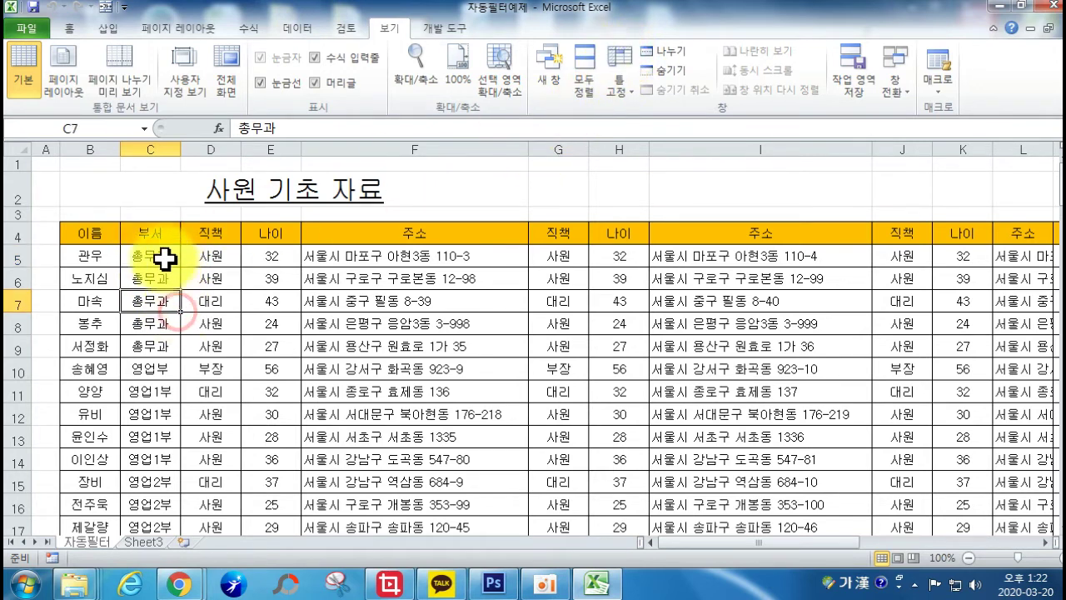
pyautogui.click(619, 62)
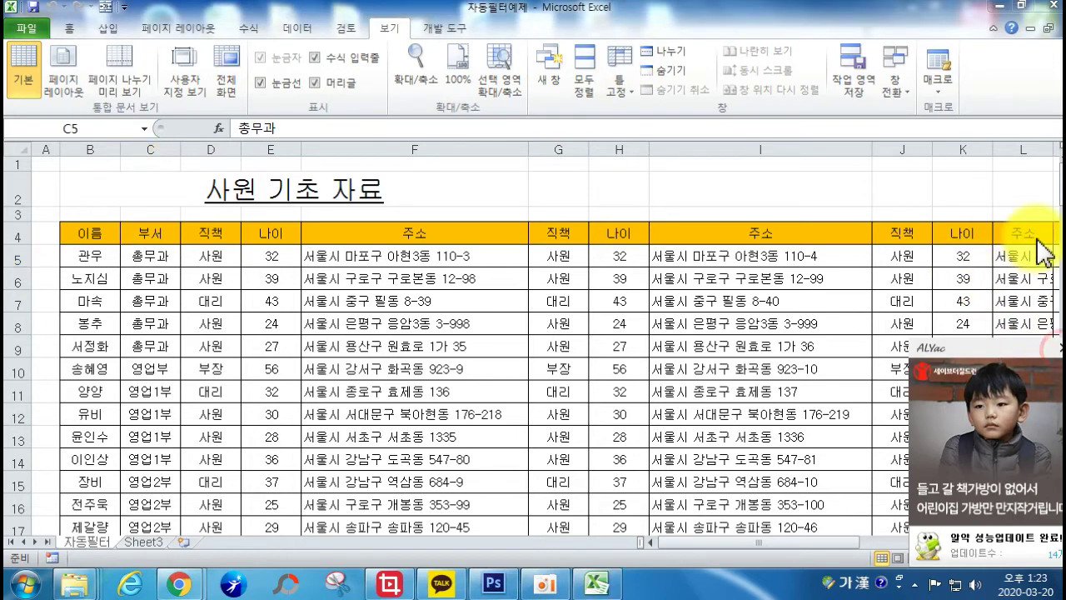
pyautogui.click(618, 71)
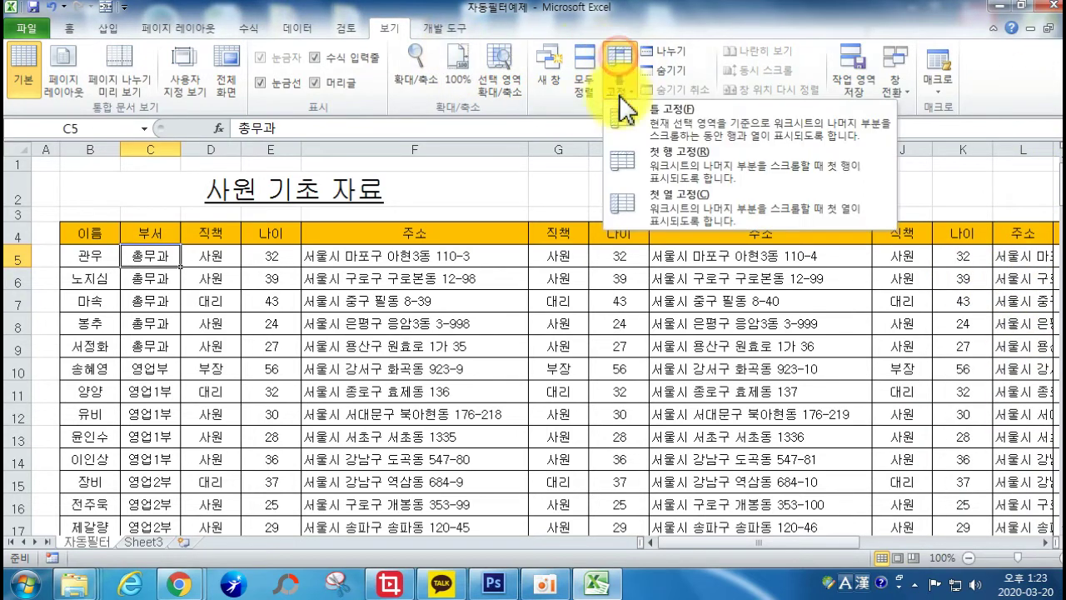
pyautogui.click(636, 130)
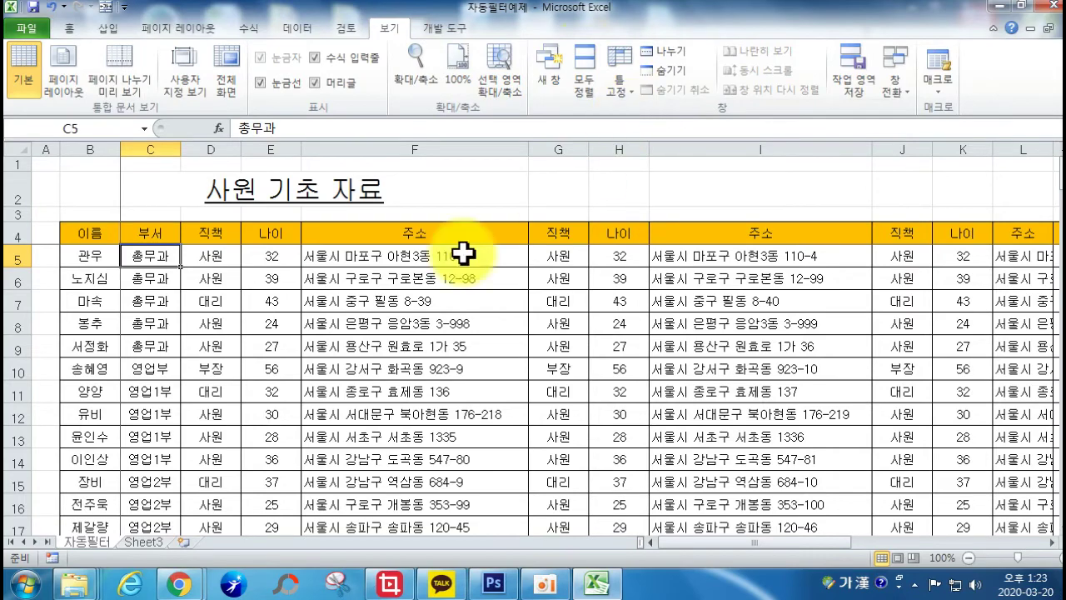
# Examine how the frozen header rows and 이름 column behave far down the table and across to column AF, and return to the start.
pyautogui.scroll(-3, 362, 305)
pyautogui.scroll(-18, 331, 312)
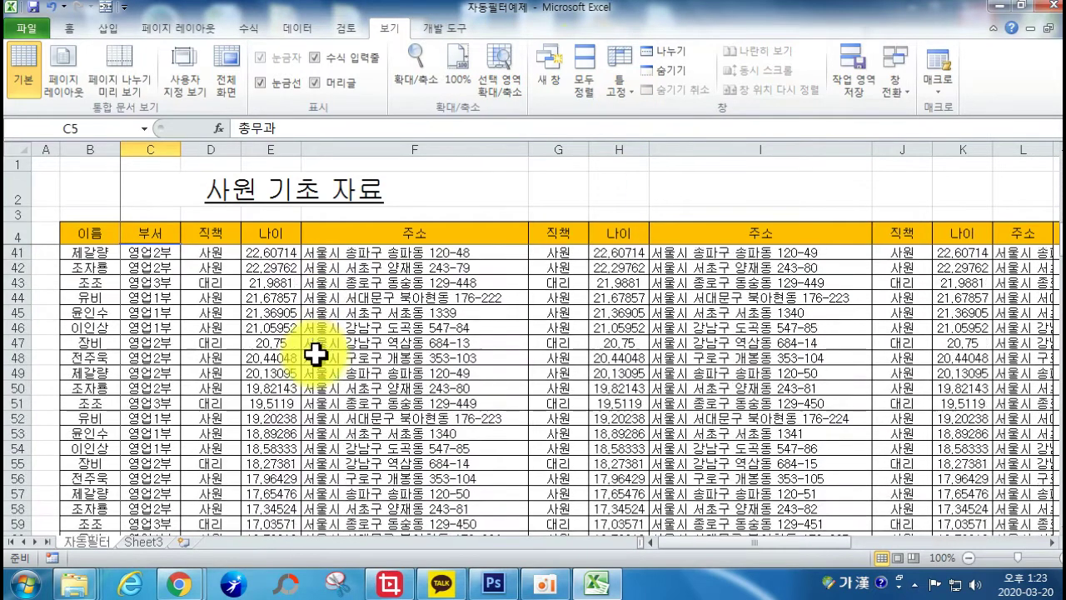
pyautogui.scroll(-7, 313, 354)
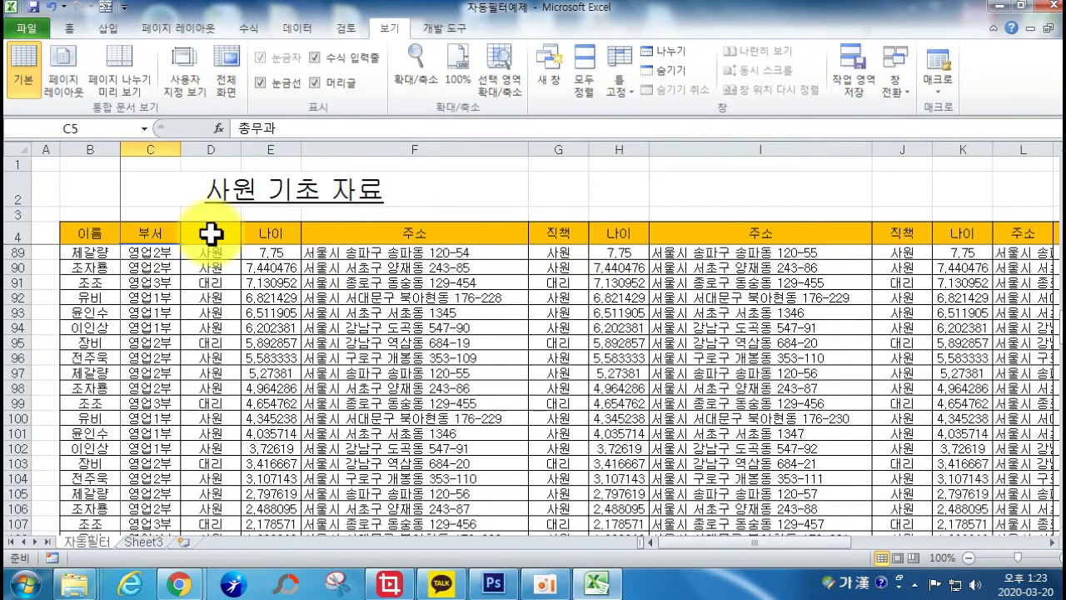
pyautogui.press('Right')
pyautogui.press('Right')
pyautogui.press('Right')
pyautogui.press('Right')
pyautogui.press('Right')
pyautogui.press('Right')
pyautogui.press('Right')
pyautogui.press('Right')
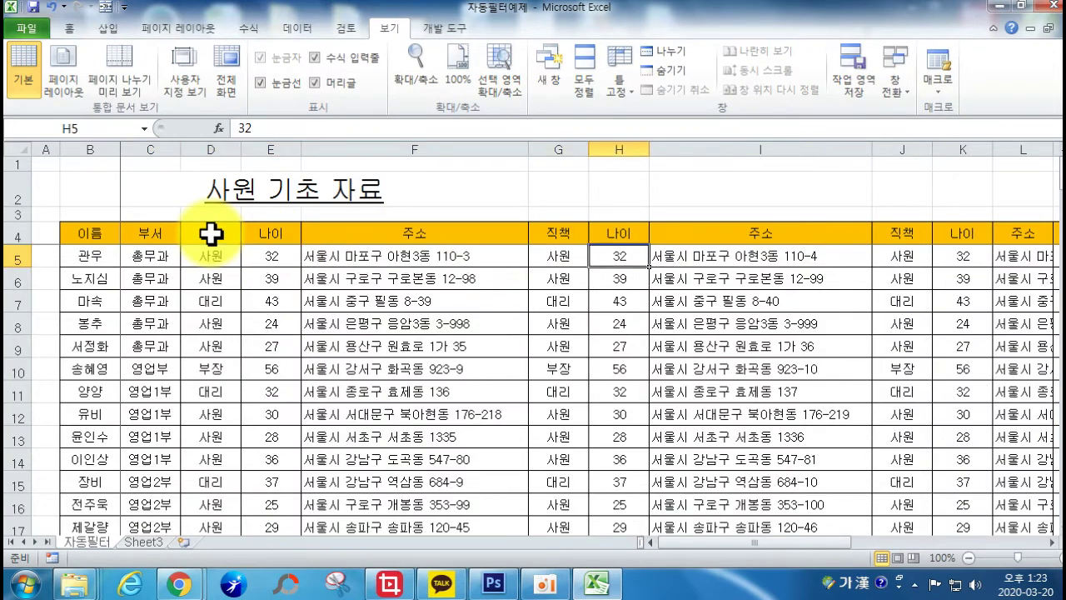
pyautogui.press('Right')
pyautogui.press('Right')
pyautogui.press('Right')
pyautogui.press('Right')
pyautogui.press('Right')
pyautogui.press('Right')
pyautogui.press('Right')
pyautogui.press('Right')
pyautogui.press('Right')
pyautogui.press('Right')
pyautogui.press('Right')
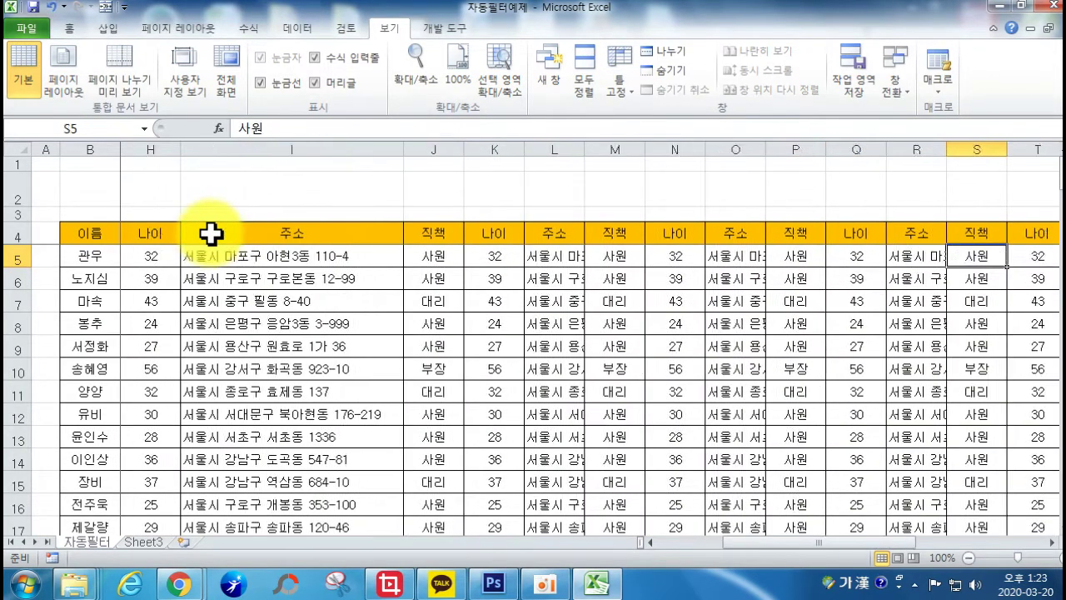
pyautogui.press('Right')
pyautogui.press('Right')
pyautogui.press('Right')
pyautogui.press('Right')
pyautogui.press('Right')
pyautogui.press('Right')
pyautogui.press('Right')
pyautogui.press('Right')
pyautogui.press('Right')
pyautogui.press('Right')
pyautogui.press('Right')
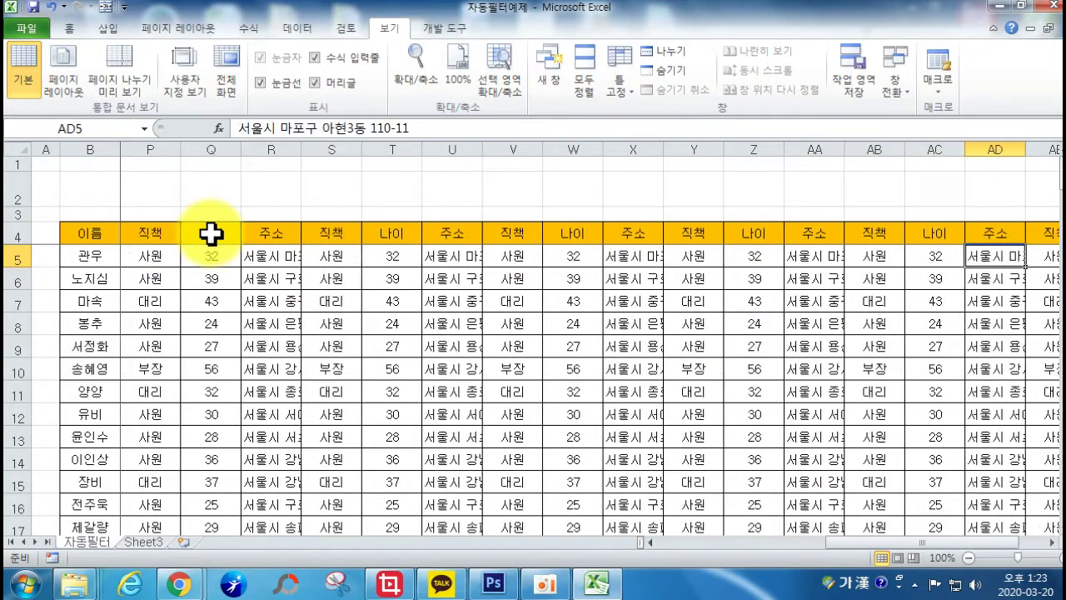
pyautogui.press('Right')
pyautogui.press('Right')
pyautogui.press('Right')
pyautogui.press('Left')
pyautogui.press('Left')
pyautogui.press('Left')
pyautogui.press('Left')
pyautogui.press('Left')
pyautogui.press('Left')
pyautogui.press('Left')
pyautogui.press('Left')
pyautogui.press('Left')
pyautogui.press('Left')
pyautogui.press('Left')
pyautogui.press('Left')
pyautogui.press('Left')
pyautogui.press('Left')
pyautogui.press('Left')
pyautogui.press('Left')
pyautogui.press('Left')
pyautogui.press('Left')
pyautogui.press('Left')
pyautogui.press('Left')
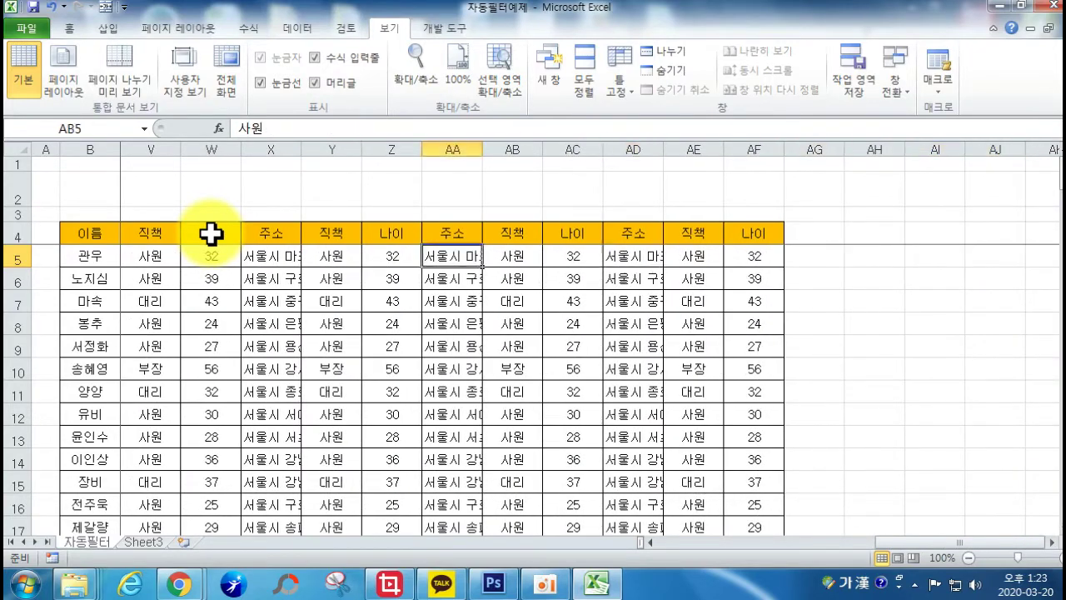
pyautogui.press('Home')
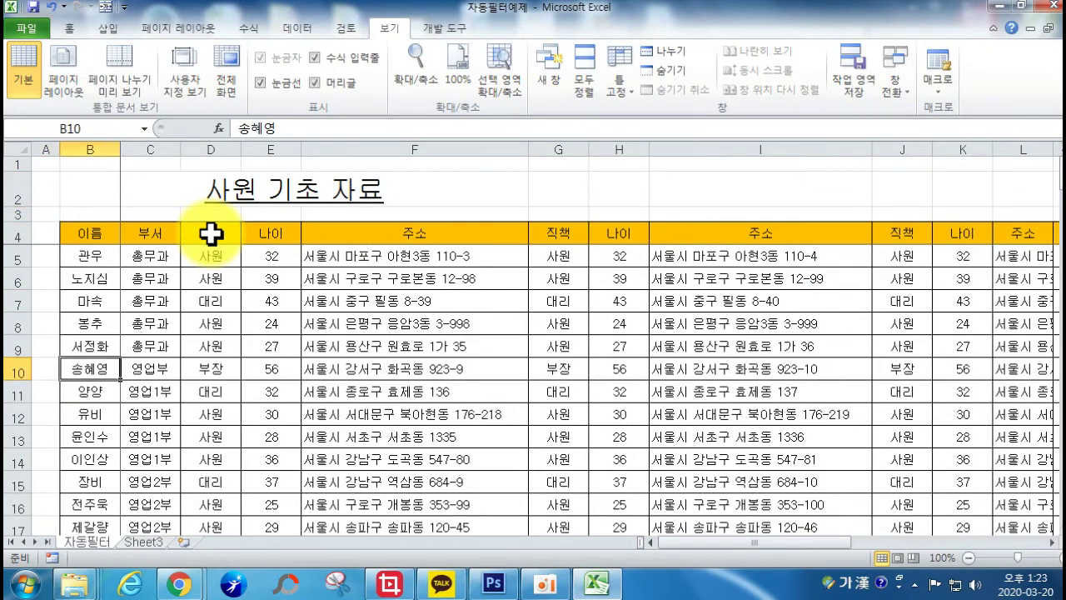
pyautogui.press('Right')
pyautogui.press('Left')
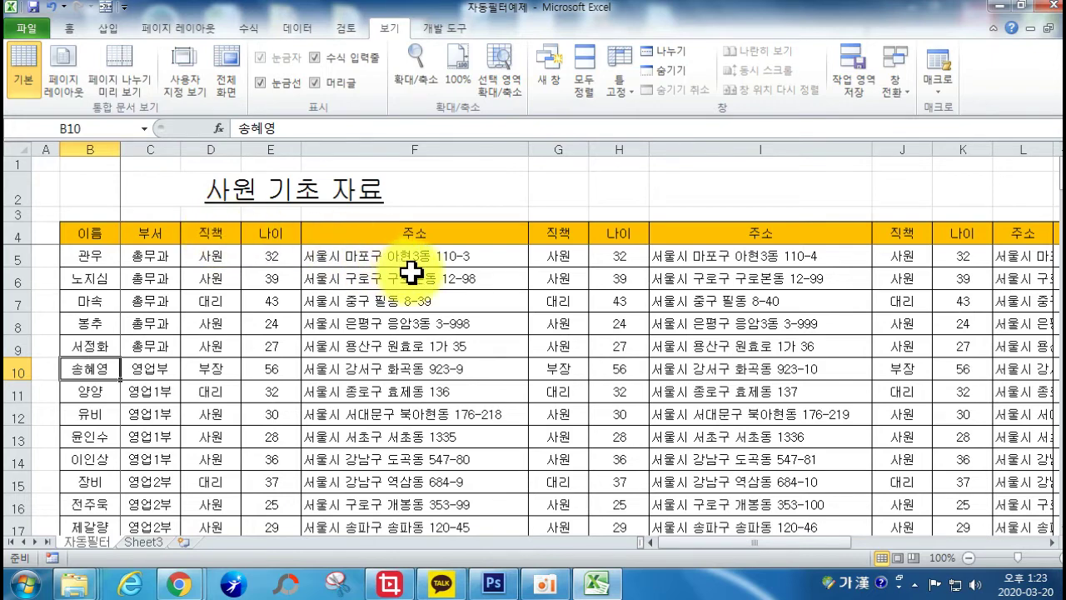
pyautogui.scroll(-2, 412, 271)
pyautogui.scroll(2, 412, 271)
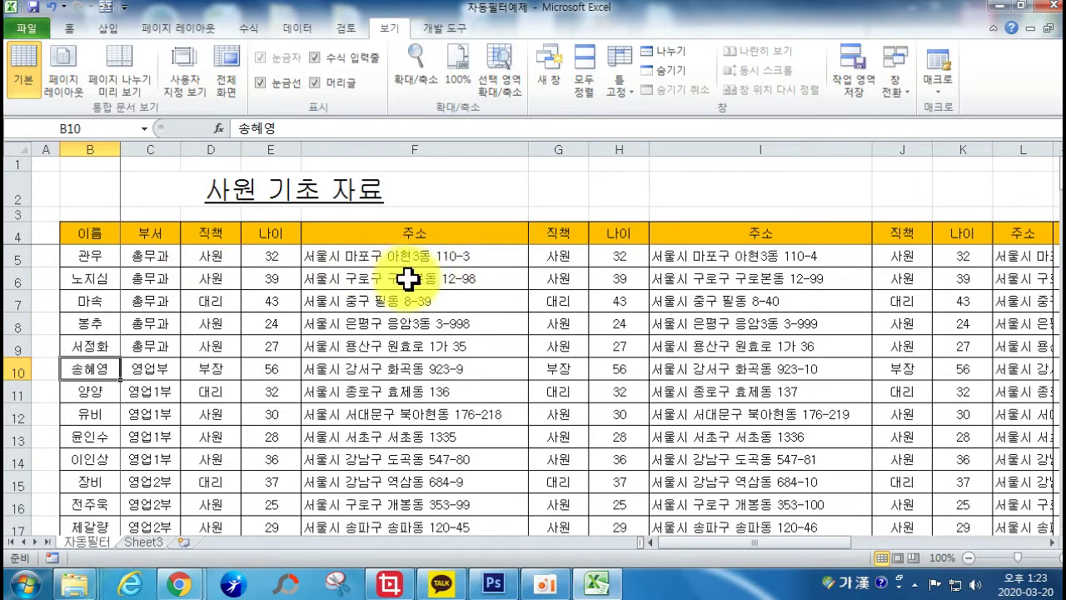
# Undo the column widening and the fills that enlarged the employee table, back to columns B to F.
pyautogui.click(52, 6)
pyautogui.click(51, 7)
pyautogui.click(625, 321)
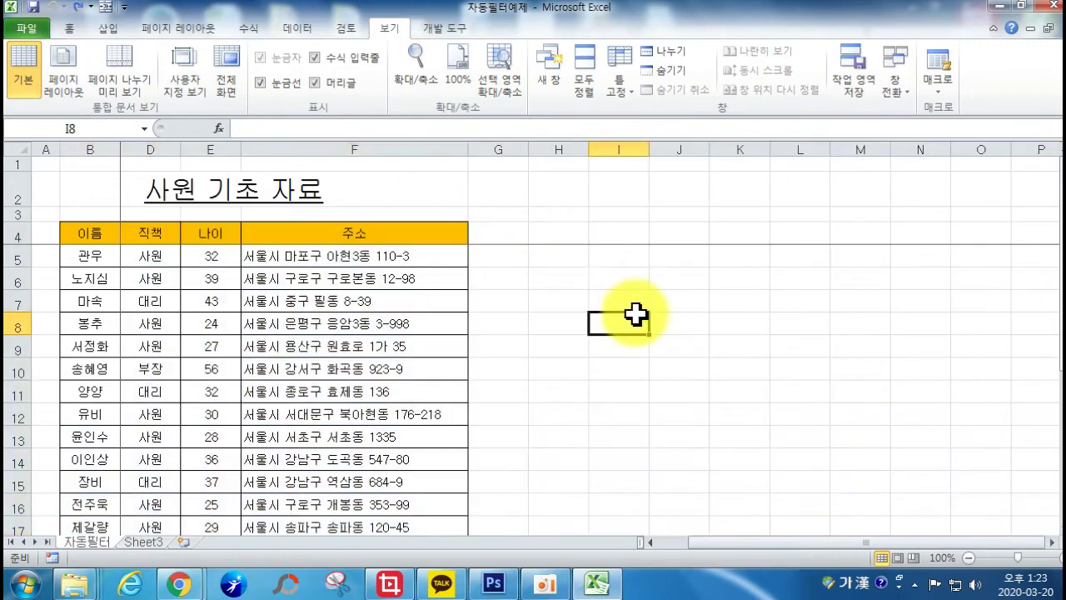
# Unfreeze the panes on the 자동필터 sheet and check that the whole sheet scrolls.
pyautogui.click(633, 73)
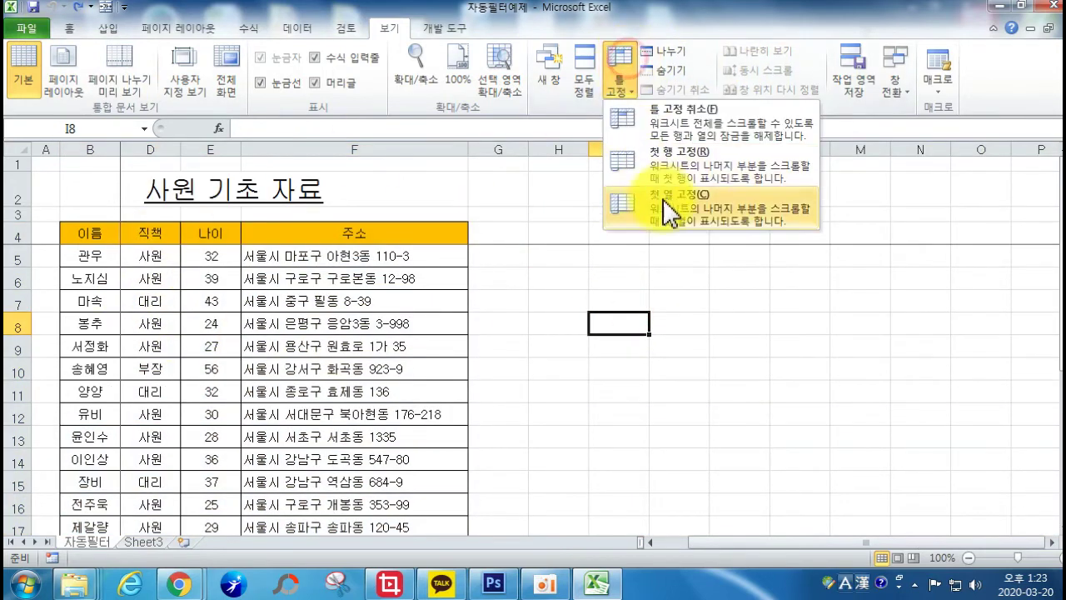
pyautogui.click(635, 110)
pyautogui.scroll(-4, 169, 297)
pyautogui.scroll(4, 109, 284)
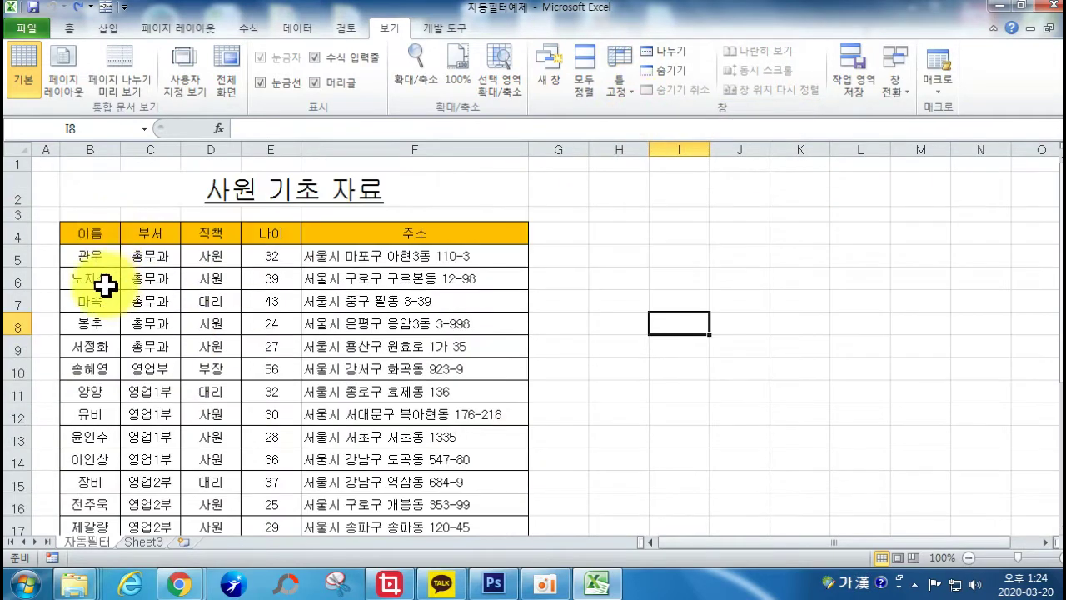
pyautogui.scroll(-1, 117, 280)
pyautogui.scroll(1, 124, 345)
# Fill the employee records in B5:F19 down well past row 61 and look through the lengthened table.
pyautogui.moveTo(96, 258); pyautogui.dragTo(350, 513)
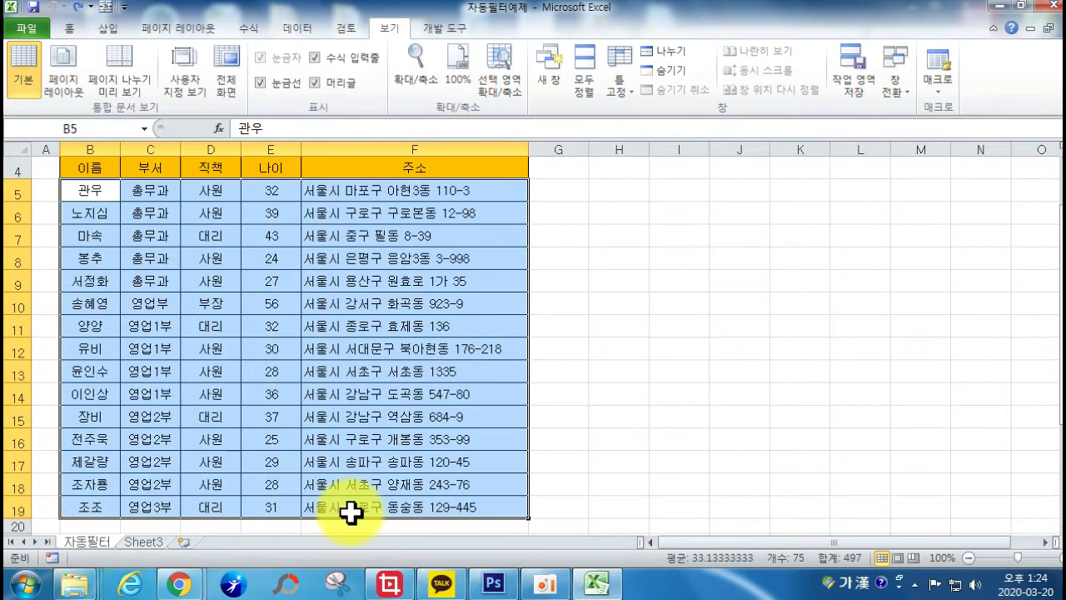
pyautogui.scroll(-3, 316, 358)
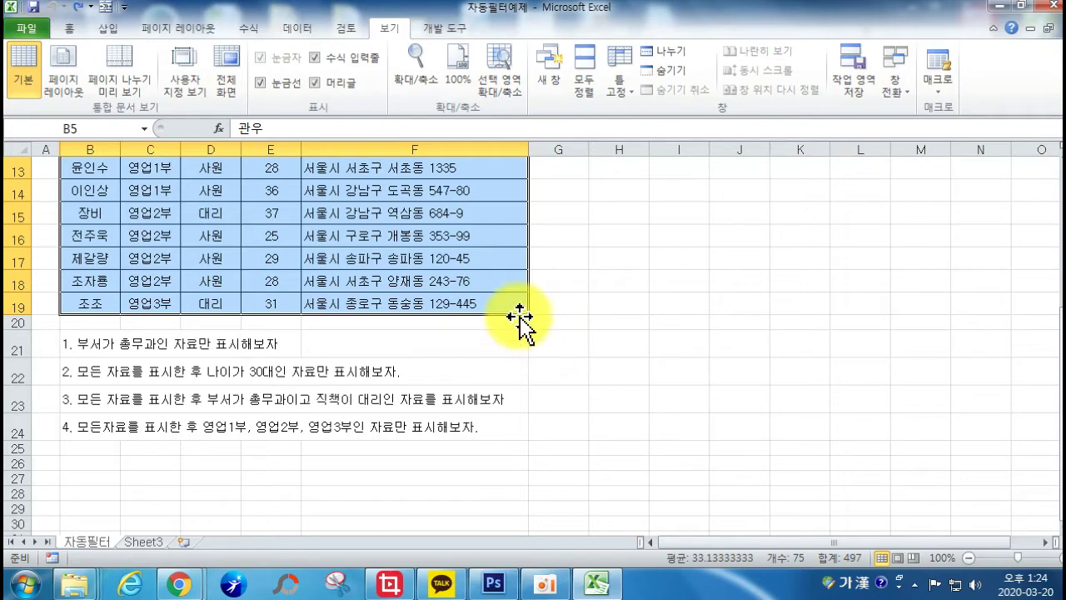
pyautogui.moveTo(528, 313); pyautogui.dragTo(537, 516)
pyautogui.scroll(20, 338, 308)
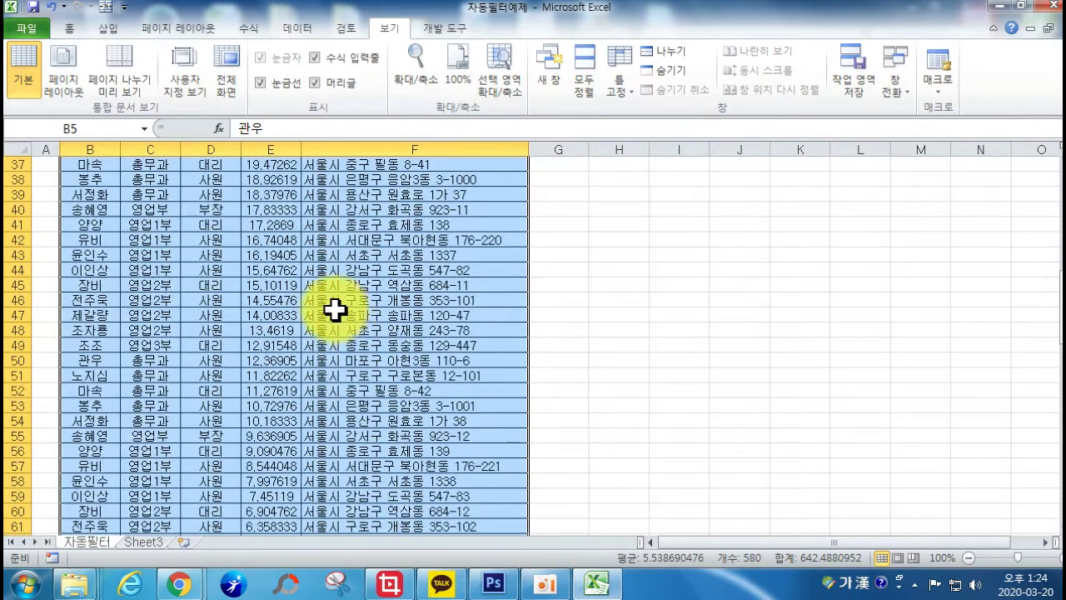
pyautogui.click(327, 308)
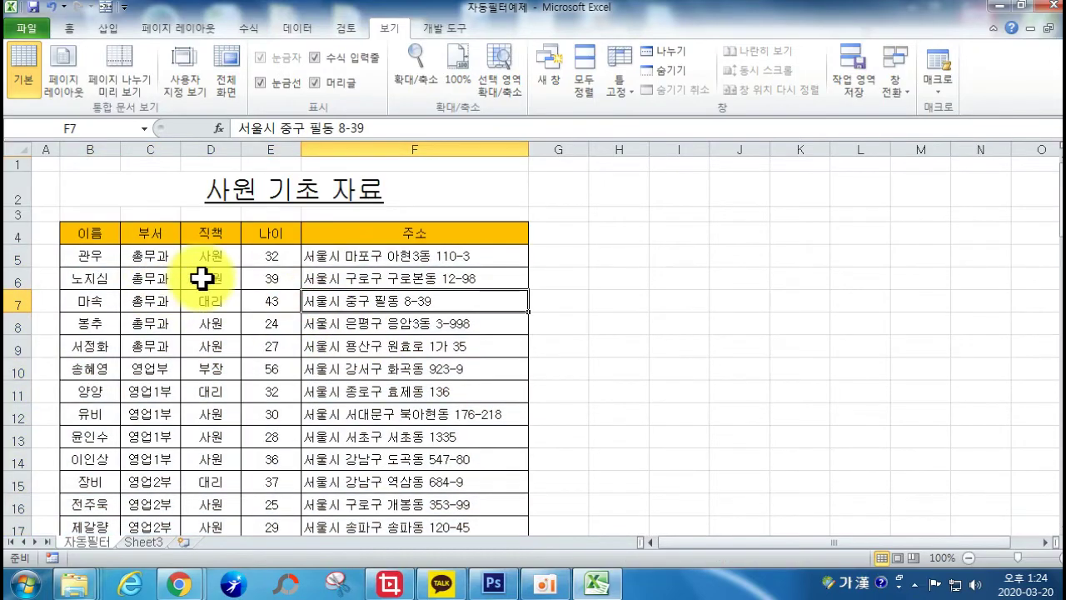
pyautogui.scroll(-20, 298, 316)
pyautogui.scroll(-7, 308, 331)
pyautogui.scroll(20, 312, 333)
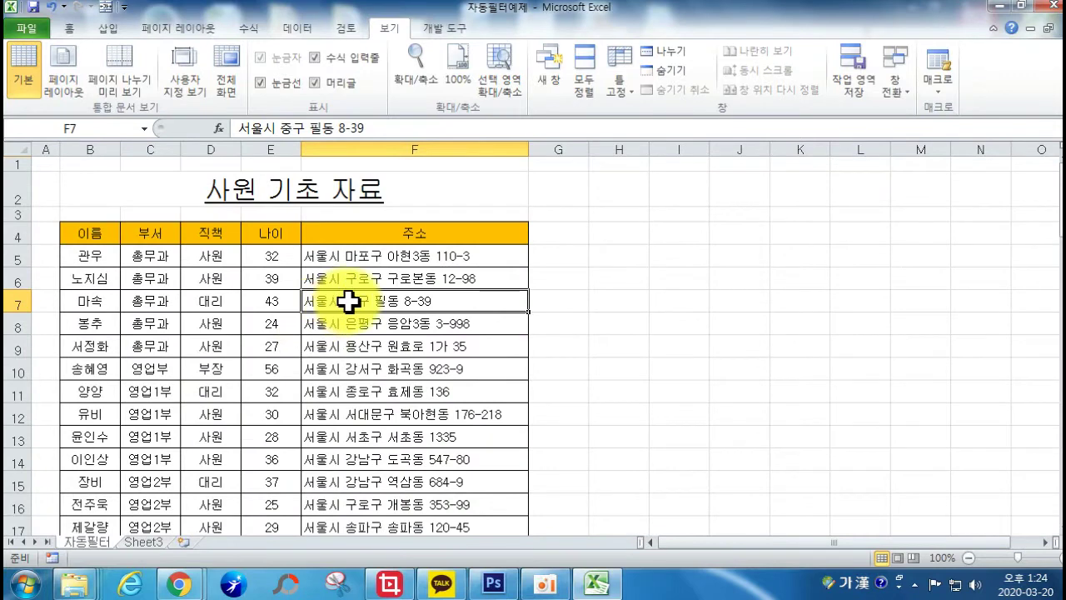
# Freeze the panes at cell C5 so that rows 1 to 4 and columns A and B stay in view.
pyautogui.click(139, 256)
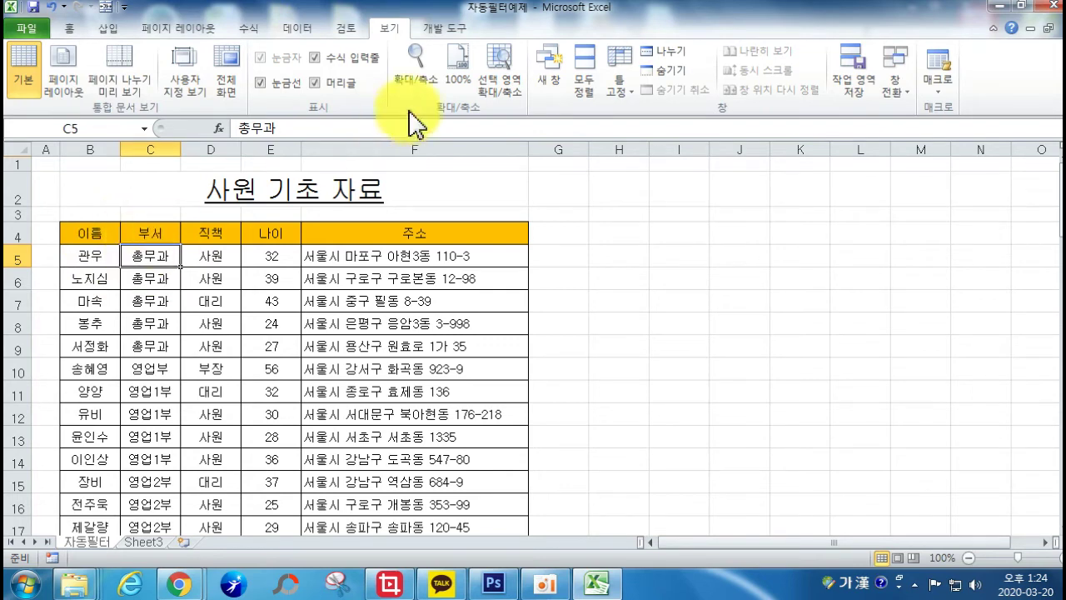
pyautogui.click(614, 59)
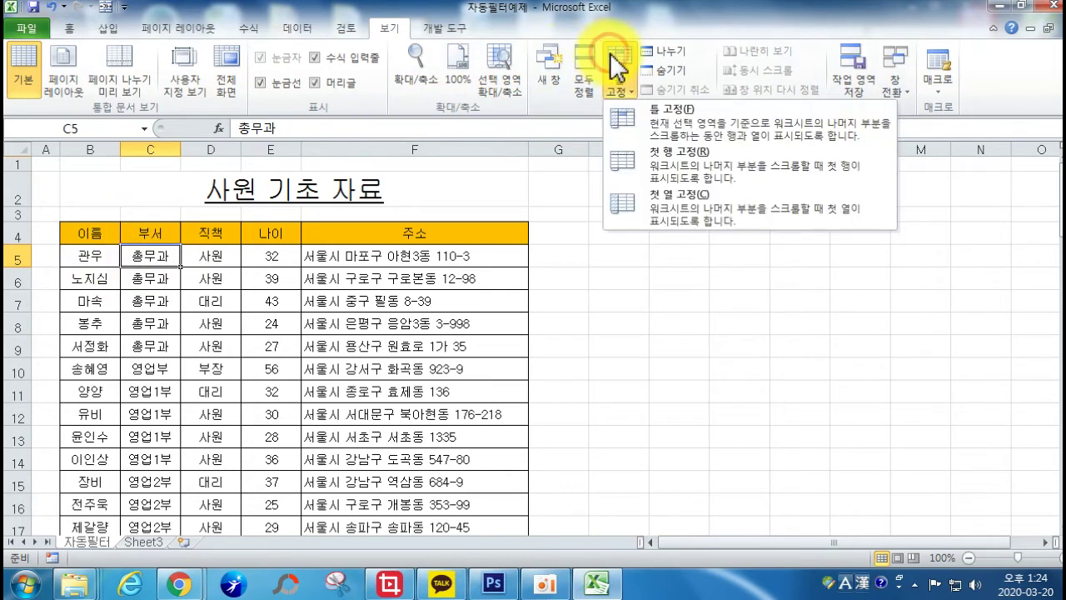
pyautogui.click(639, 121)
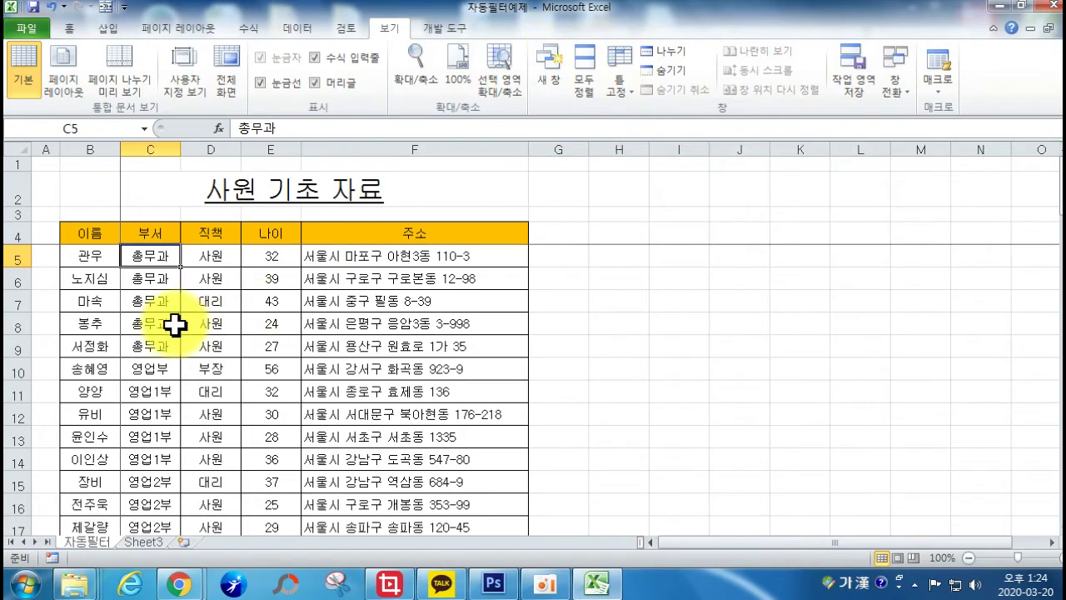
# Check that the headings stay in view down past row 90 of the employee table and unfreeze the panes.
pyautogui.scroll(-11, 178, 321)
pyautogui.scroll(-18, 185, 317)
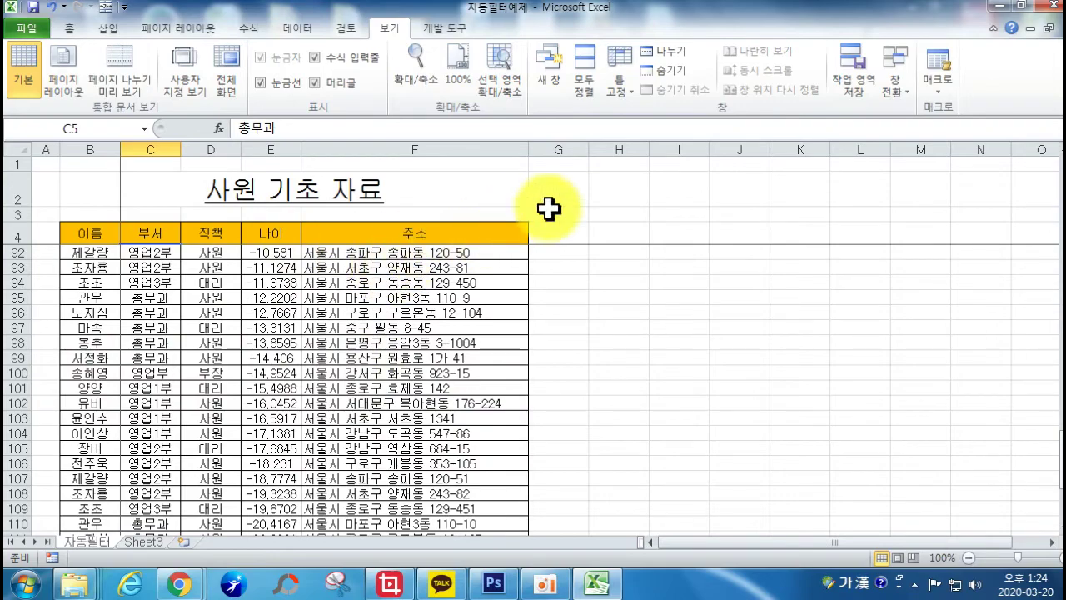
pyautogui.click(623, 65)
pyautogui.click(650, 127)
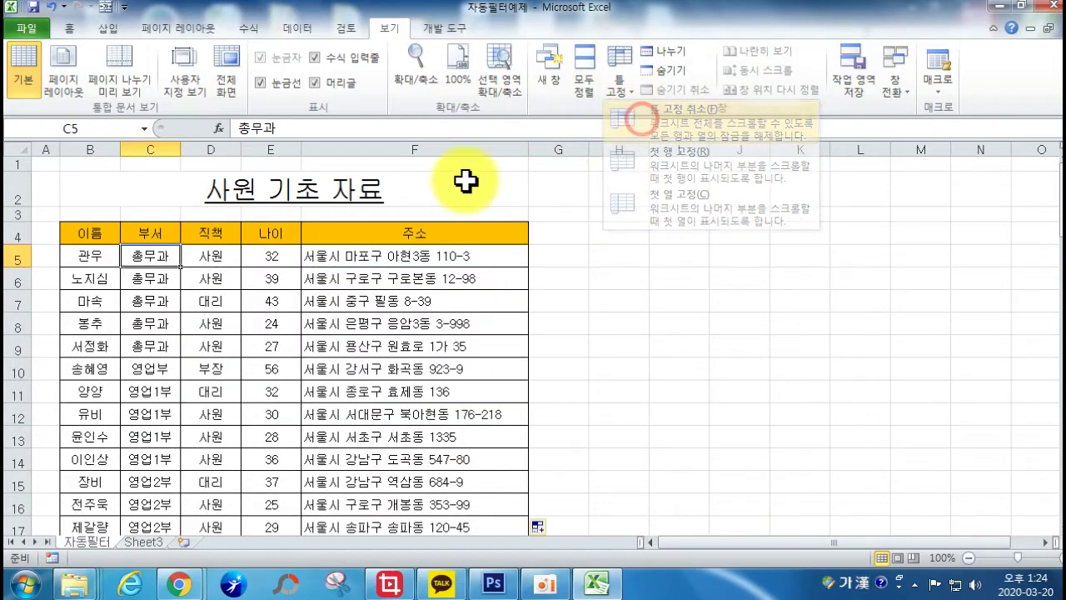
# Examine the records around rows 73 to 97 without frozen headings, including address cell F82 and the values in E82 to E89.
pyautogui.scroll(-20, 241, 317)
pyautogui.scroll(-2, 250, 327)
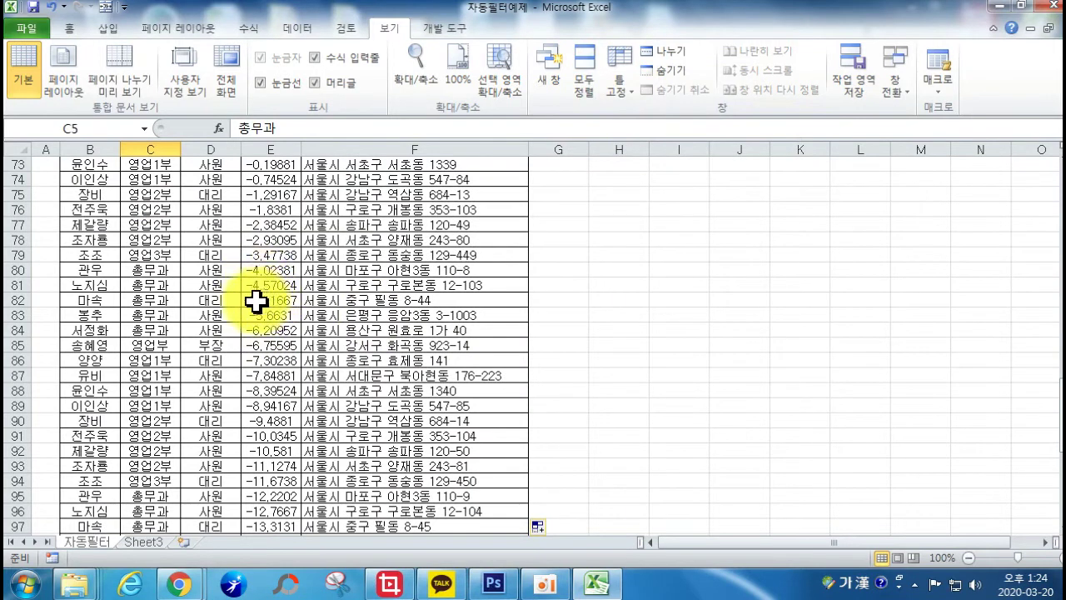
pyautogui.click(387, 299)
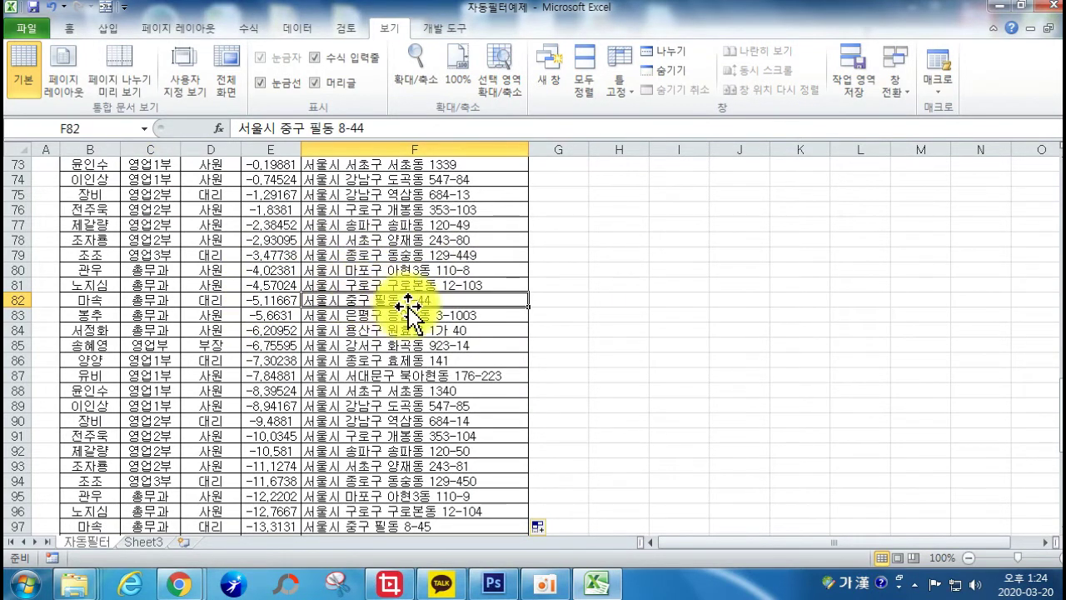
pyautogui.click(261, 301)
pyautogui.click(265, 329)
pyautogui.click(265, 344)
pyautogui.click(266, 376)
pyautogui.click(265, 404)
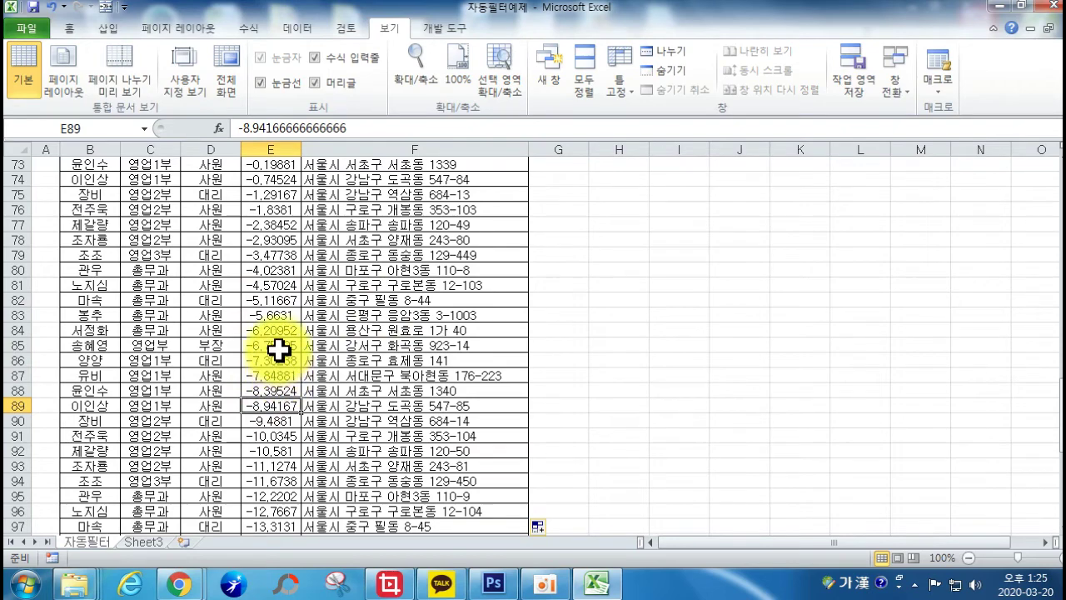
pyautogui.scroll(20, 278, 350)
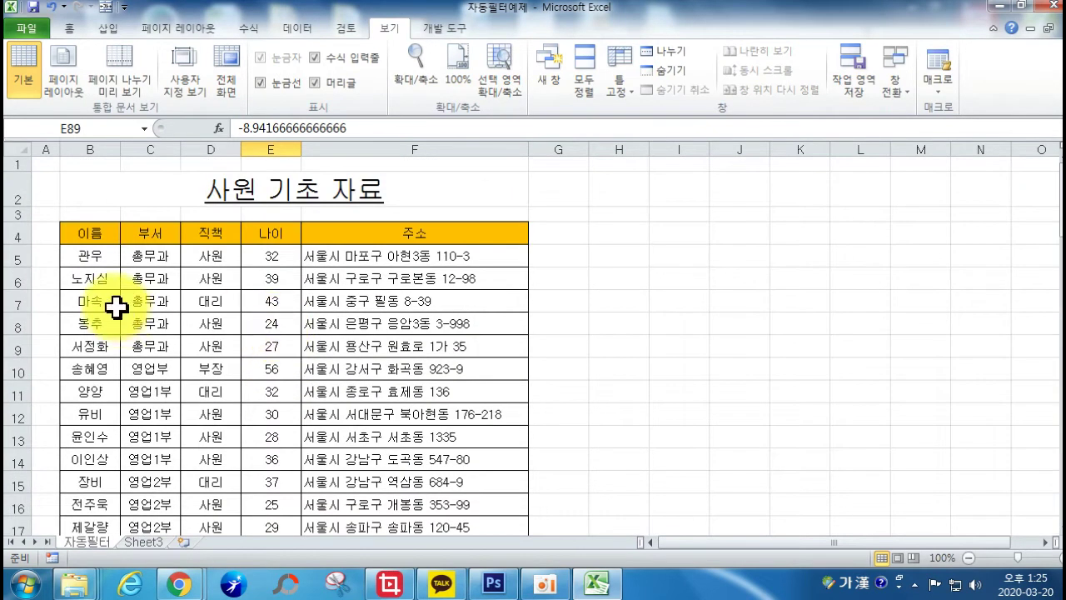
# Freeze the panes at cell C5 again and check the headings all the way down to the last record in row 120.
pyautogui.click(136, 261)
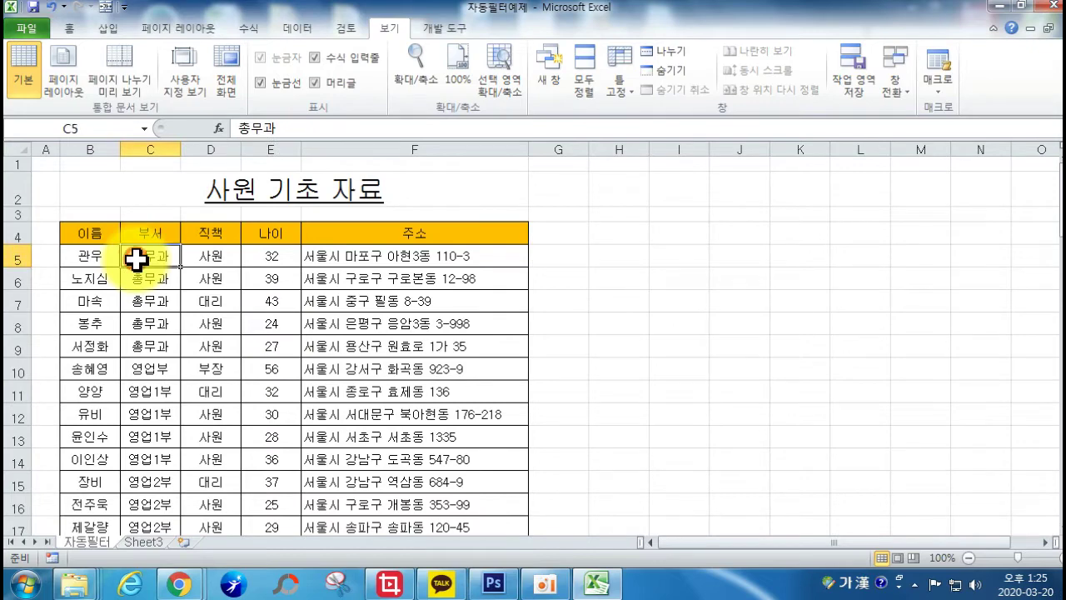
pyautogui.click(622, 74)
pyautogui.click(635, 121)
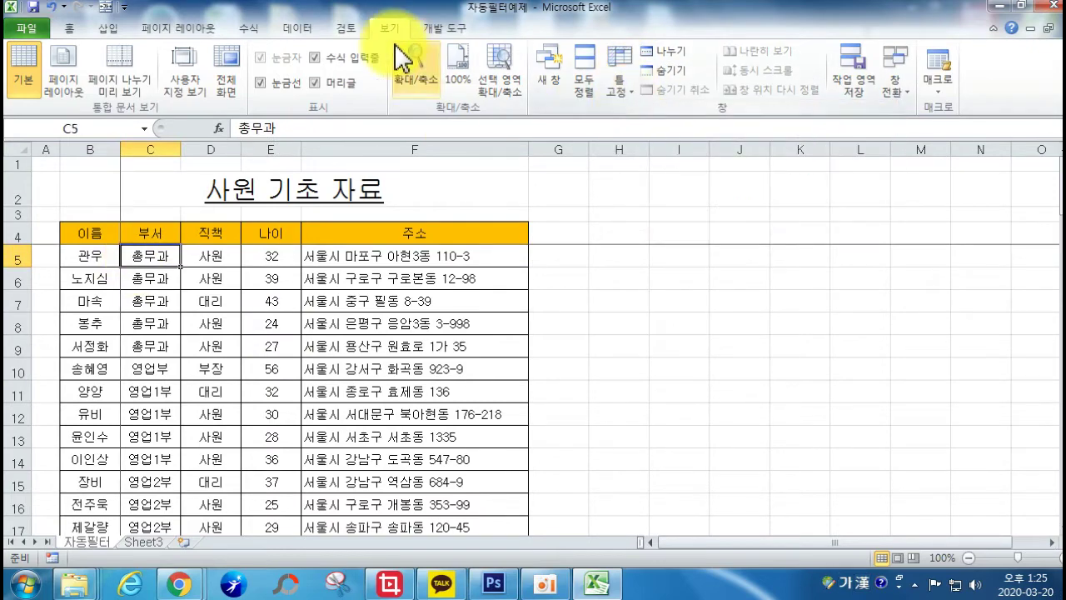
pyautogui.scroll(-20, 380, 409)
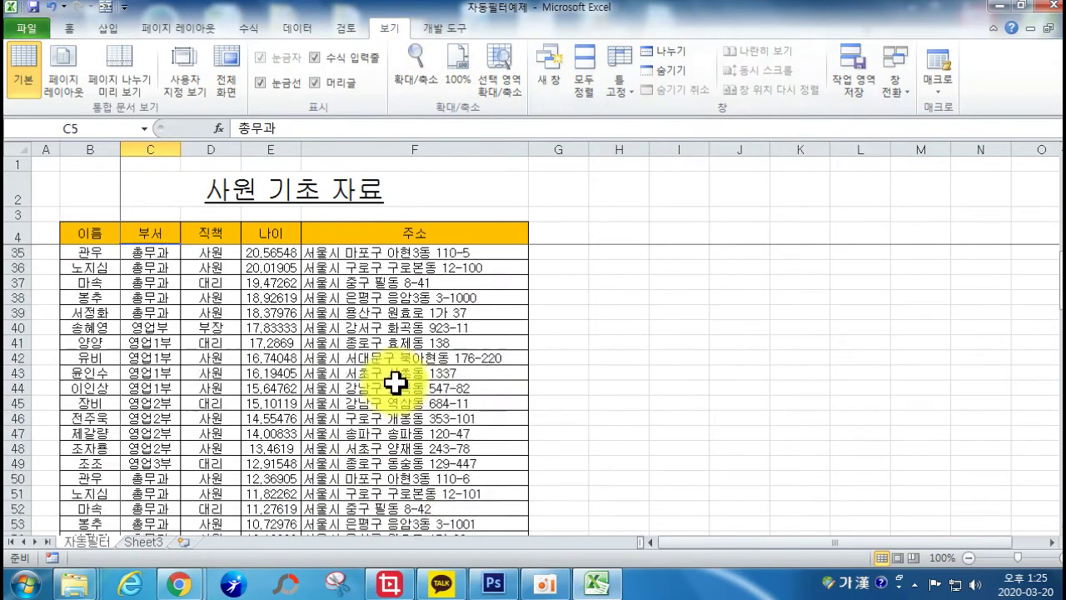
pyautogui.scroll(-16, 305, 388)
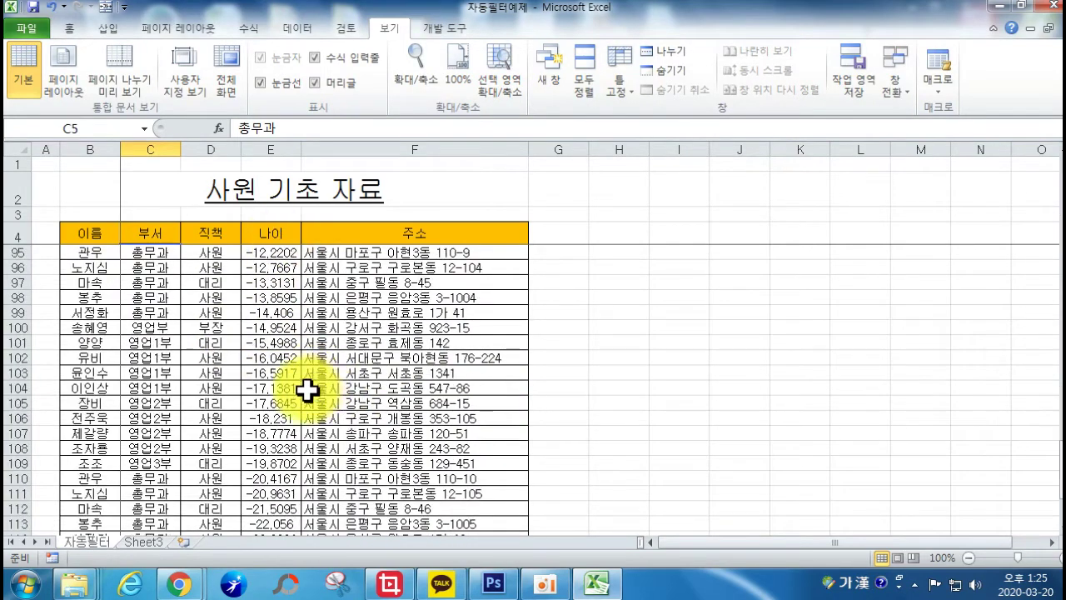
pyautogui.scroll(2, 296, 328)
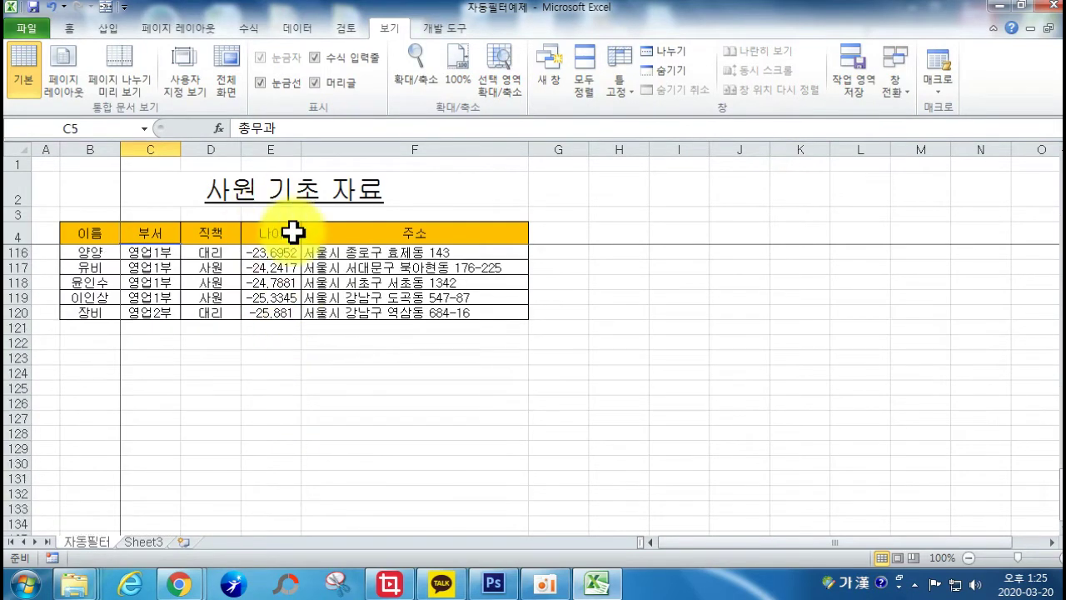
# Select cell B121 below the last record and unfreeze the panes.
pyautogui.click(93, 325)
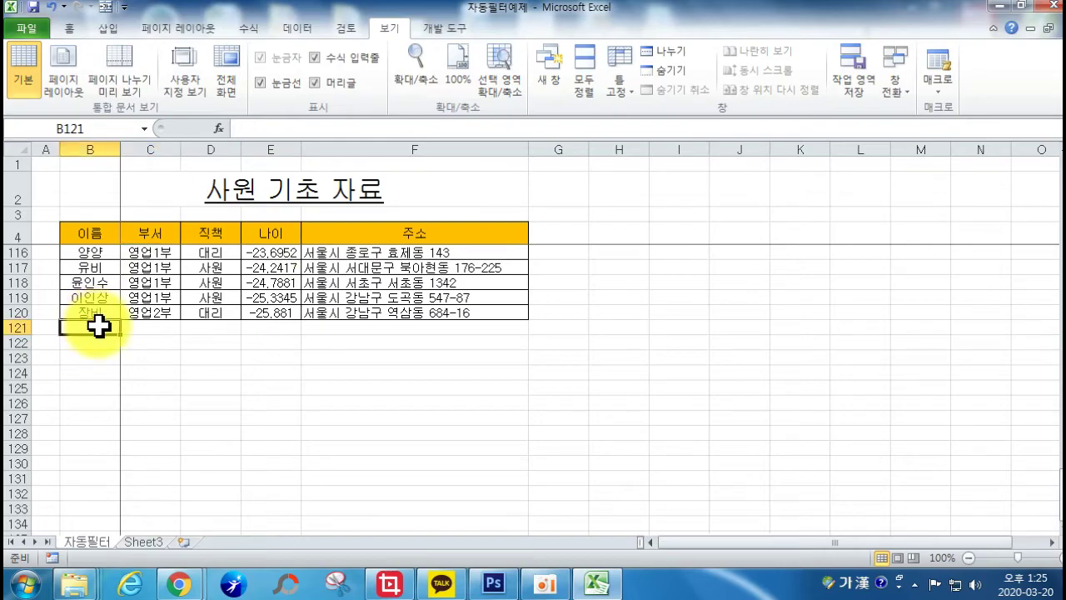
pyautogui.click(619, 70)
pyautogui.click(641, 113)
pyautogui.scroll(-20, 372, 289)
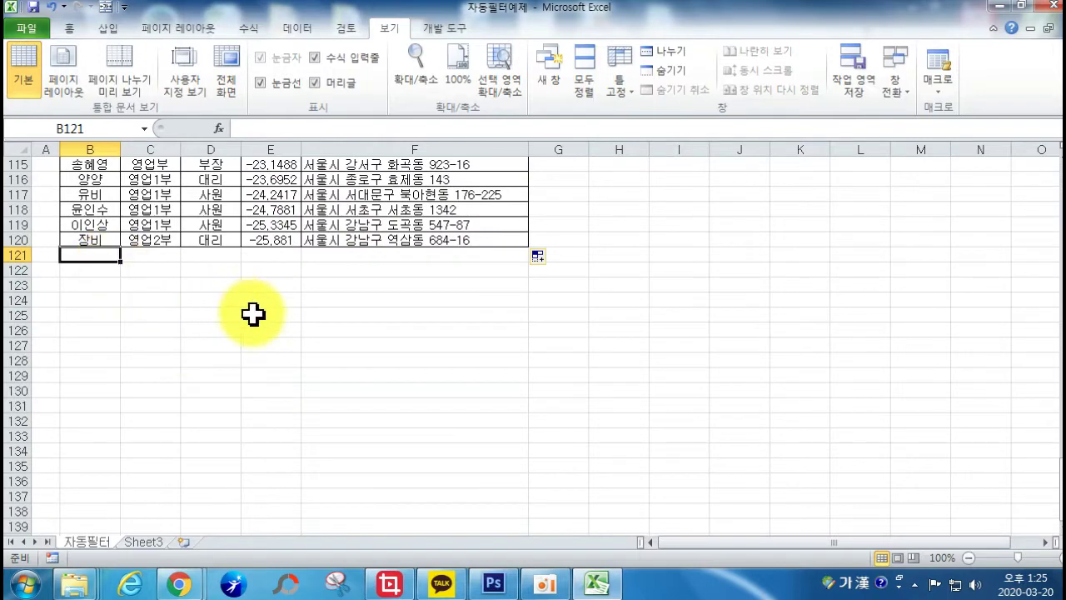
# Start a new record in row 121 with an employee's name in B121, 인사 in C121 and 총무 in D121.
pyautogui.write('ㄱ')
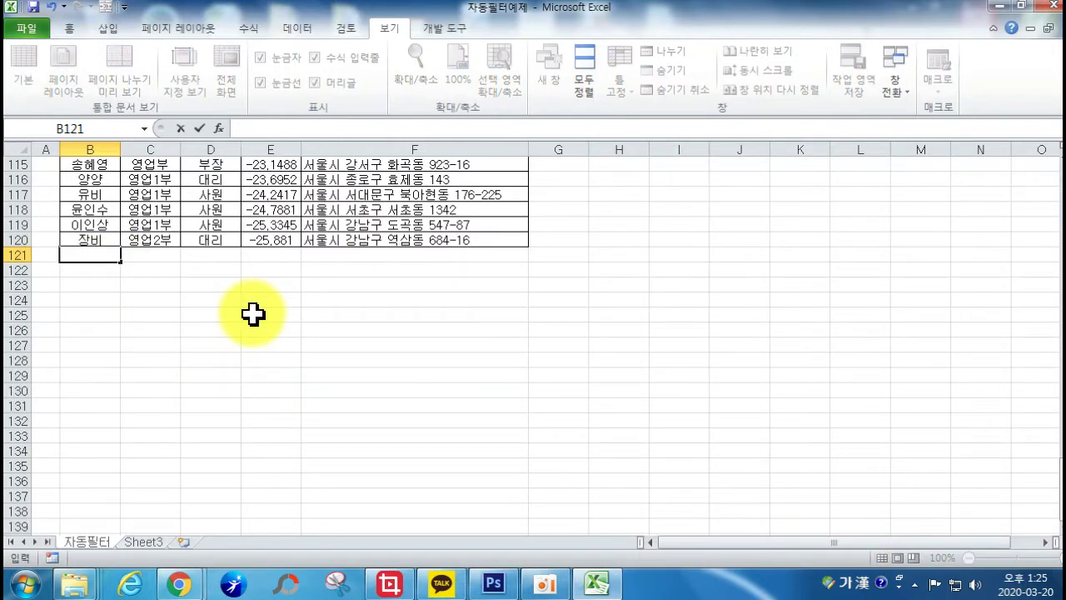
pyautogui.write('진사ㅇ')
pyautogui.press('Tab')
pyautogui.write('2010')
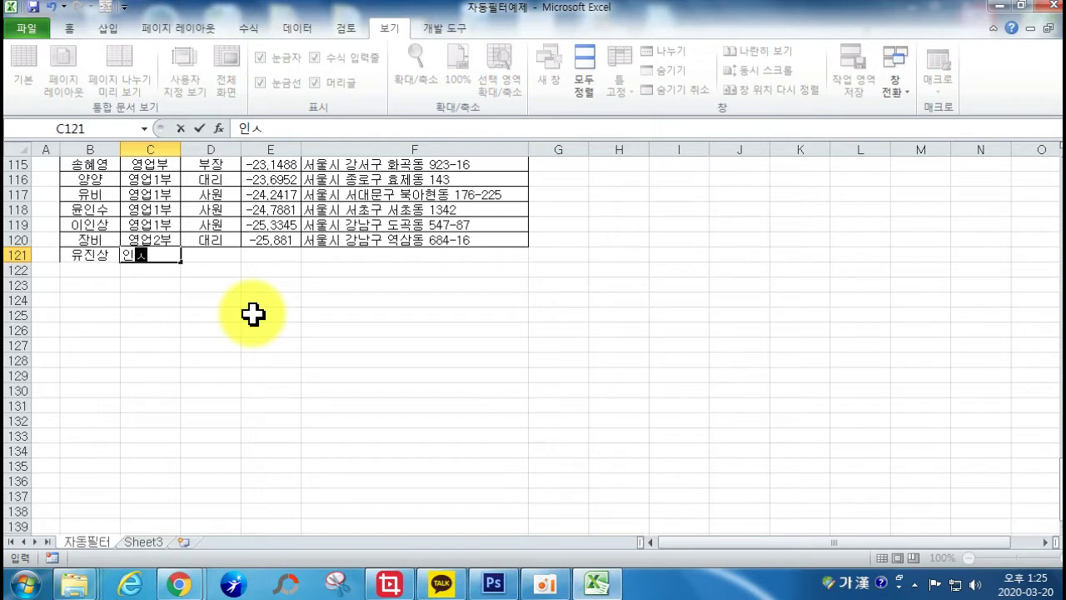
pyautogui.press('Tab')
pyautogui.write('초')
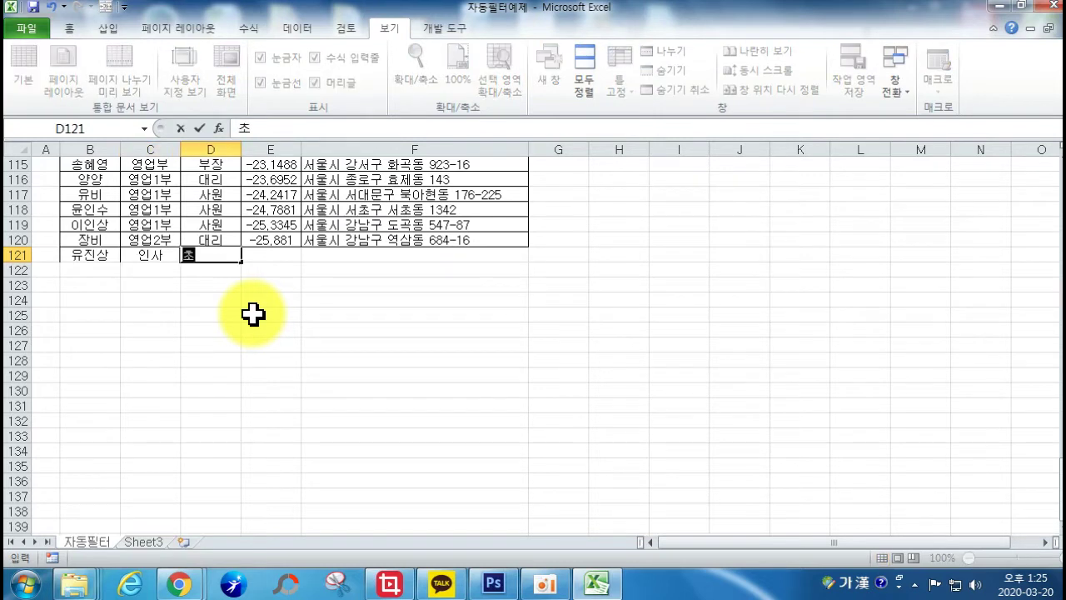
pyautogui.write('ㅇ무')
pyautogui.press('Tab')
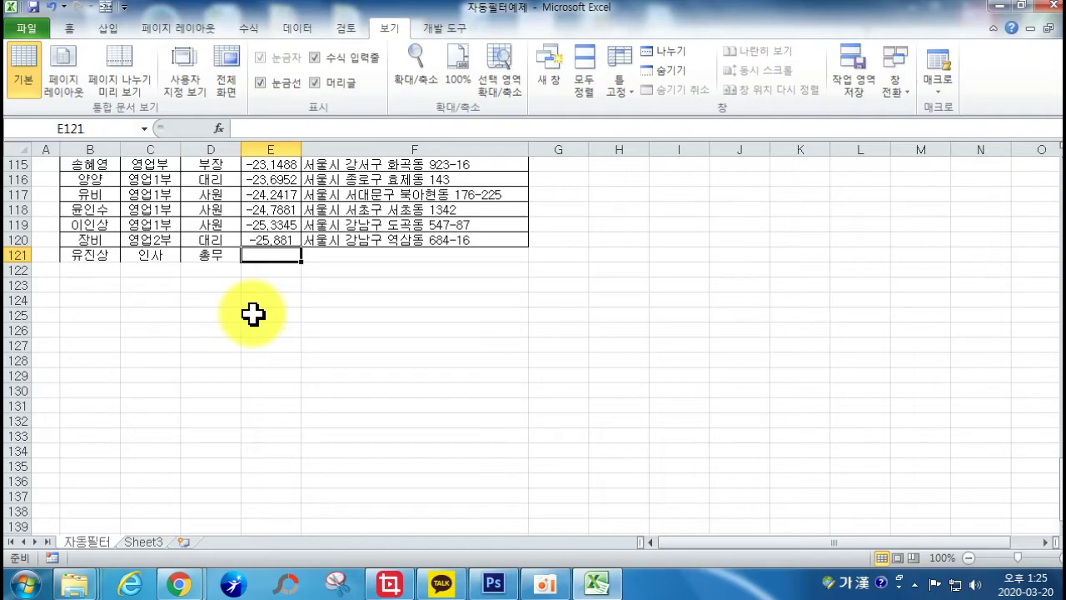
# Go back and forth between the column headings and row 121 to check which field belongs in E121.
pyautogui.scroll(20, 308, 241)
pyautogui.scroll(4, 333, 302)
pyautogui.scroll(-20, 317, 336)
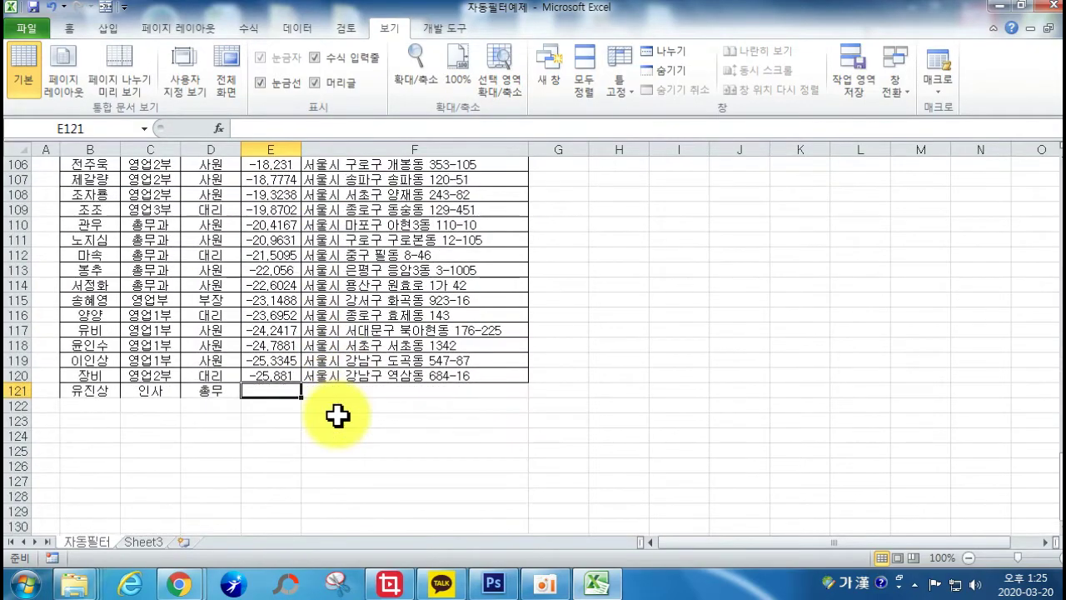
pyautogui.scroll(-3, 337, 415)
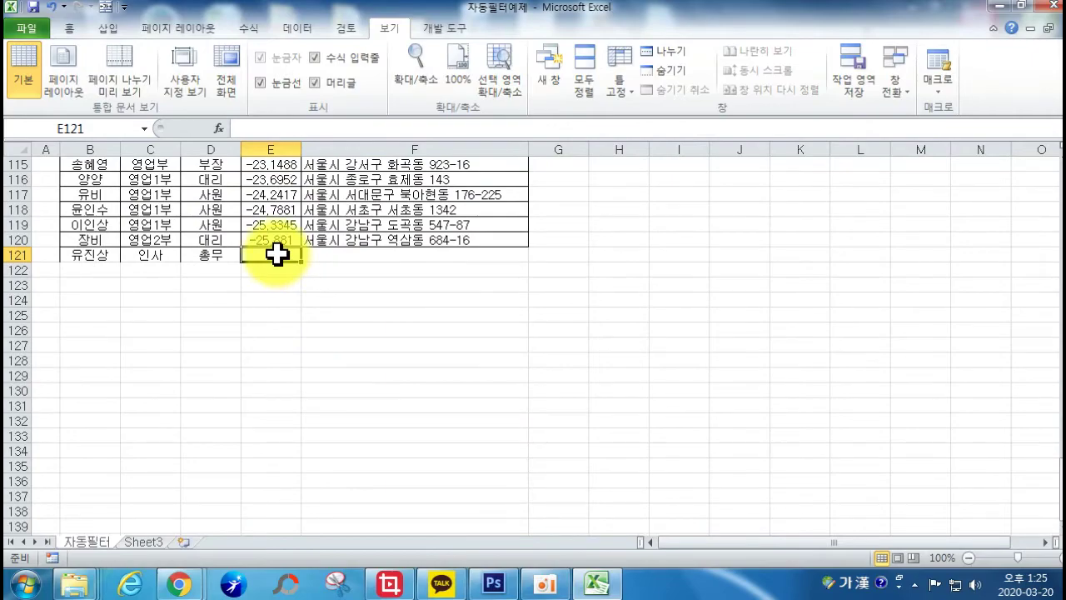
pyautogui.scroll(20, 279, 254)
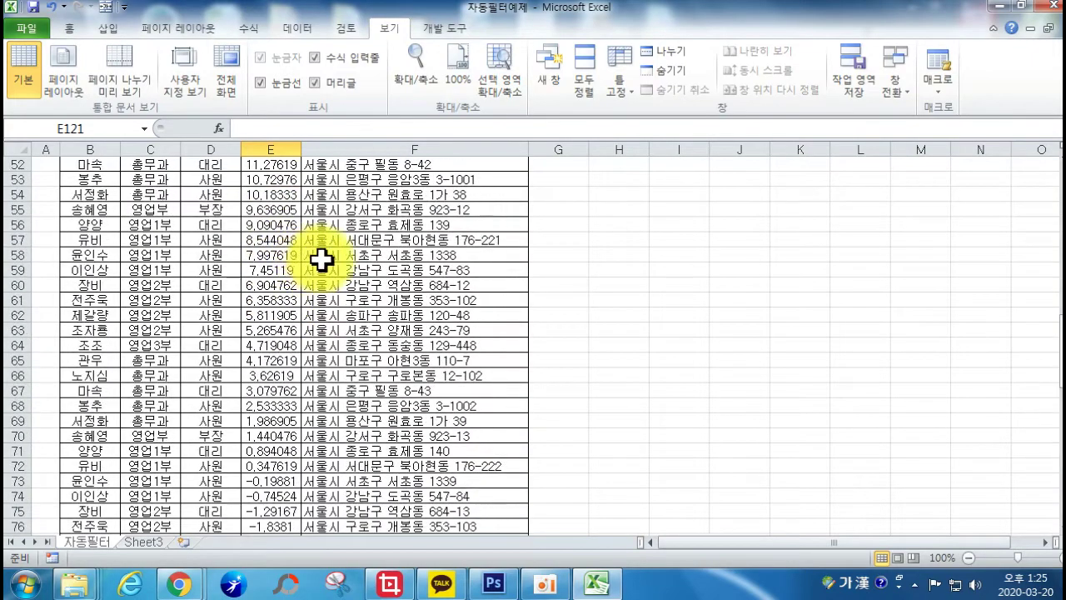
pyautogui.scroll(-6, 317, 260)
pyautogui.scroll(-13, 316, 267)
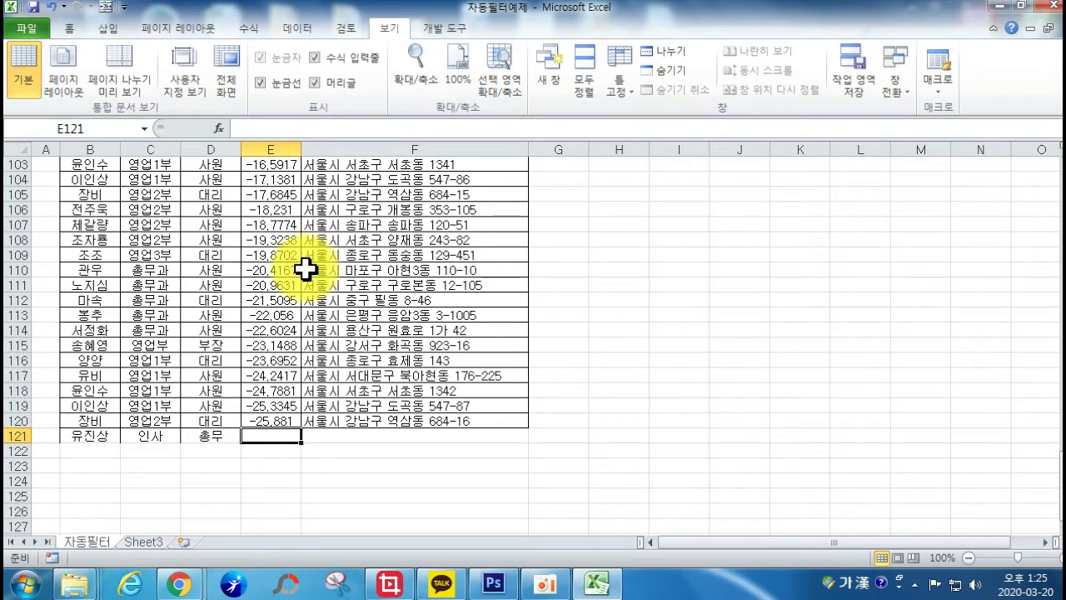
# Delete the whole of row 121 with the partly entered record.
pyautogui.click(19, 434)
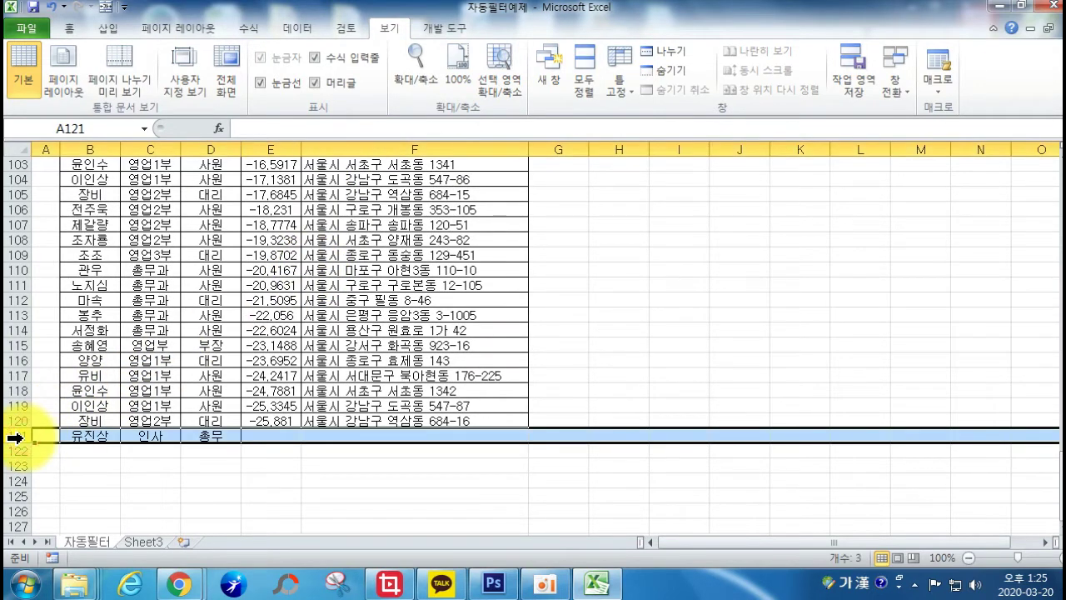
pyautogui.rightClick(19, 435)
pyautogui.click(83, 328)
# Freeze the panes at cell C5 once more and check that rows 1 to 4 stay in view over the lower records.
pyautogui.scroll(16, 191, 333)
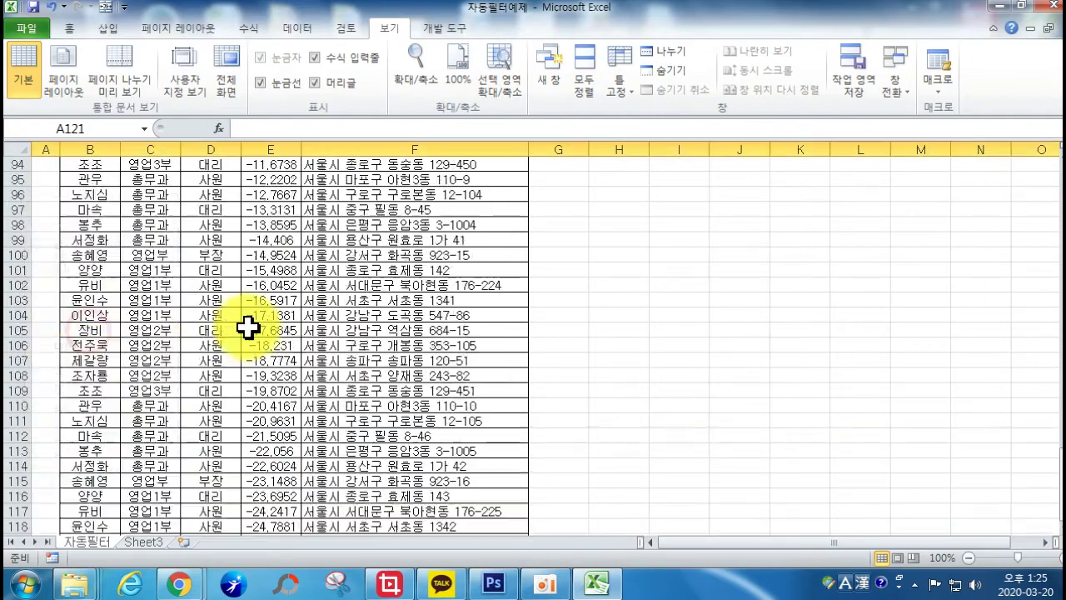
pyautogui.scroll(18, 191, 333)
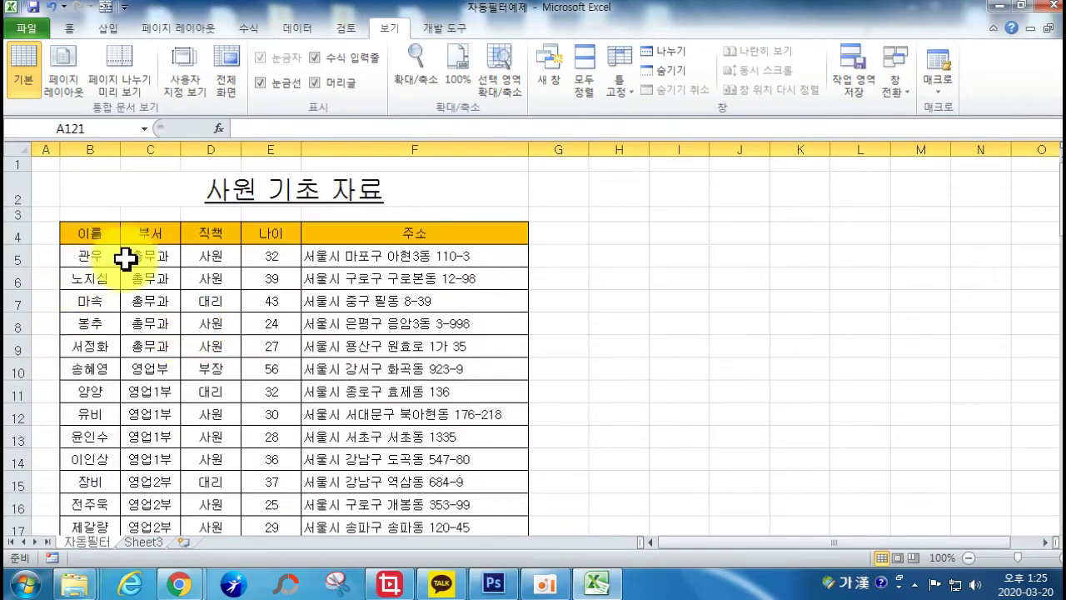
pyautogui.click(138, 256)
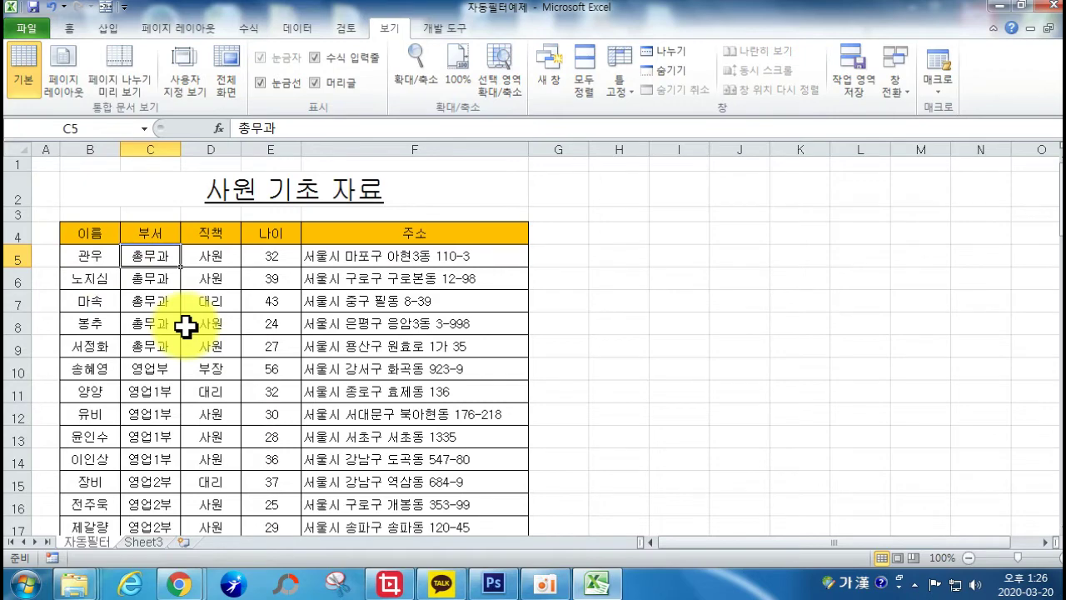
pyautogui.click(619, 73)
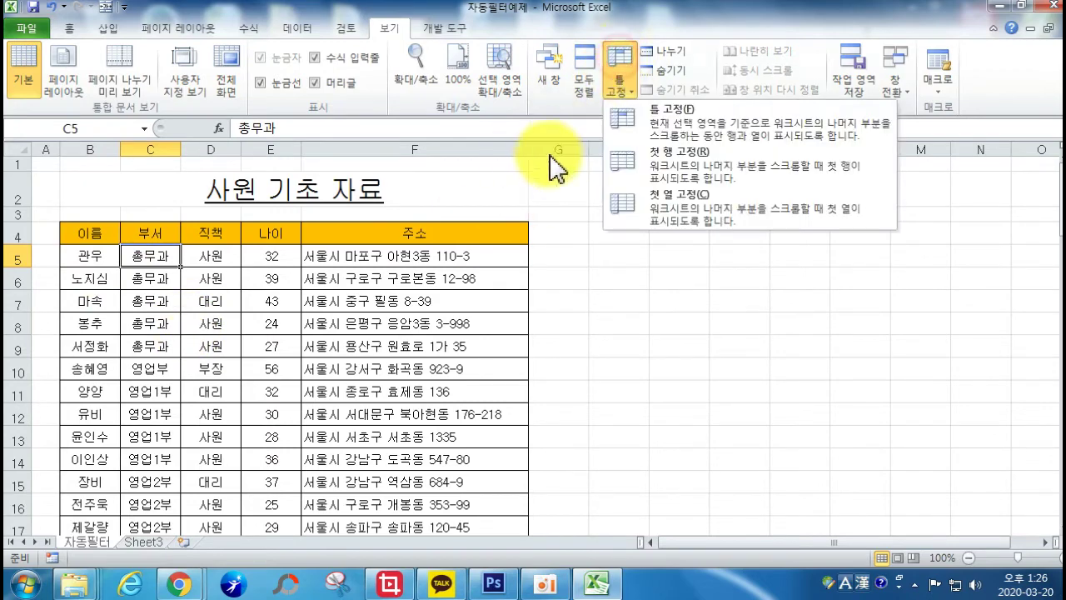
pyautogui.click(653, 138)
pyautogui.scroll(-20, 357, 305)
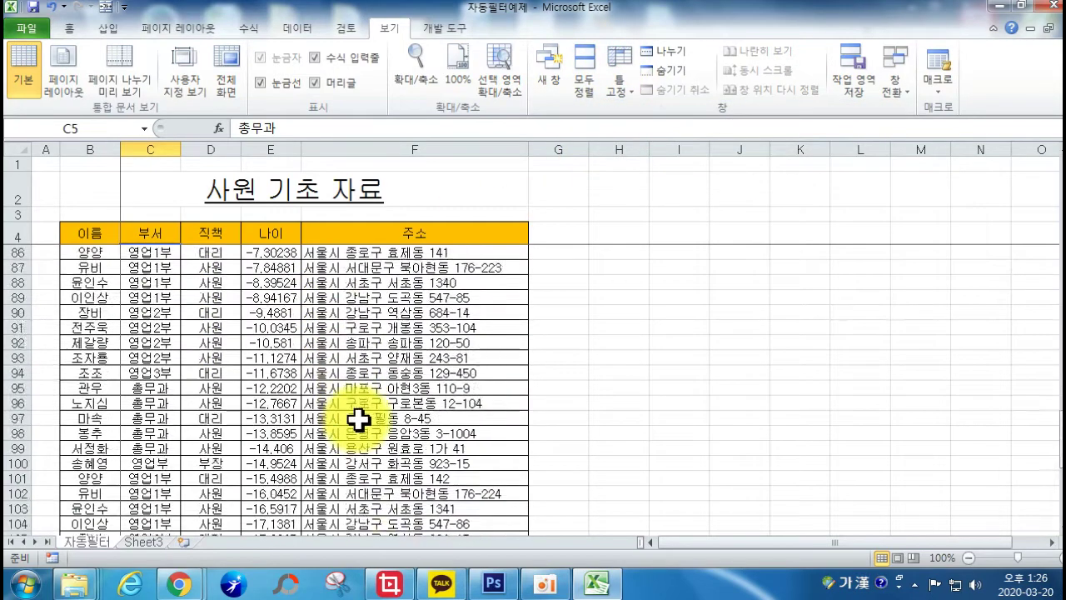
pyautogui.scroll(20, 357, 425)
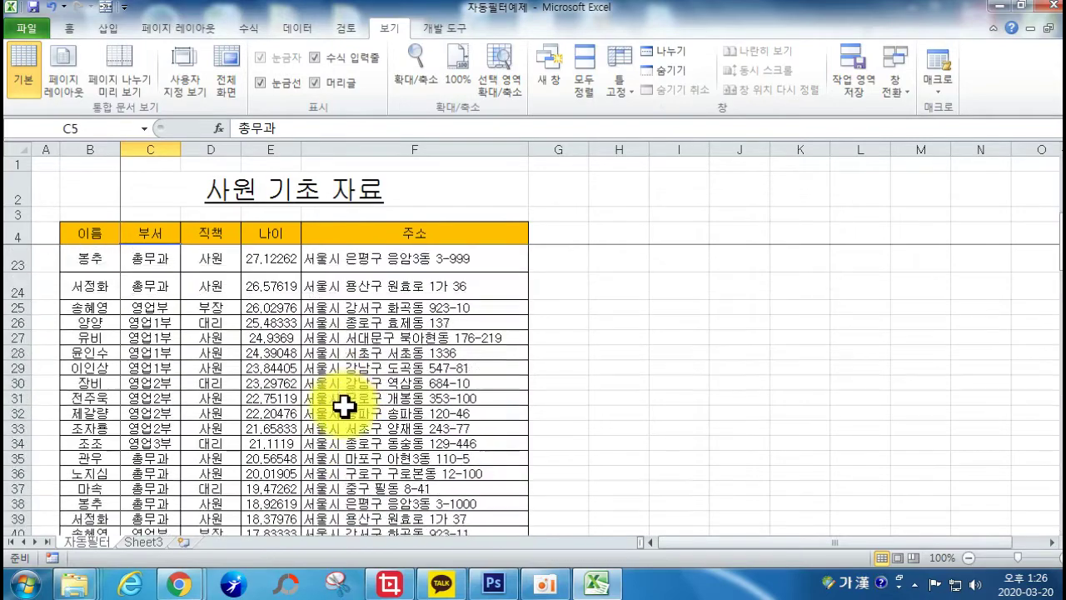
# Move across row 5 beyond column N and back to column A to check that columns A and B stay frozen, finishing at cell F9.
pyautogui.press('Right')
pyautogui.press('Right')
pyautogui.press('Right')
pyautogui.press('Right')
pyautogui.press('Right')
pyautogui.press('Right')
pyautogui.press('Right')
pyautogui.press('Right')
pyautogui.press('Right')
pyautogui.press('Right')
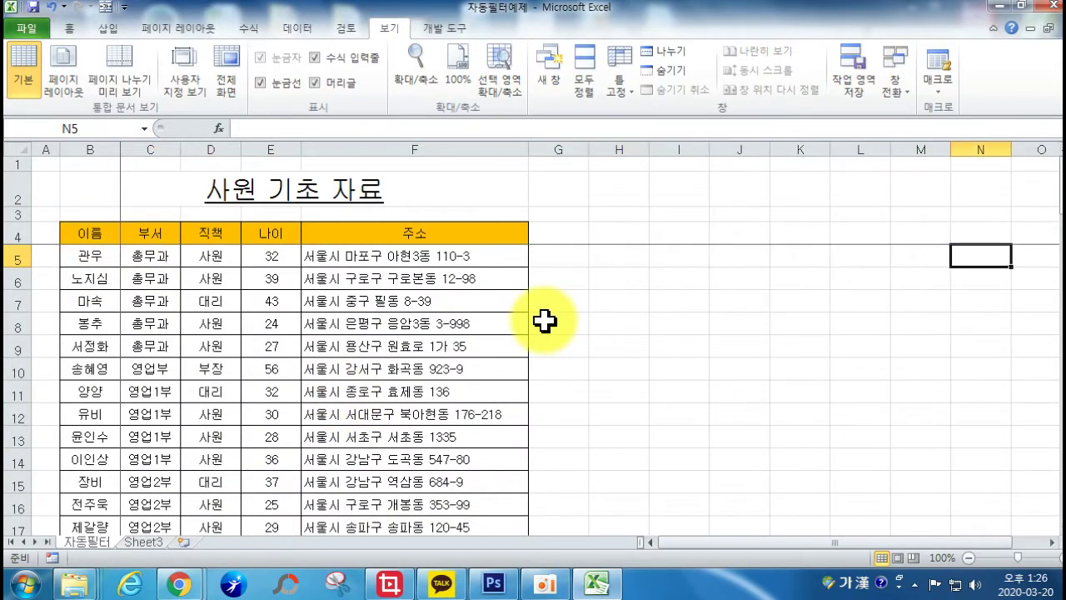
pyautogui.press('Right')
pyautogui.press('Right')
pyautogui.press('Right')
pyautogui.press('Right')
pyautogui.press('Right')
pyautogui.press('Right')
pyautogui.press('Left')
pyautogui.press('Left')
pyautogui.press('Left')
pyautogui.press('Left')
pyautogui.press('Left')
pyautogui.press('Left')
pyautogui.press('Left')
pyautogui.press('Left')
pyautogui.press('Left')
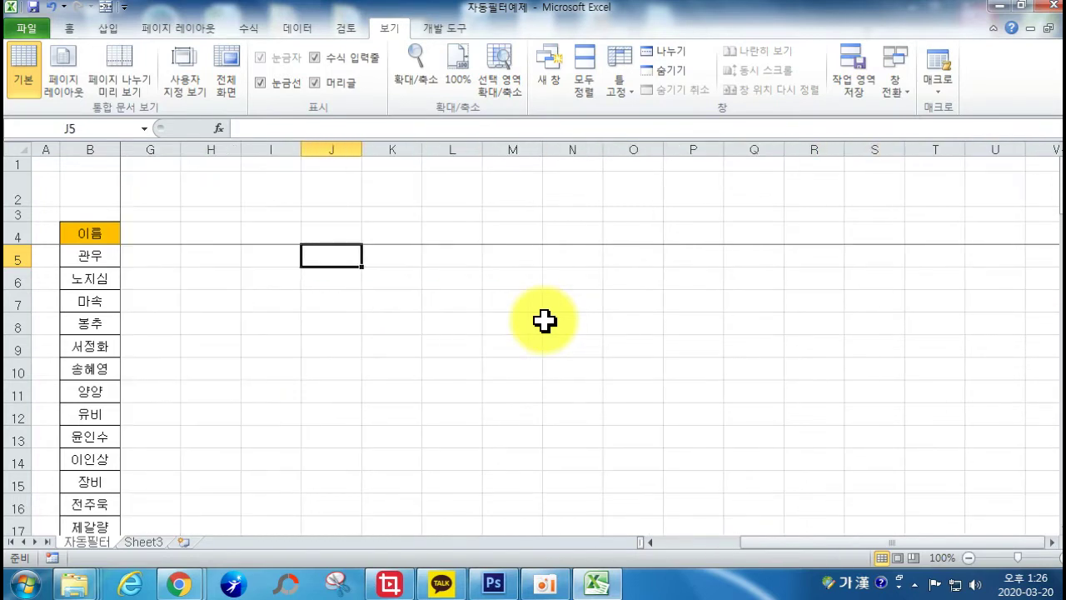
pyautogui.press('Home')
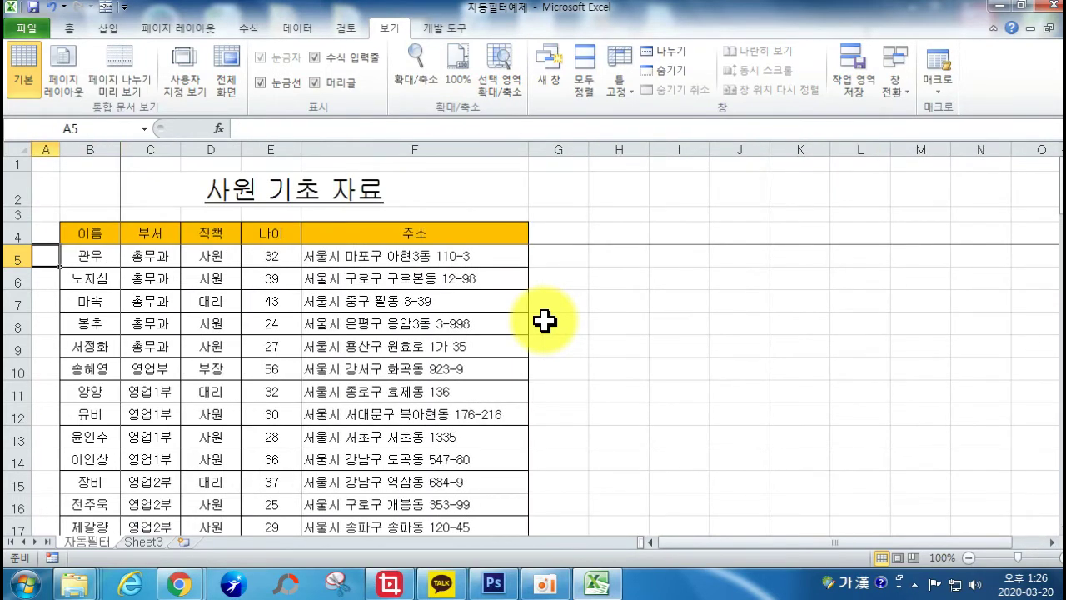
pyautogui.click(331, 346)
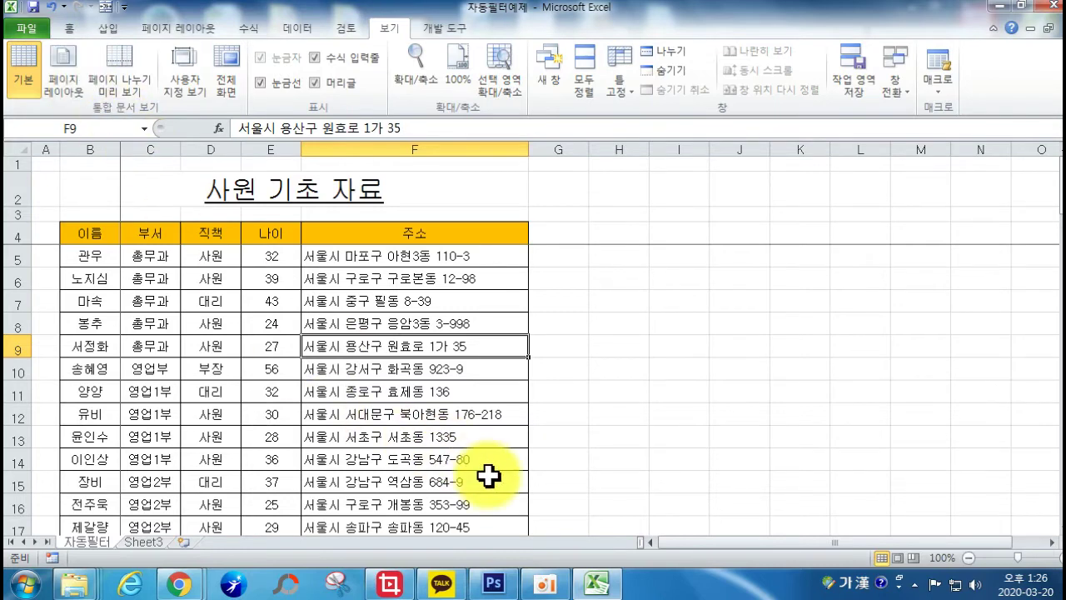
# Open the print preview of the employee table sheet.
pyautogui.click(190, 588)
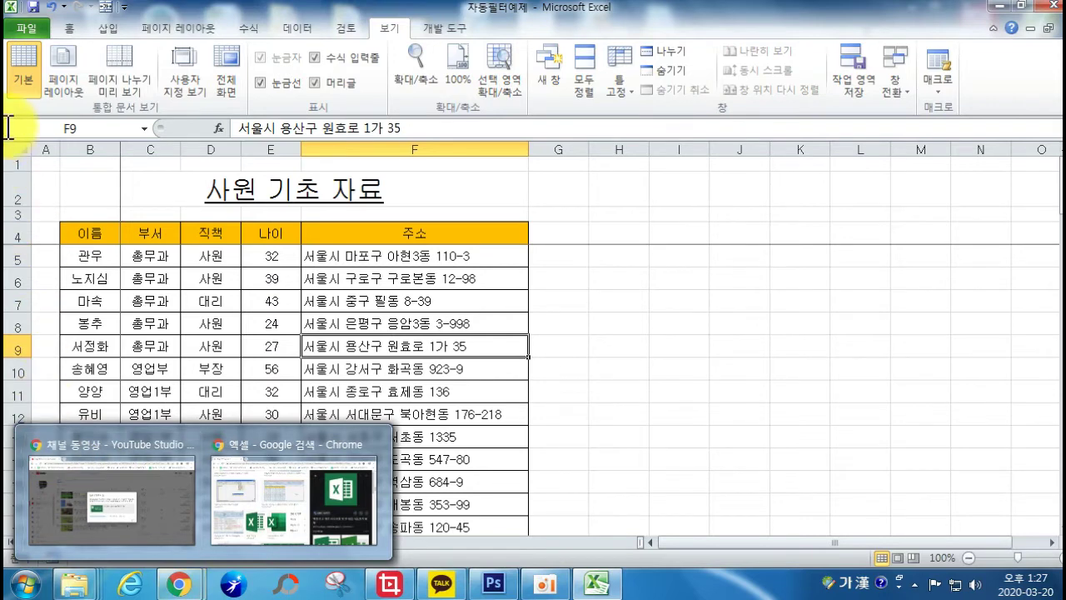
pyautogui.click(30, 30)
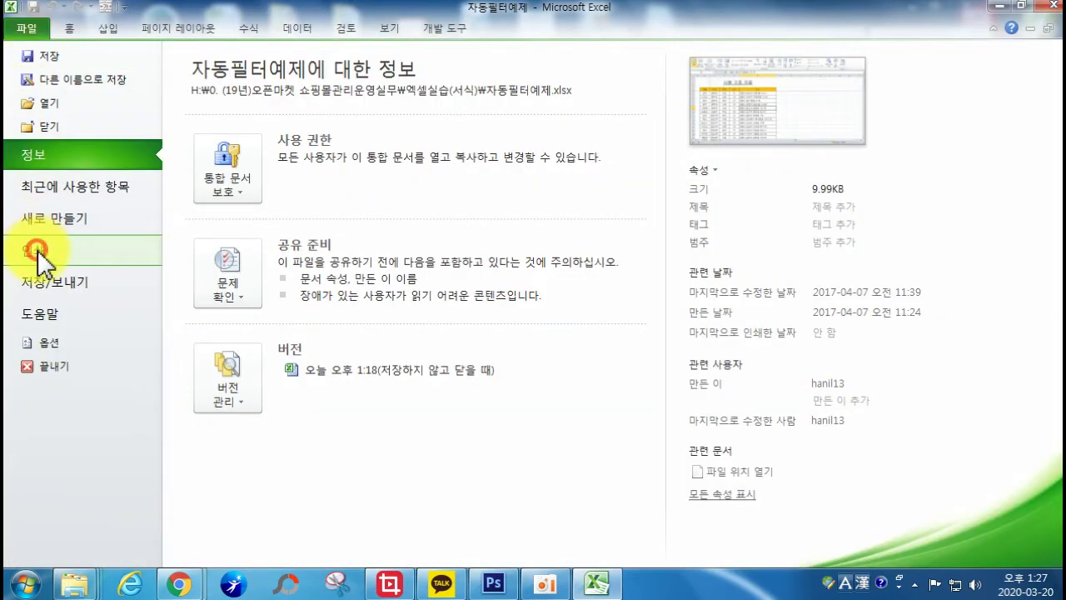
pyautogui.click(37, 254)
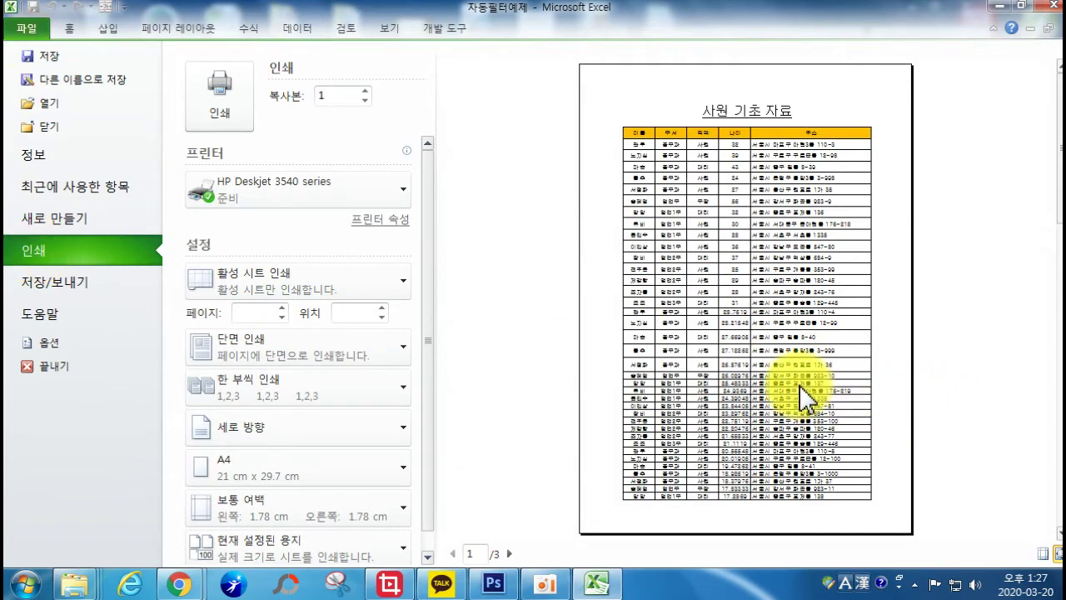
# Page back and forth through pages 1 to 3 of the print preview to examine where the header row prints.
pyautogui.scroll(-1, 803, 393)
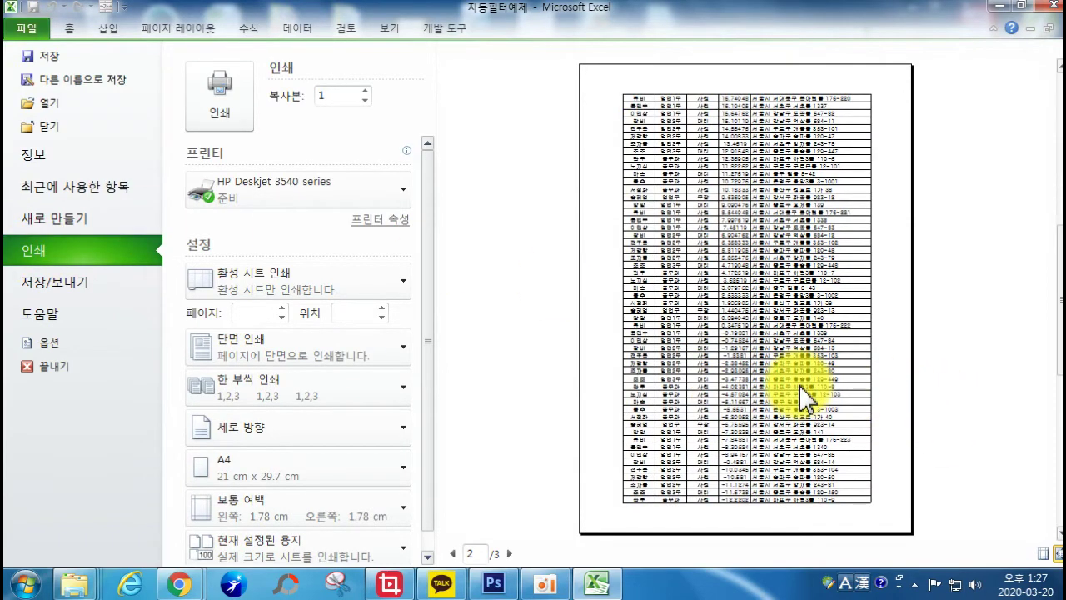
pyautogui.scroll(-1, 803, 398)
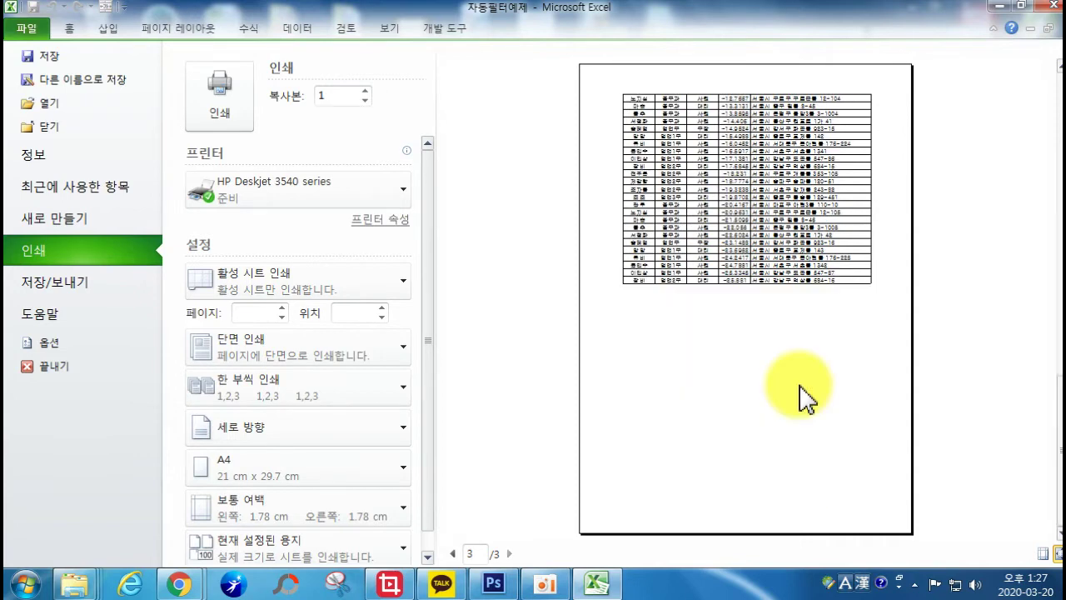
pyautogui.scroll(2, 803, 396)
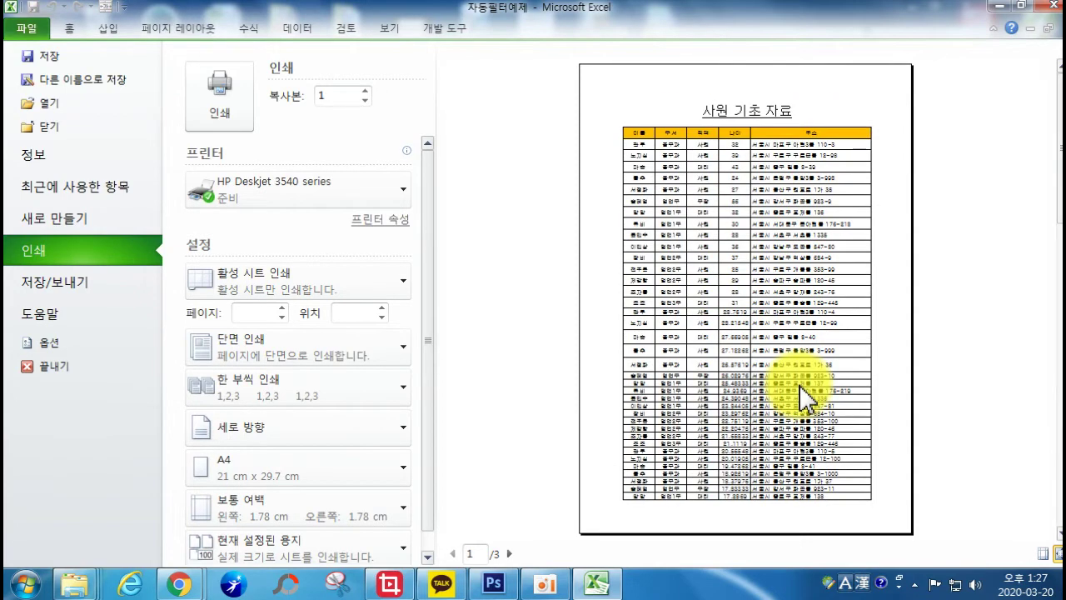
pyautogui.scroll(-1, 803, 398)
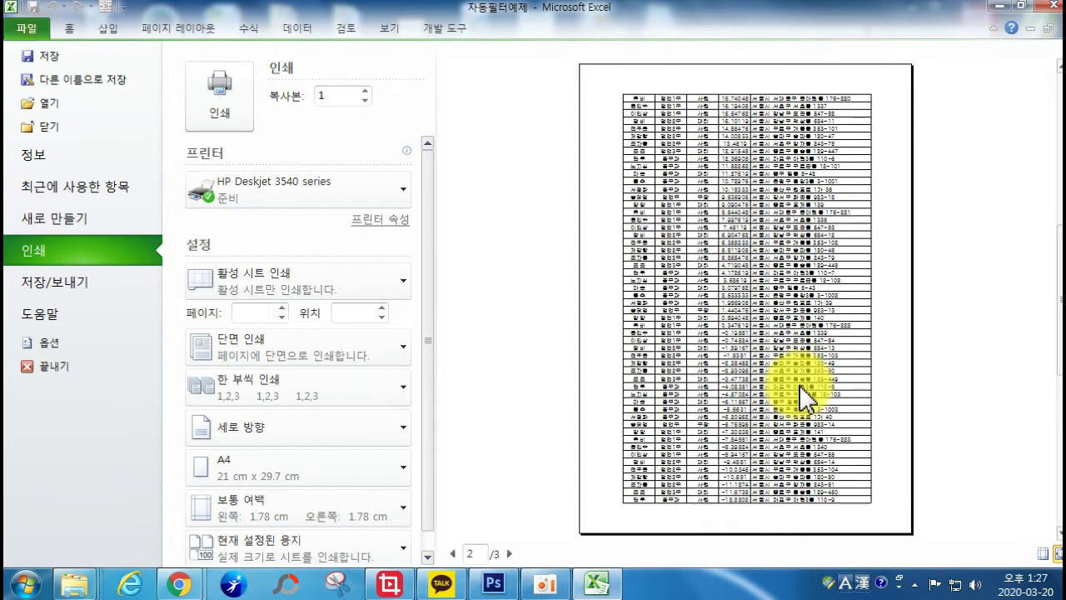
pyautogui.scroll(-1, 804, 398)
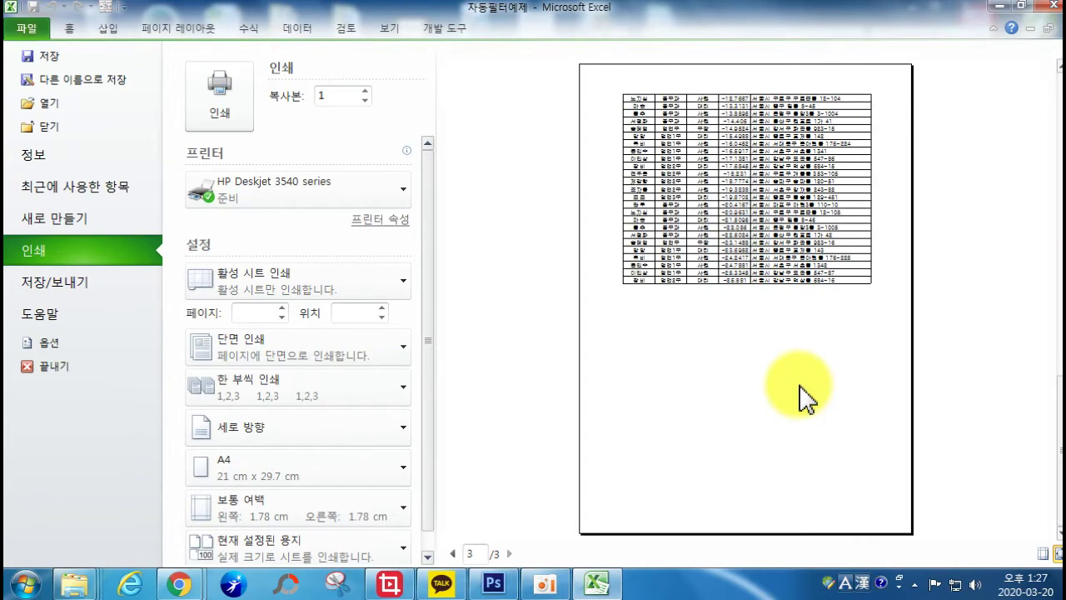
pyautogui.scroll(2, 841, 423)
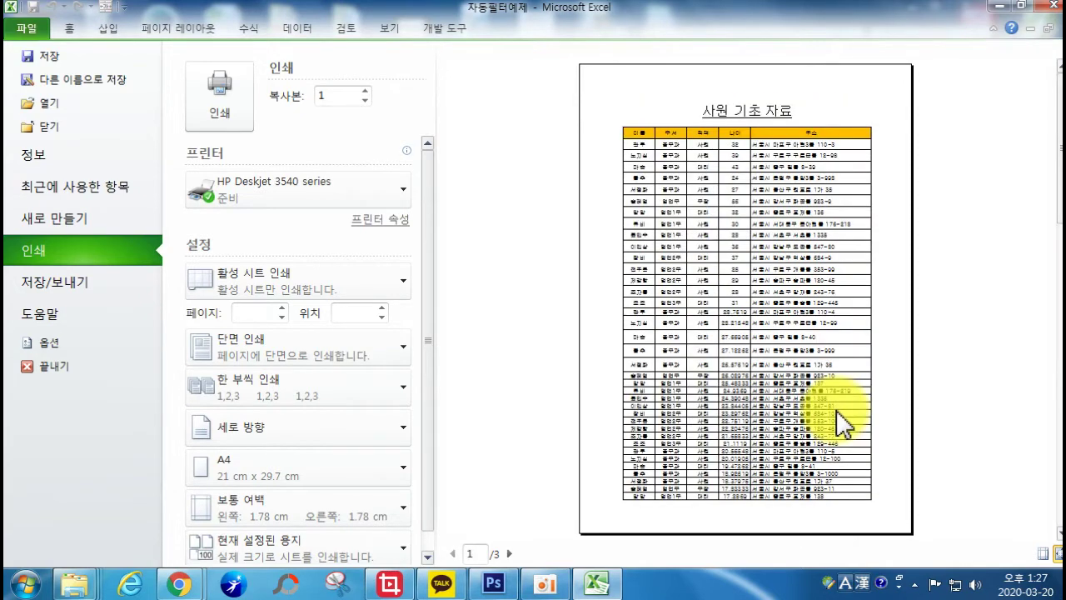
pyautogui.scroll(-1, 841, 423)
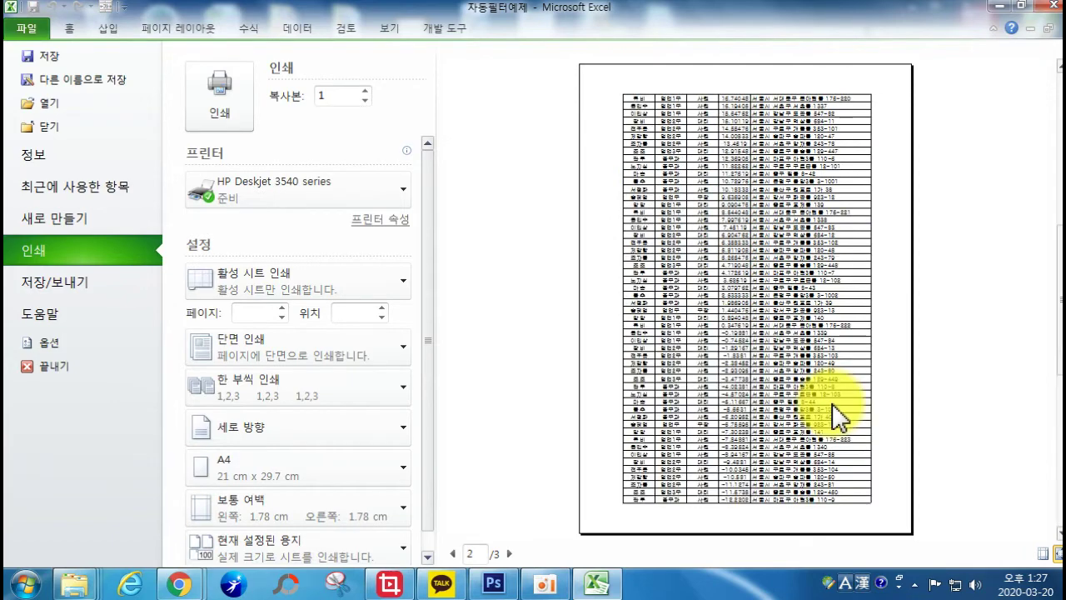
pyautogui.scroll(1, 837, 416)
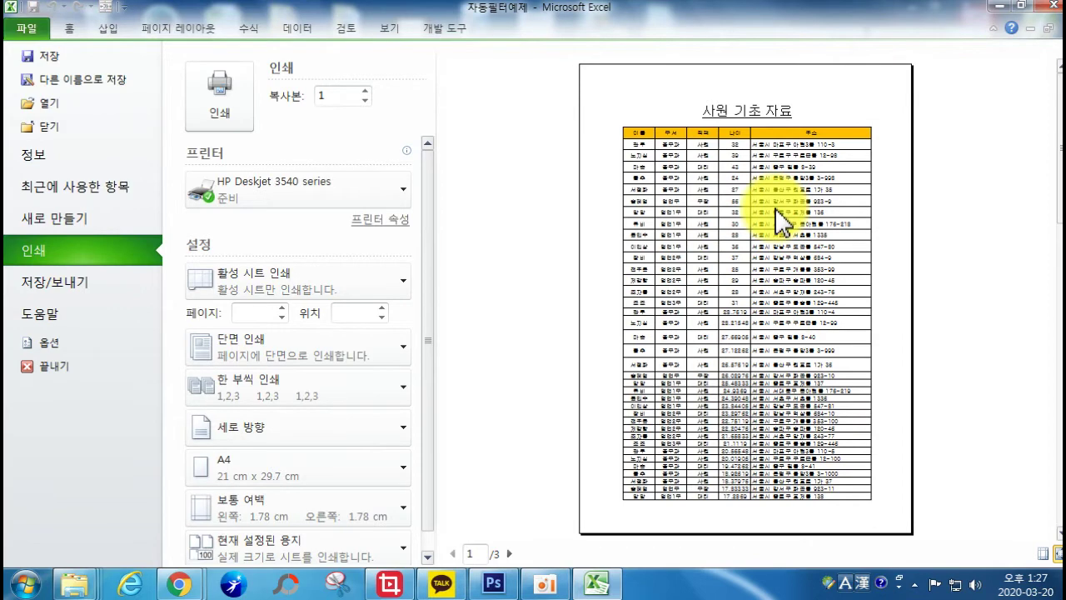
pyautogui.scroll(-1, 768, 250)
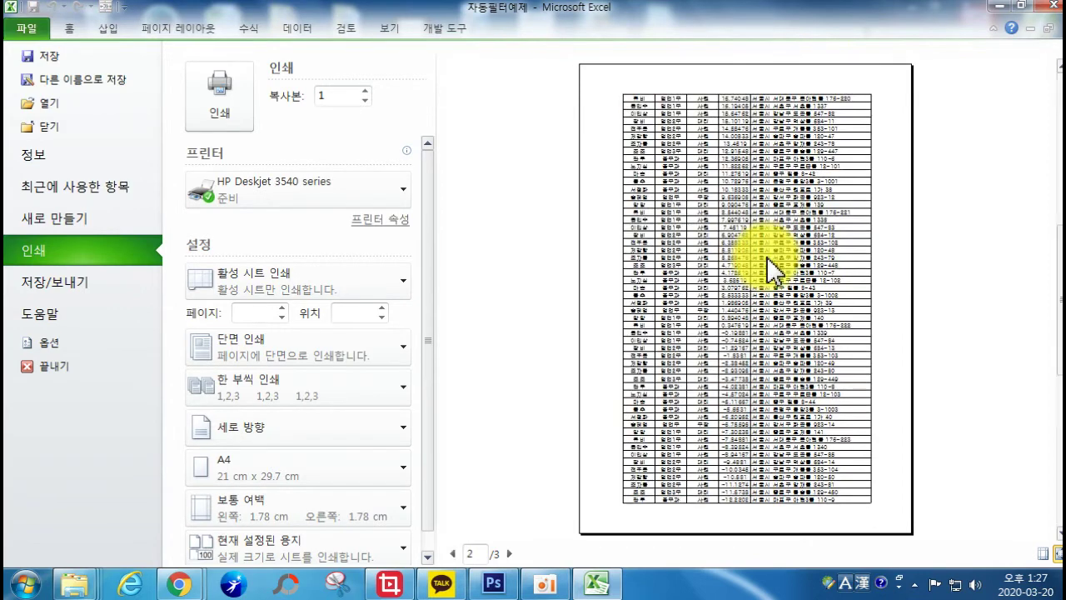
pyautogui.scroll(-1, 781, 300)
pyautogui.scroll(1, 785, 309)
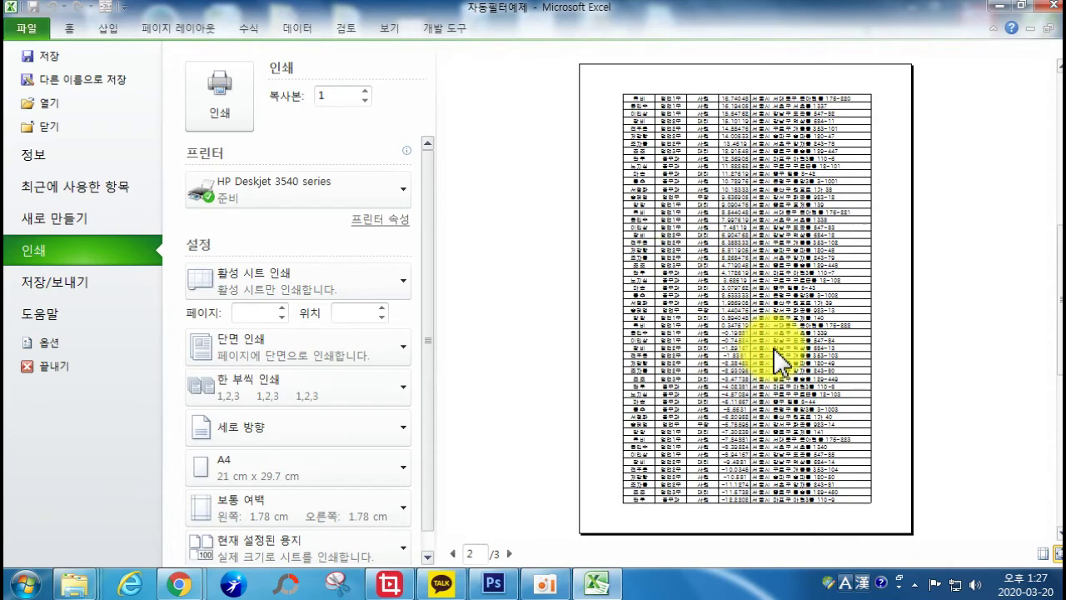
pyautogui.scroll(1, 773, 347)
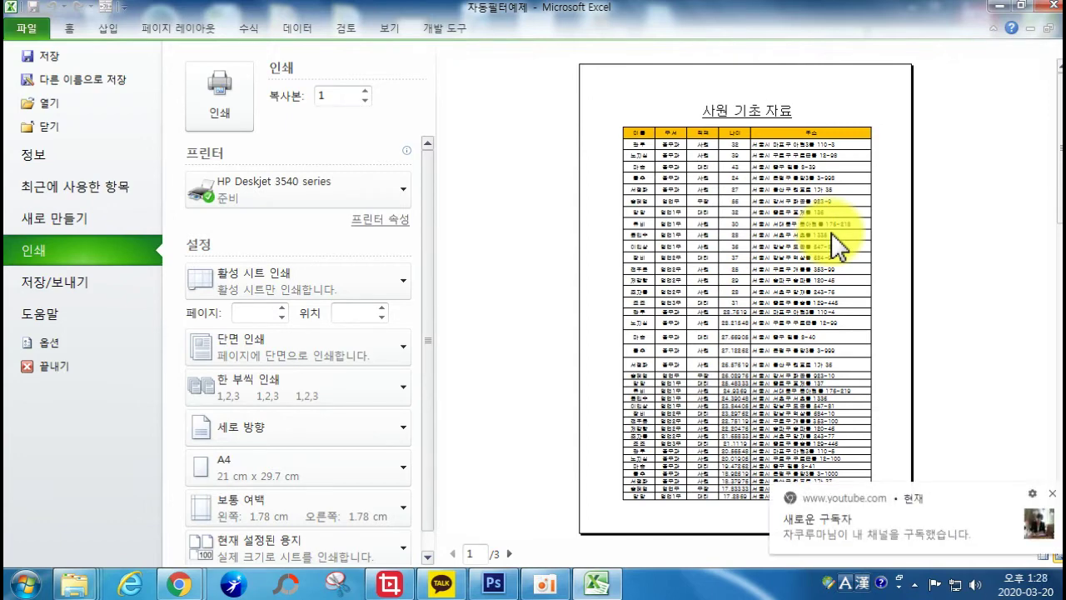
# Dismiss the desktop notification and compare the tops of pages 1, 2 and 3 in the print preview.
pyautogui.click(1053, 504)
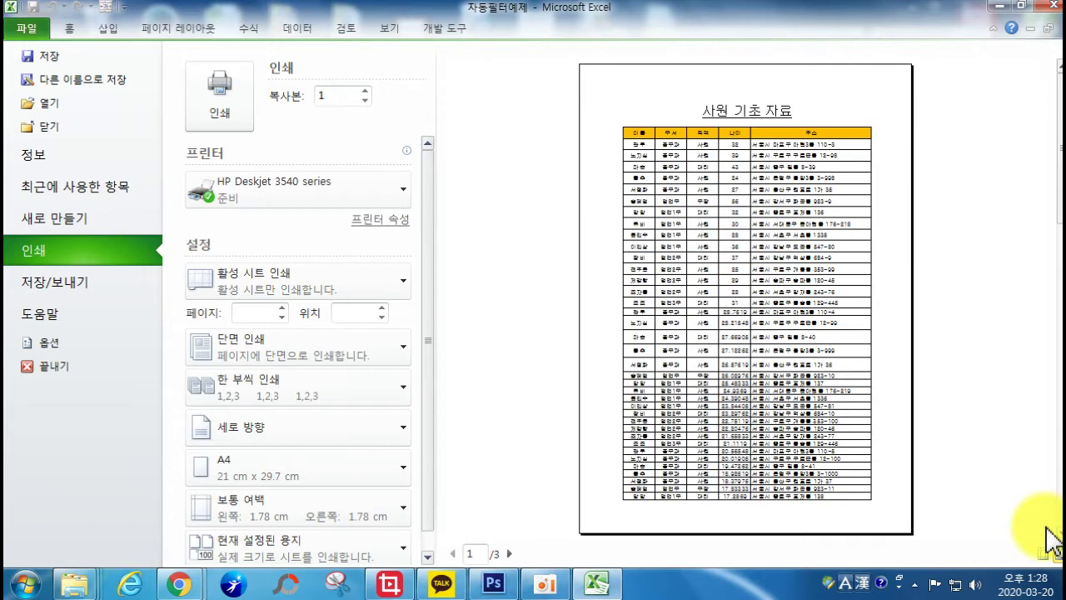
pyautogui.scroll(-1, 932, 358)
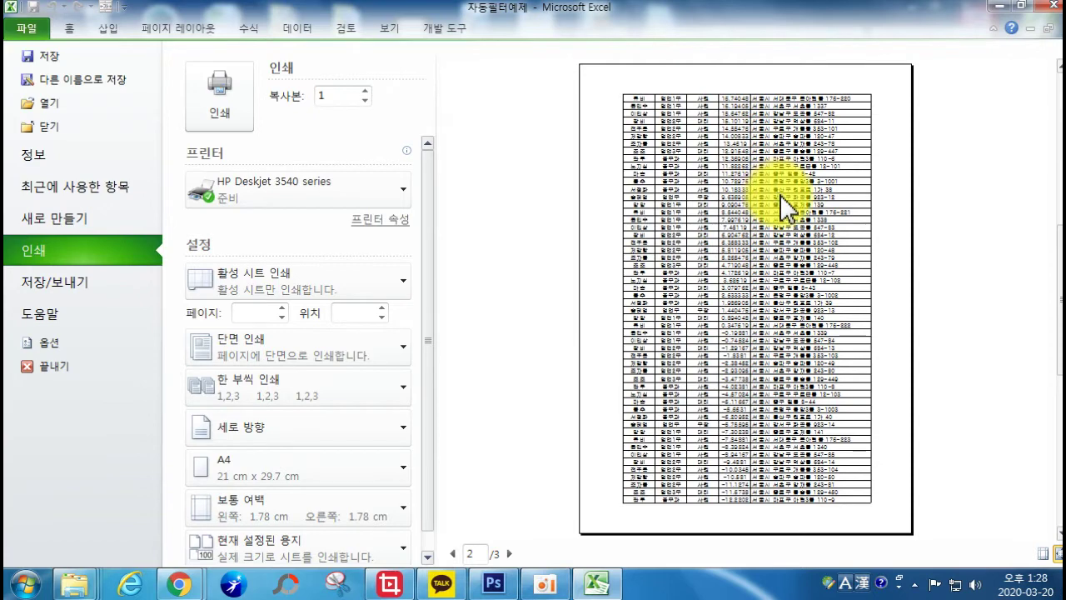
pyautogui.scroll(1, 775, 200)
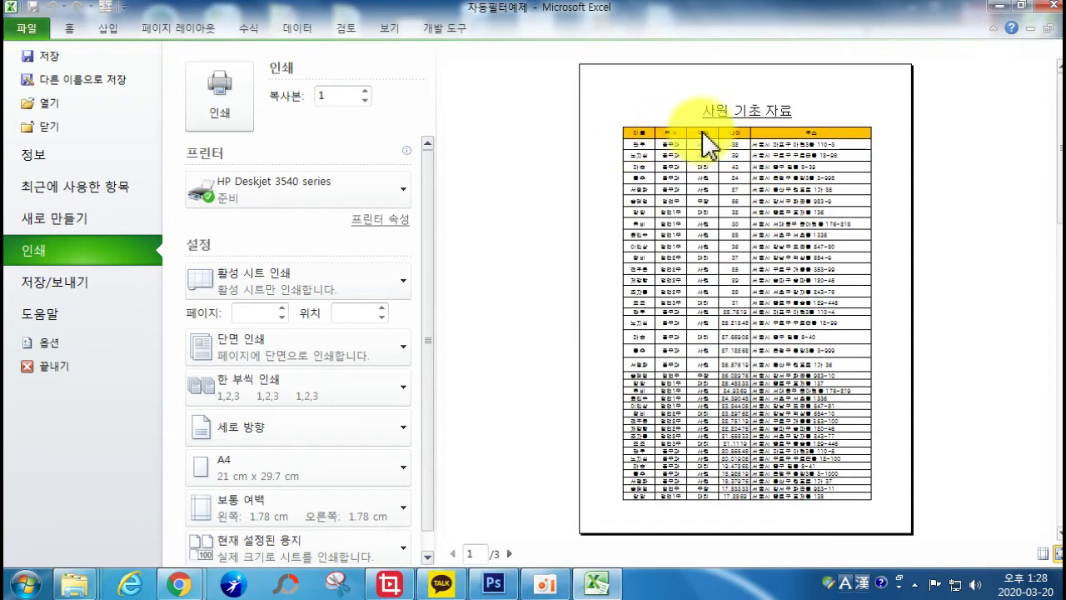
pyautogui.scroll(-1, 732, 129)
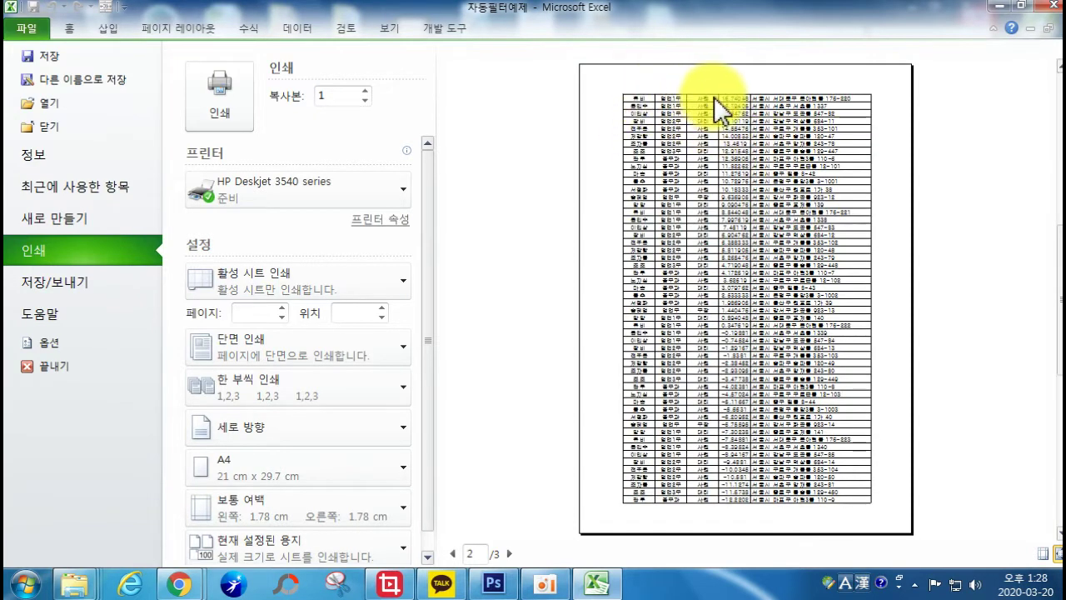
pyautogui.scroll(-1, 683, 142)
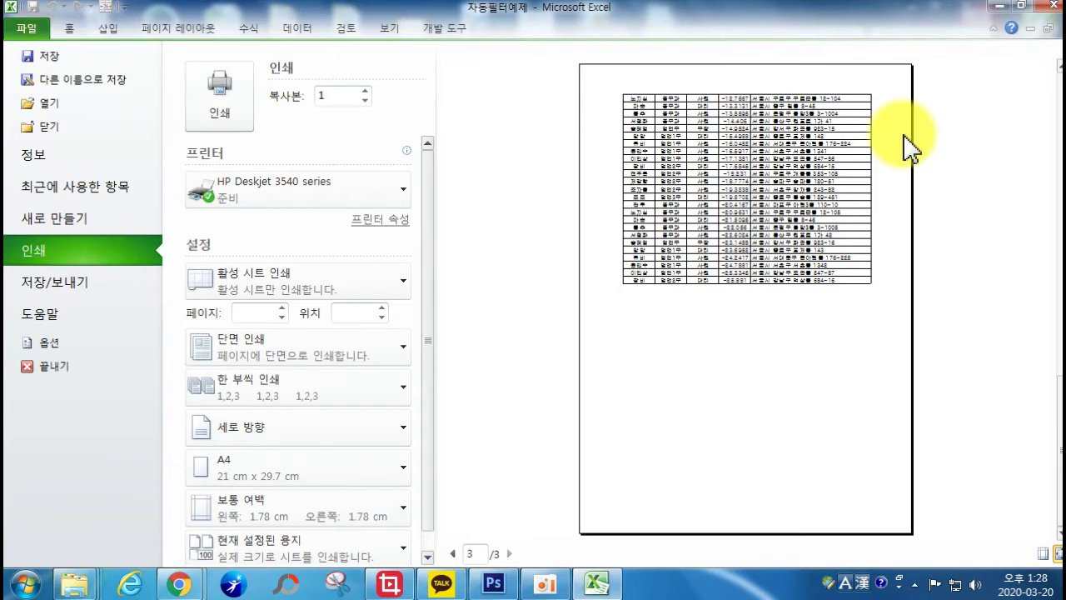
# Return to the worksheet, check the frozen header rows down to the table's end and back, and select cell D7.
pyautogui.click(69, 28)
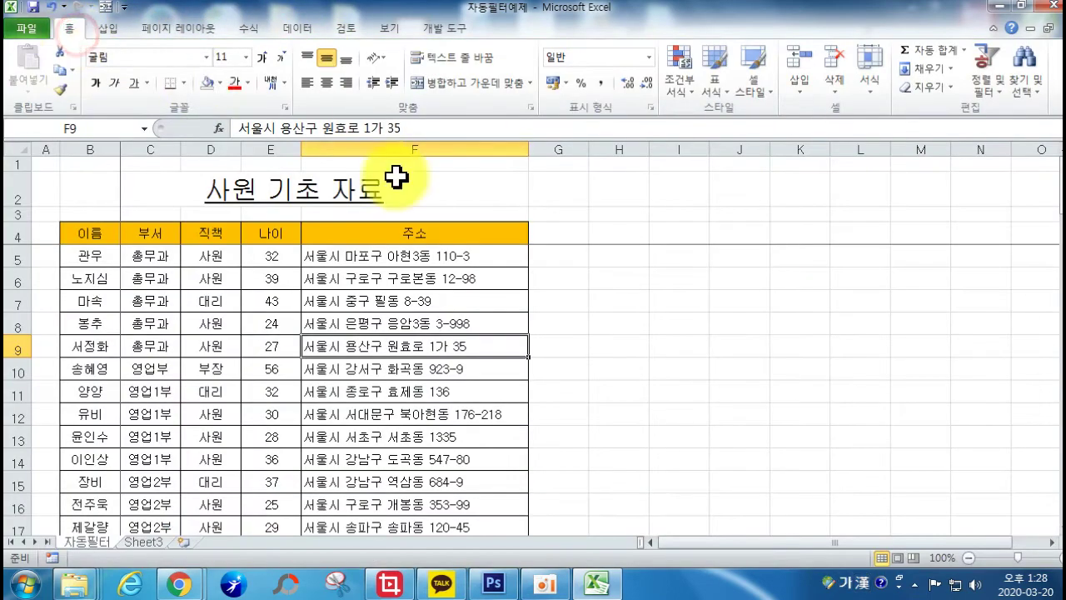
pyautogui.scroll(-18, 262, 274)
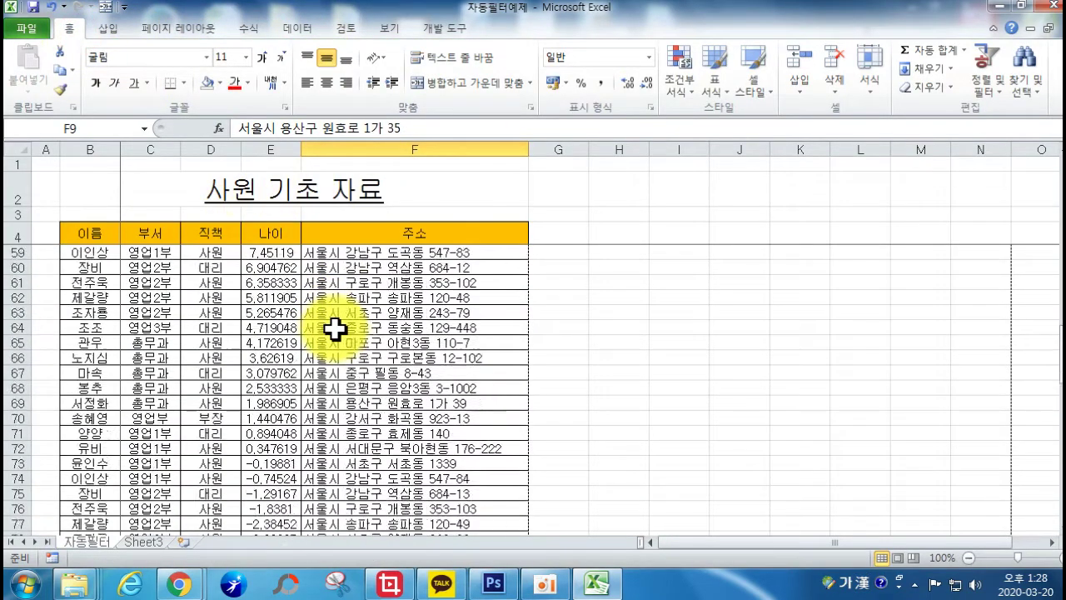
pyautogui.scroll(-8, 337, 330)
pyautogui.scroll(-11, 379, 333)
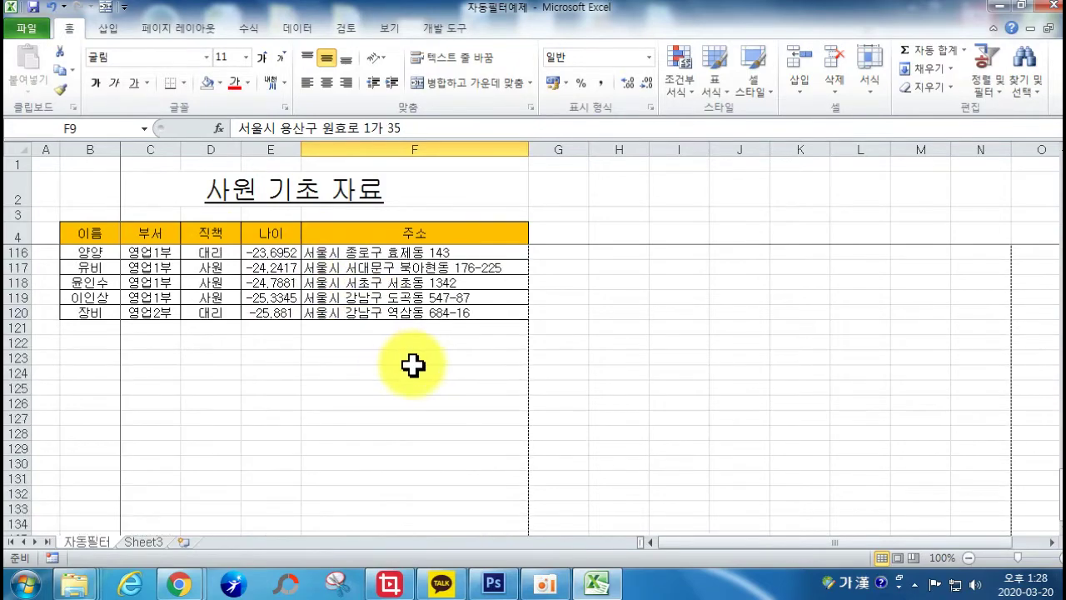
pyautogui.scroll(20, 369, 353)
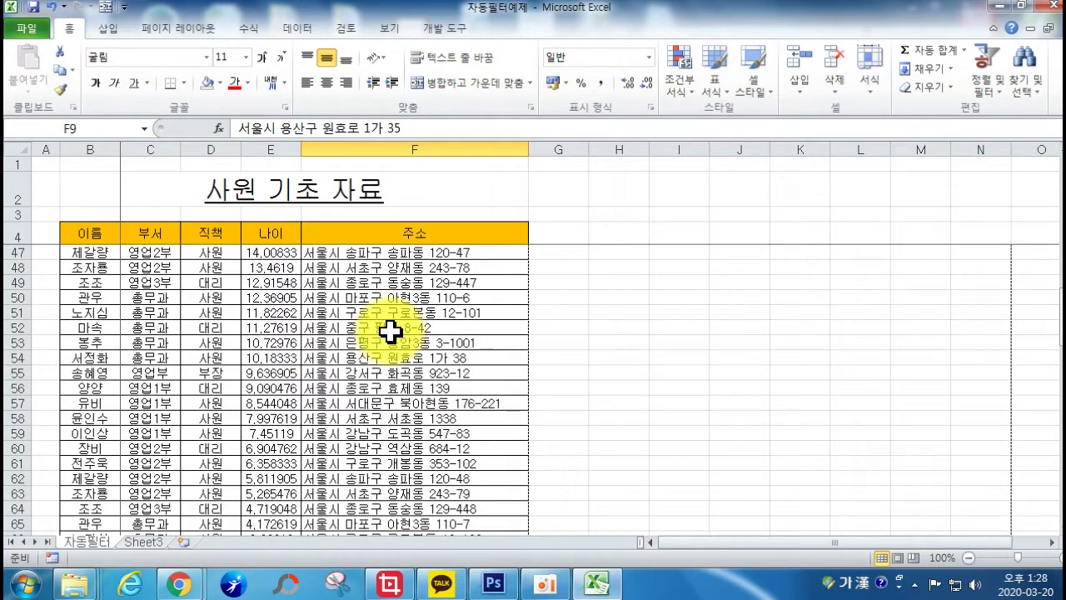
pyautogui.scroll(14, 391, 330)
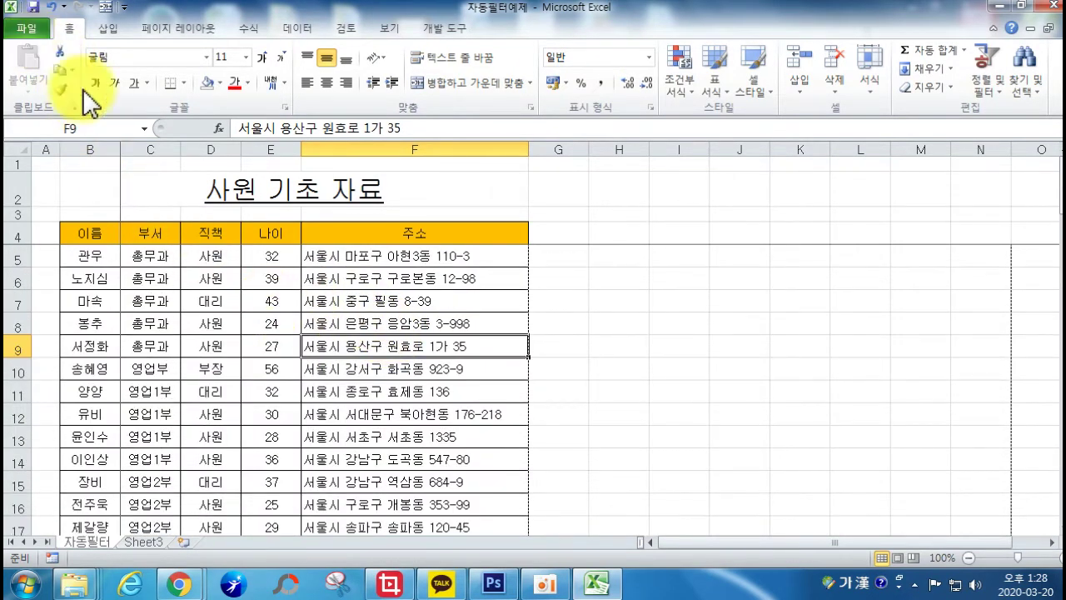
pyautogui.click(389, 28)
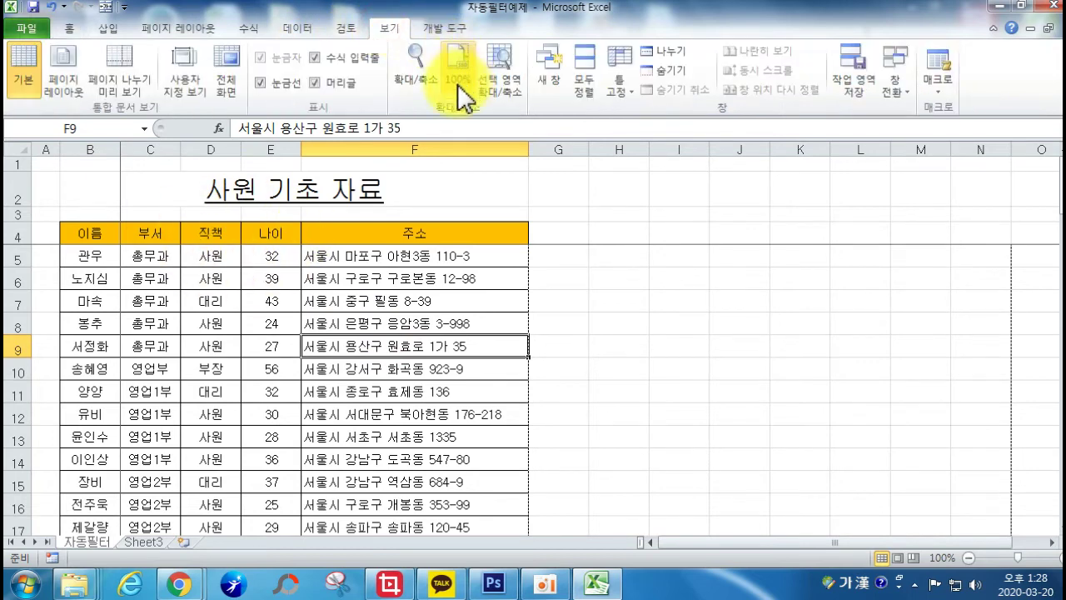
pyautogui.click(227, 308)
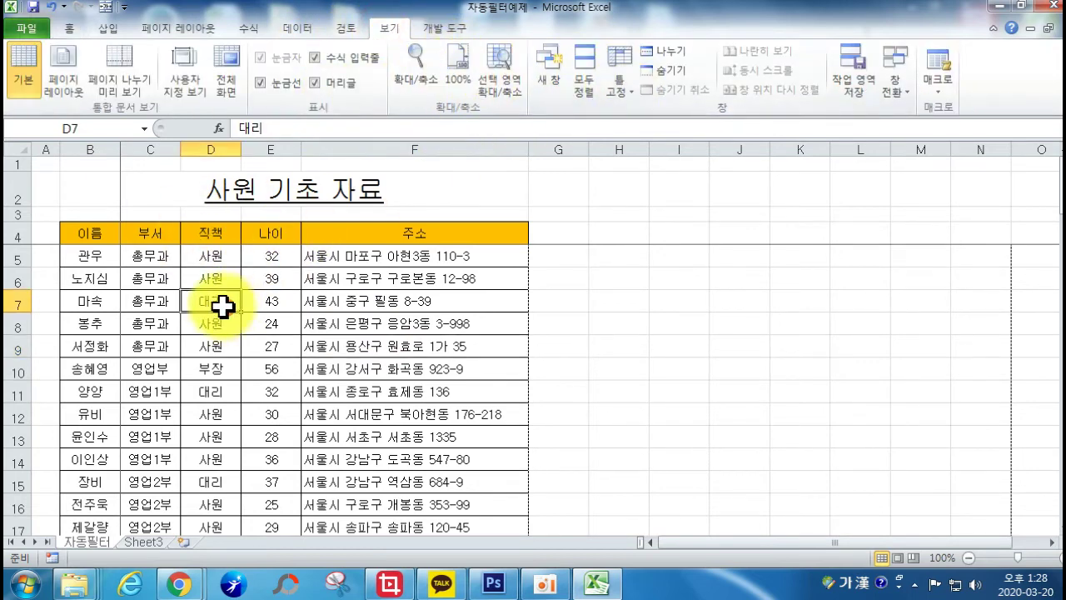
# Reopen the print preview of the employee table and go through to page 3.
pyautogui.click(32, 30)
pyautogui.click(35, 249)
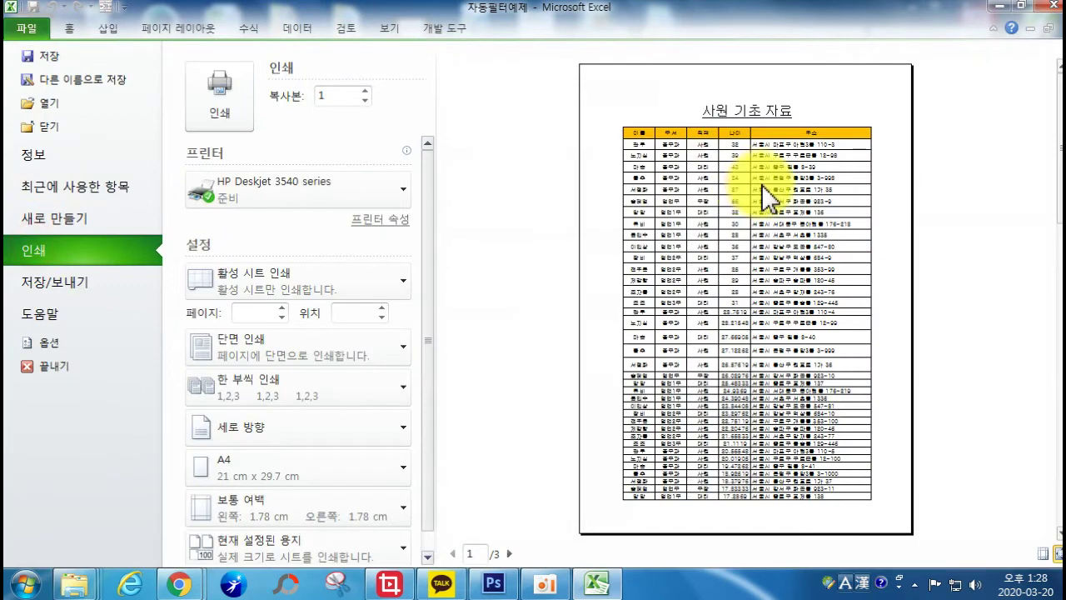
pyautogui.scroll(-2, 762, 186)
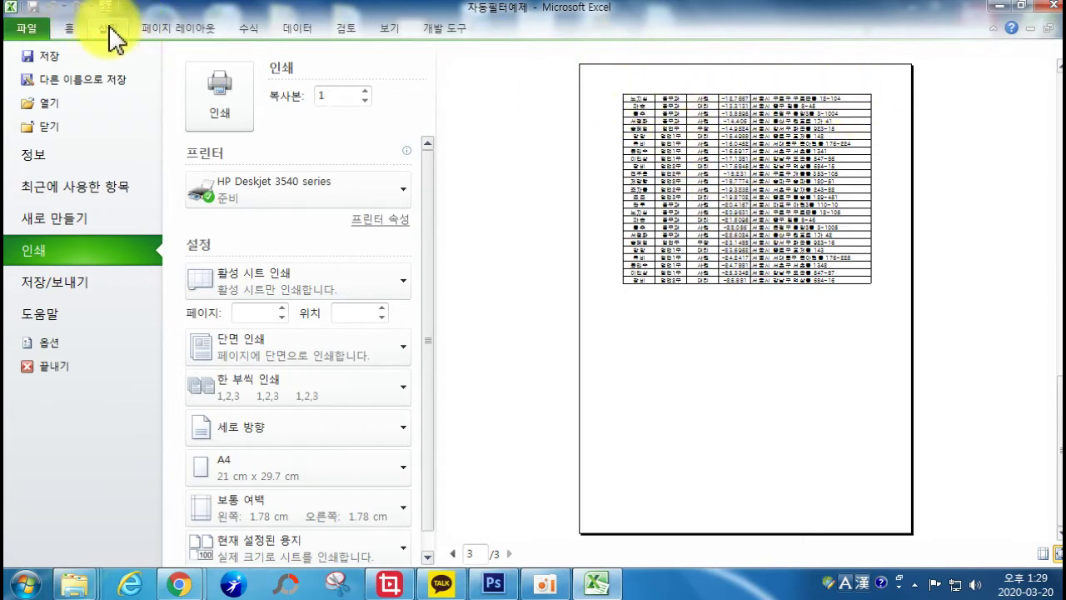
# Set row 4 ($4:$4) as the print title row repeated on every page and preview the printout.
pyautogui.click(158, 28)
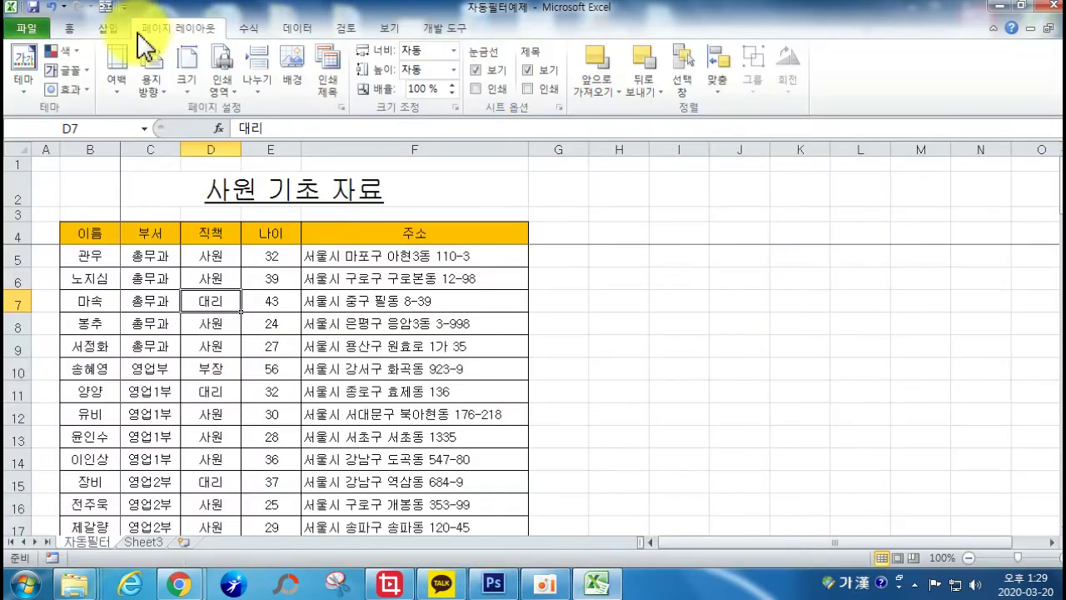
pyautogui.click(319, 62)
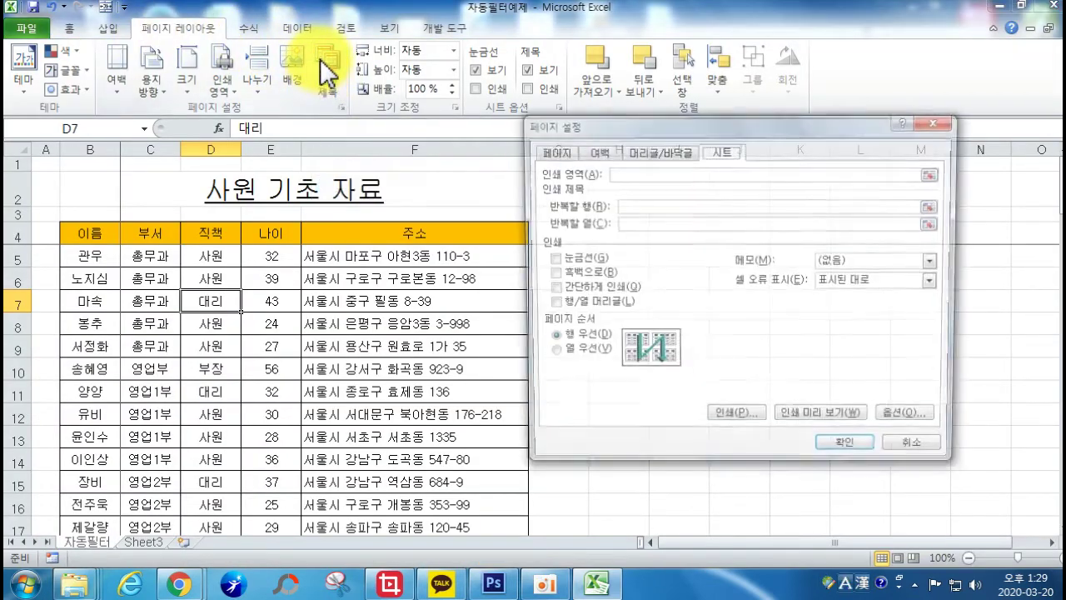
pyautogui.click(626, 205)
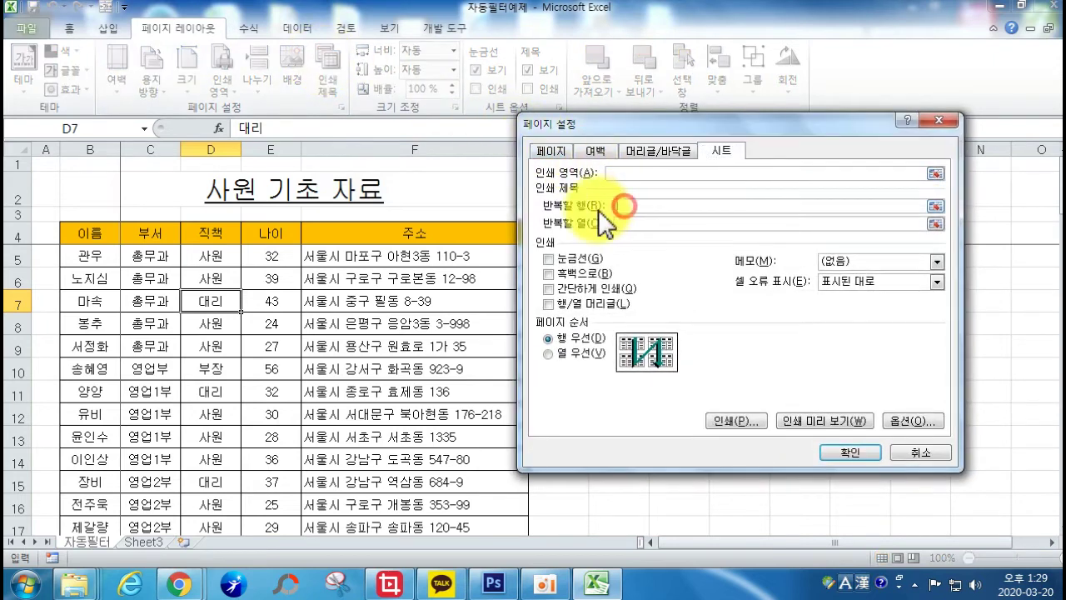
pyautogui.click(15, 232)
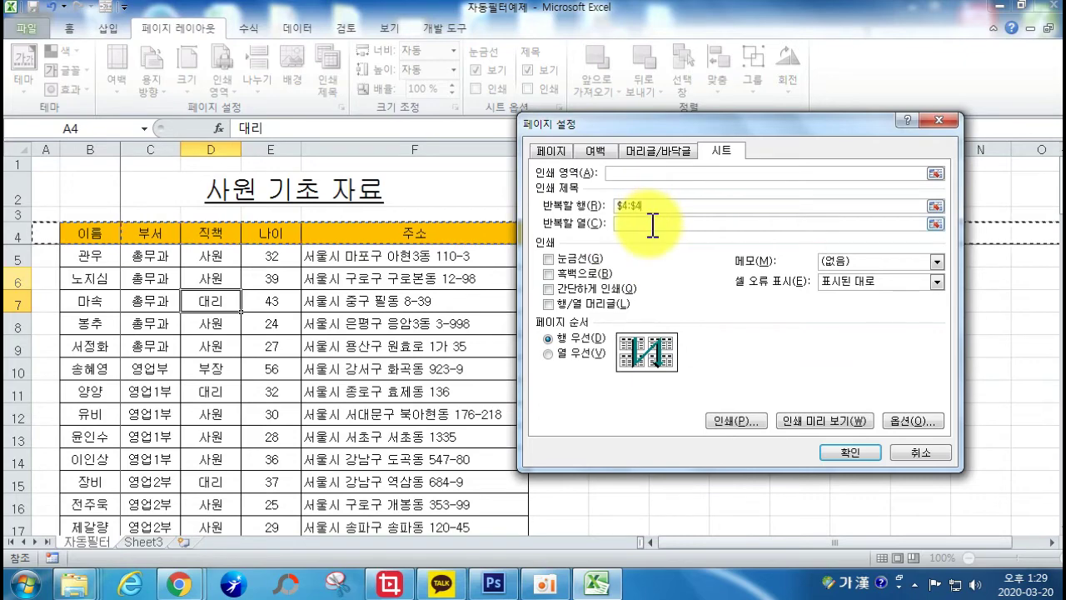
pyautogui.click(820, 422)
# Page through all pages of the print preview to check the repeated header row, finishing on page 3.
pyautogui.scroll(-2, 712, 243)
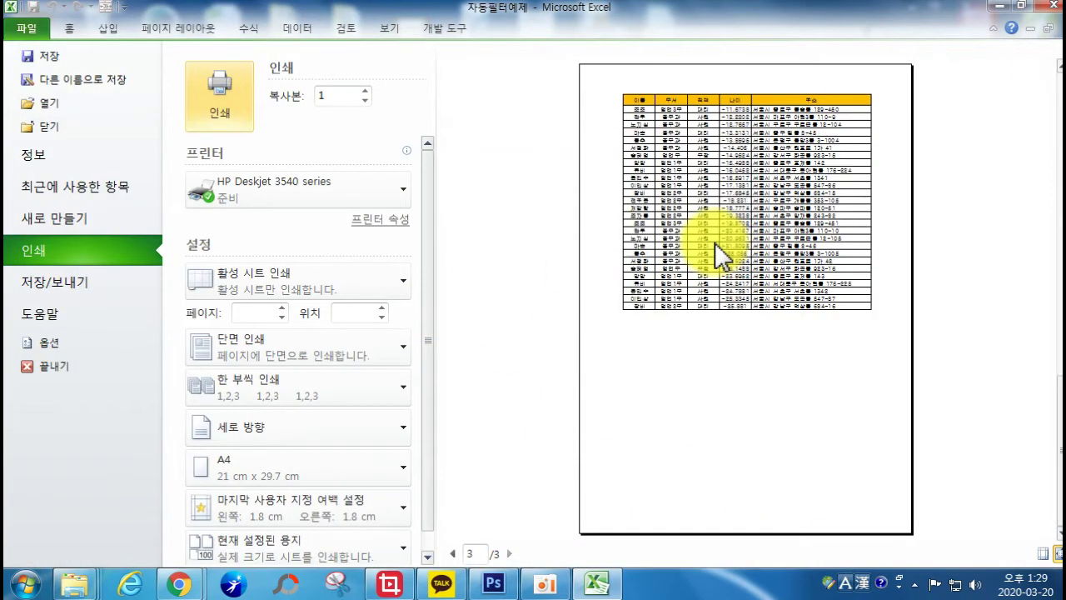
pyautogui.scroll(1, 710, 191)
pyautogui.scroll(1, 678, 150)
pyautogui.scroll(-1, 713, 173)
pyautogui.scroll(-1, 713, 173)
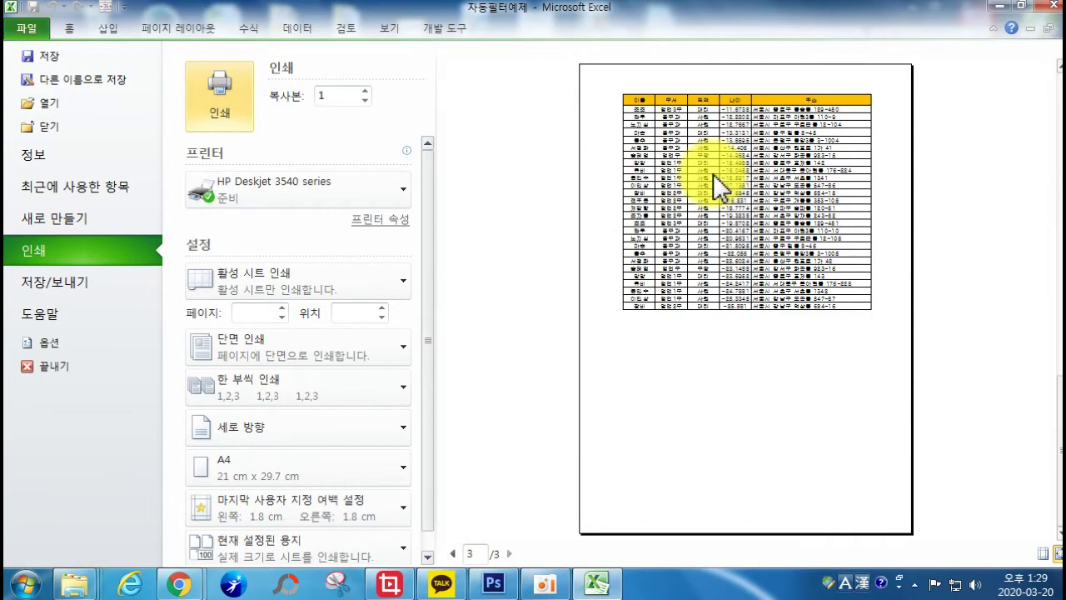
pyautogui.scroll(1, 713, 173)
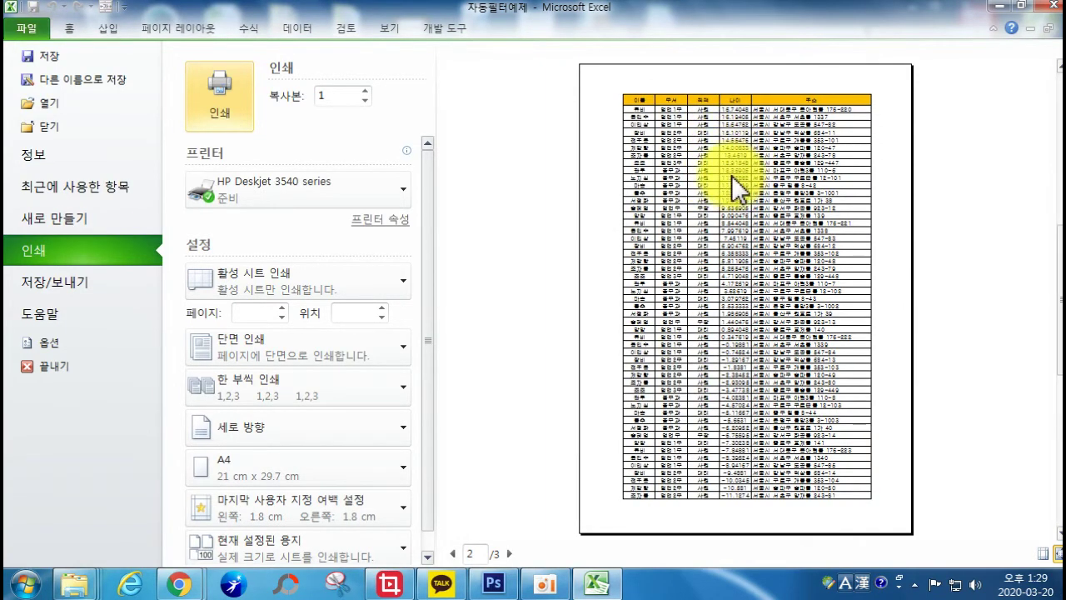
pyautogui.scroll(1, 743, 287)
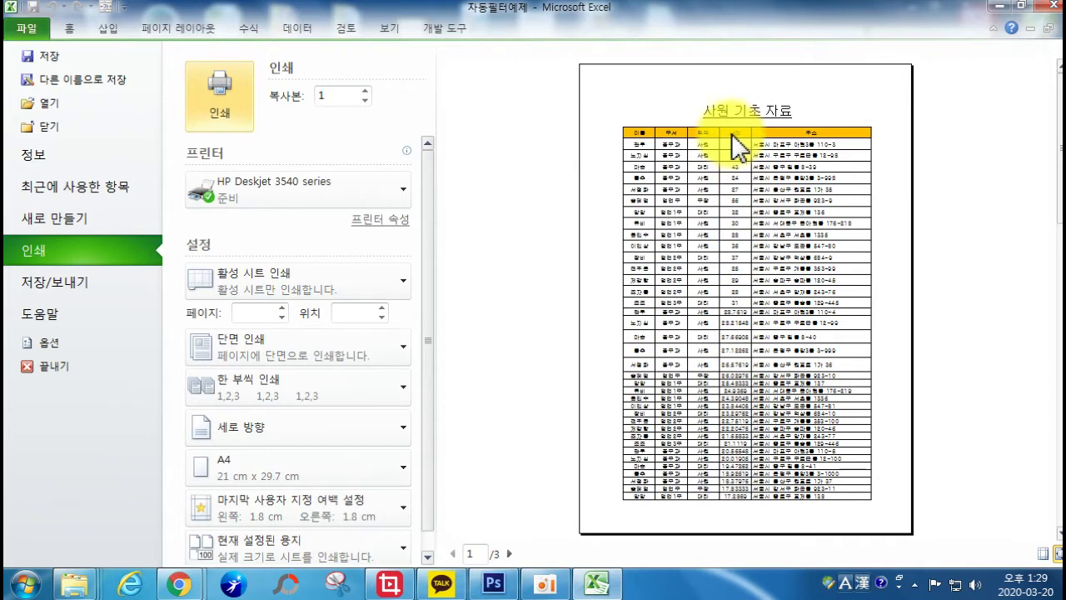
pyautogui.scroll(-1, 740, 158)
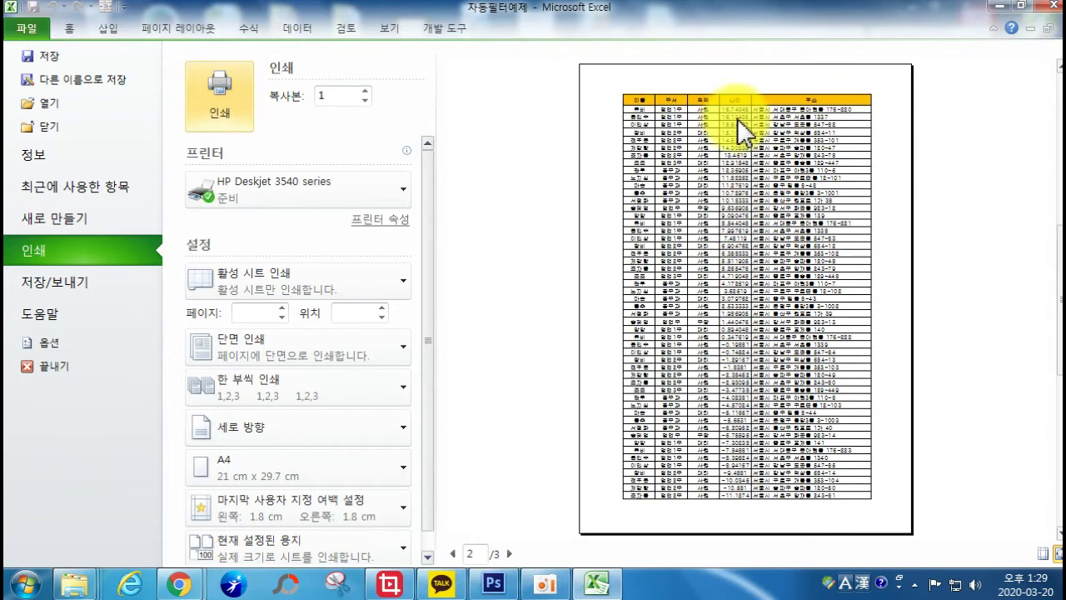
pyautogui.scroll(-1, 722, 177)
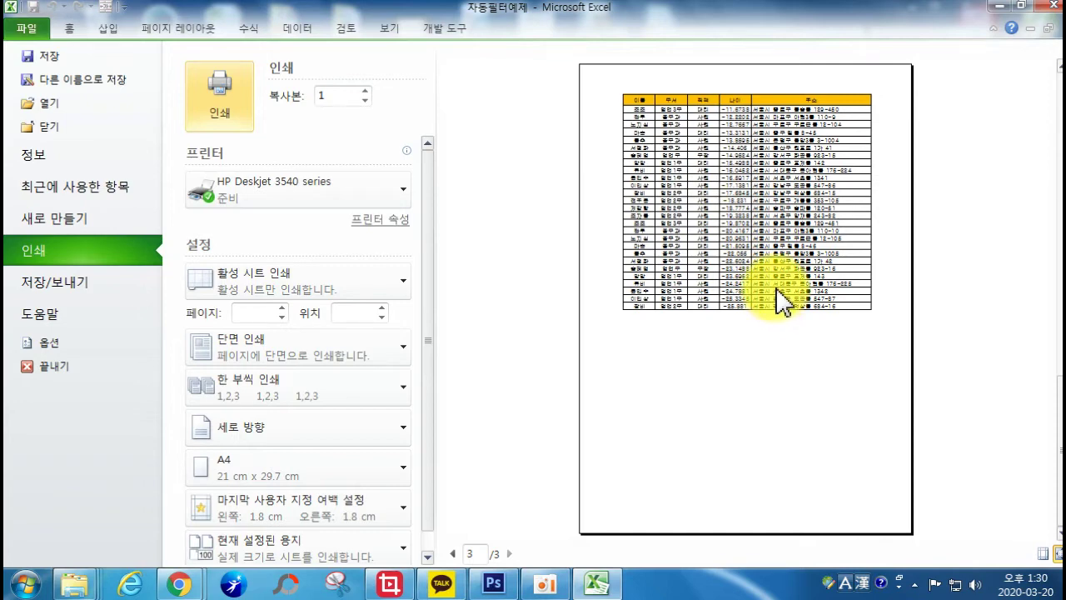
# Add a centred footer with the page number code followed by "페이지" (&[페이지 번호]페이지) in the page setup.
pyautogui.scroll(1, 782, 303)
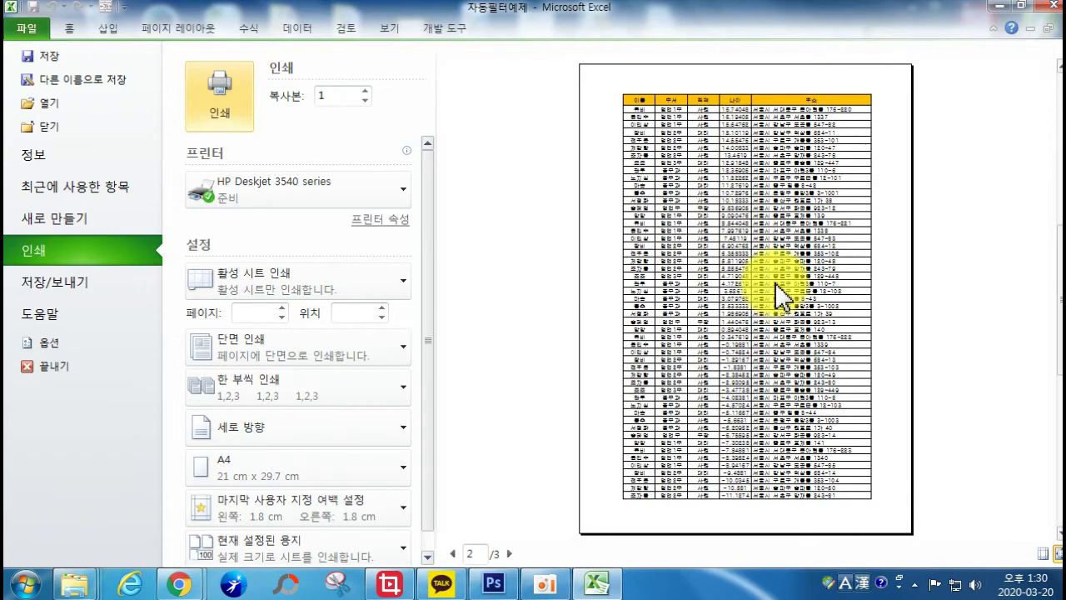
pyautogui.scroll(1, 781, 295)
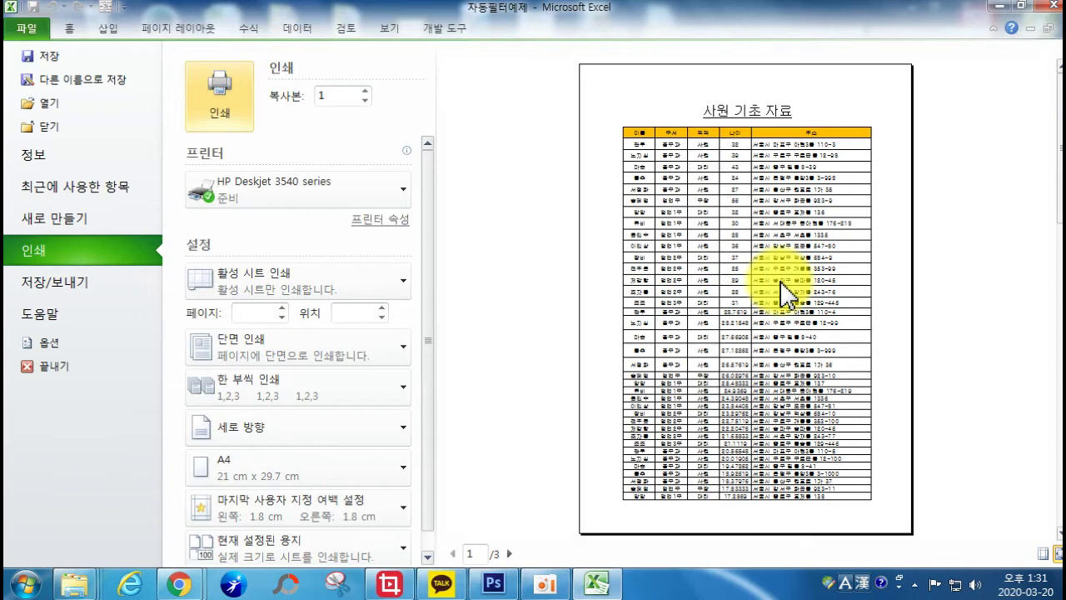
pyautogui.scroll(-1, 423, 488)
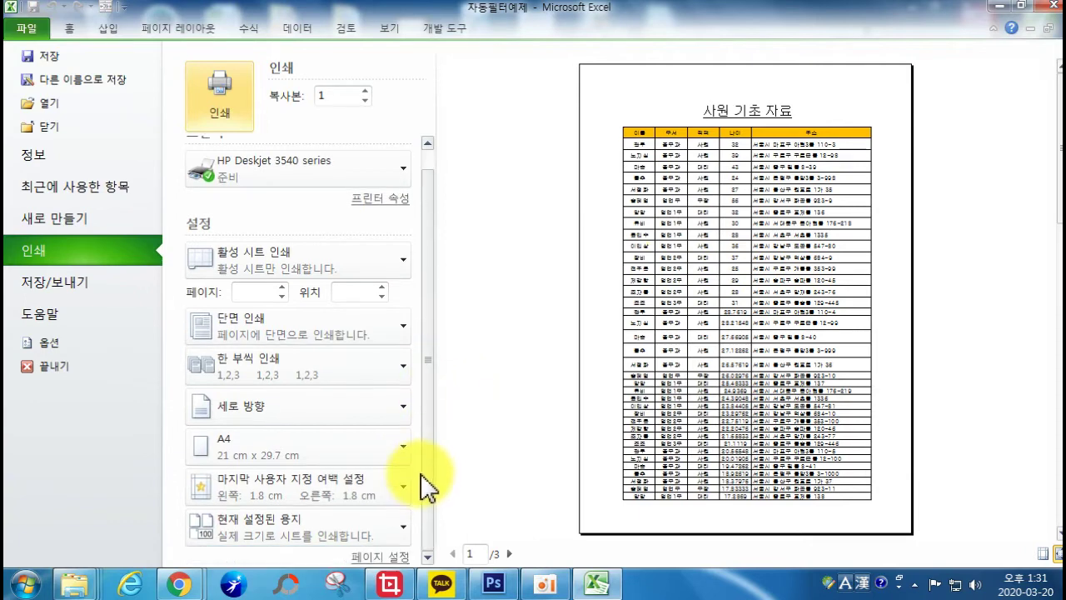
pyautogui.click(380, 558)
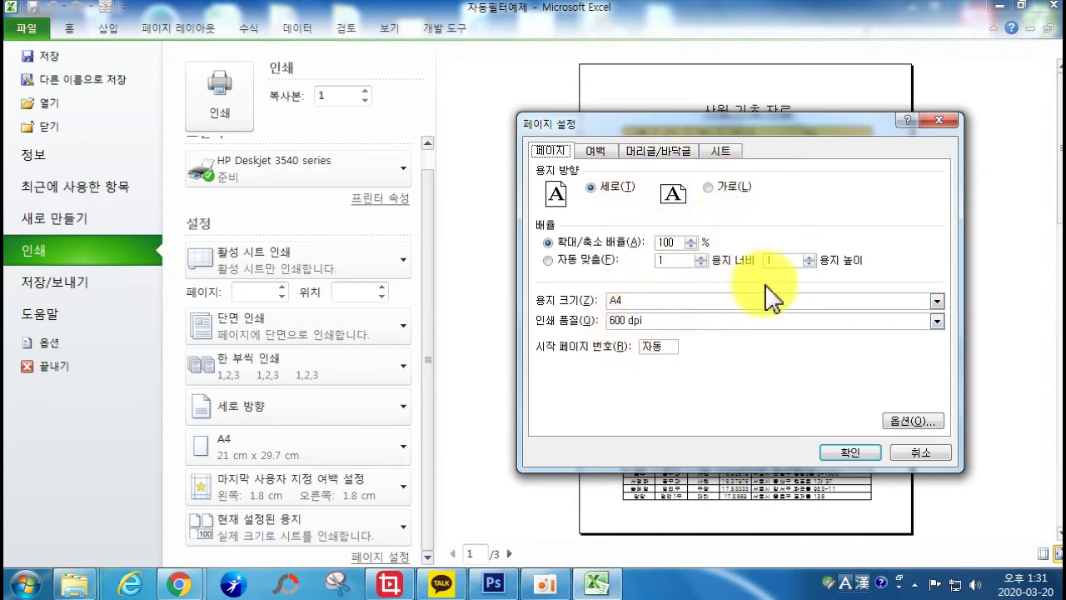
pyautogui.click(598, 151)
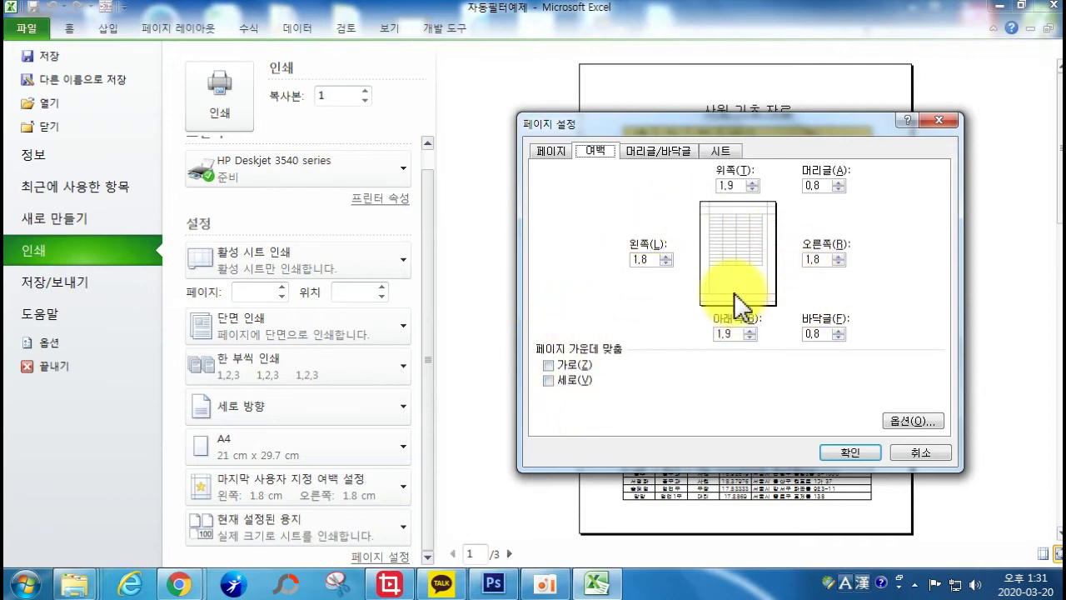
pyautogui.click(655, 153)
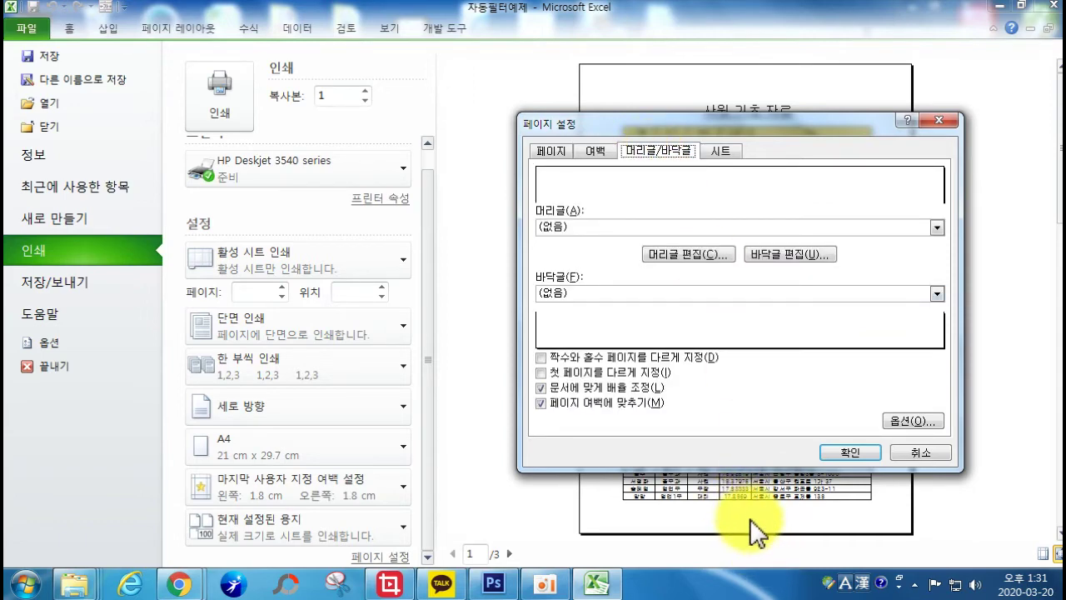
pyautogui.click(771, 258)
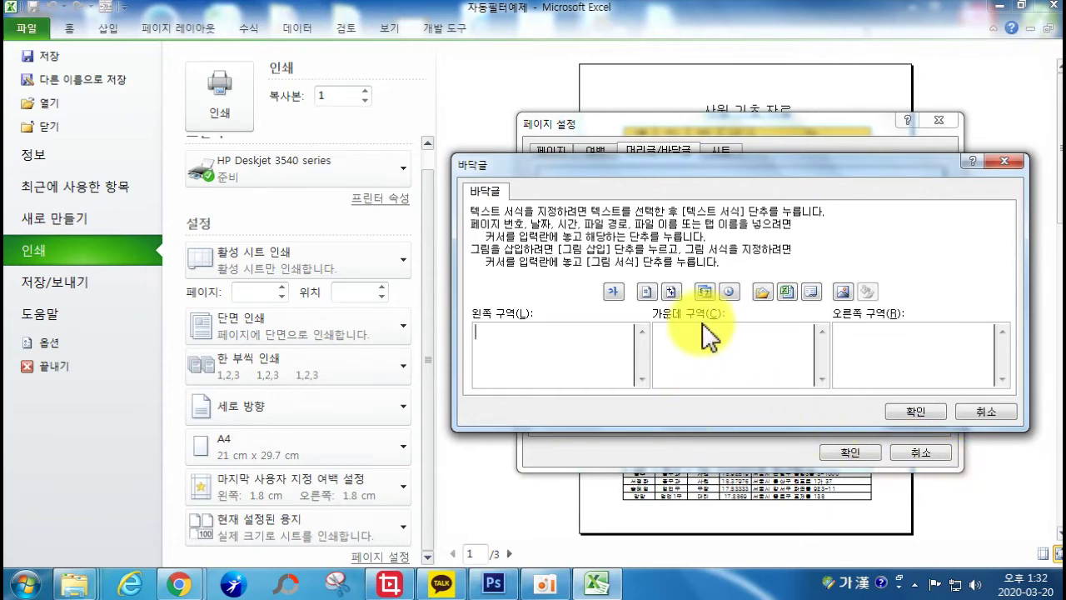
pyautogui.click(719, 346)
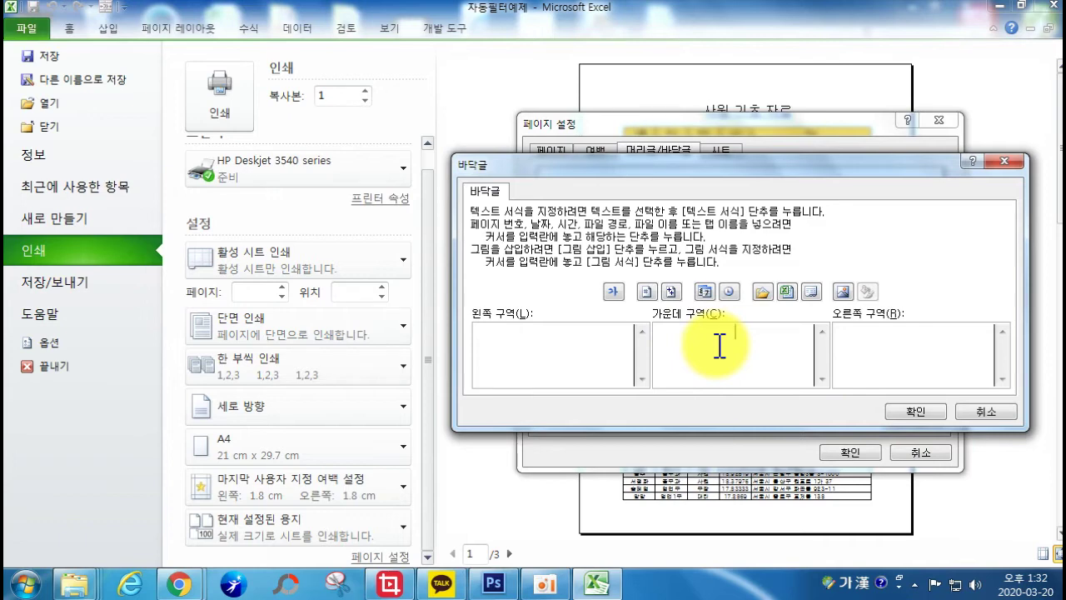
pyautogui.click(654, 296)
pyautogui.write('페이지 번호]페이지')
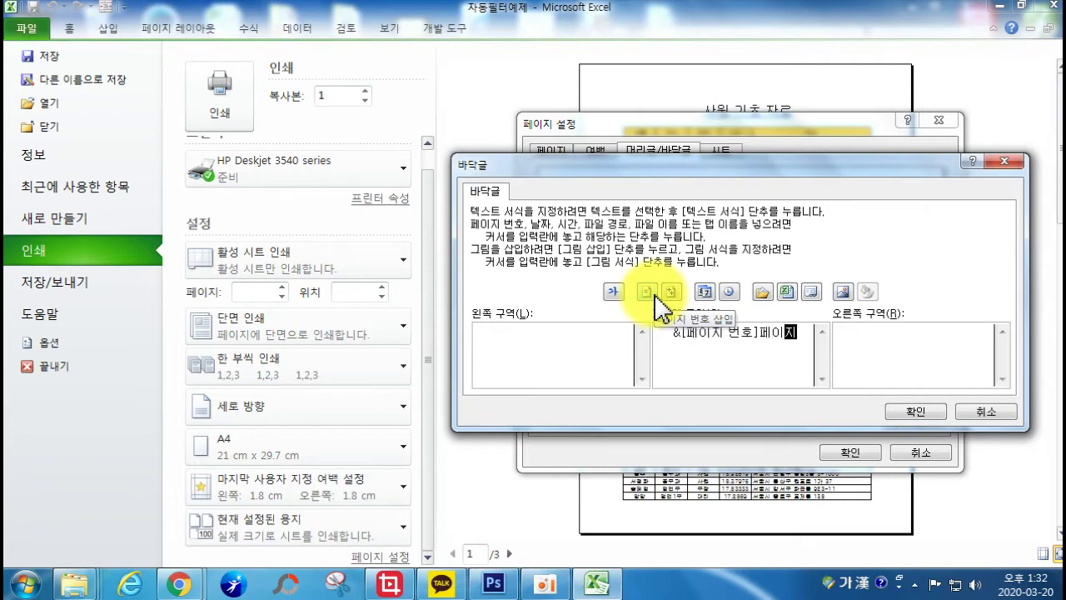
pyautogui.click(902, 411)
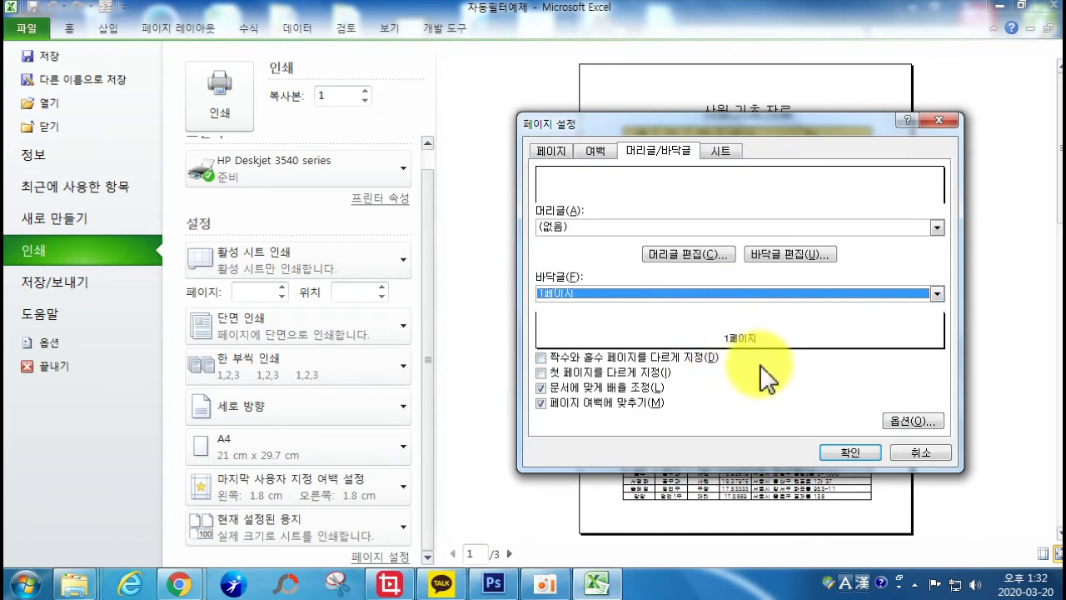
# Extend the centre footer to "&[페이지 번호]페이지 / &[전체 페이지 수]페이지" and apply the page setup.
pyautogui.click(776, 258)
pyautogui.click(795, 333)
pyautogui.write('/')
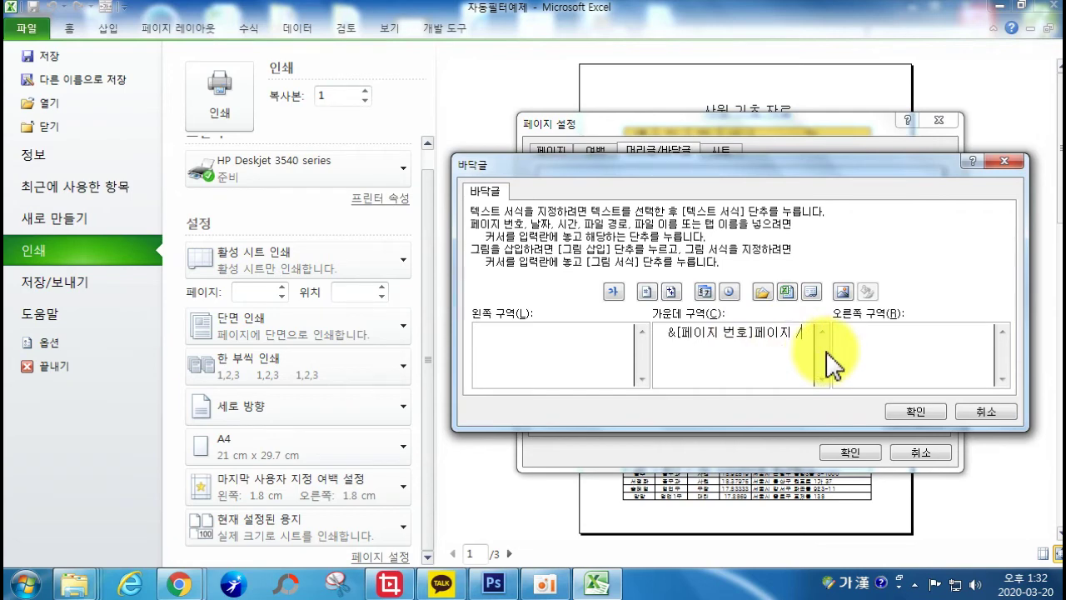
pyautogui.click(671, 291)
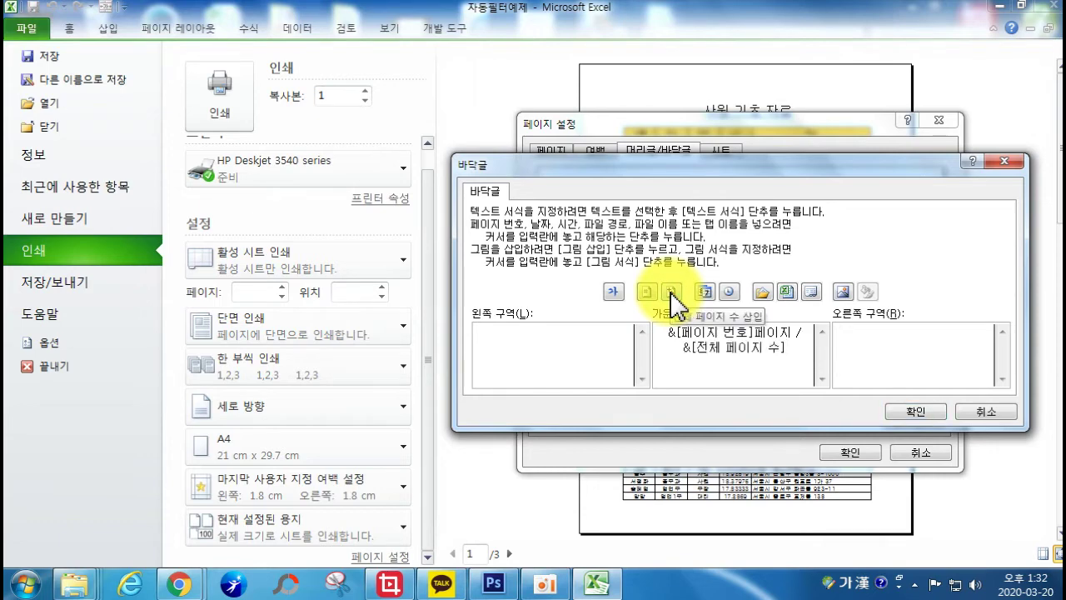
pyautogui.write('페이지')
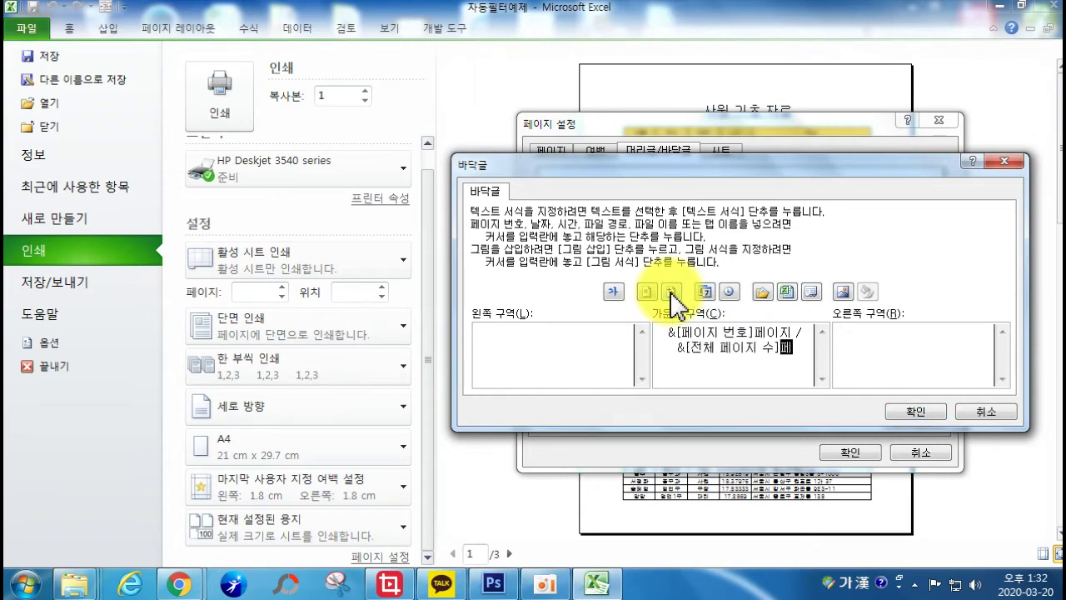
pyautogui.click(909, 413)
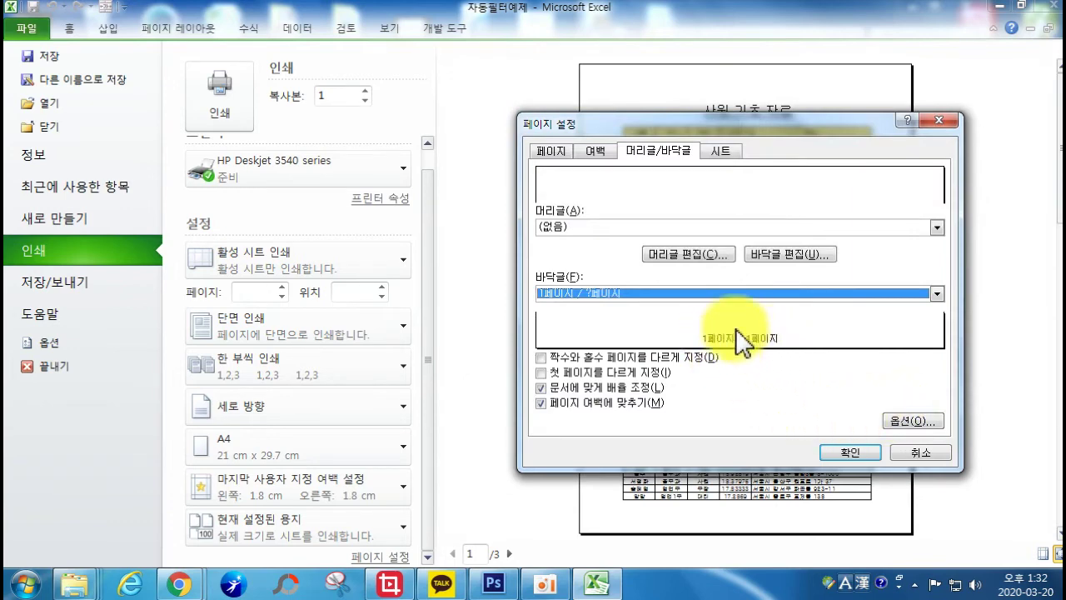
pyautogui.click(767, 255)
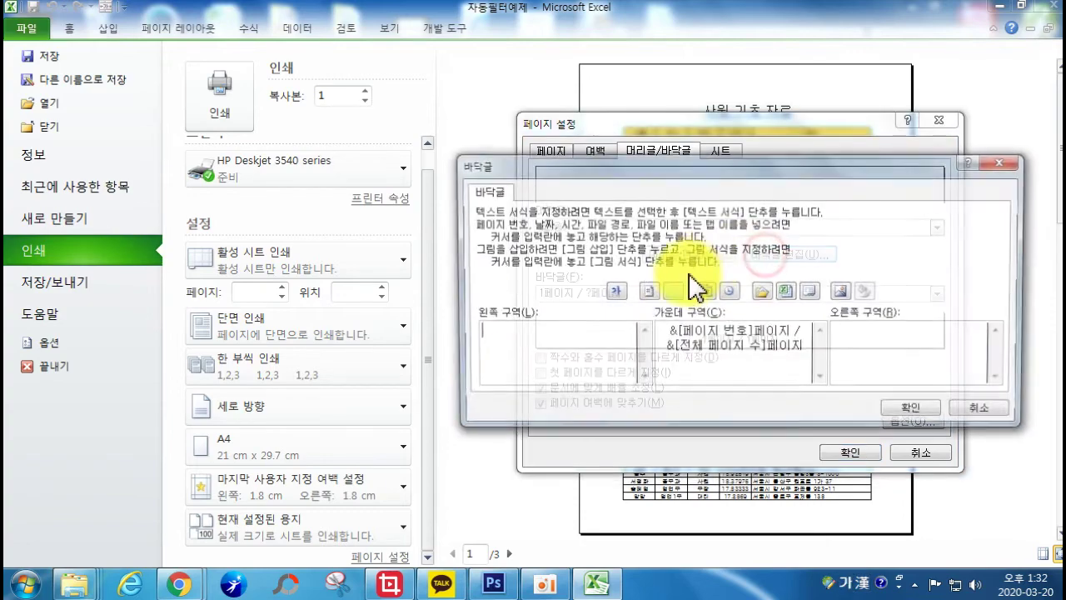
pyautogui.click(913, 413)
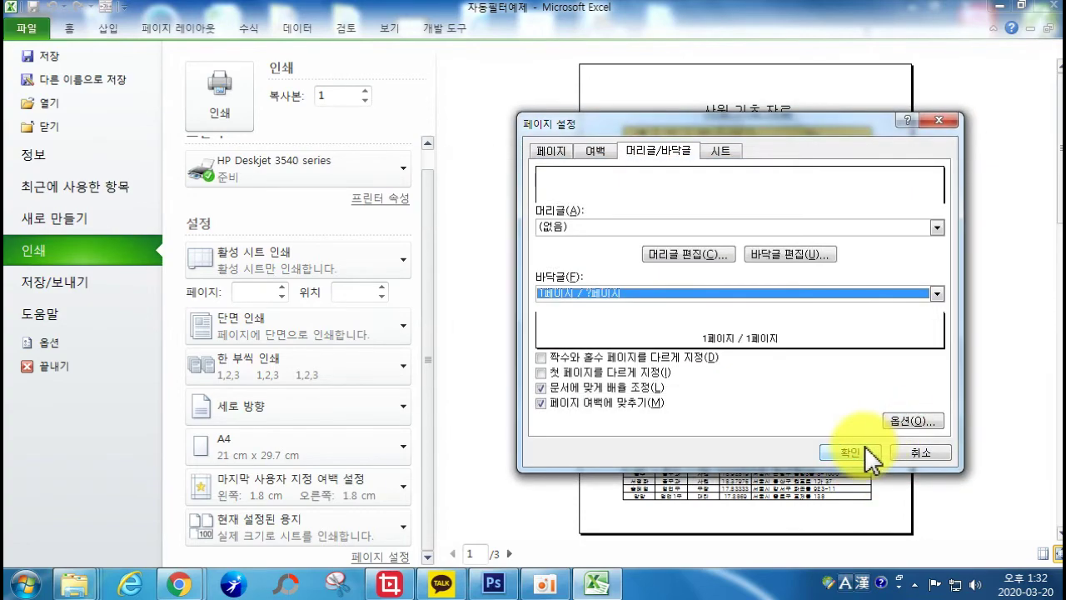
pyautogui.click(862, 447)
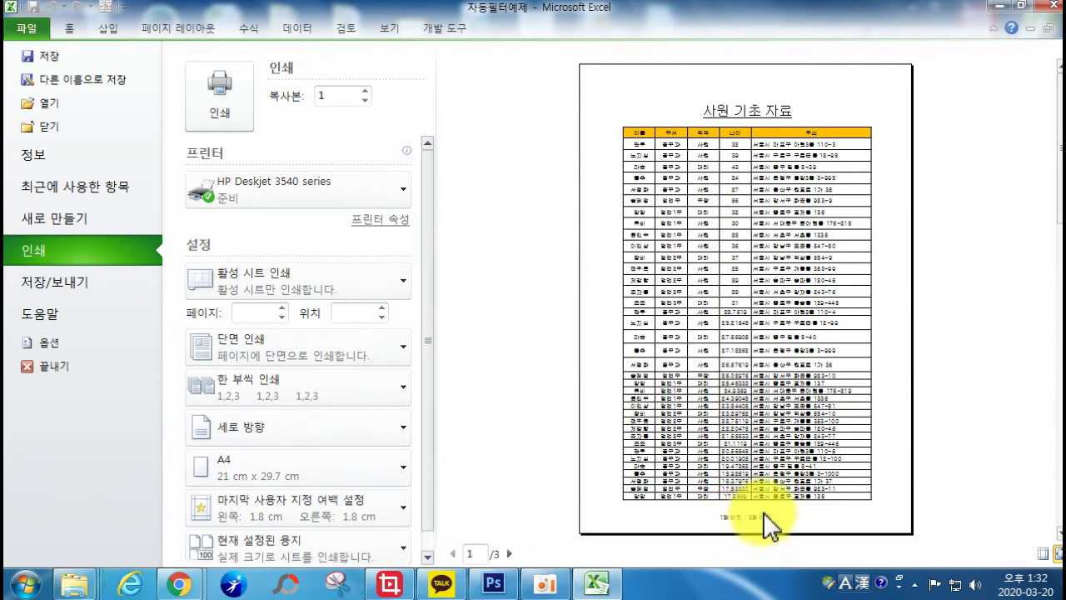
# Page through the print preview to check the footer on each page, finishing on page 3.
pyautogui.scroll(-1, 733, 494)
pyautogui.scroll(1, 736, 491)
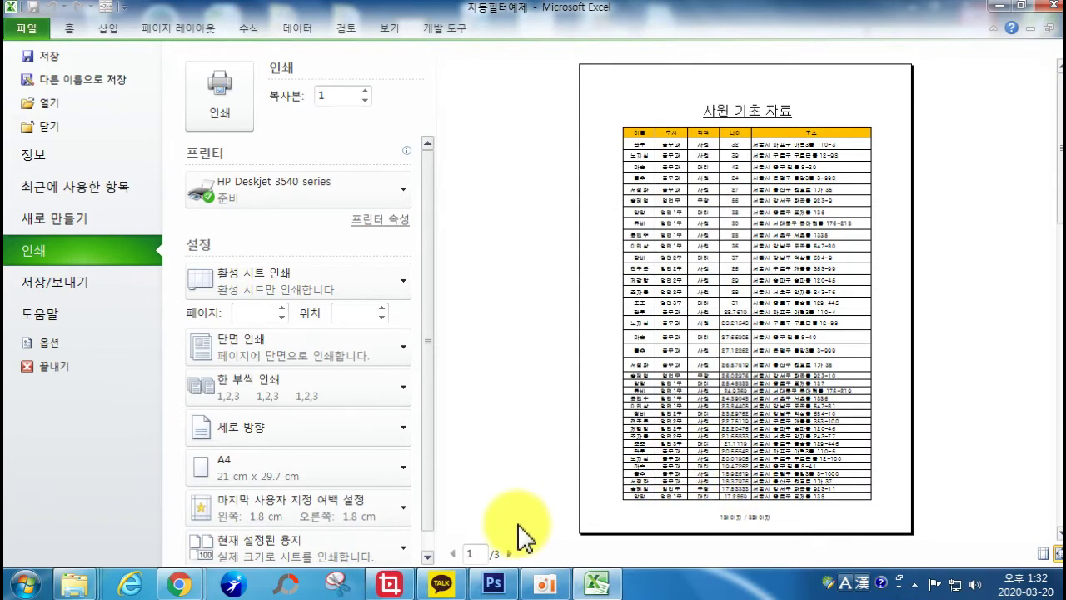
pyautogui.scroll(-3, 408, 546)
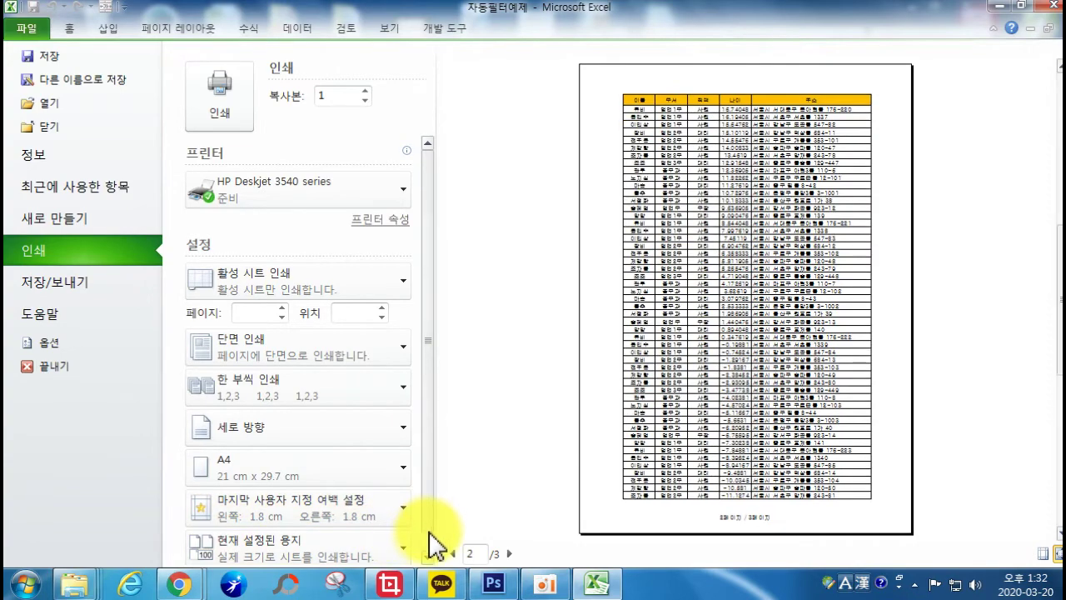
# Replace the centre footer text with "&[페이지 번호]/&[전체 페이지 수]", apply it and page the preview back to page 1.
pyautogui.click(391, 559)
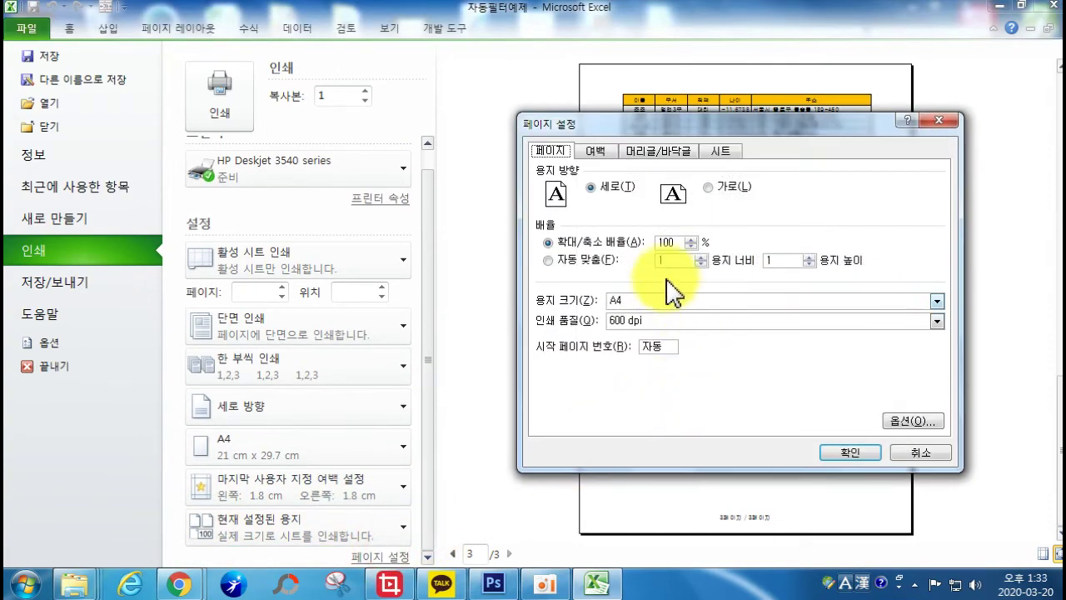
pyautogui.click(629, 151)
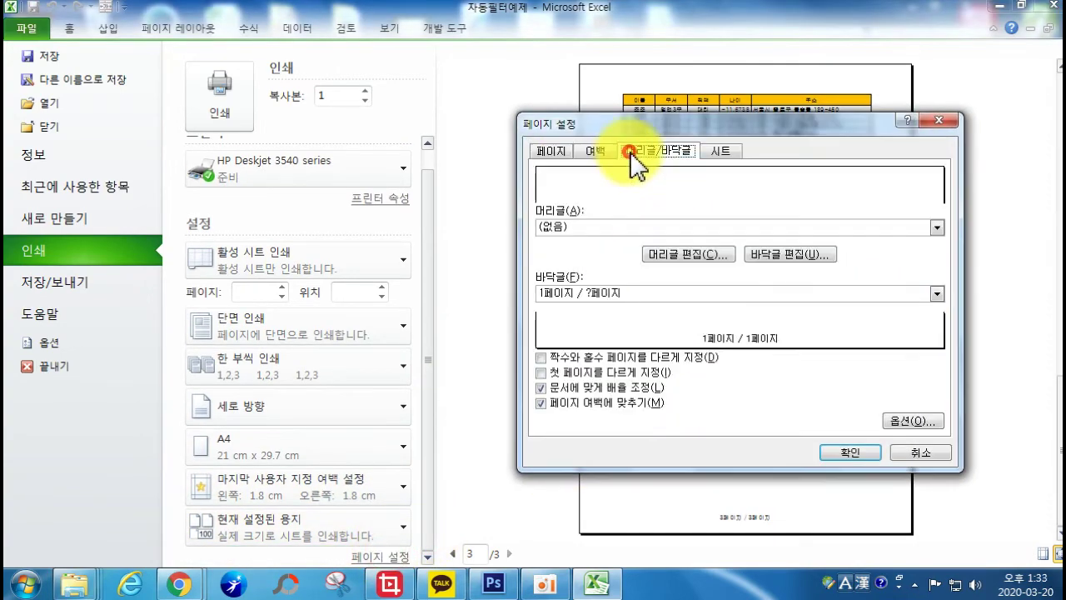
pyautogui.click(787, 253)
pyautogui.moveTo(803, 375); pyautogui.dragTo(583, 323)
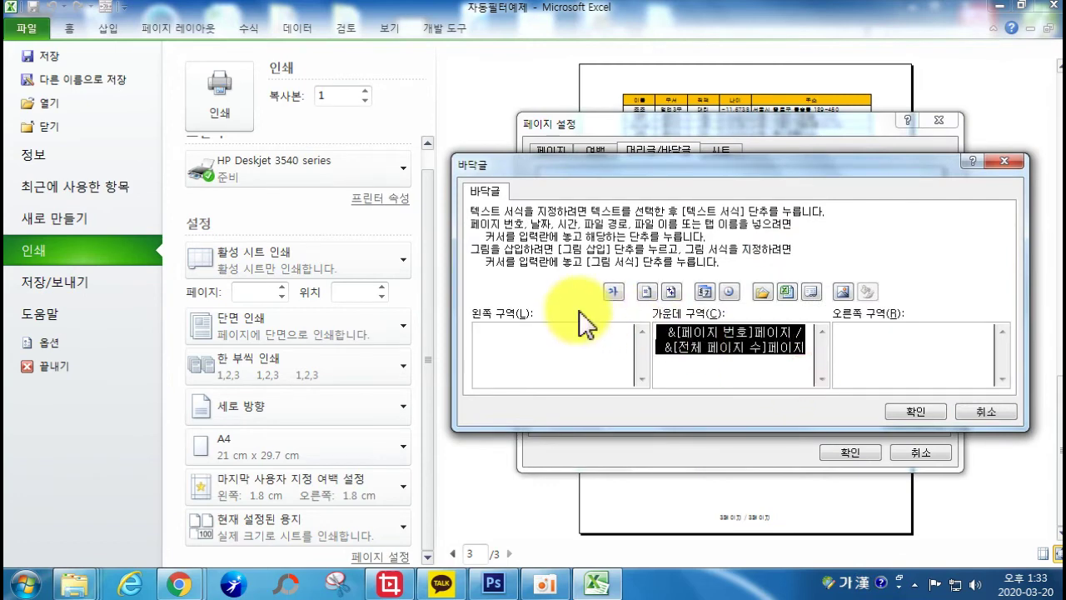
pyautogui.press('Delete')
pyautogui.click(647, 291)
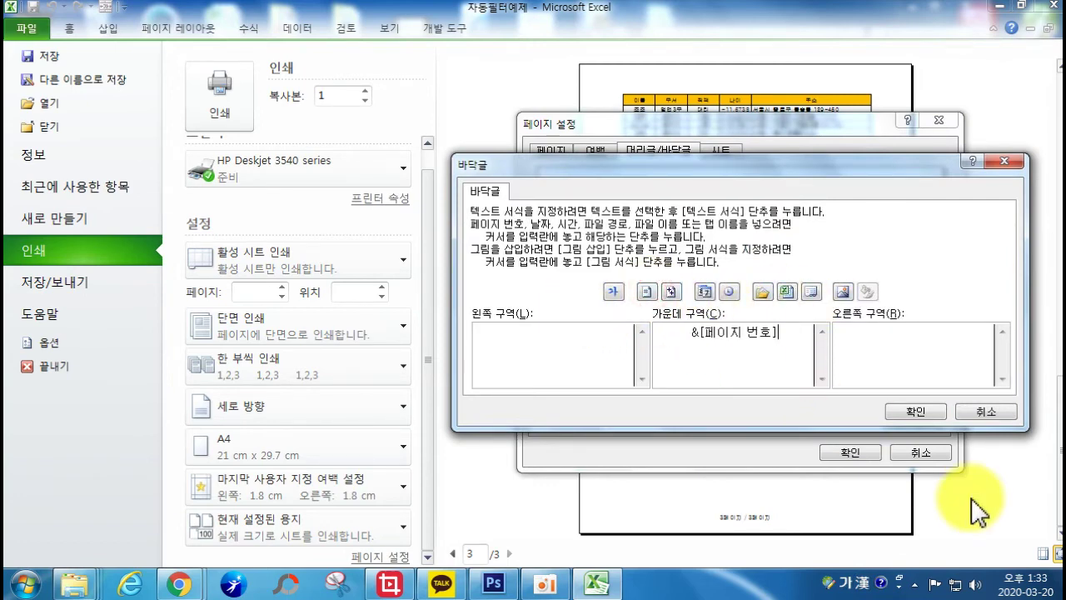
pyautogui.write('/')
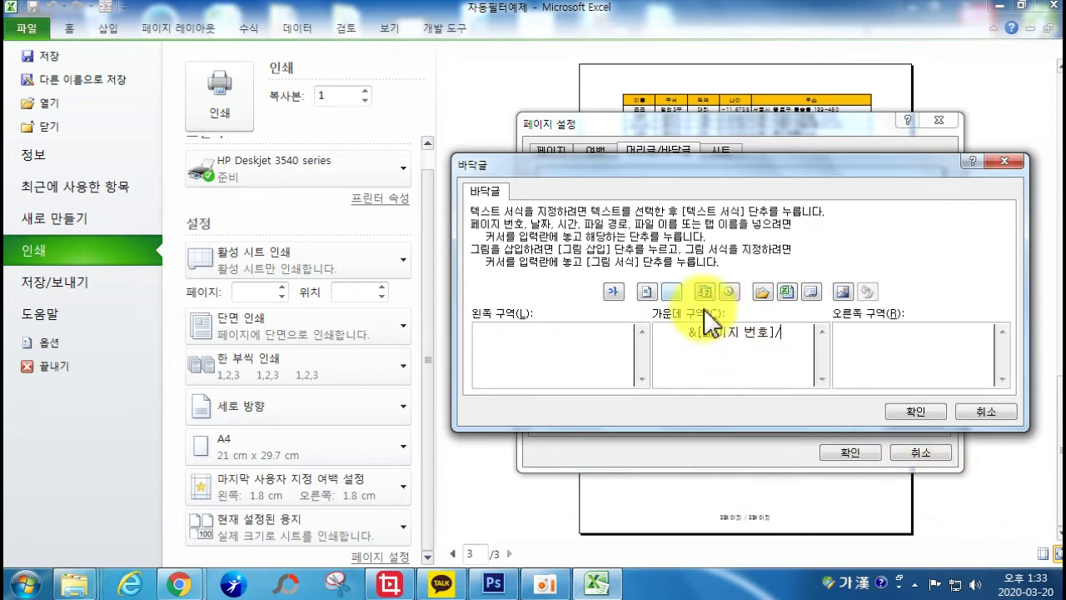
pyautogui.click(671, 292)
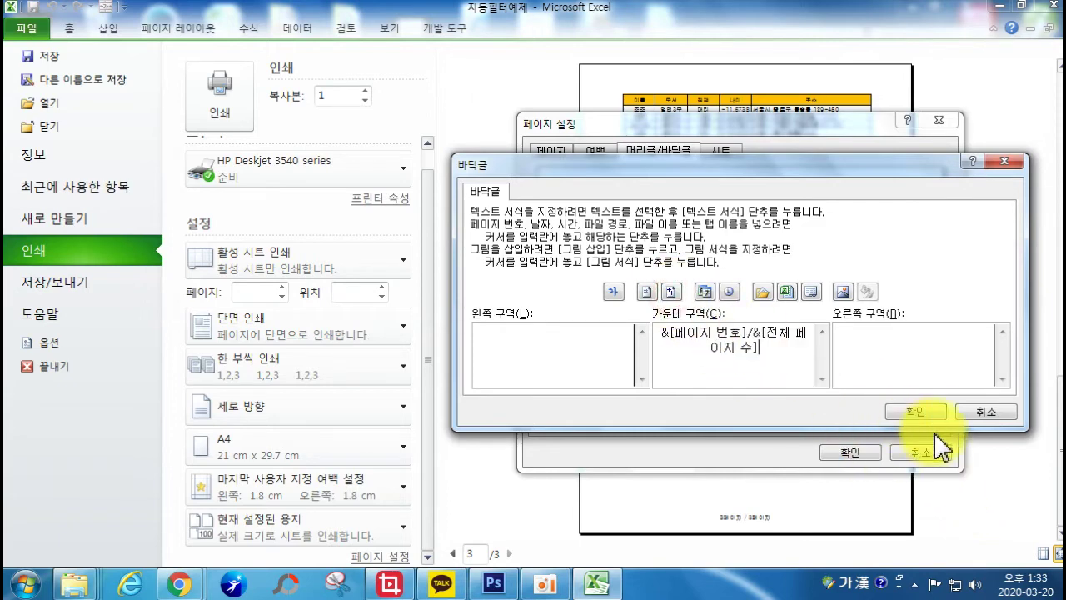
pyautogui.click(916, 412)
pyautogui.click(849, 453)
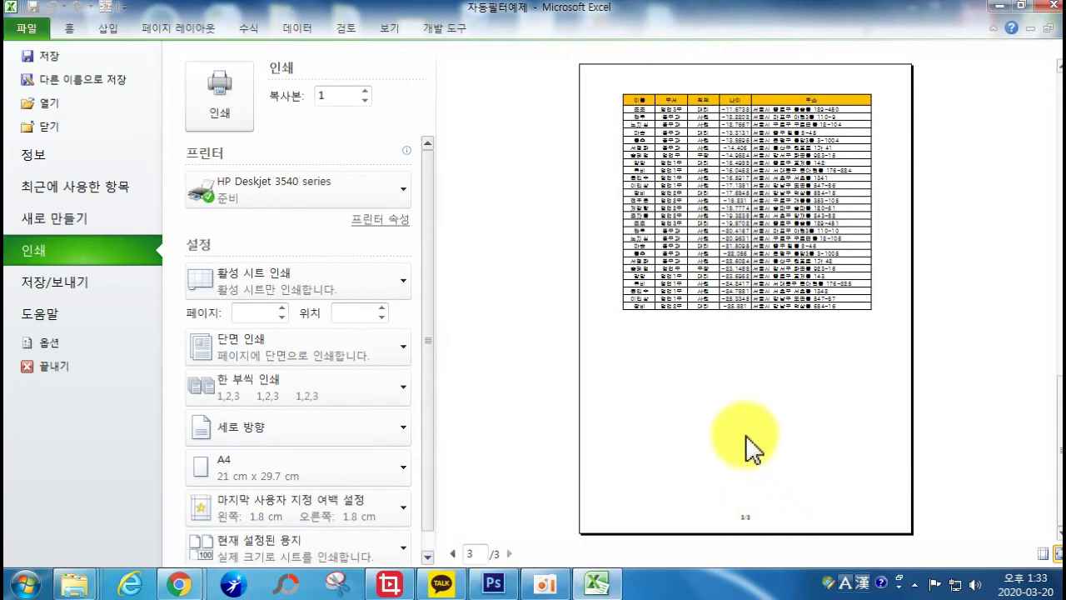
pyautogui.click(452, 553)
pyautogui.click(452, 553)
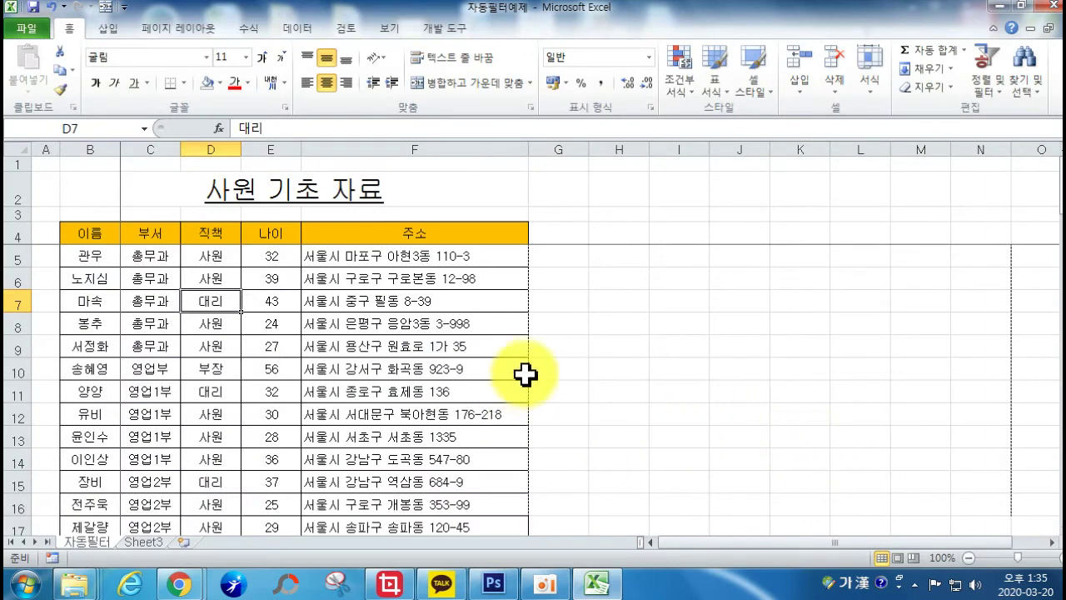
# Reopen the print preview with margins shown, adjust the column widths so the table spans from left to right margin, and check all pages.
pyautogui.click(29, 27)
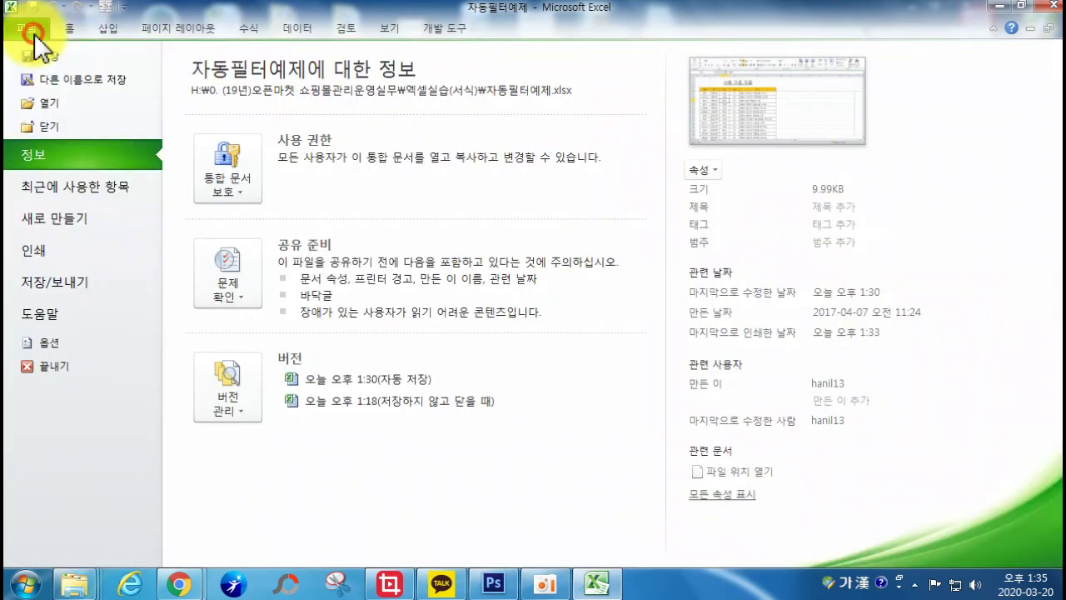
pyautogui.click(69, 253)
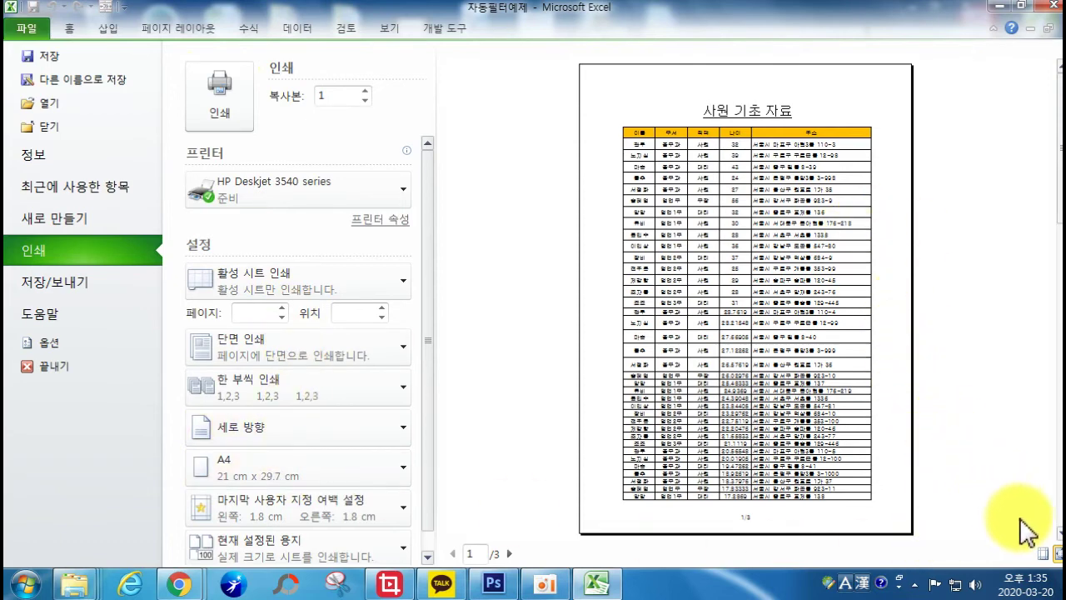
pyautogui.click(1046, 553)
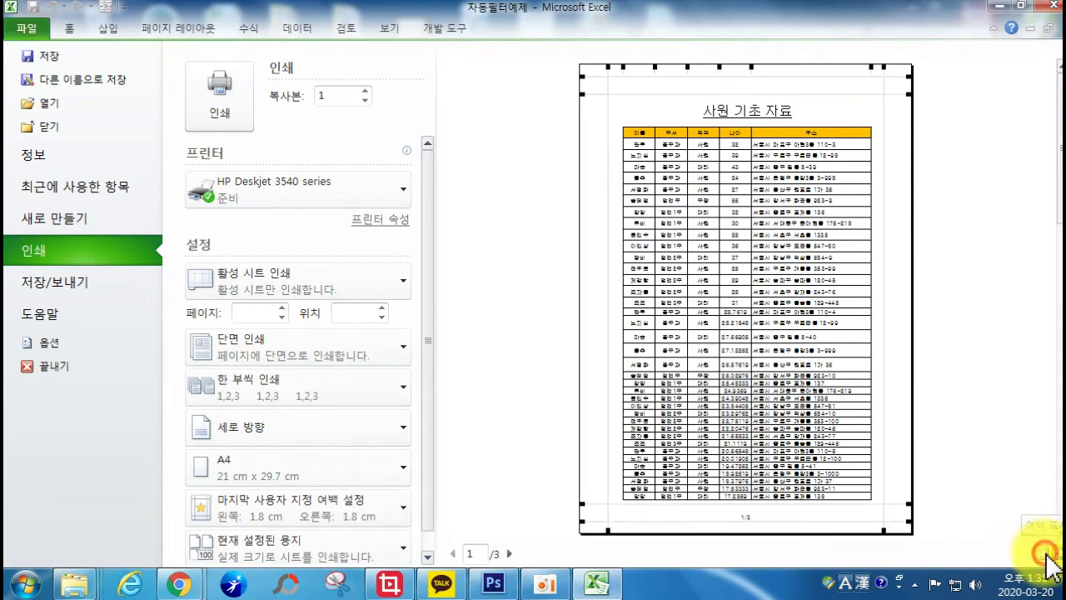
pyautogui.moveTo(622, 71); pyautogui.dragTo(762, 72)
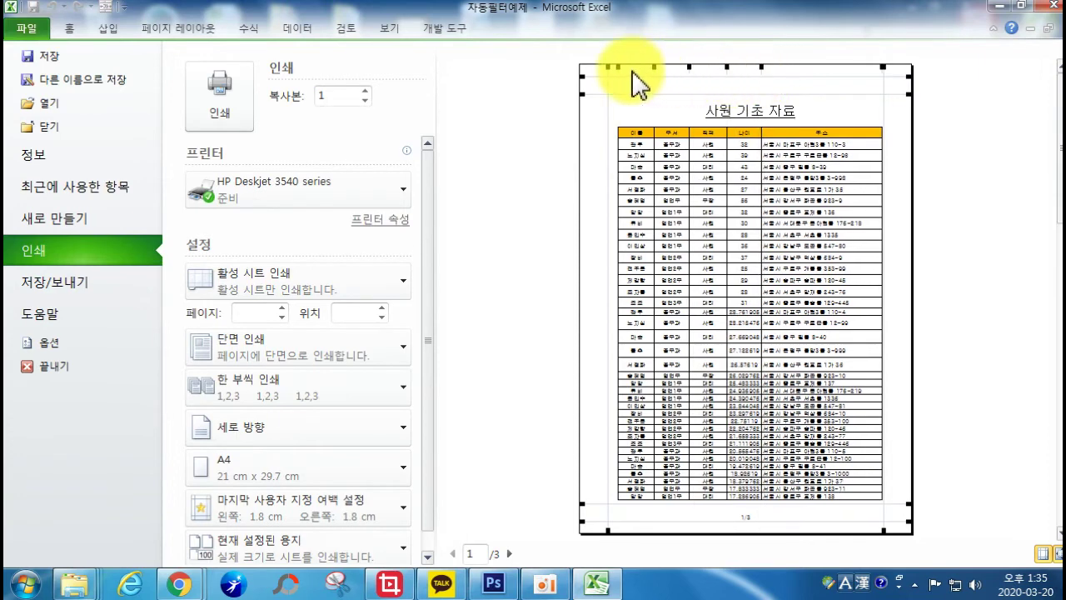
pyautogui.moveTo(618, 69); pyautogui.dragTo(608, 67)
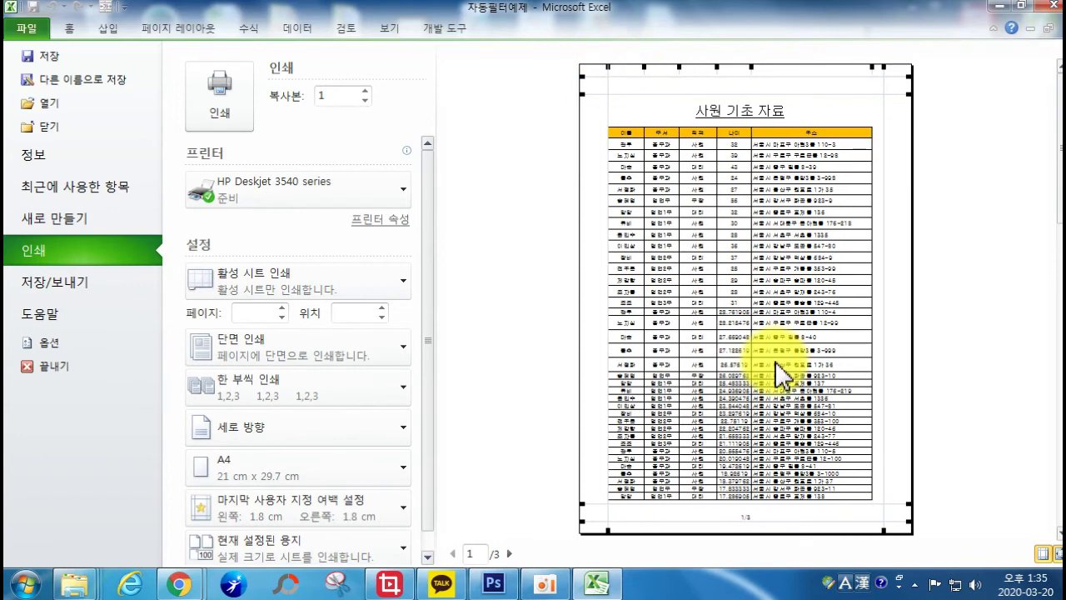
pyautogui.moveTo(874, 70); pyautogui.dragTo(882, 76)
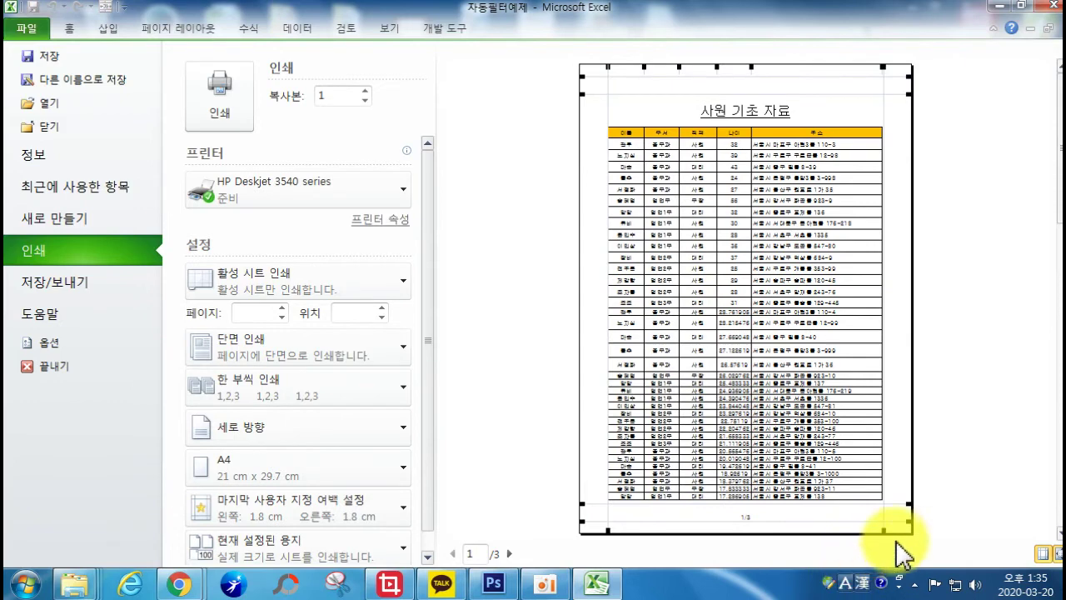
pyautogui.scroll(-2, 816, 435)
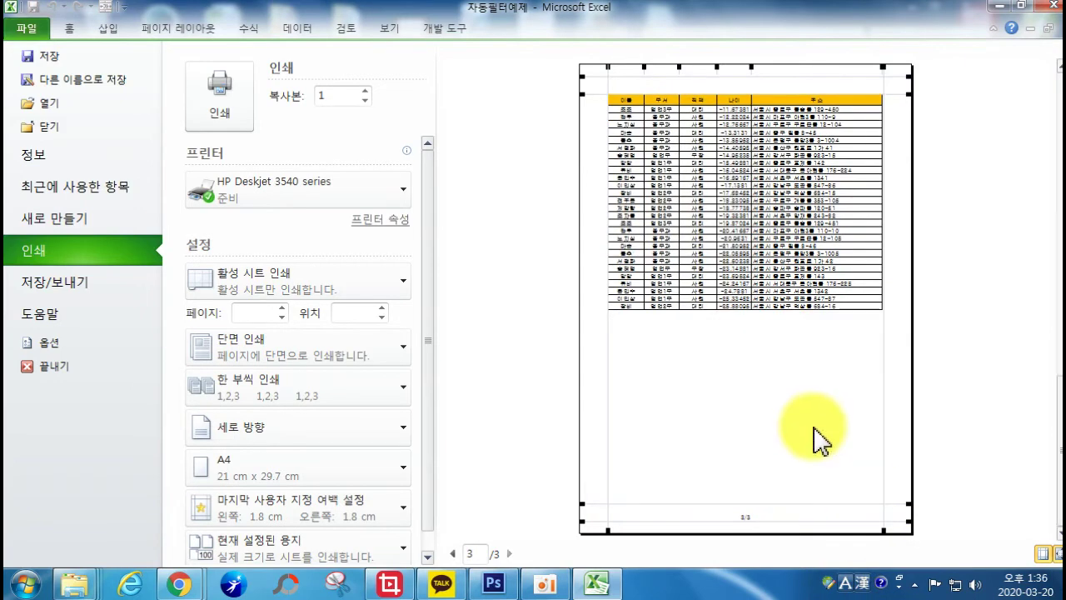
pyautogui.scroll(2, 814, 430)
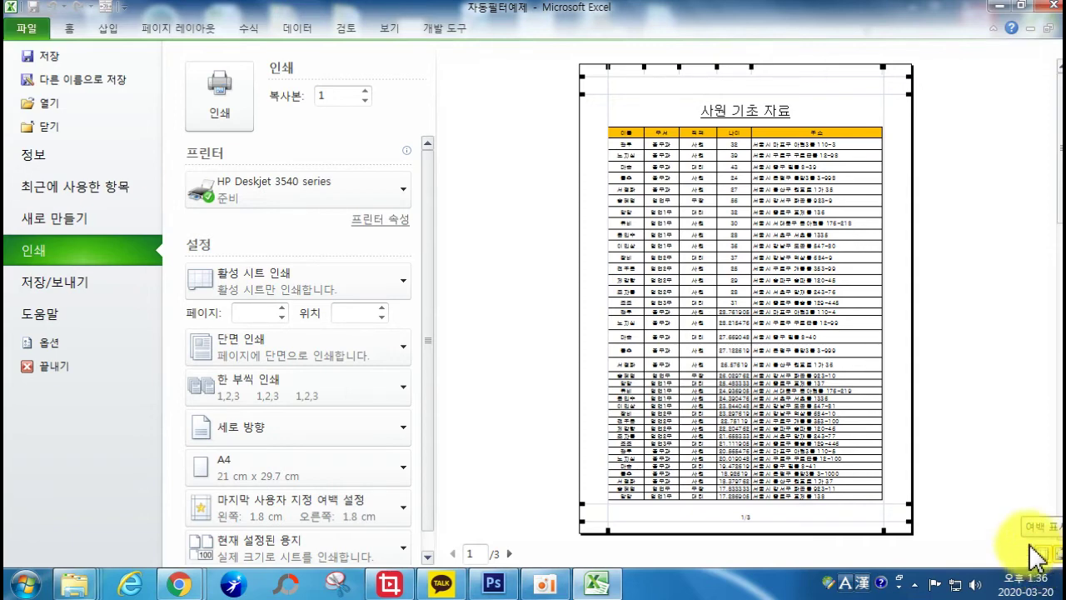
# Widen the 나이 column slightly so the table exceeds one page's width, and reopen the print preview.
pyautogui.click(25, 28)
pyautogui.moveTo(306, 150); pyautogui.dragTo(311, 152)
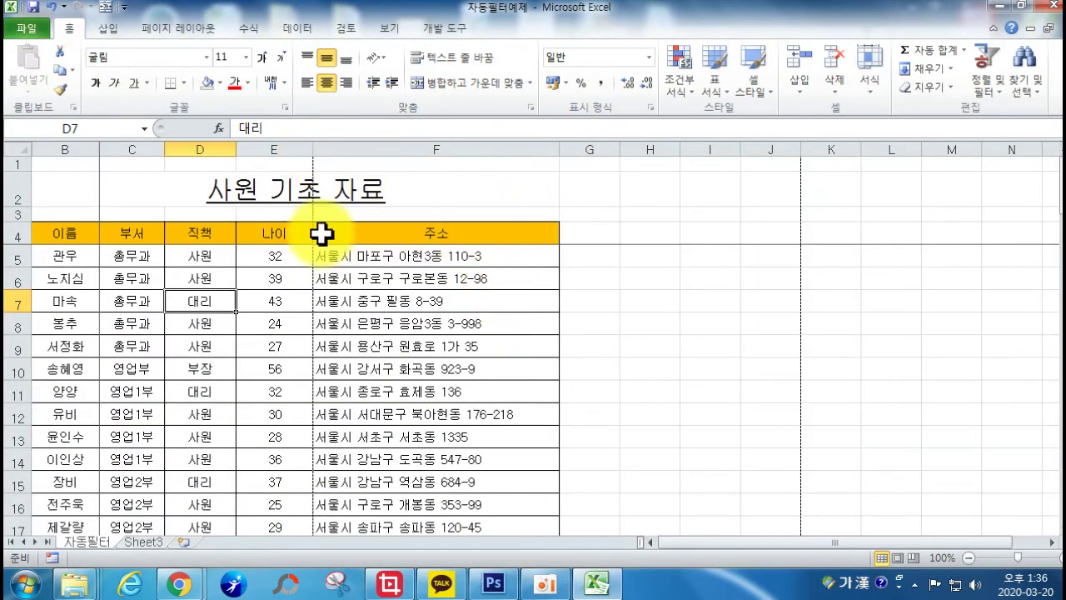
pyautogui.moveTo(311, 149); pyautogui.dragTo(312, 147)
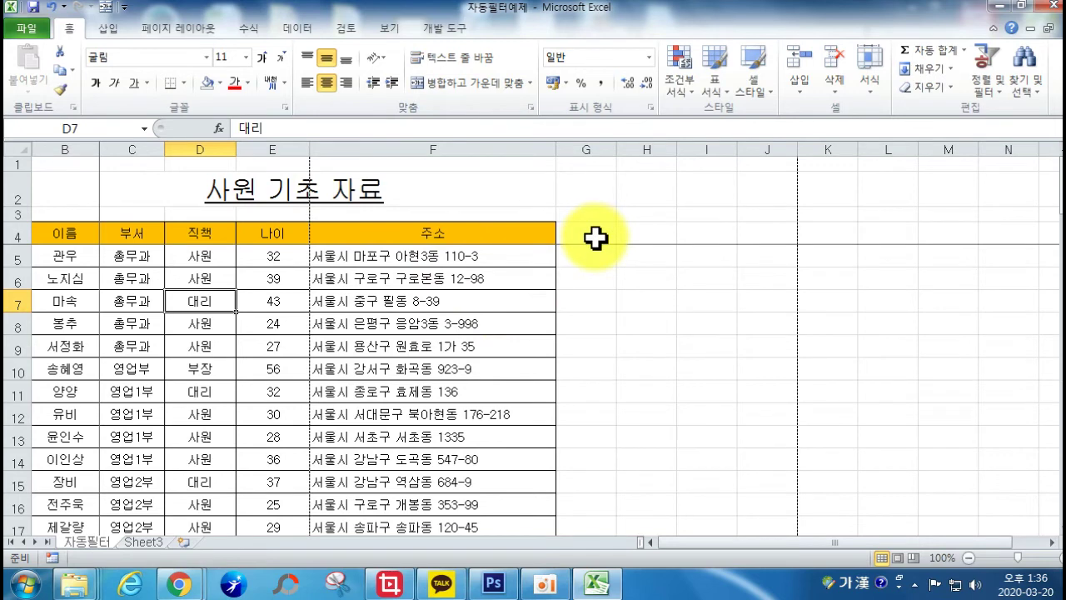
pyautogui.click(30, 23)
pyautogui.click(60, 250)
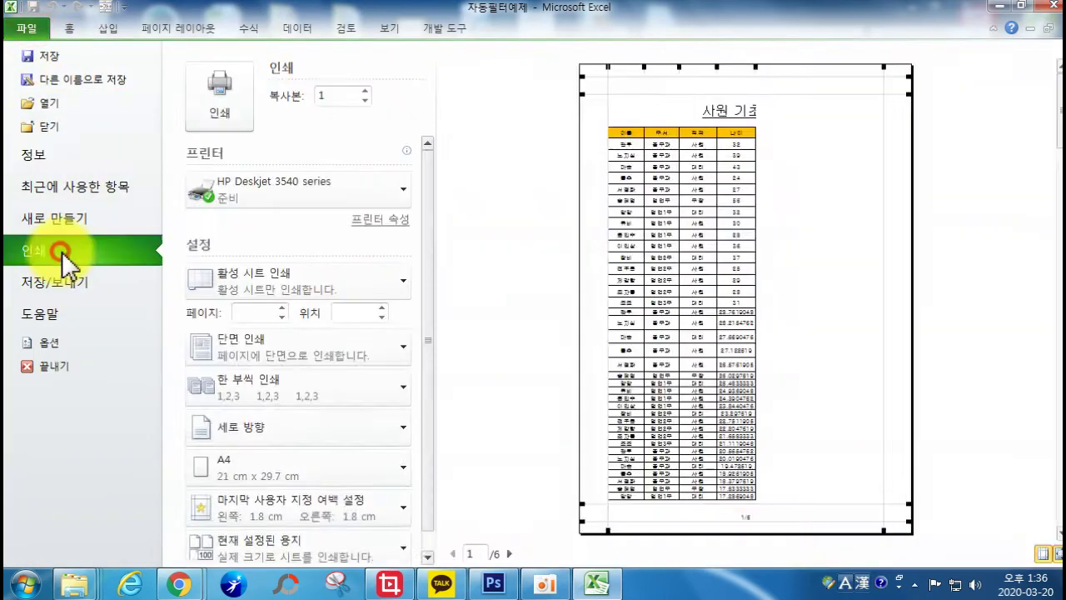
# Page through the whole print preview to examine how the columns split across pages, ending on page 1.
pyautogui.scroll(-4, 797, 322)
pyautogui.scroll(-1, 797, 321)
pyautogui.scroll(5, 797, 322)
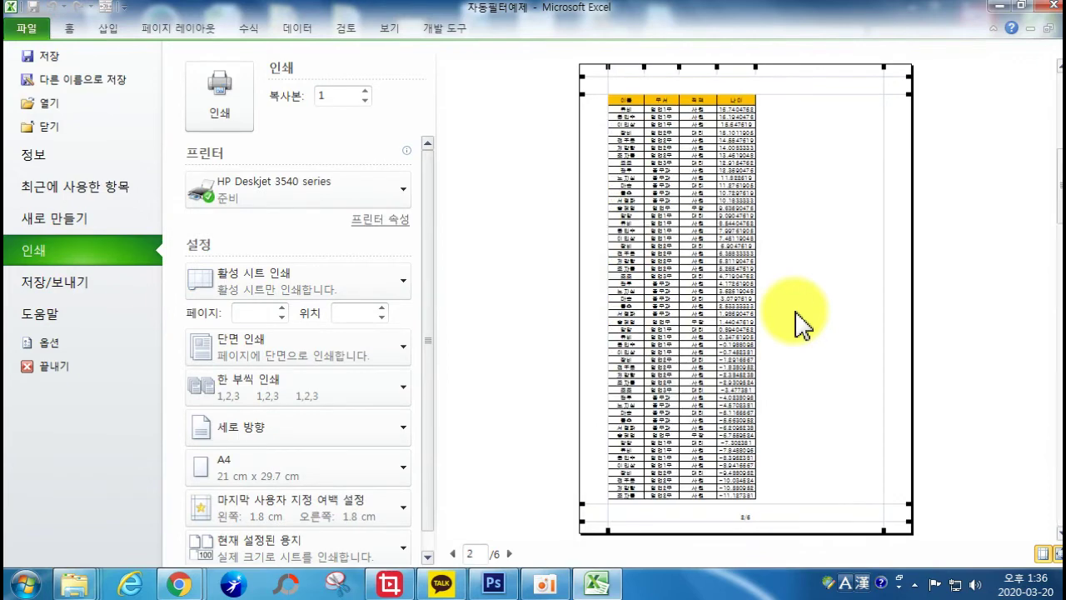
pyautogui.scroll(-5, 796, 321)
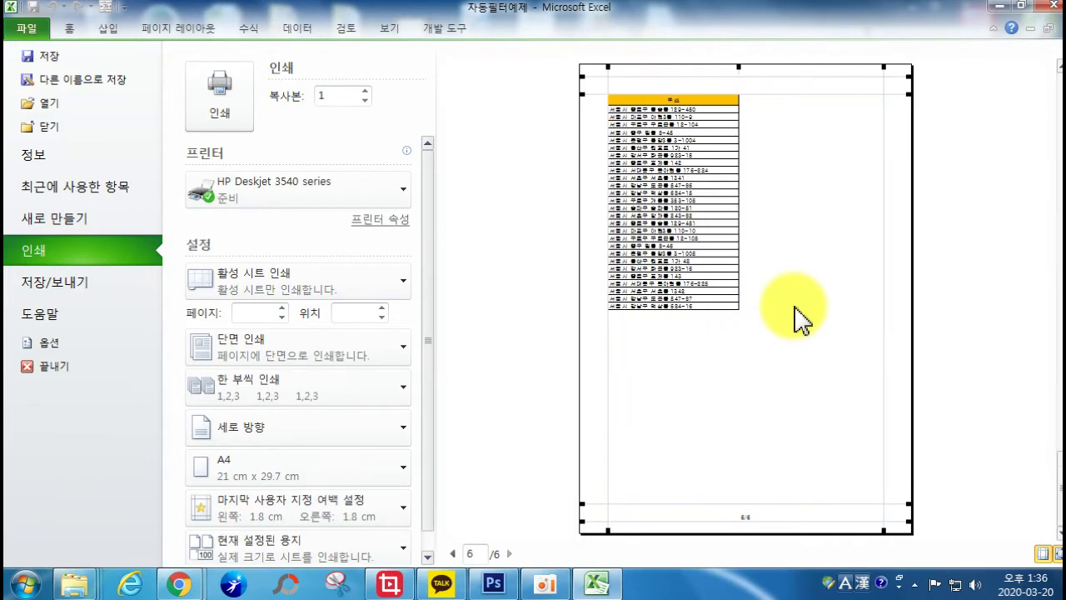
pyautogui.scroll(5, 797, 322)
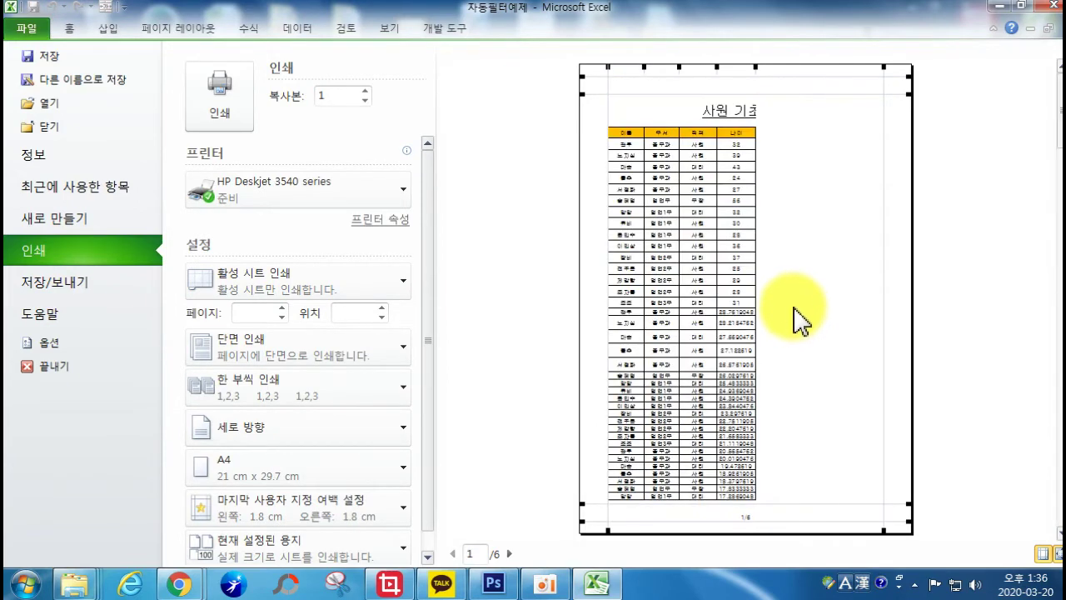
pyautogui.scroll(-5, 796, 322)
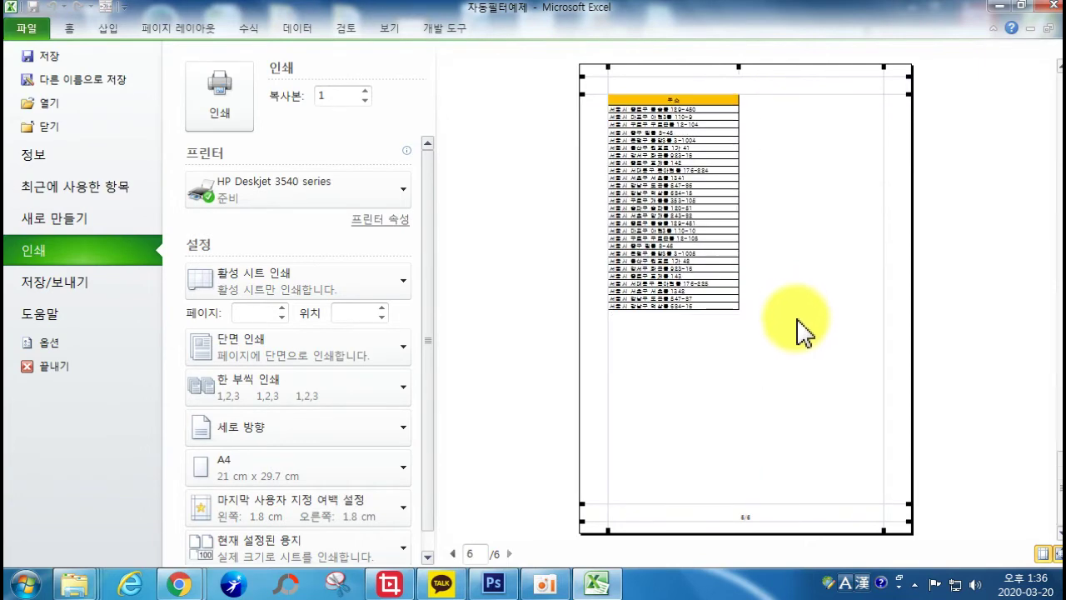
pyautogui.scroll(3, 747, 280)
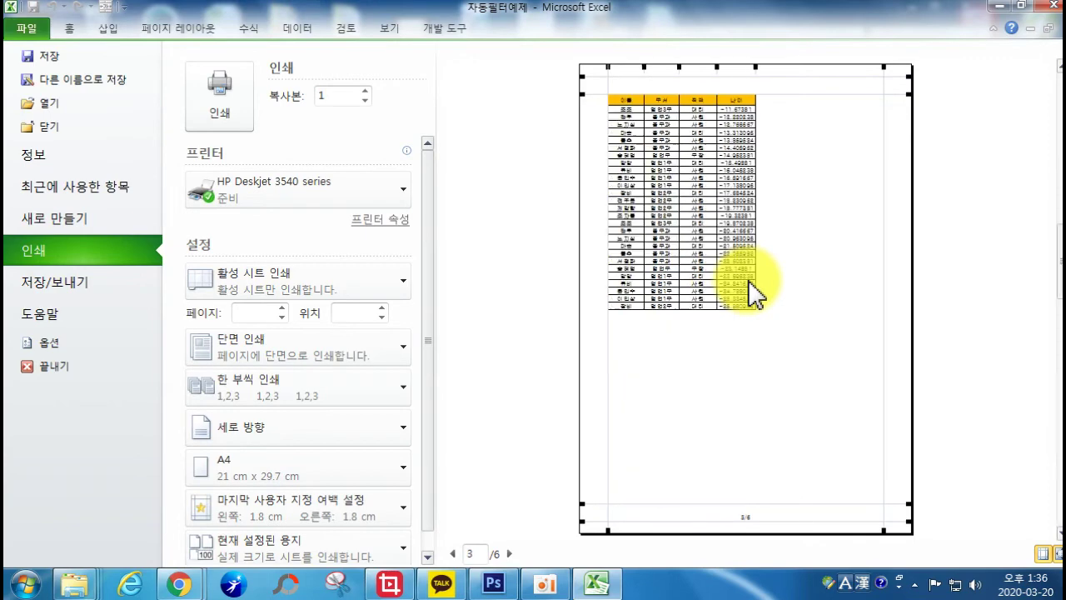
pyautogui.scroll(2, 748, 280)
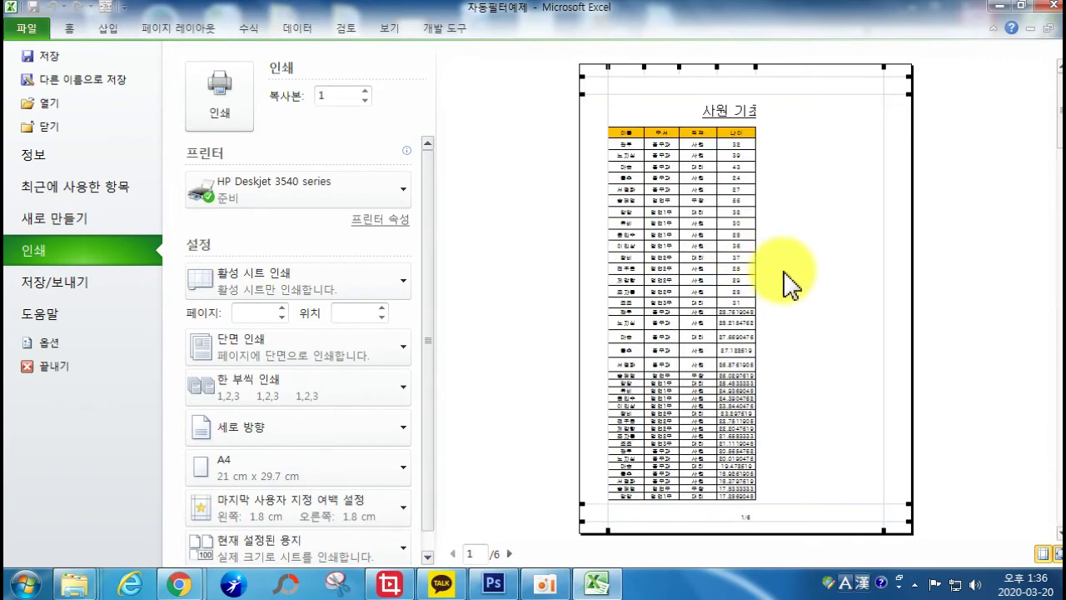
# Set the print scaling to 한 페이지에 모든 열 맞추기 so all columns fit on one page.
pyautogui.scroll(-1, 436, 492)
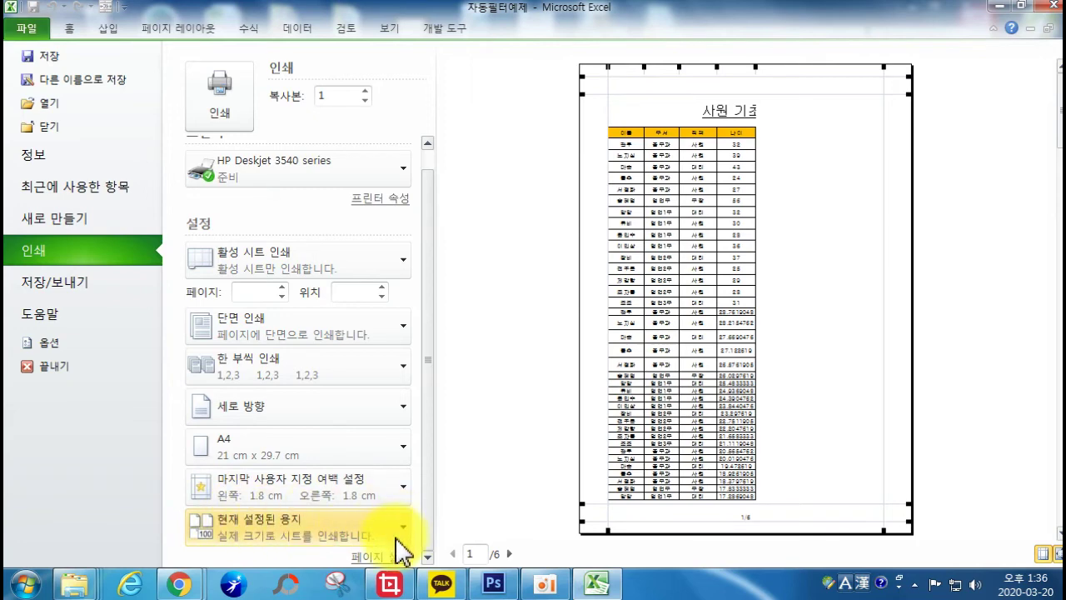
pyautogui.click(296, 545)
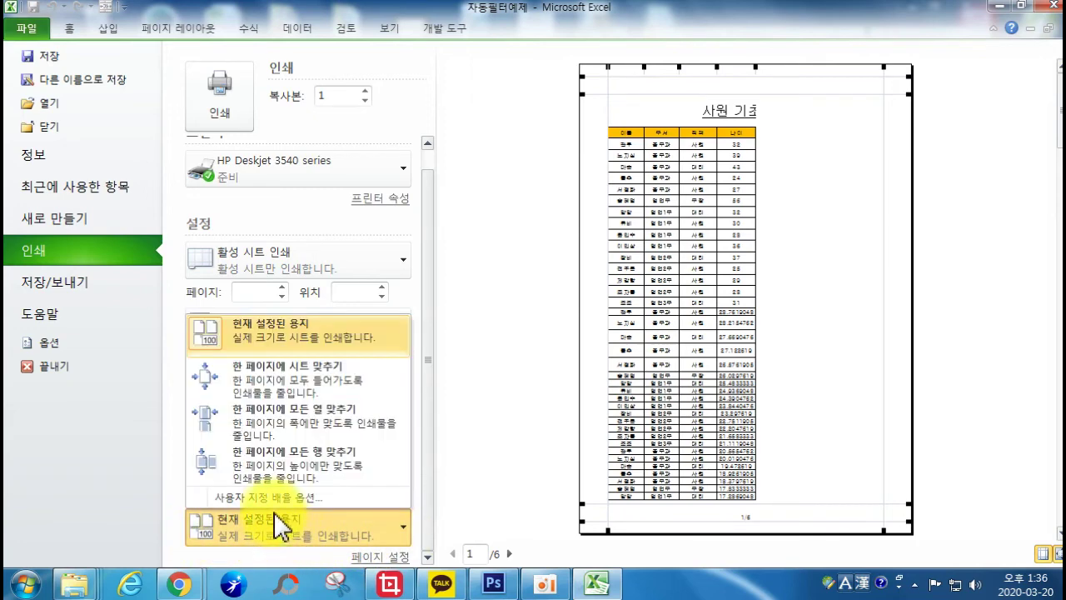
pyautogui.click(265, 431)
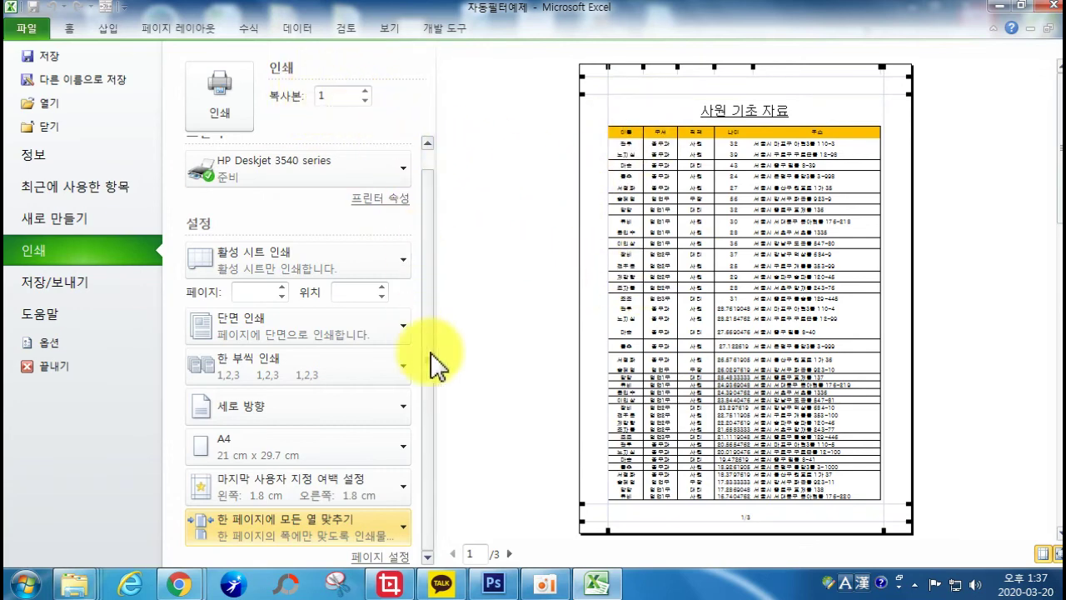
# Set the print scope to 전체 통합 문서 인쇄 and return to the employee sheet.
pyautogui.click(267, 275)
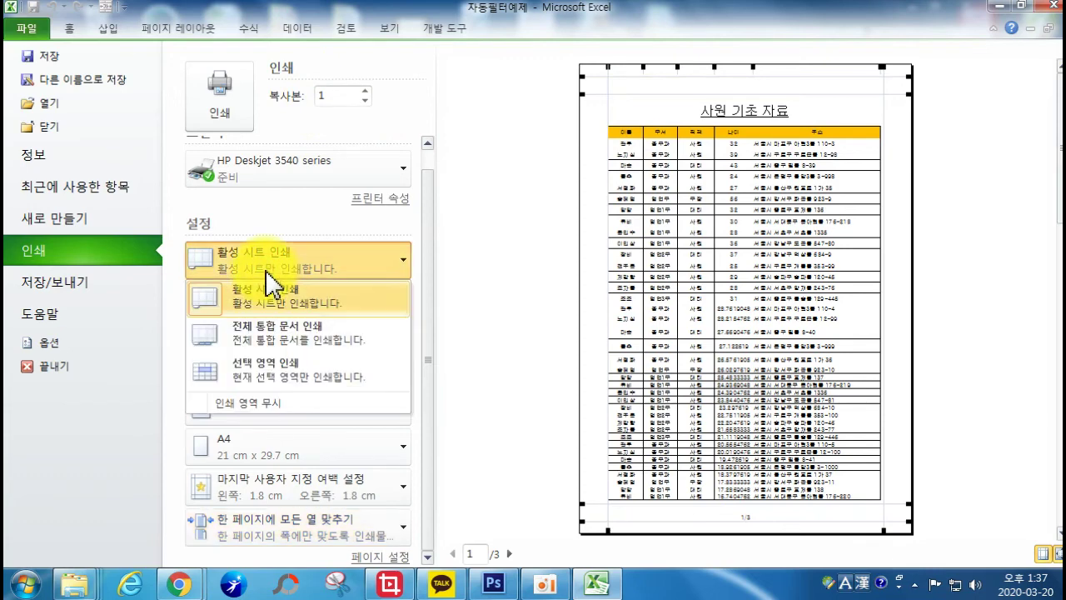
pyautogui.click(28, 27)
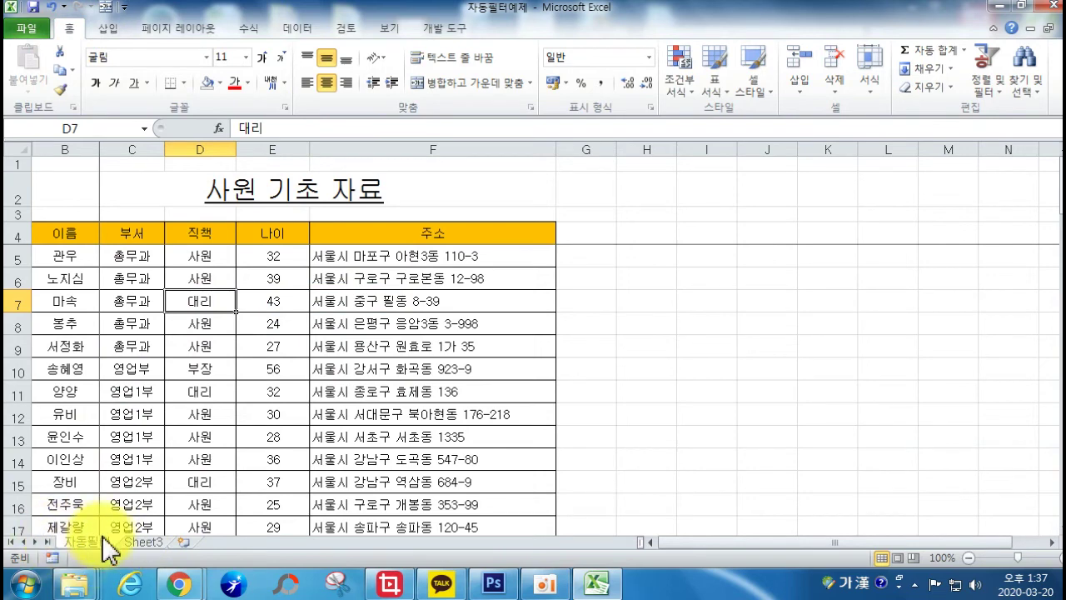
pyautogui.click(26, 27)
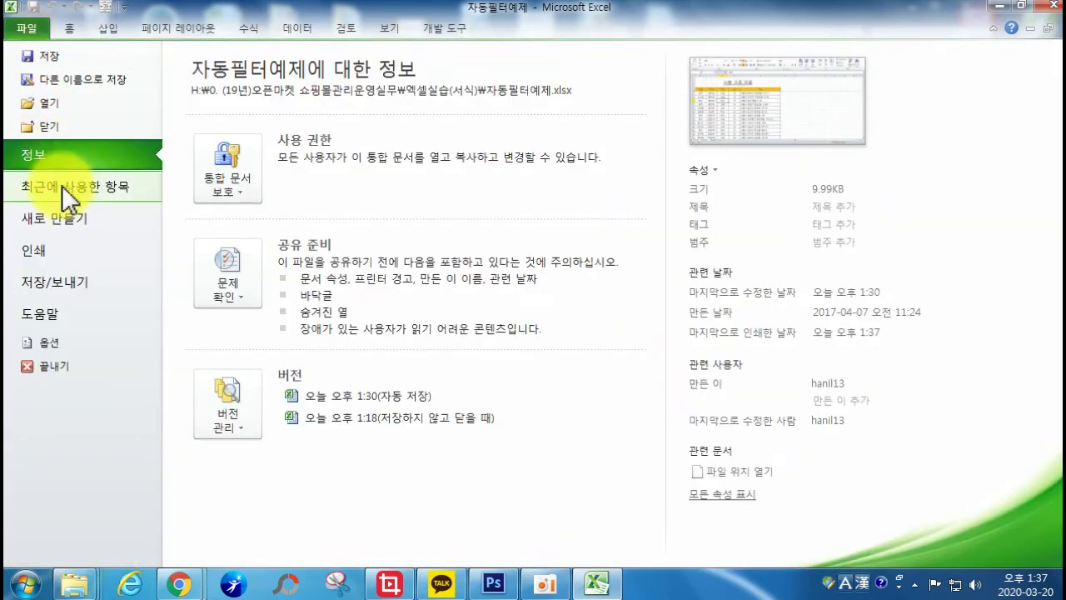
pyautogui.click(73, 250)
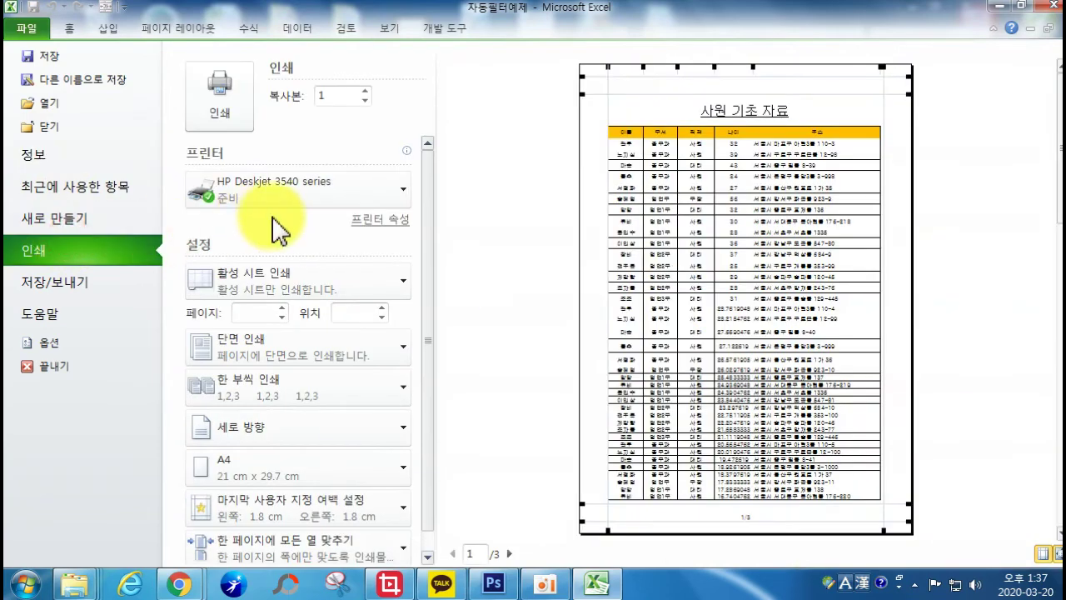
pyautogui.click(264, 291)
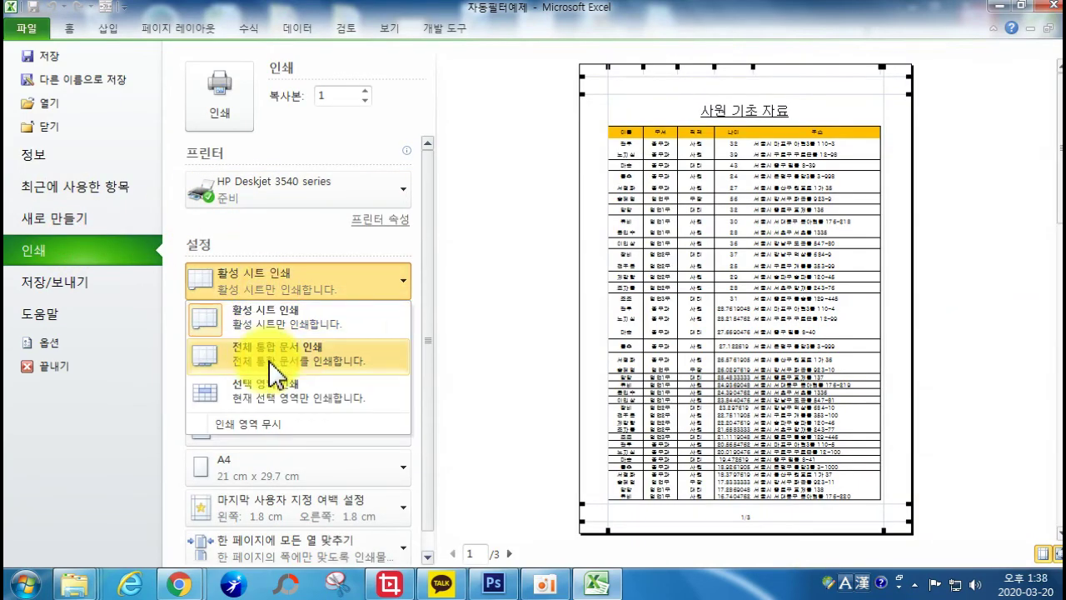
pyautogui.click(268, 360)
pyautogui.click(82, 32)
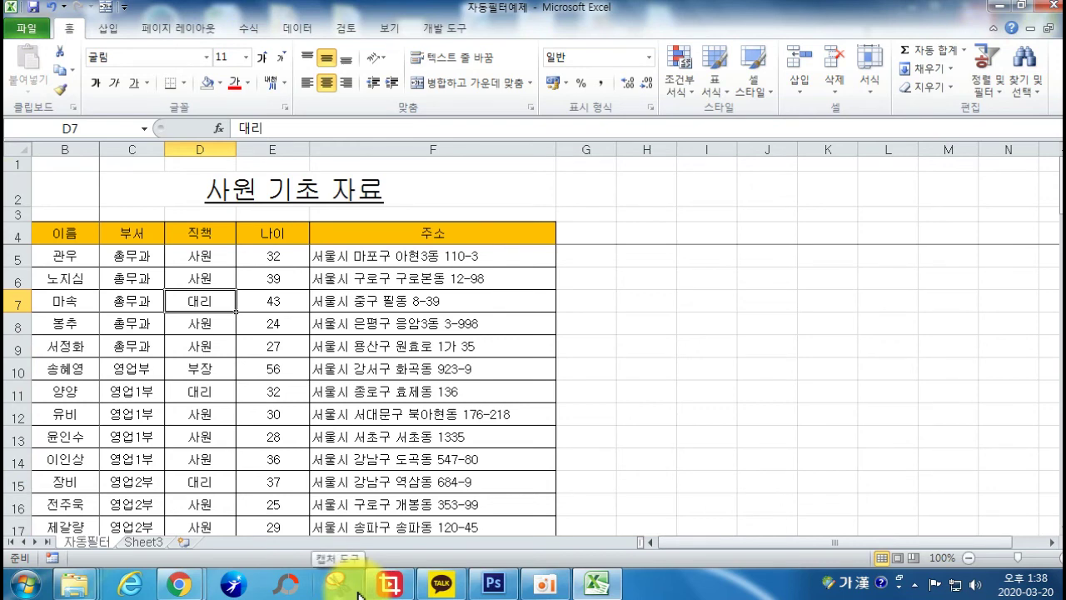
pyautogui.click(30, 27)
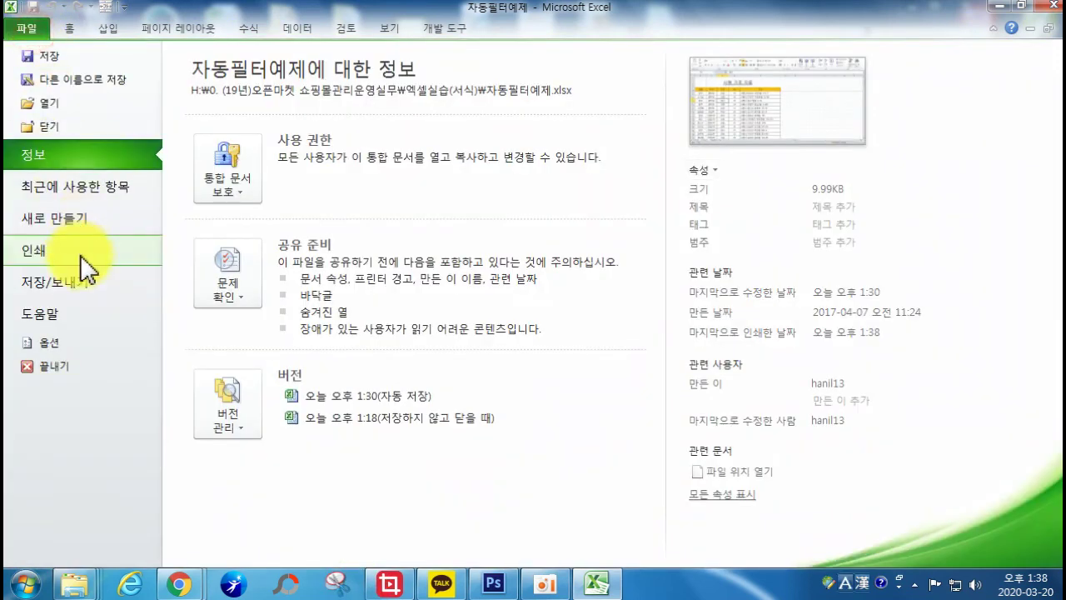
pyautogui.click(30, 27)
# Select the title and table range B2:F13, set the print scope to 선택 영역 인쇄, and return to the sheet.
pyautogui.moveTo(71, 200); pyautogui.dragTo(266, 436)
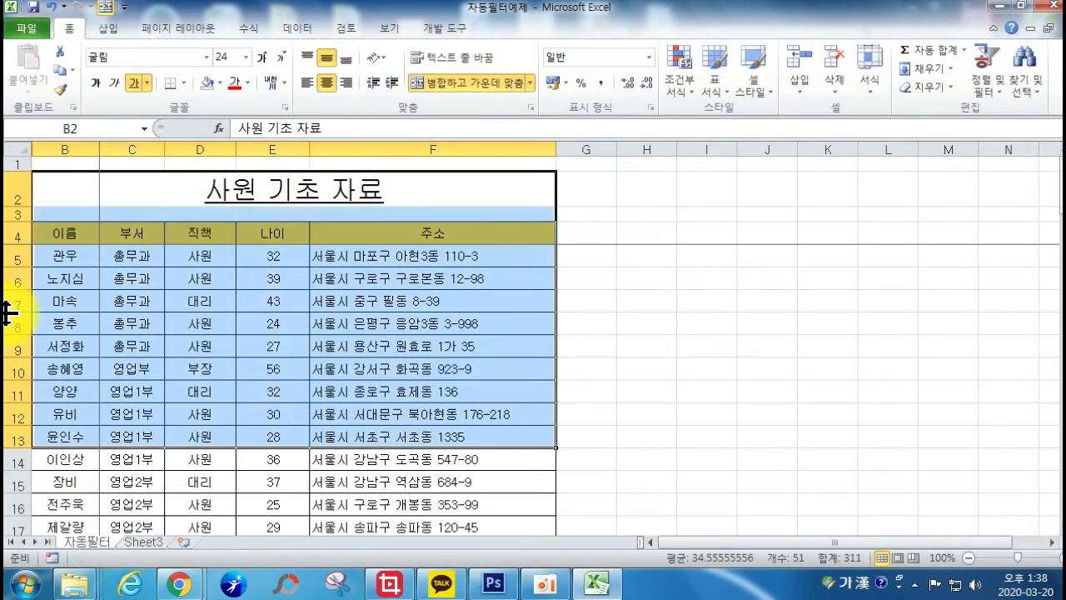
pyautogui.click(26, 27)
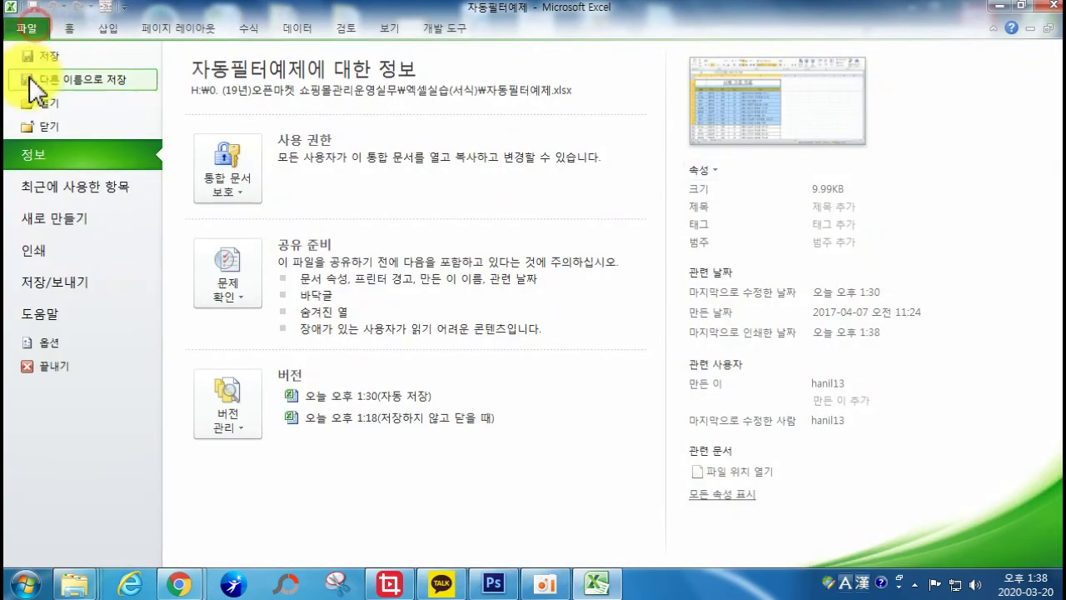
pyautogui.click(37, 253)
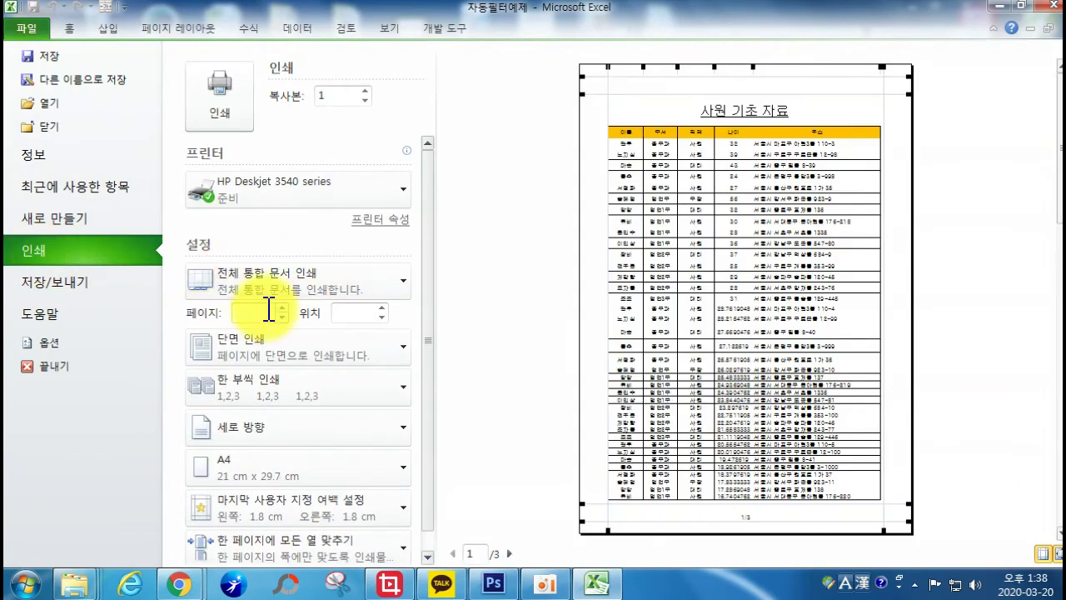
pyautogui.click(293, 288)
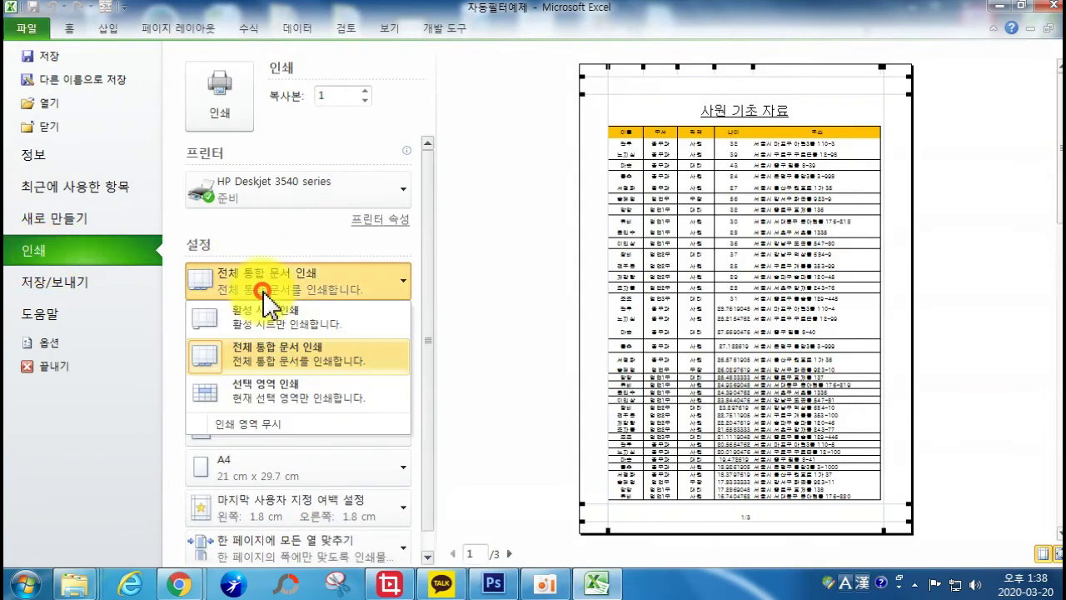
pyautogui.click(281, 391)
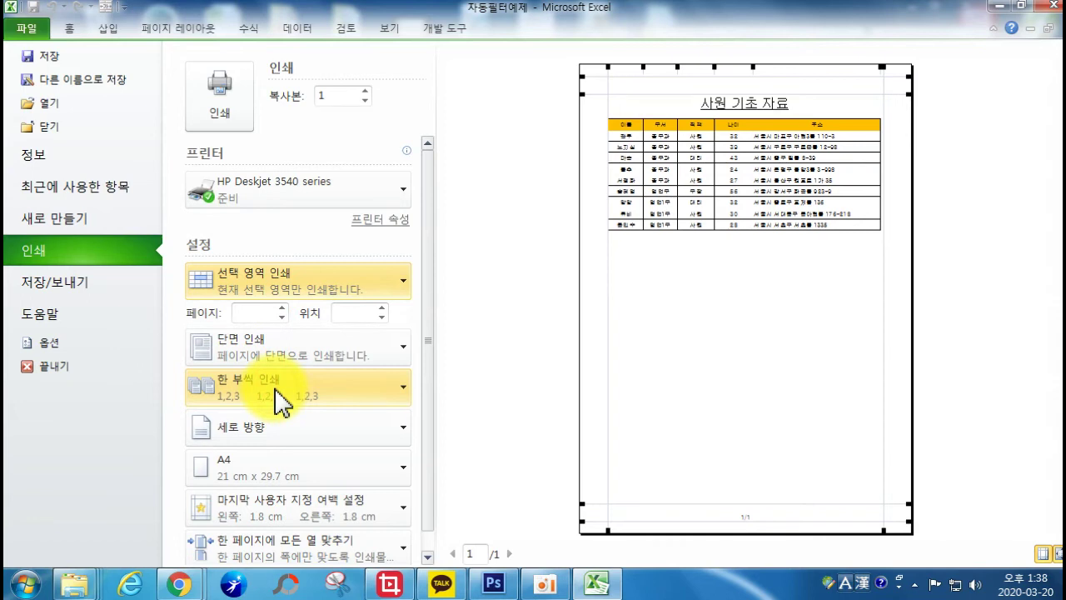
pyautogui.click(69, 27)
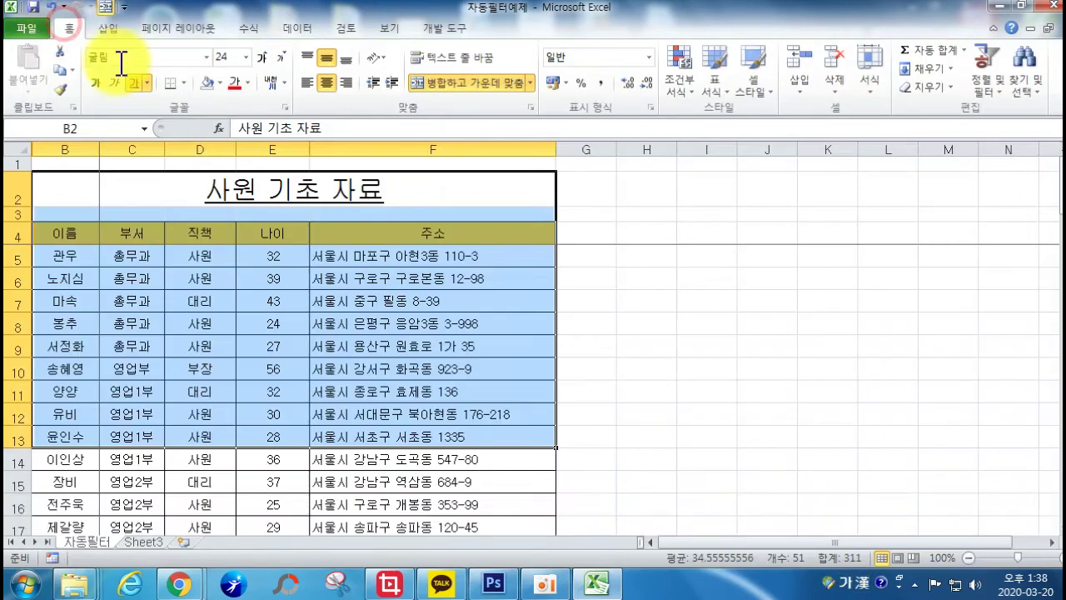
pyautogui.click(629, 321)
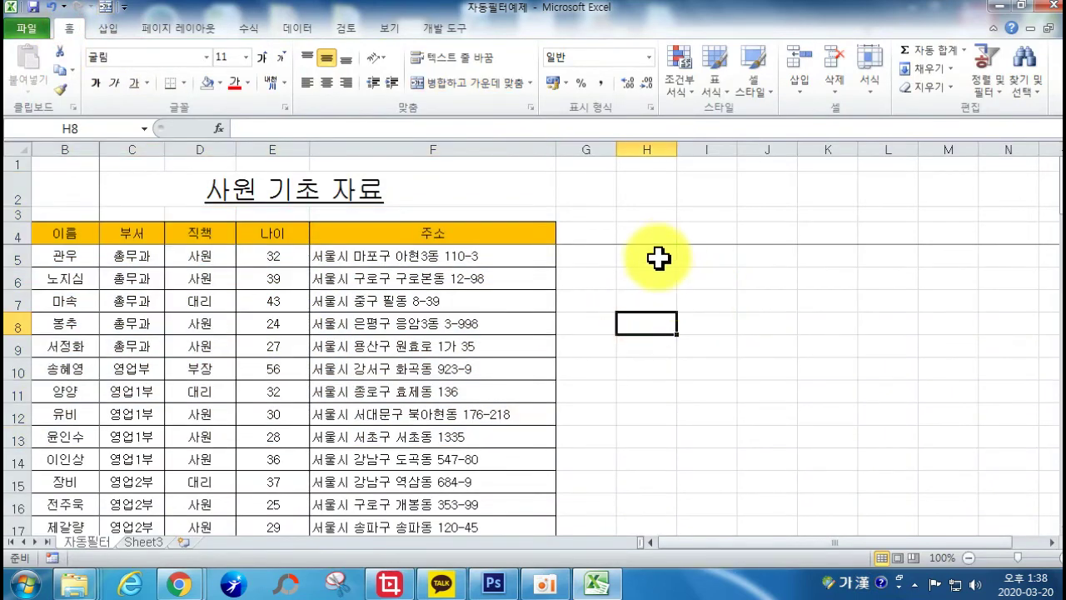
pyautogui.click(687, 256)
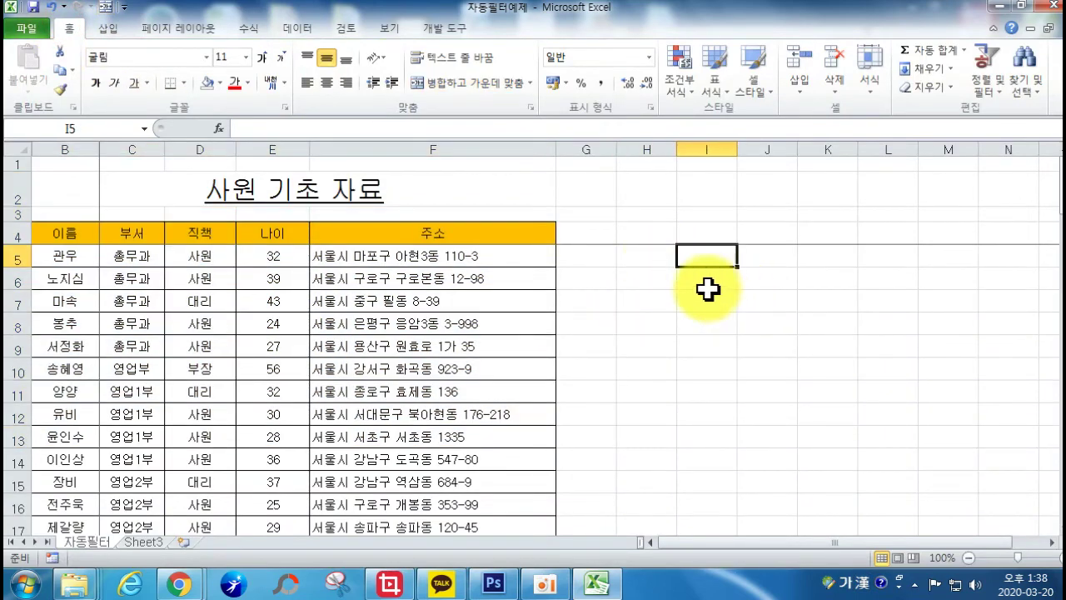
pyautogui.moveTo(643, 241); pyautogui.dragTo(637, 452)
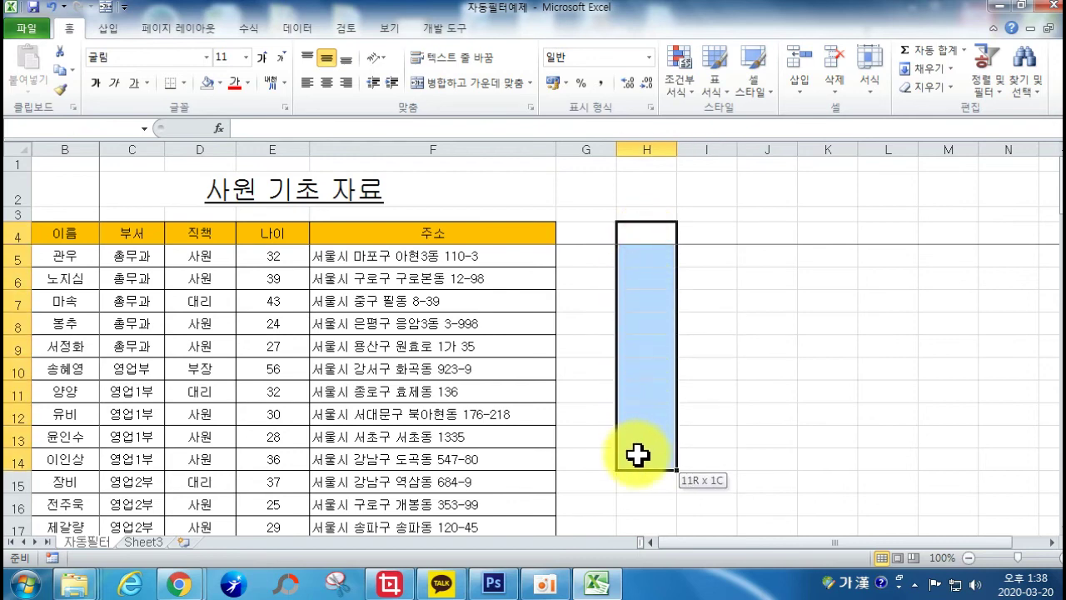
pyautogui.click(646, 280)
pyautogui.click(661, 324)
pyautogui.click(649, 390)
pyautogui.click(647, 435)
pyautogui.click(659, 481)
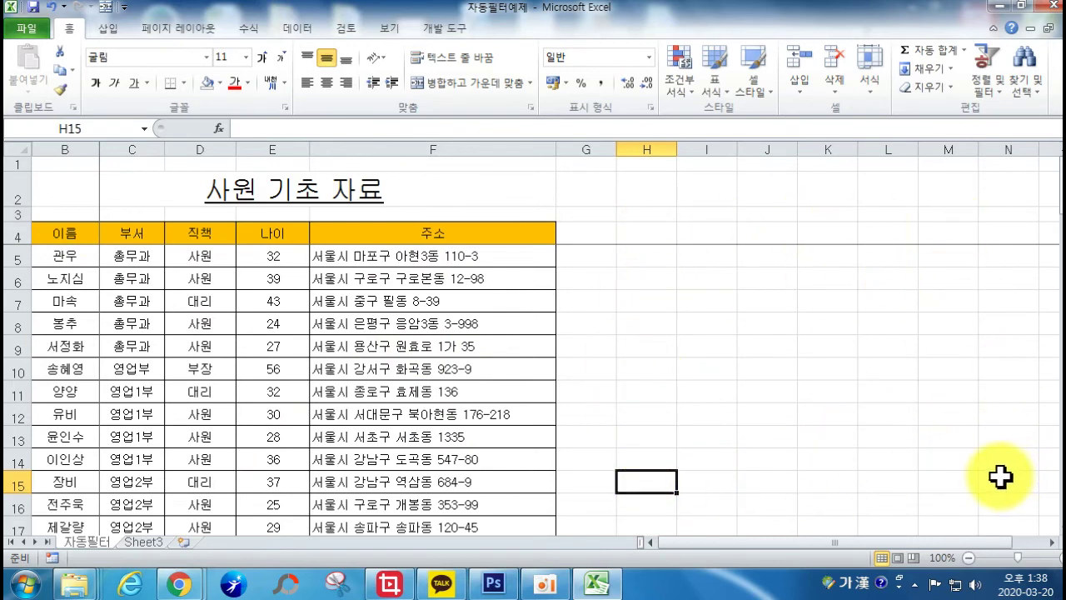
# Set the title and full employee table, B1:F120, as the print area.
pyautogui.moveTo(47, 160); pyautogui.dragTo(31, 498)
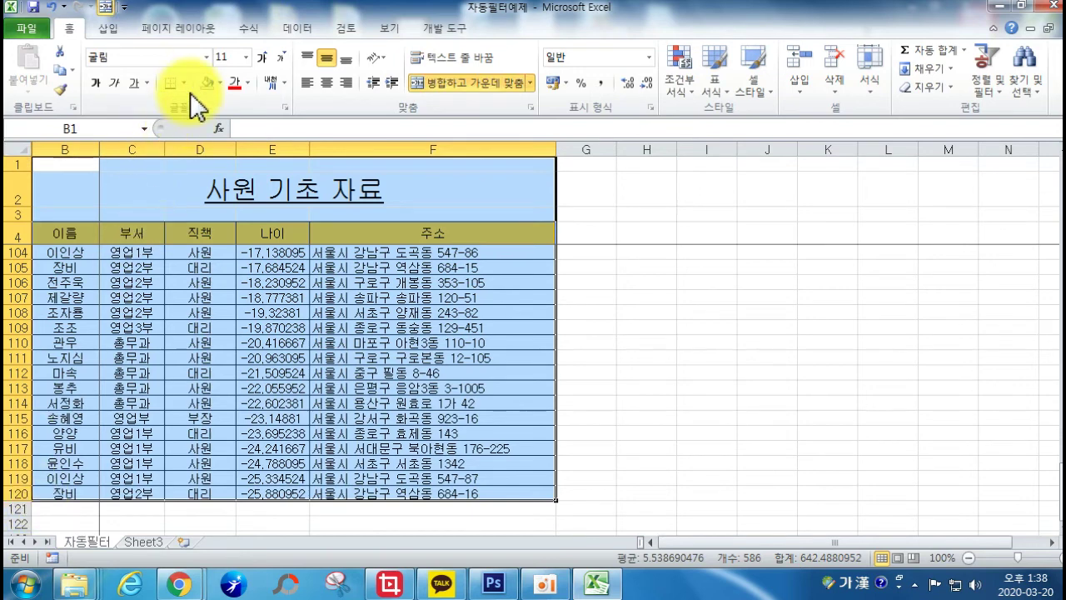
pyautogui.click(178, 34)
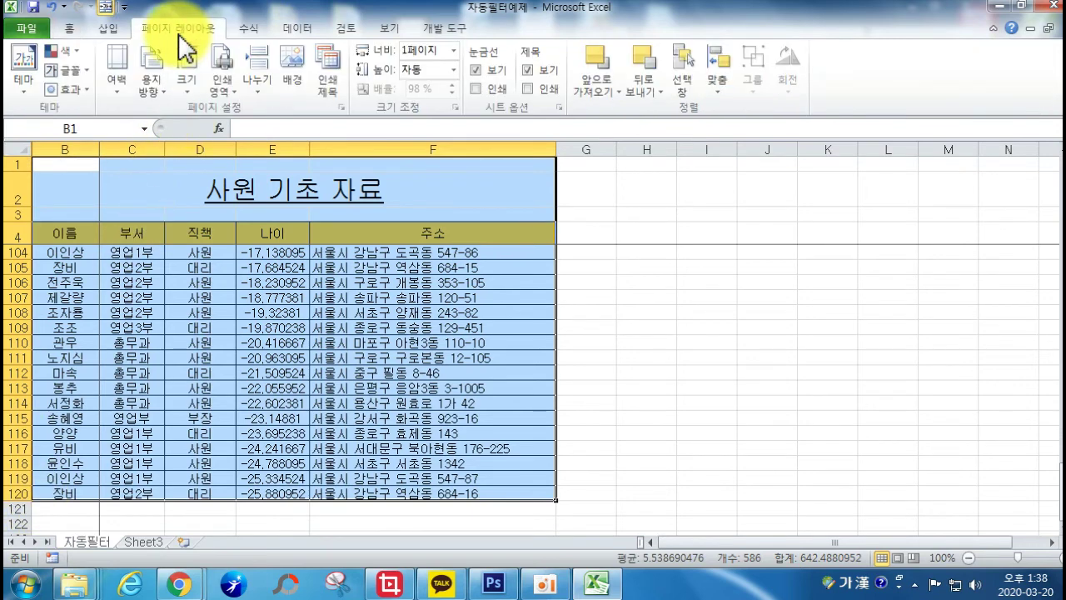
pyautogui.click(218, 73)
pyautogui.click(237, 116)
# Enter filler text outside the table: "ㅌㅊㅋㅊ" in J32, "ㅇㄴㅇㄴㅇ" in I29, "ㄴㅇㄴ" in J28 and "ㄴㅇㄴㅇ" in J3.
pyautogui.scroll(17, 478, 324)
pyautogui.scroll(9, 483, 320)
pyautogui.click(749, 333)
pyautogui.click(708, 298)
pyautogui.write('ㅇㄴㅇㄴ')
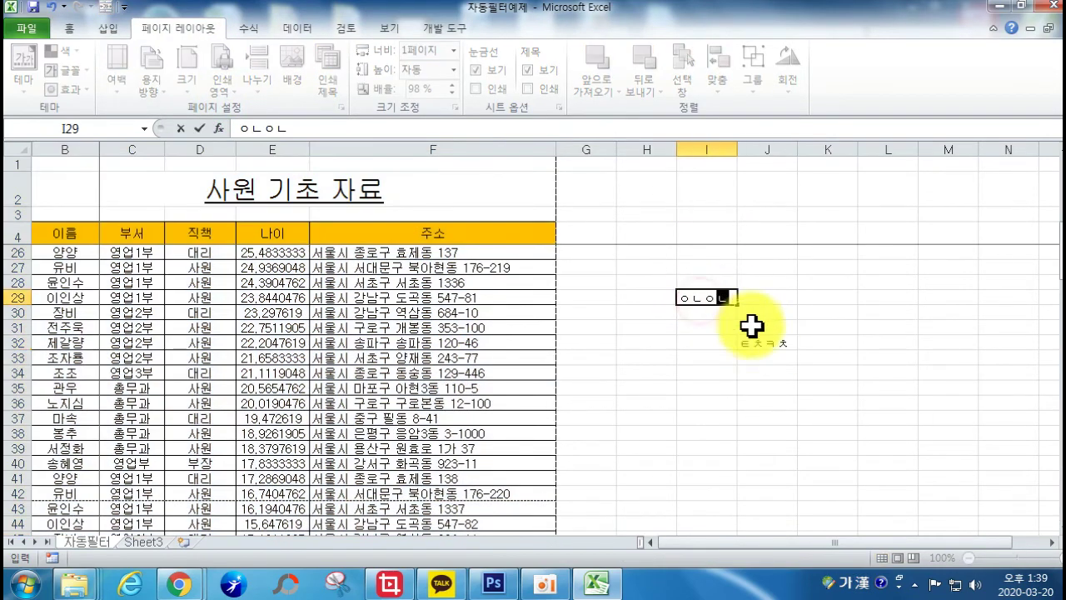
pyautogui.write('ㅇ')
pyautogui.click(767, 283)
pyautogui.write('ㄴㅇㄴ')
pyautogui.click(767, 214)
pyautogui.write('ㄴㅇㄴㅇ')
pyautogui.click(646, 233)
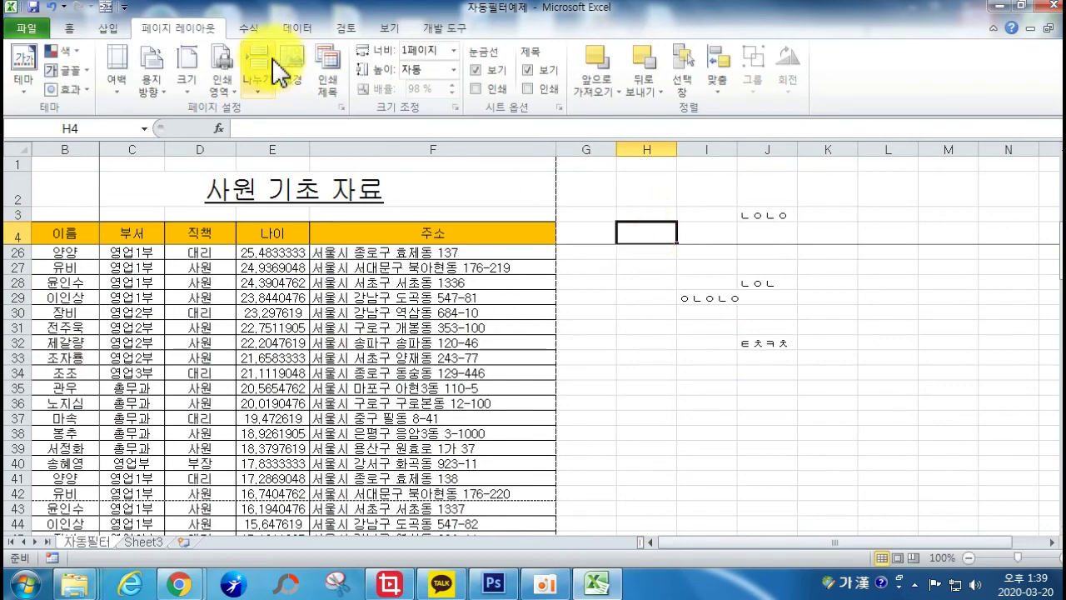
# Set the print scope to 활성 시트 인쇄 and return to the employee sheet.
pyautogui.click(27, 30)
pyautogui.click(47, 248)
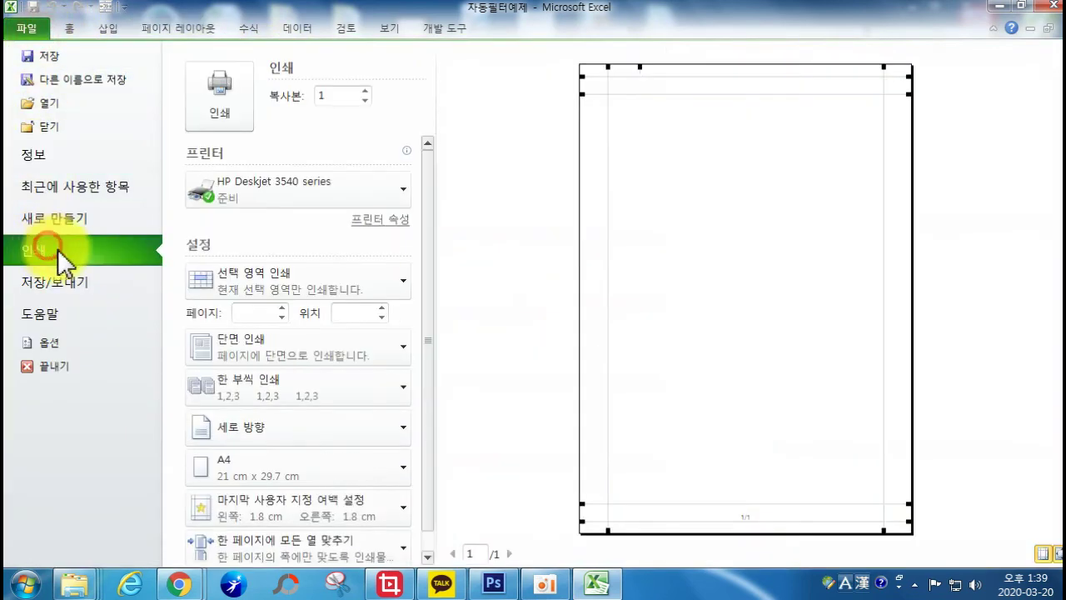
pyautogui.click(248, 188)
pyautogui.click(248, 193)
pyautogui.click(250, 280)
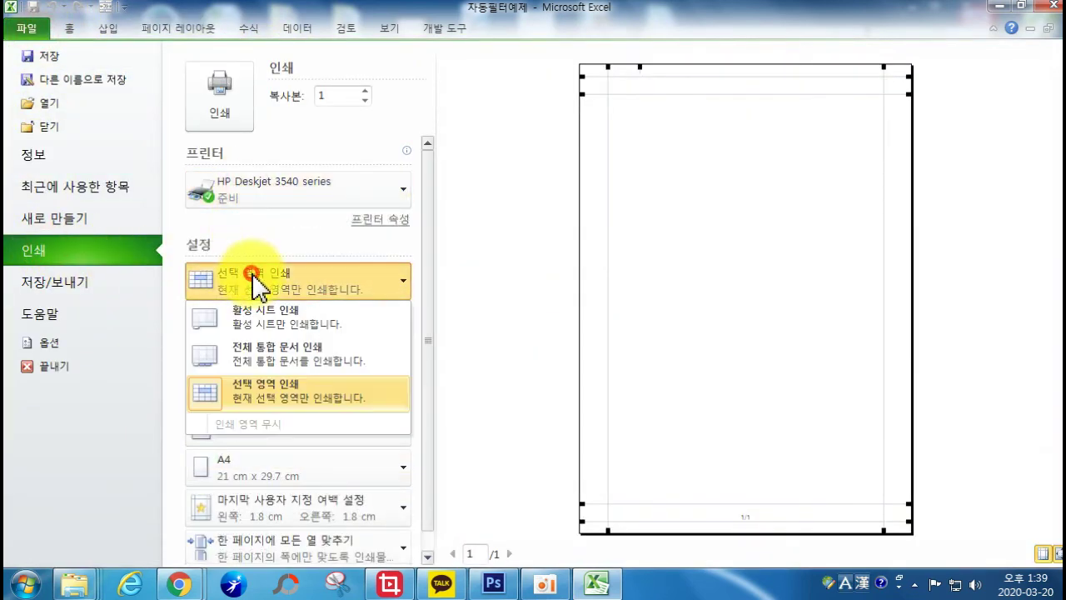
pyautogui.click(248, 310)
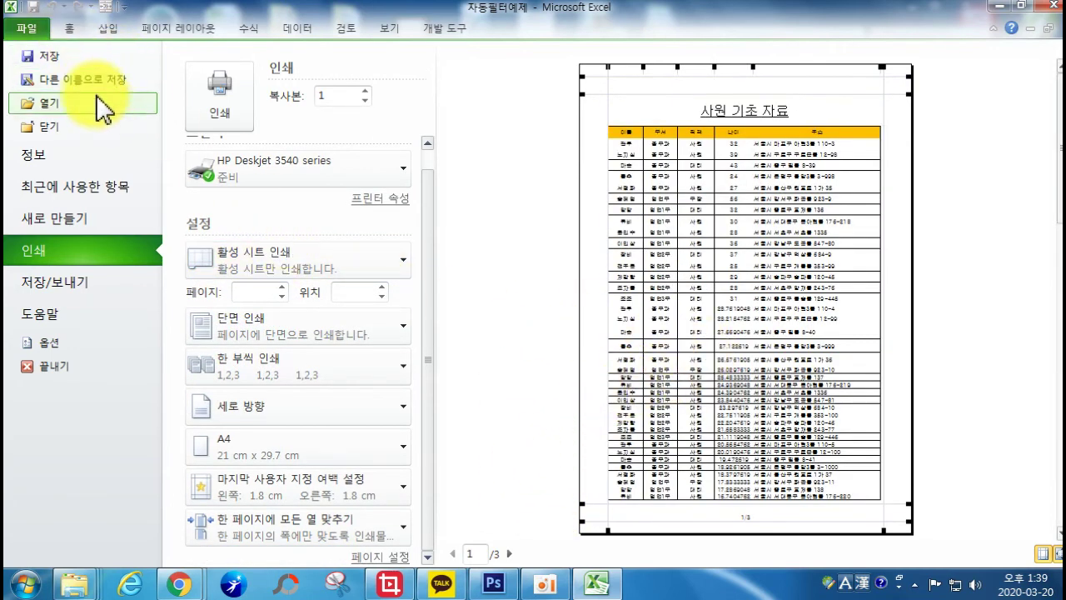
pyautogui.click(70, 28)
# Clear the sheet's print area, check the print preview without it, and return to the page setup commands.
pyautogui.click(184, 28)
pyautogui.click(222, 81)
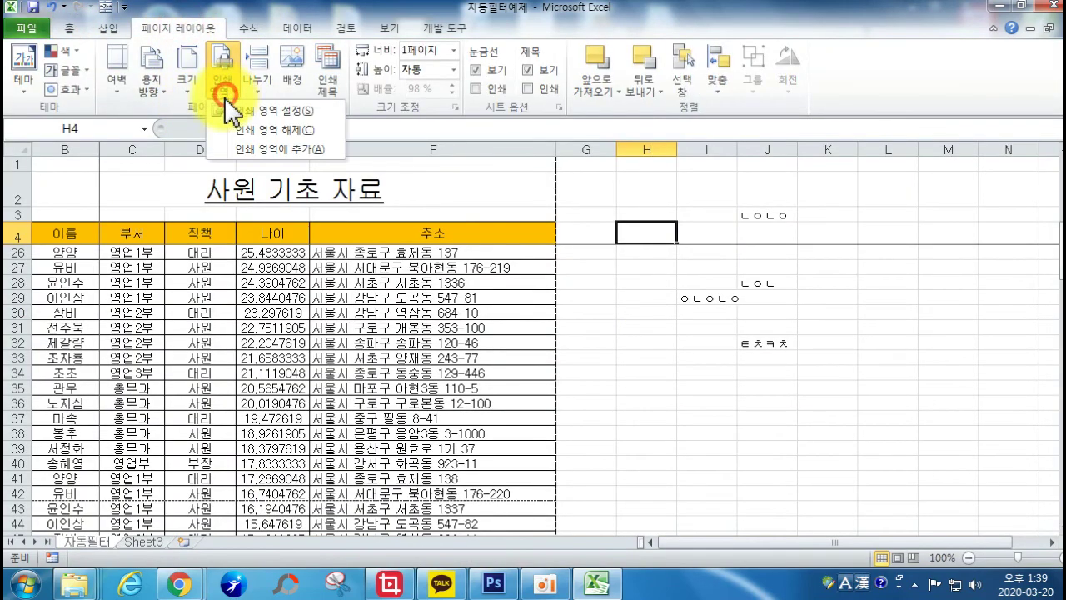
pyautogui.click(242, 130)
pyautogui.click(700, 356)
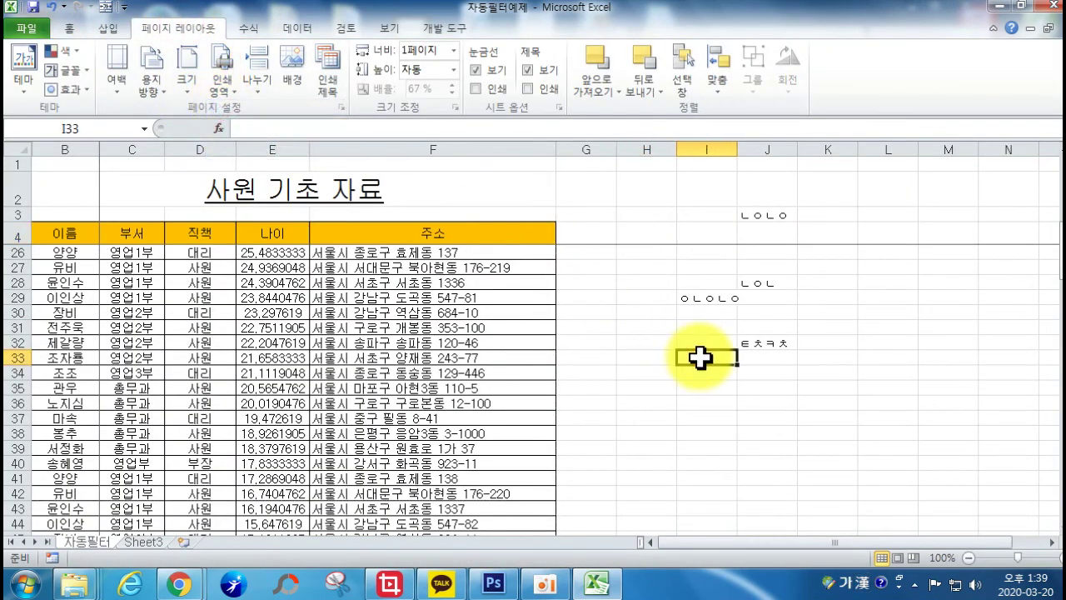
pyautogui.click(25, 27)
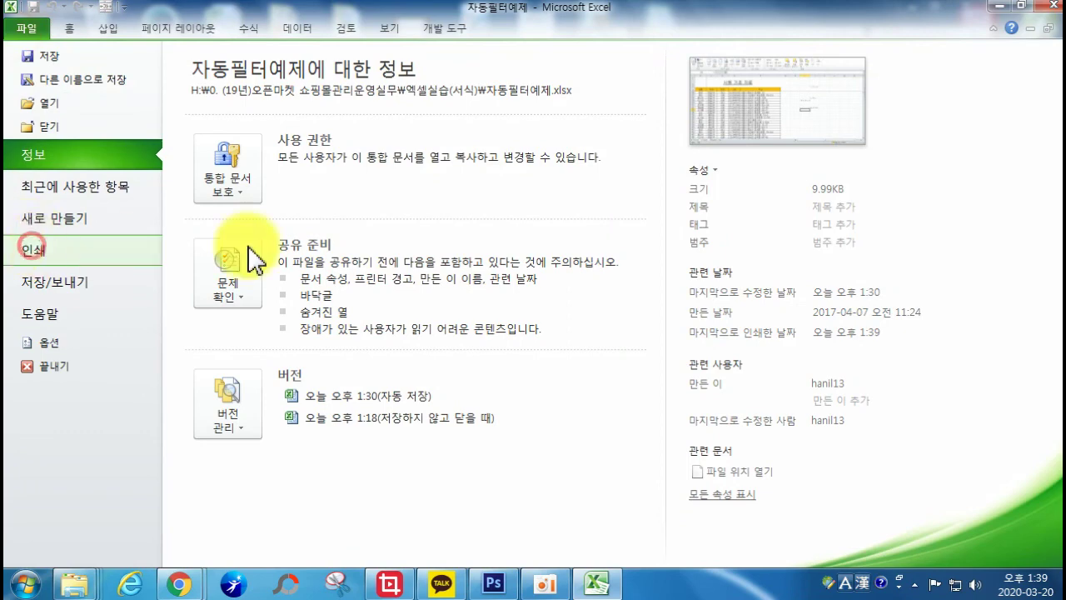
pyautogui.click(114, 259)
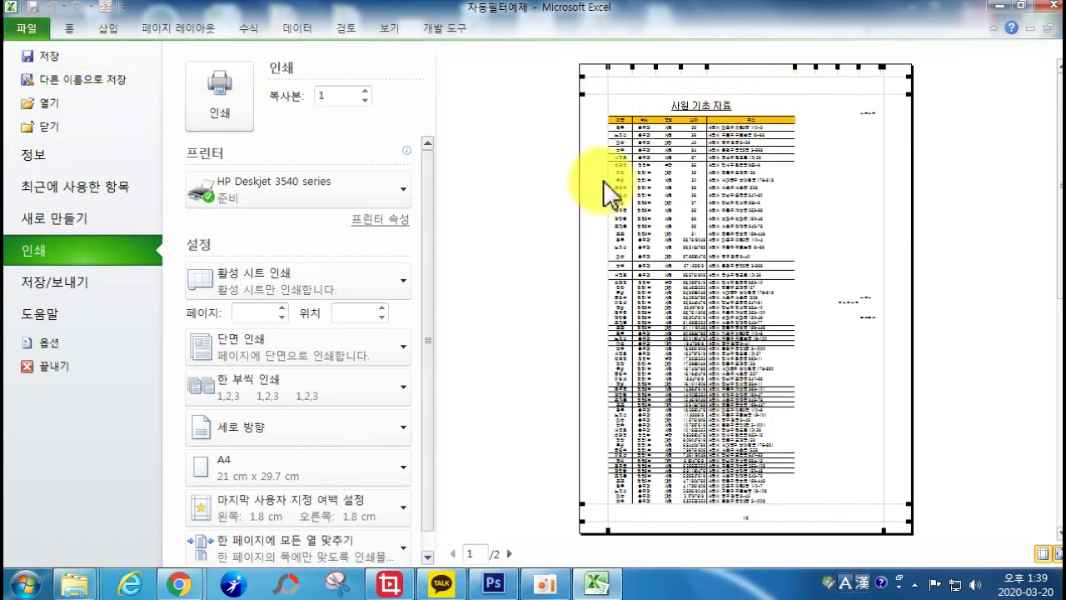
pyautogui.click(200, 28)
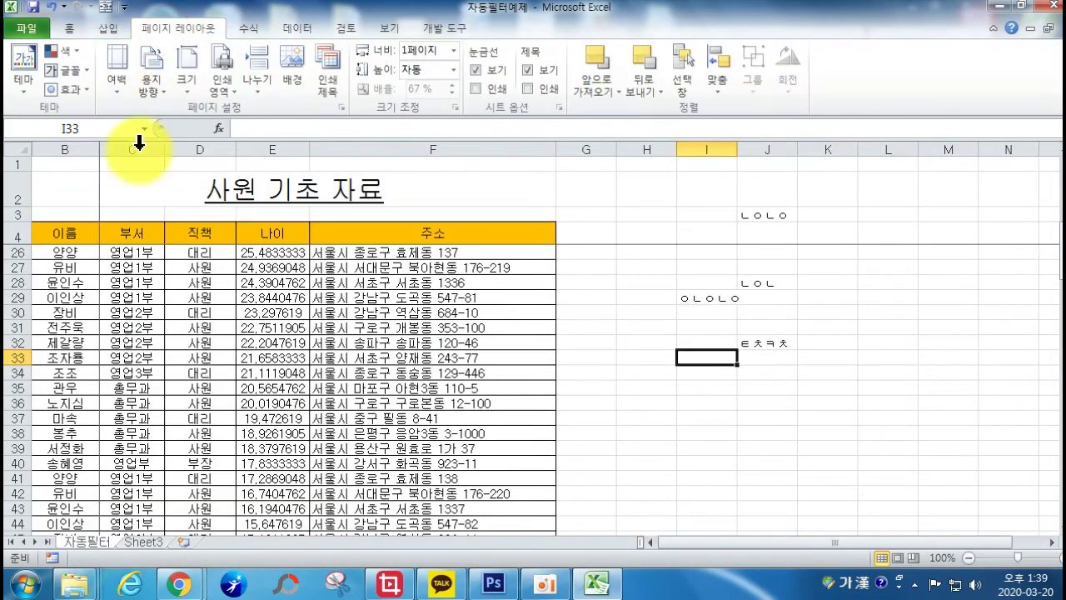
# Set the title and full employee table, B2:F120, as the print area, and check the print preview through its last page.
pyautogui.moveTo(64, 174); pyautogui.dragTo(166, 489)
pyautogui.click(223, 87)
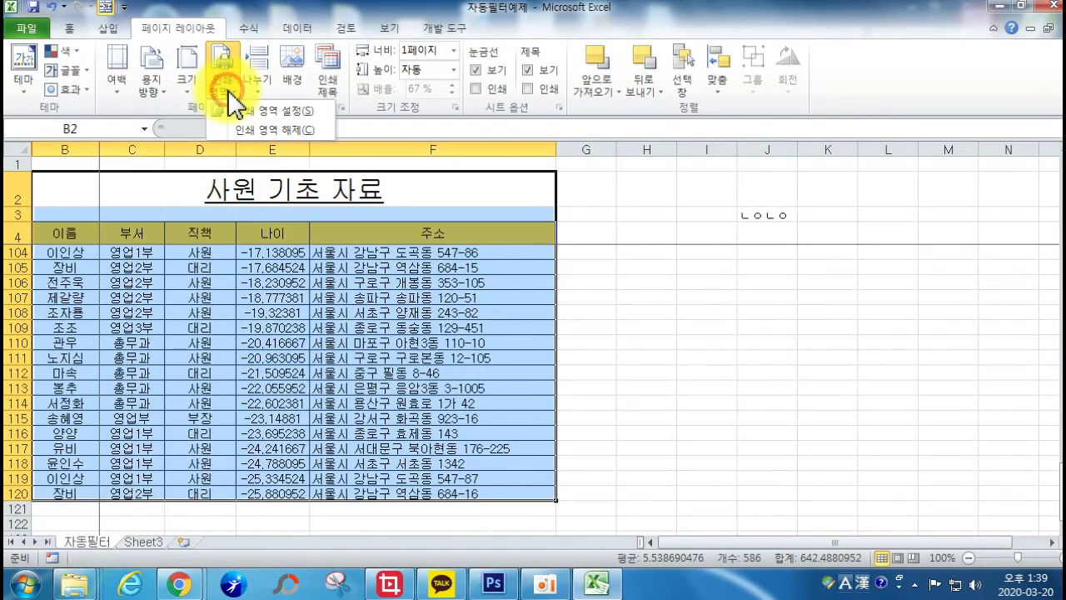
pyautogui.click(239, 109)
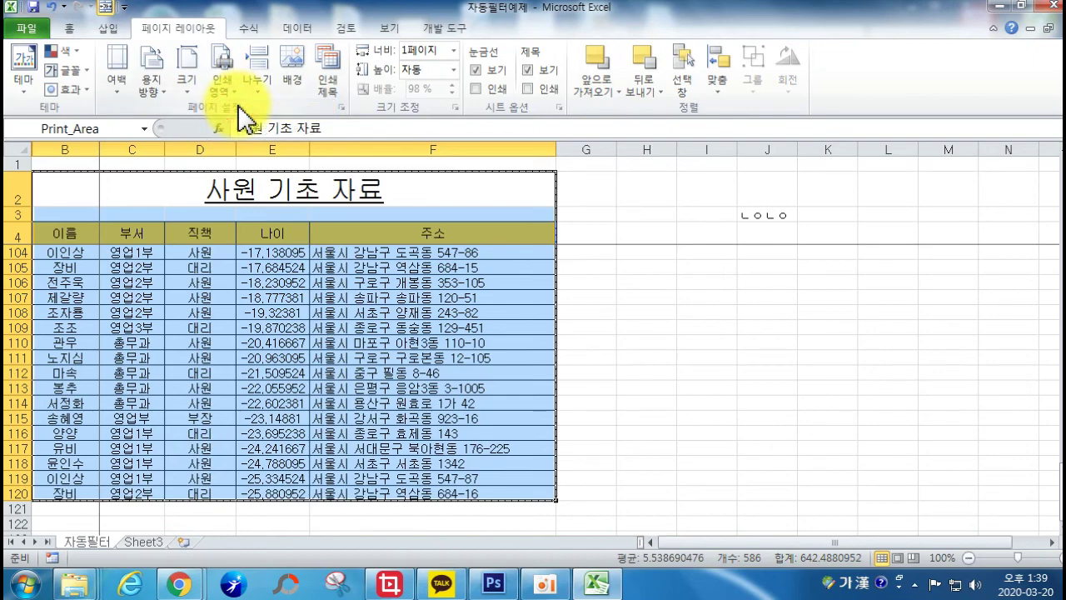
pyautogui.click(42, 30)
pyautogui.click(50, 250)
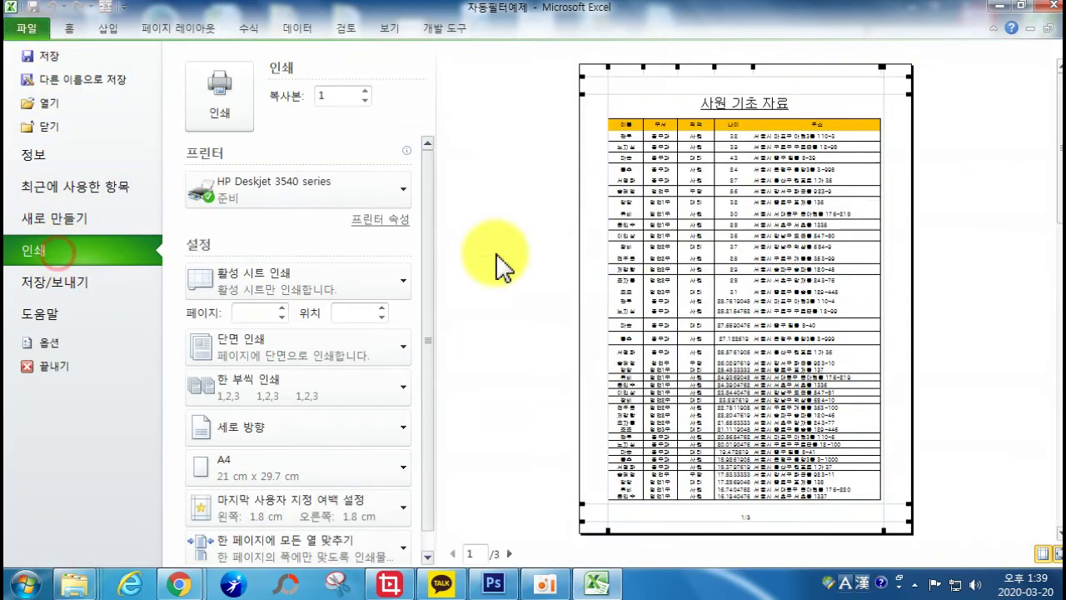
pyautogui.scroll(-2, 769, 260)
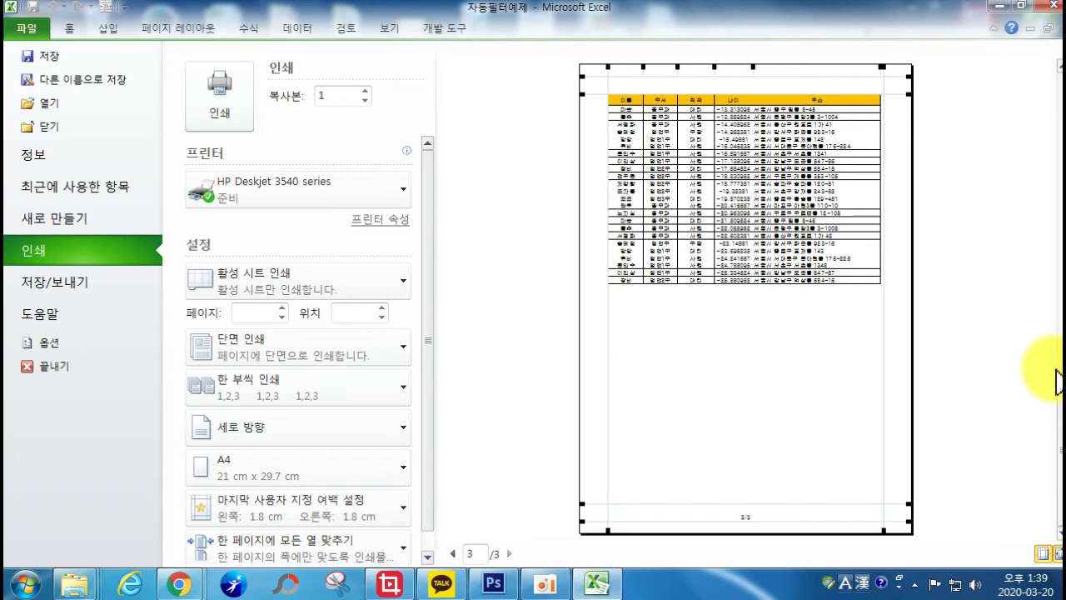
pyautogui.click(69, 27)
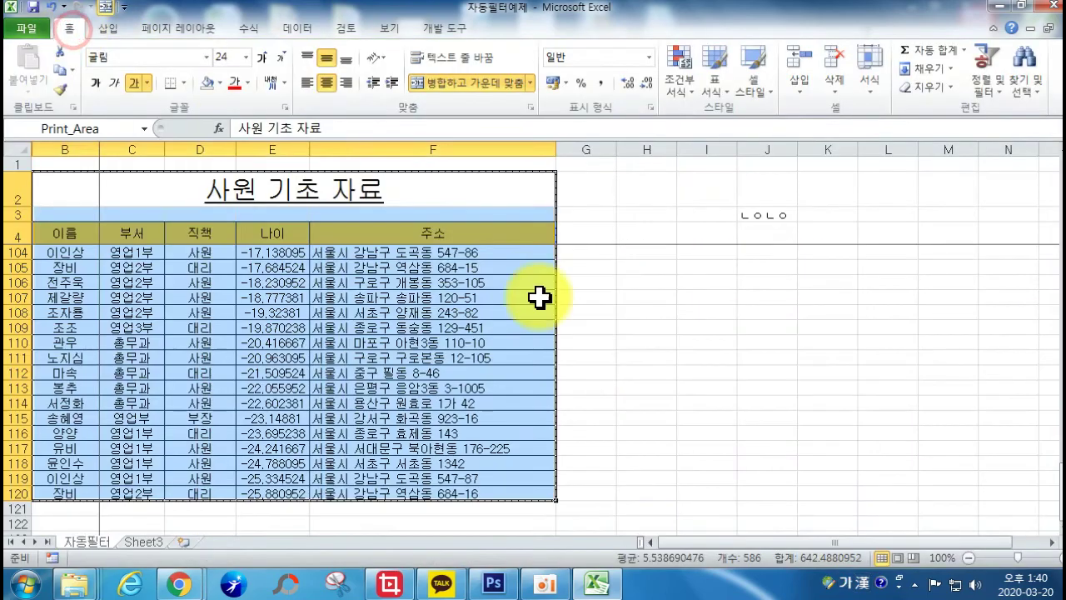
pyautogui.hotkey('ctrl', 'z')
pyautogui.hotkey('ctrl', 'z')
pyautogui.hotkey('ctrl', 'z')
pyautogui.hotkey('ctrl', 'z')
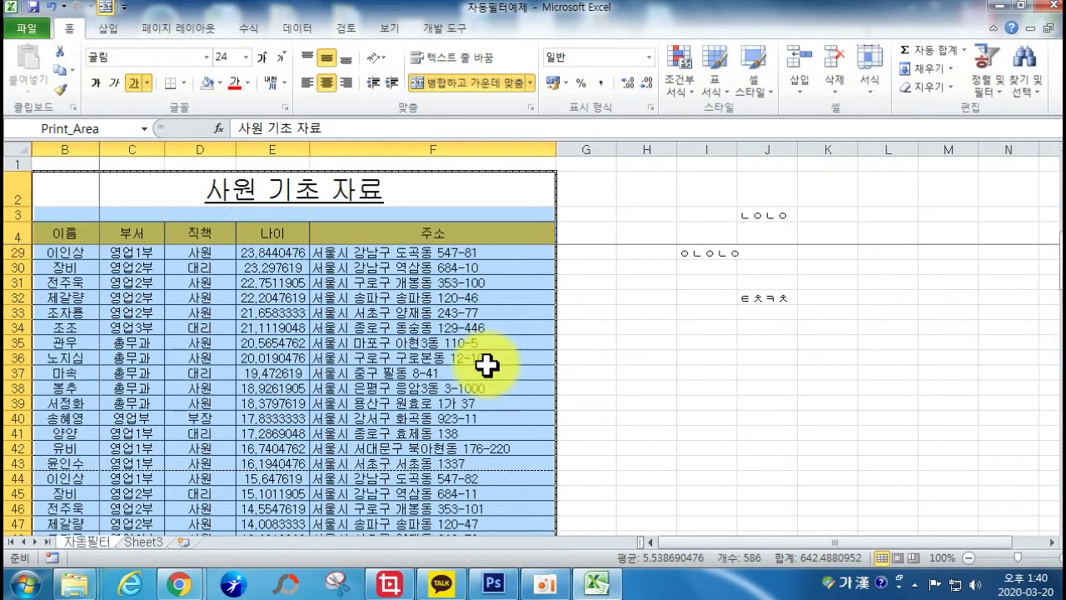
# Find all cells containing 총무과 and look through the list of matches.
pyautogui.click(458, 354)
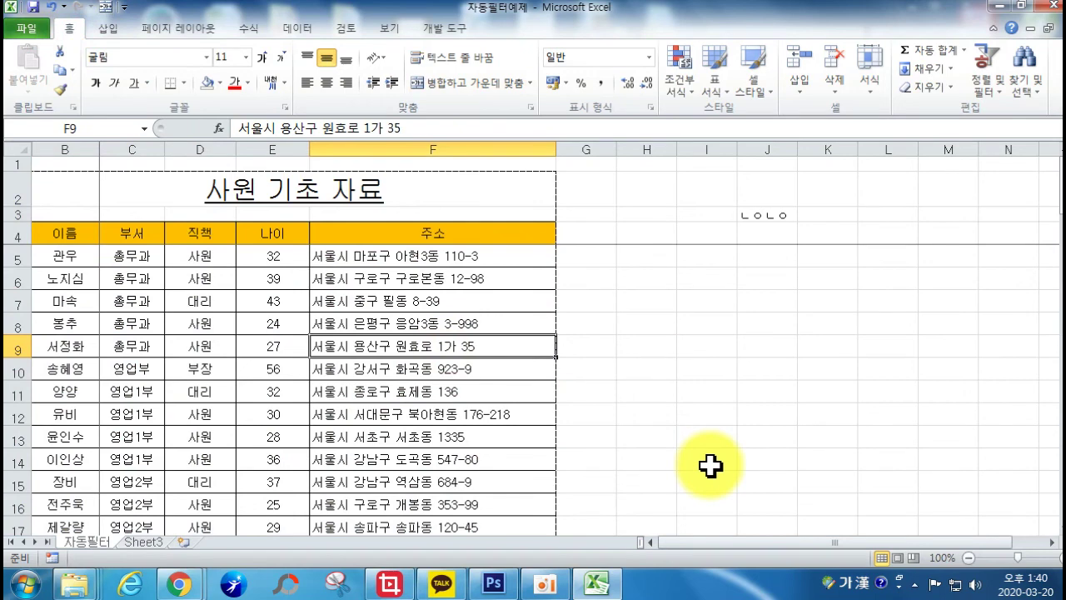
pyautogui.hotkey('ctrl', 'f')
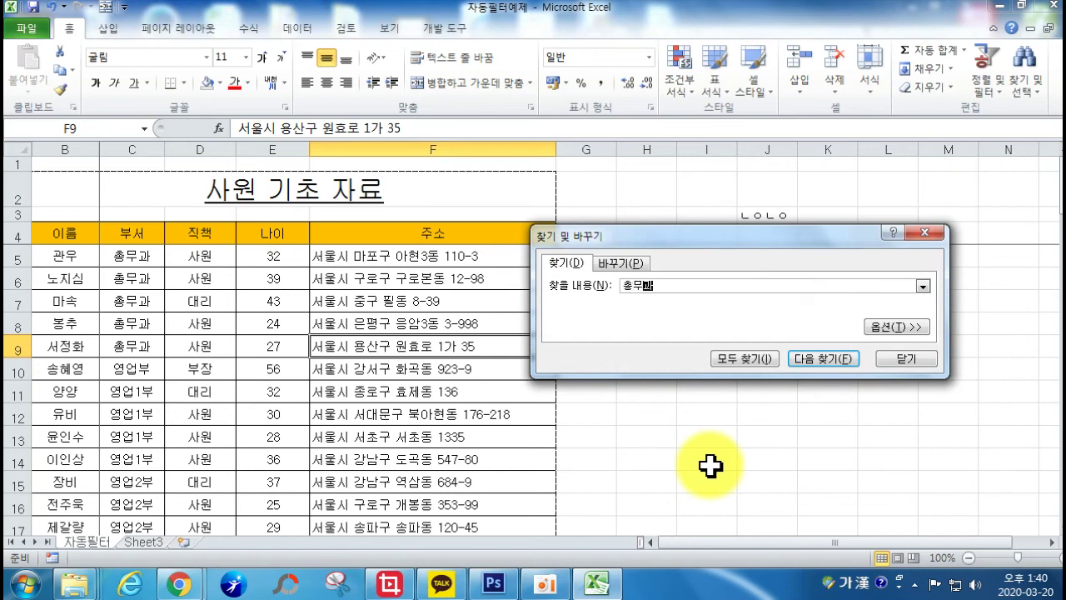
pyautogui.click(741, 358)
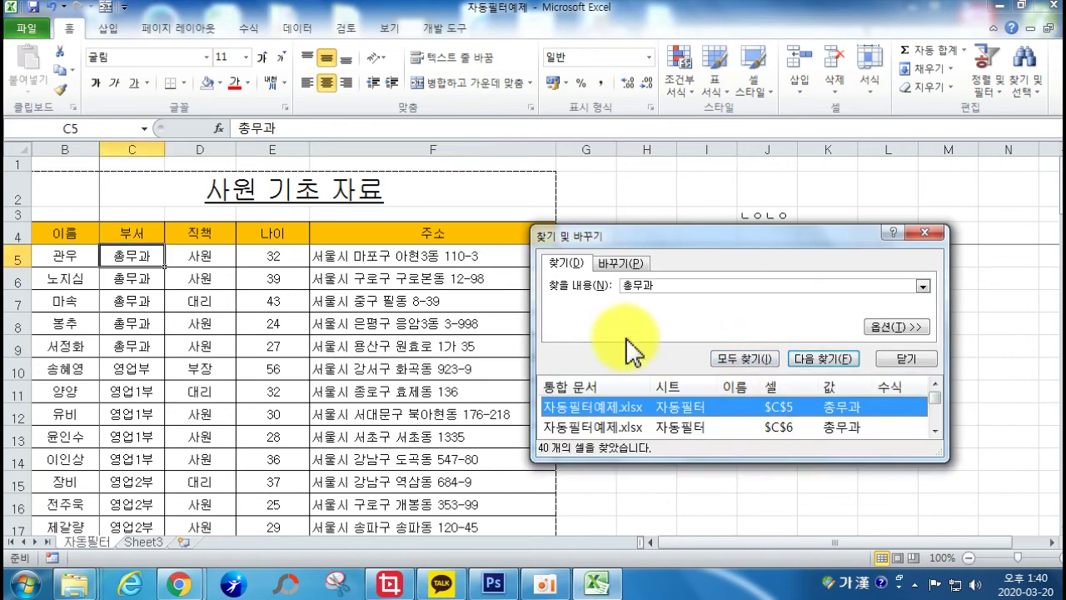
pyautogui.scroll(-3, 691, 429)
pyautogui.scroll(-5, 692, 442)
pyautogui.scroll(-4, 690, 441)
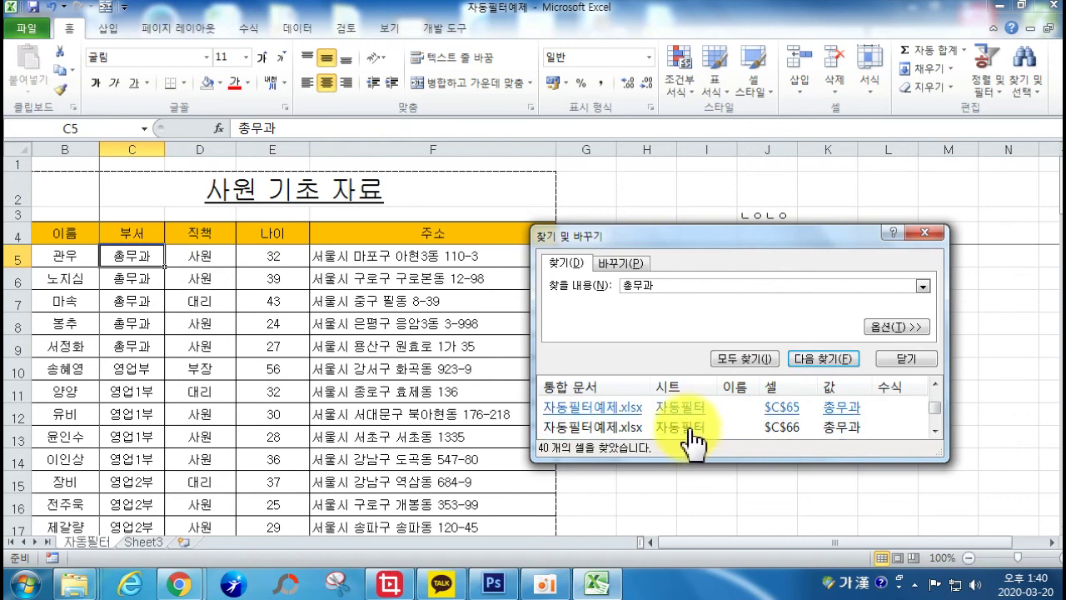
pyautogui.scroll(-4, 694, 446)
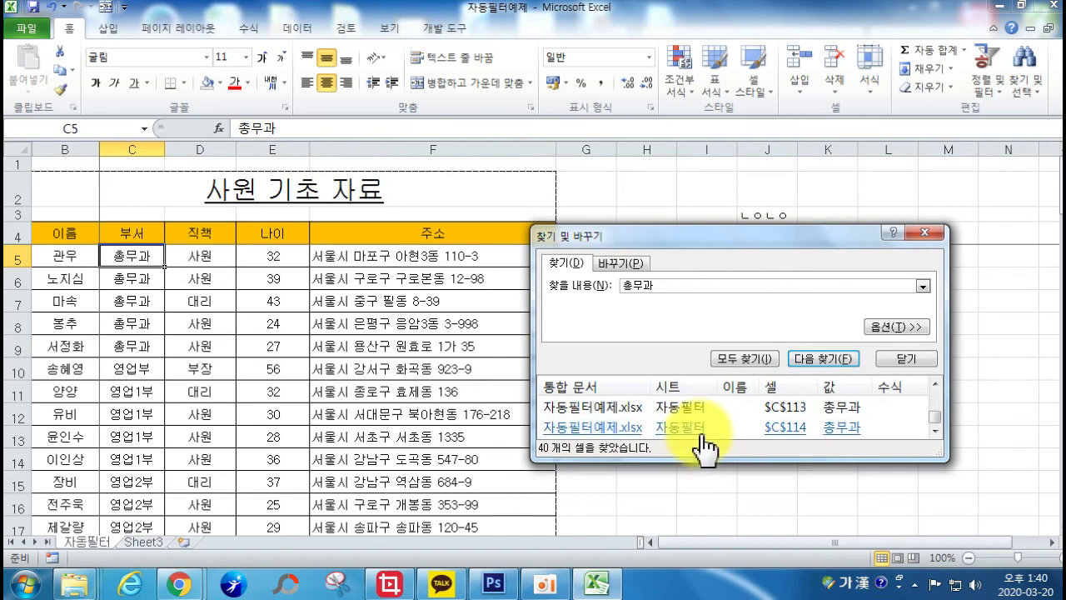
# Jump from the match list to cells C113 and C114, go back to the start of the list, and close the search.
pyautogui.click(703, 433)
pyautogui.click(682, 408)
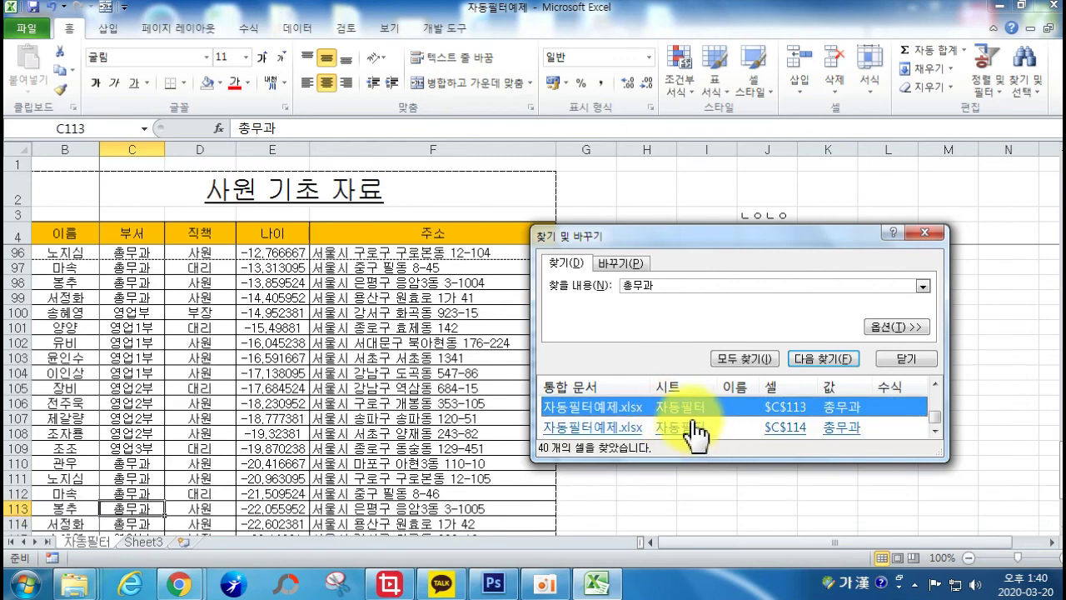
pyautogui.click(676, 426)
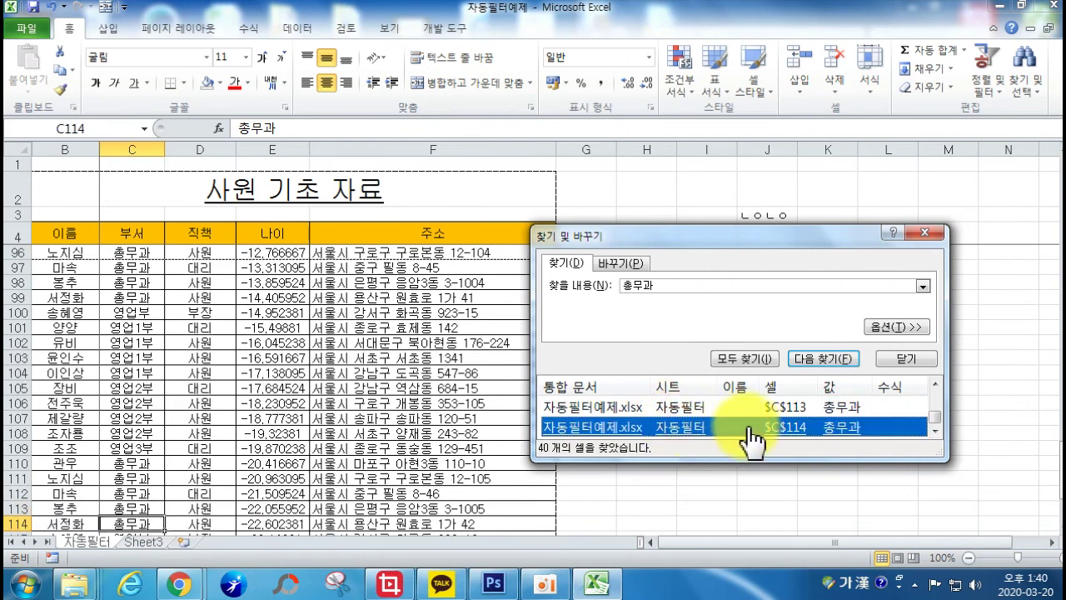
pyautogui.scroll(1, 752, 440)
pyautogui.scroll(20, 739, 430)
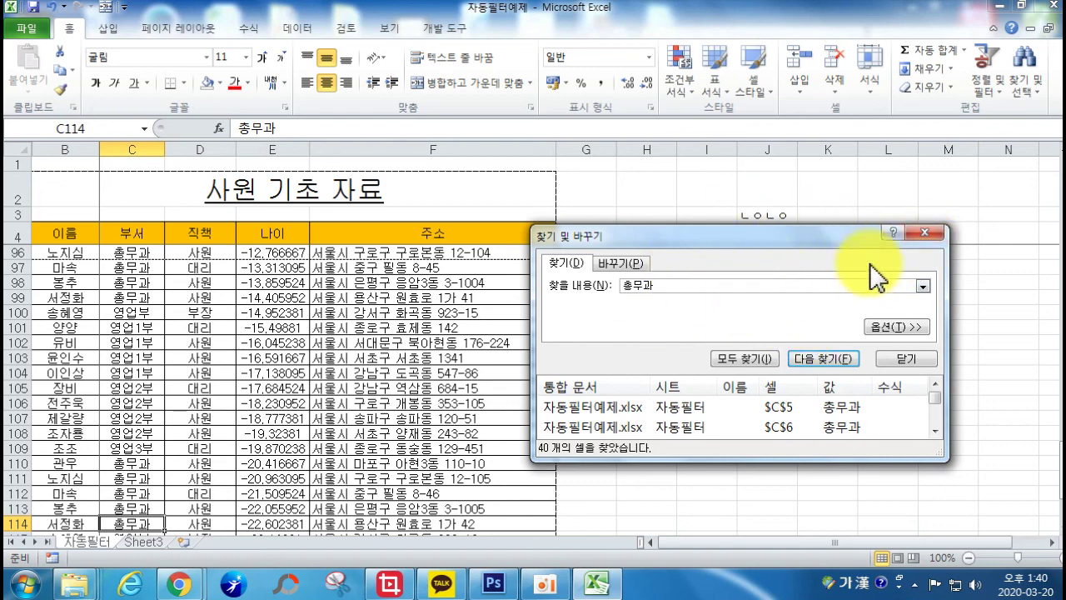
pyautogui.click(935, 233)
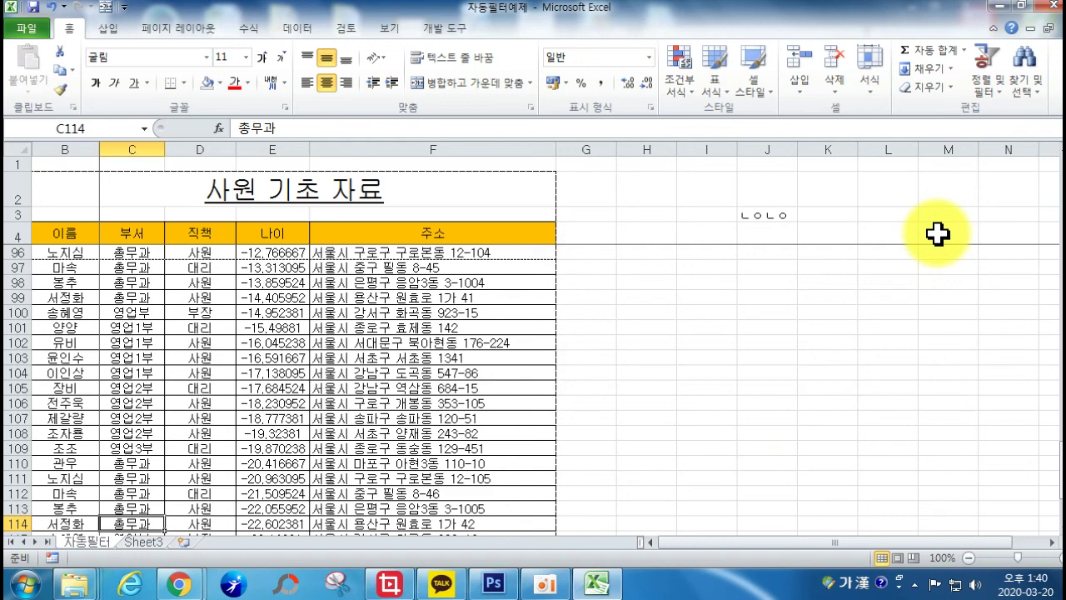
# Select the empty cell G98 and close the workbook window.
pyautogui.click(573, 280)
pyautogui.click(1054, 8)
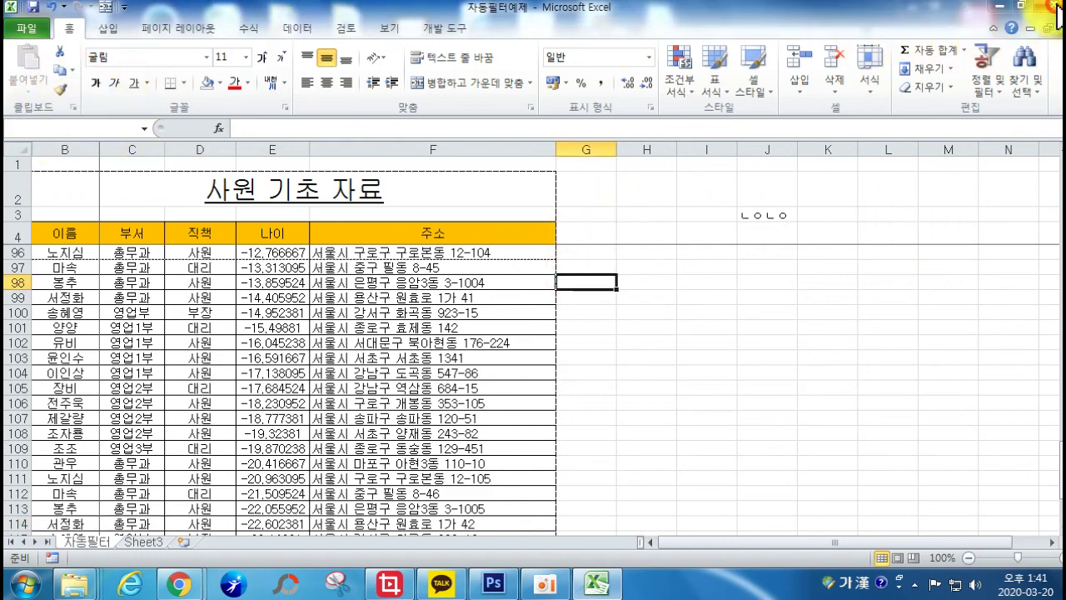